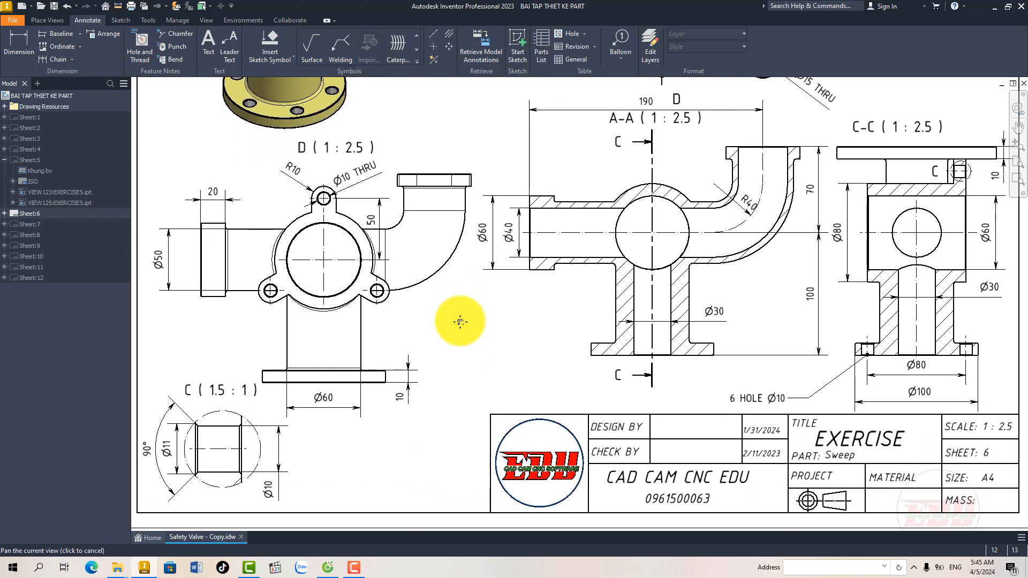
Step: Create a new metric part from the Standard (mm).ipt template
middle_drag(442, 364, 450, 412)
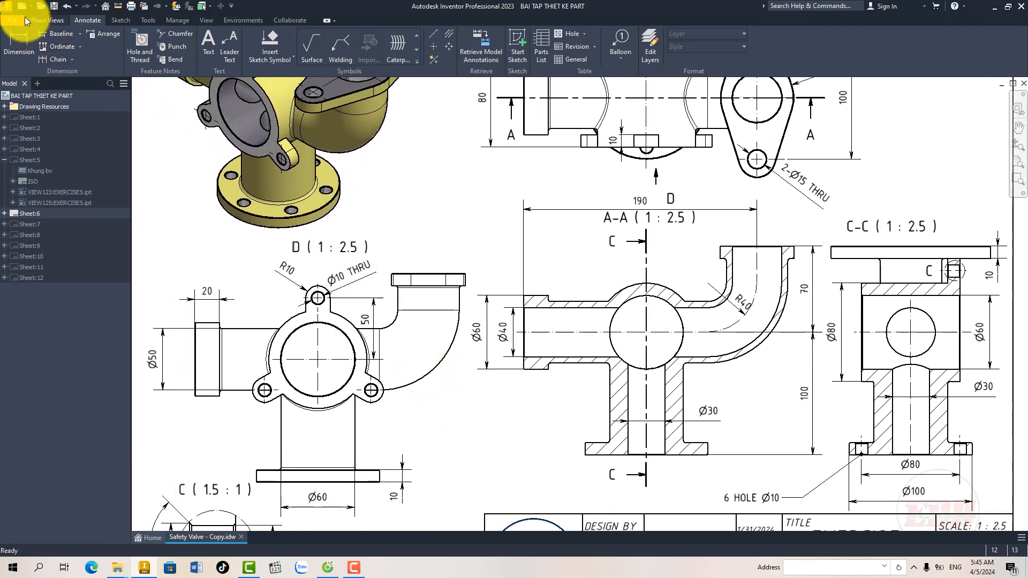
click(21, 8)
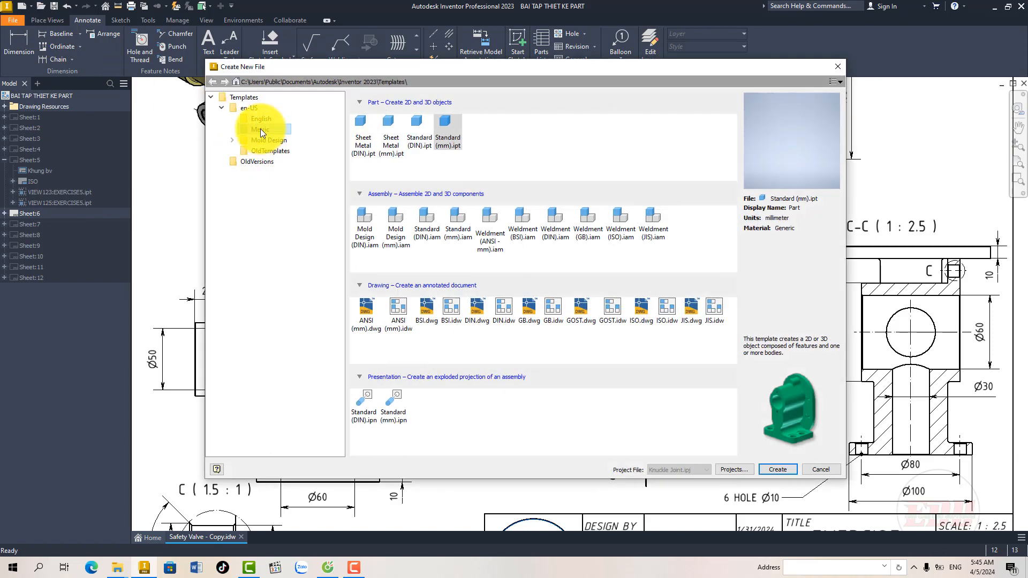
click(773, 469)
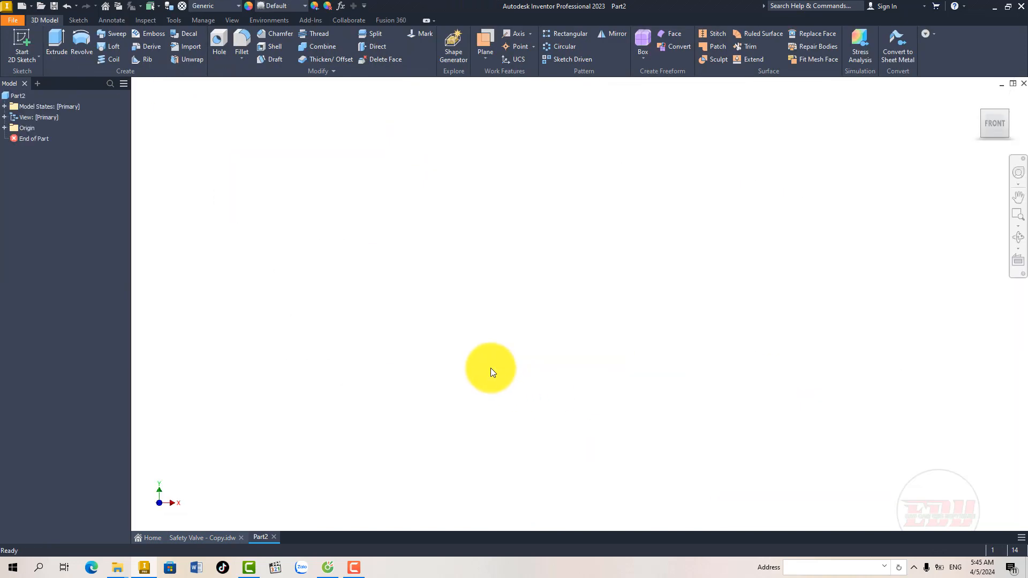
Step: Make the YZ, XZ and XY origin planes visible
click(4, 128)
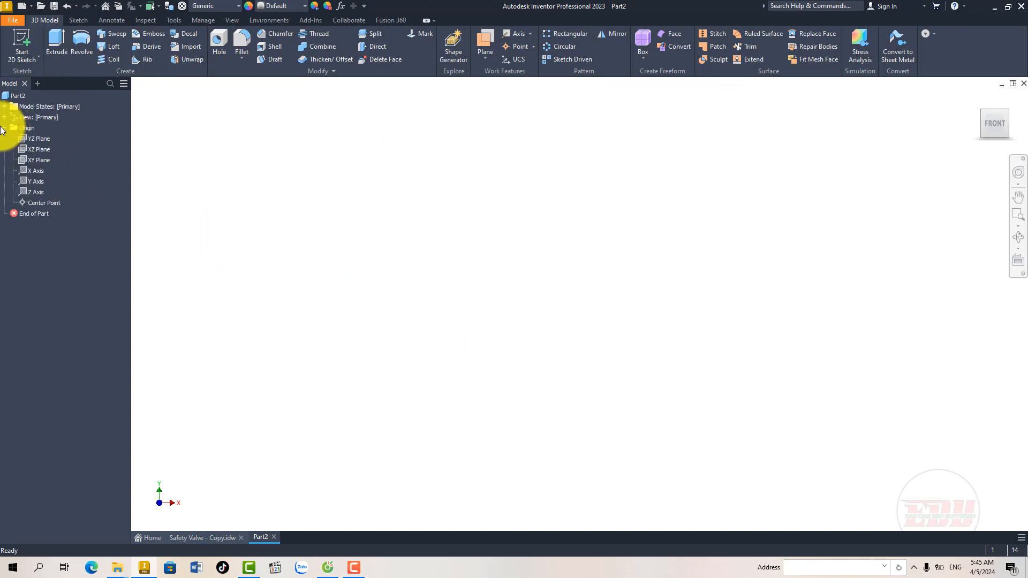
right_click(37, 160)
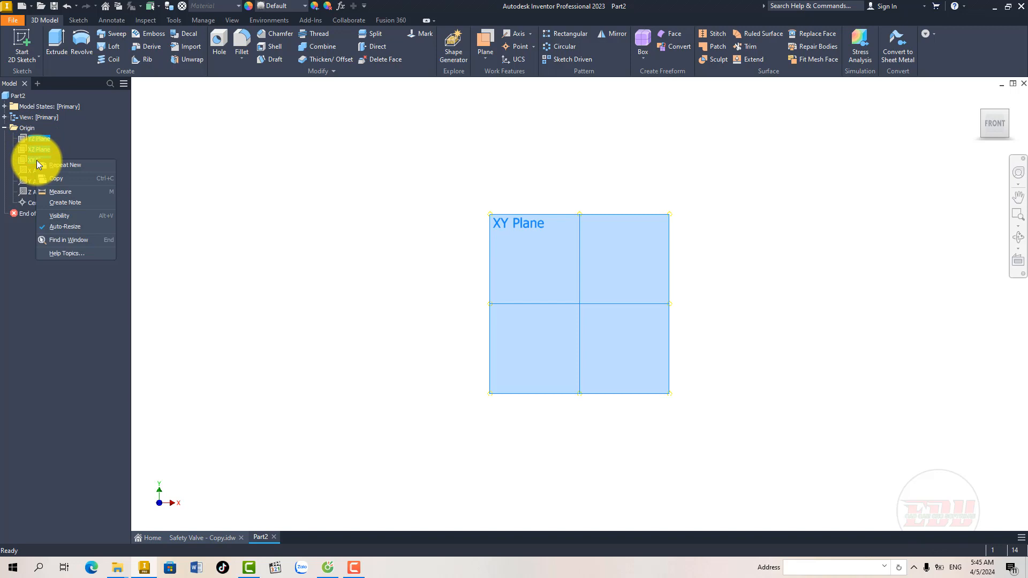
click(63, 216)
Step: Orient the model isometrically with the Z axis pointing up and set this as the home view with fixed distance
mouse_move(435, 343)
shift+middle_down()
mouse_move(442, 291)
mouse_move(356, 275)
mouse_move(365, 292)
mouse_move(432, 278)
mouse_move(411, 278)
mouse_move(920, 223)
shift+middle_up()
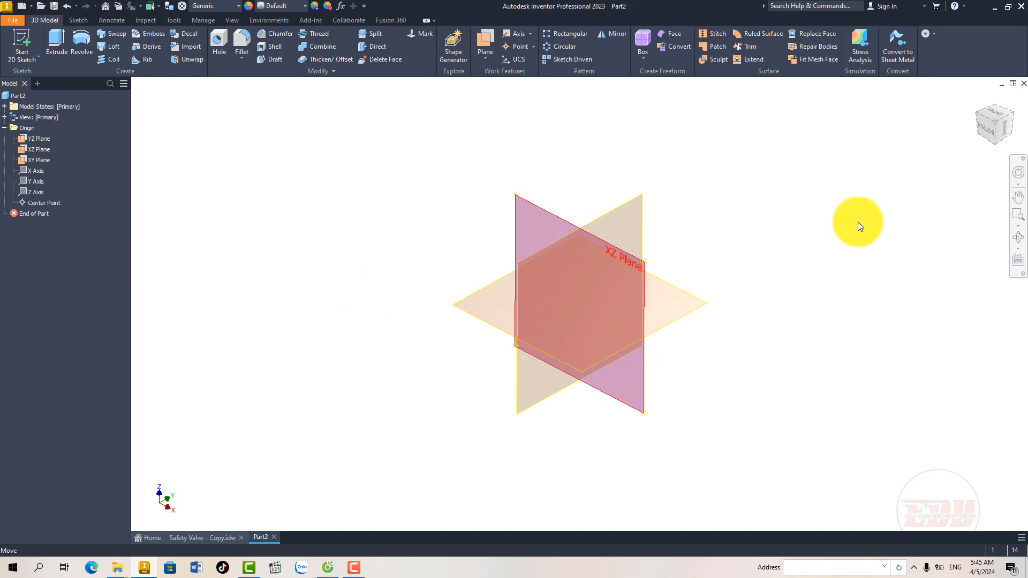
click(992, 123)
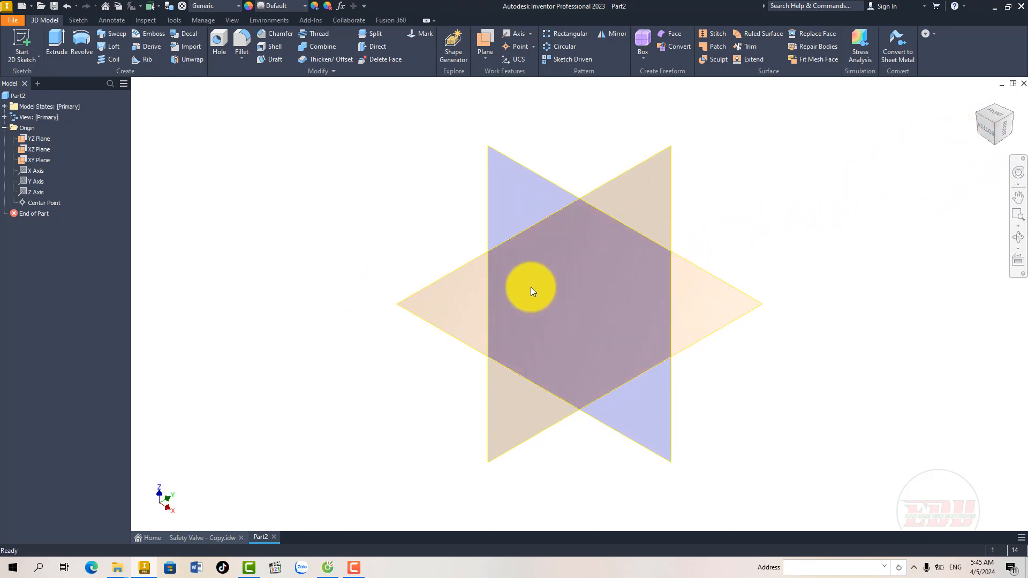
scroll(531, 287, down, 3)
middle_drag(557, 290, 553, 313)
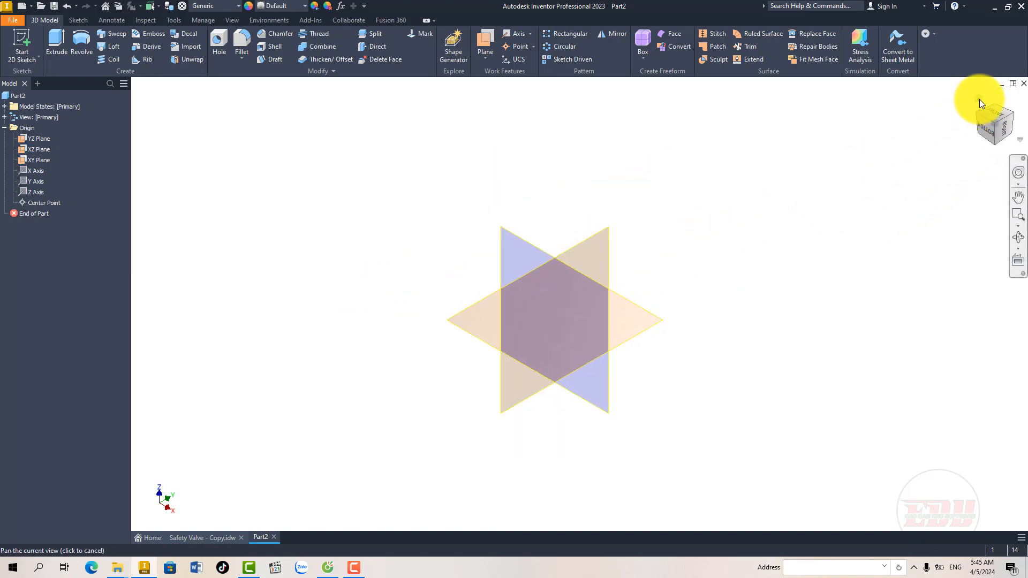
right_click(980, 99)
mouse_move(958, 165)
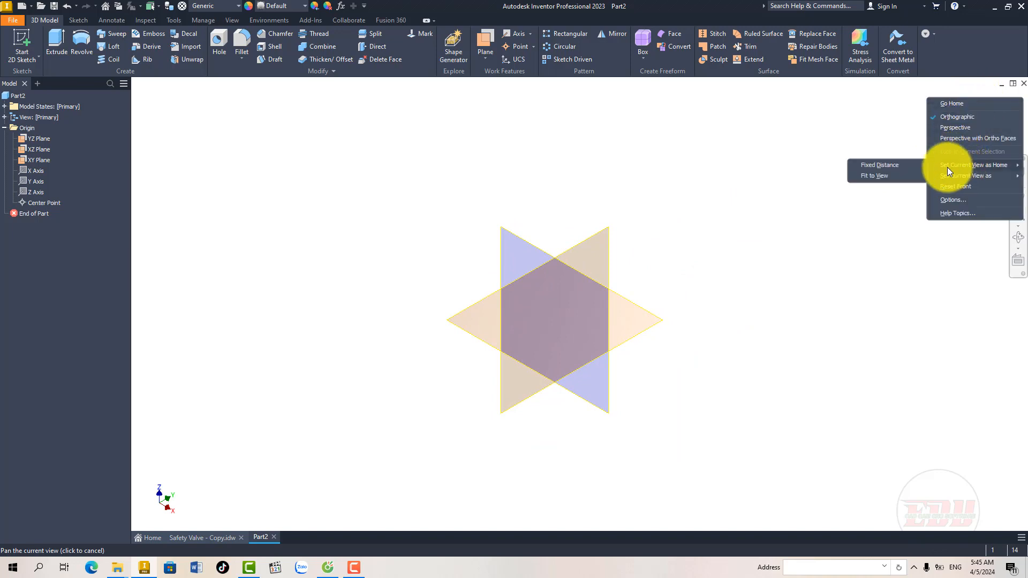
click(898, 166)
middle_drag(669, 231, 654, 228)
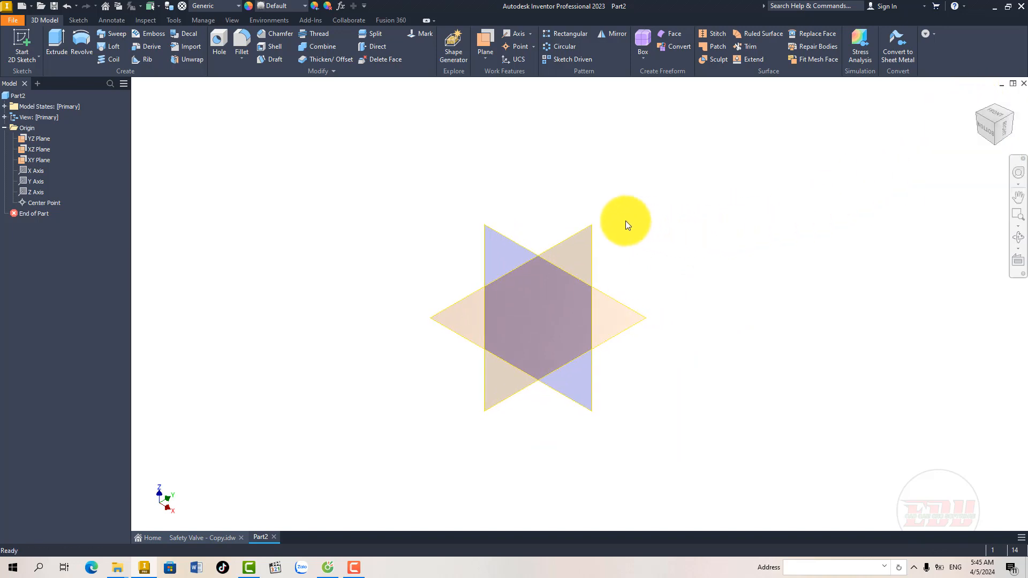
Step: Start a 2D sketch on the XZ plane
click(525, 241)
click(534, 236)
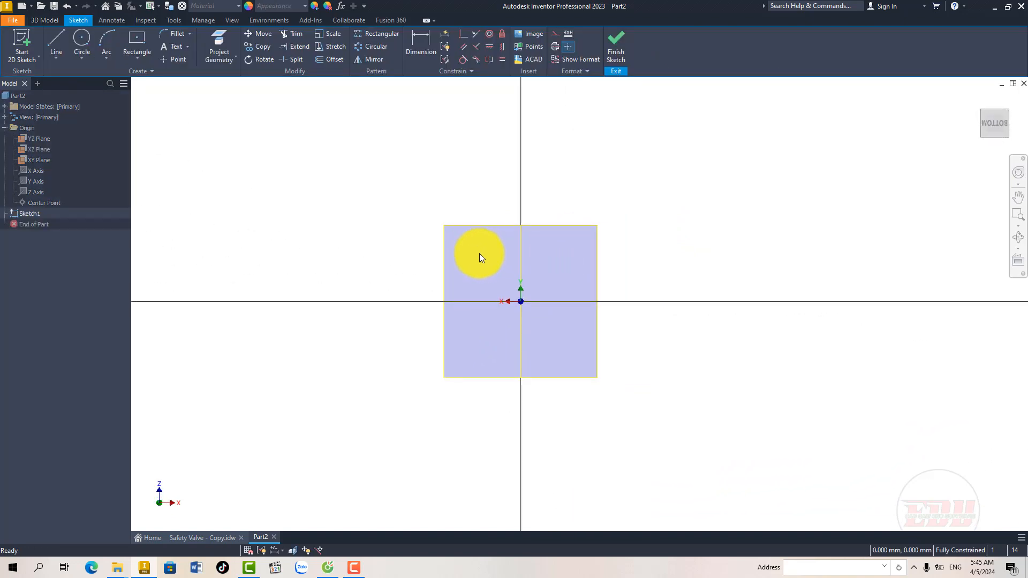
middle_drag(479, 255, 473, 258)
Step: Following section A-A of the Safety Valve drawing, sketch a horizontal line about 27 mm long above the origin with a vertical line rising from its right end
click(194, 536)
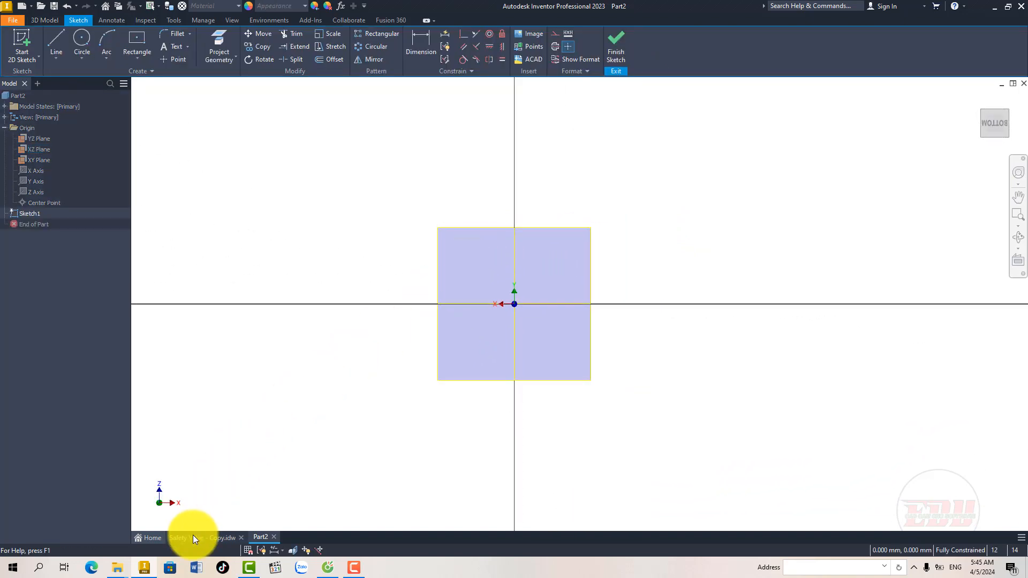
middle_drag(401, 293, 287, 299)
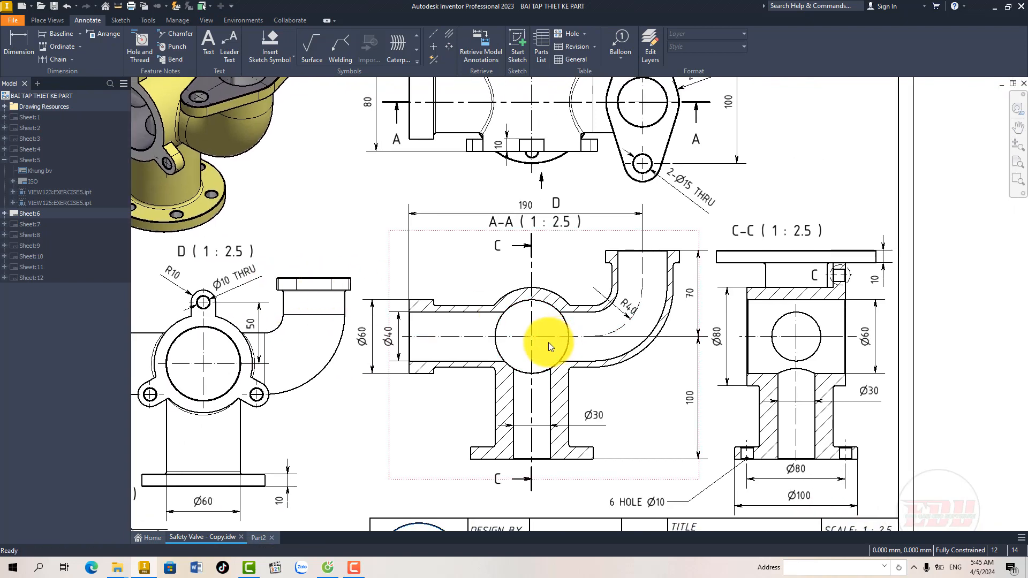
scroll(548, 342, up, 3)
mouse_move(460, 333)
middle_down()
mouse_move(410, 348)
mouse_move(418, 388)
middle_up()
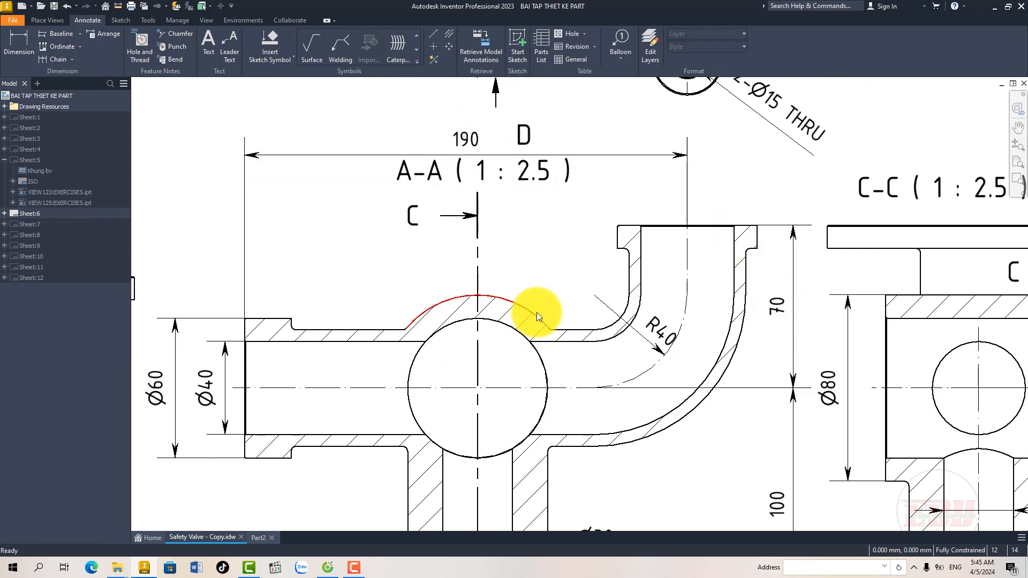
middle_drag(536, 313, 547, 293)
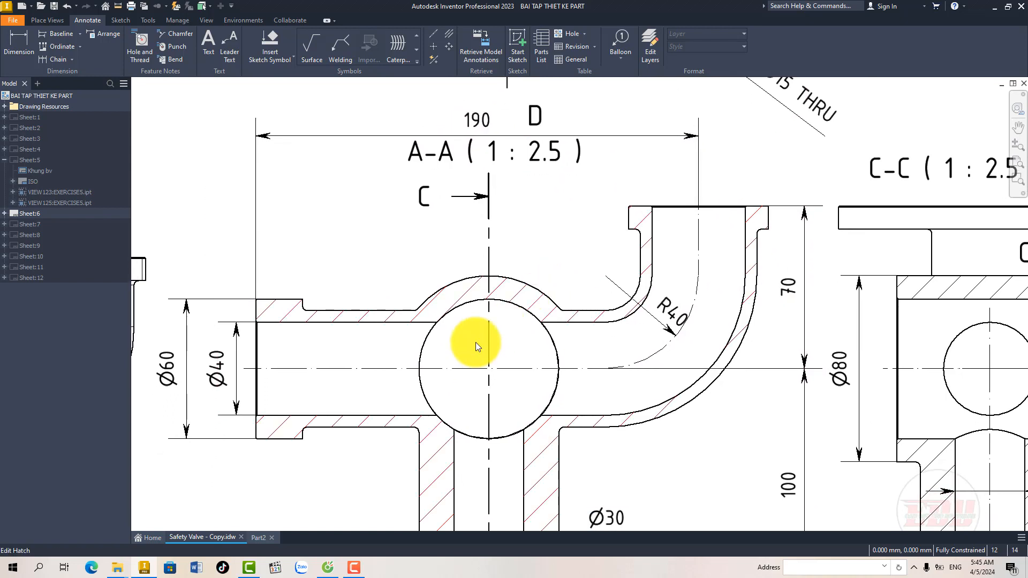
click(262, 537)
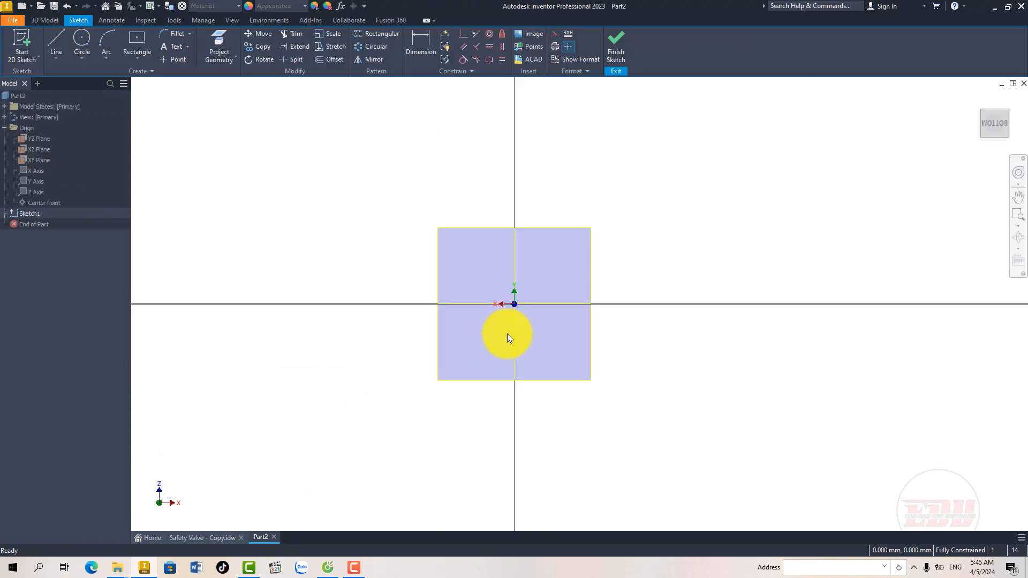
click(55, 38)
click(418, 285)
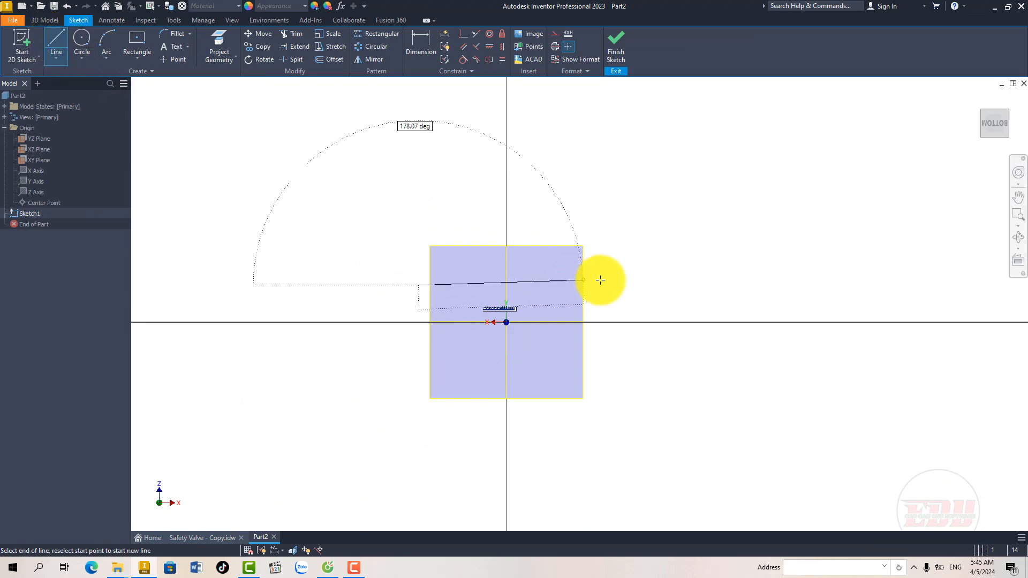
click(627, 284)
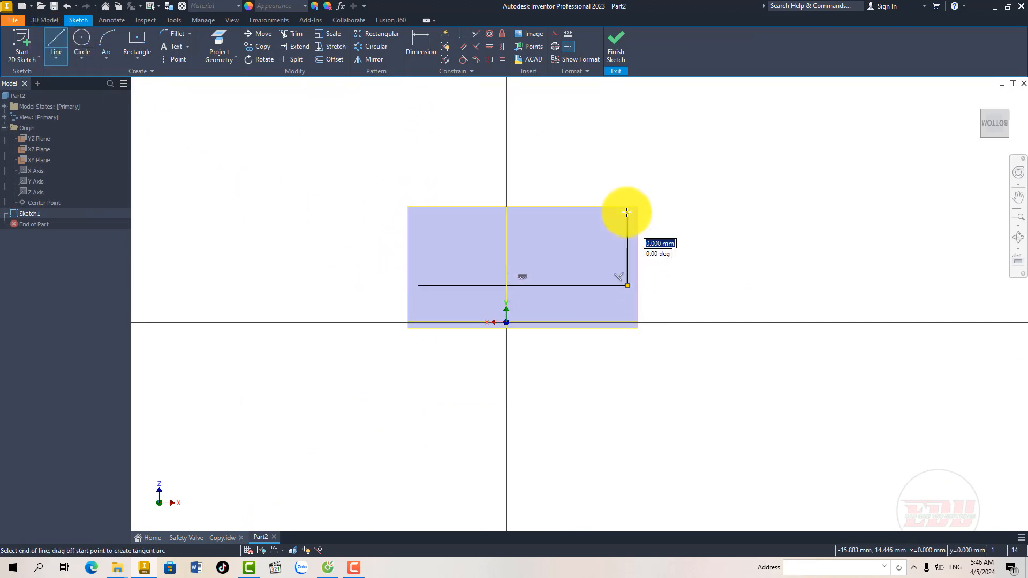
right_click(627, 212)
click(665, 211)
middle_drag(554, 257, 548, 270)
Step: Dimension the horizontal path line to 190 mm
click(429, 60)
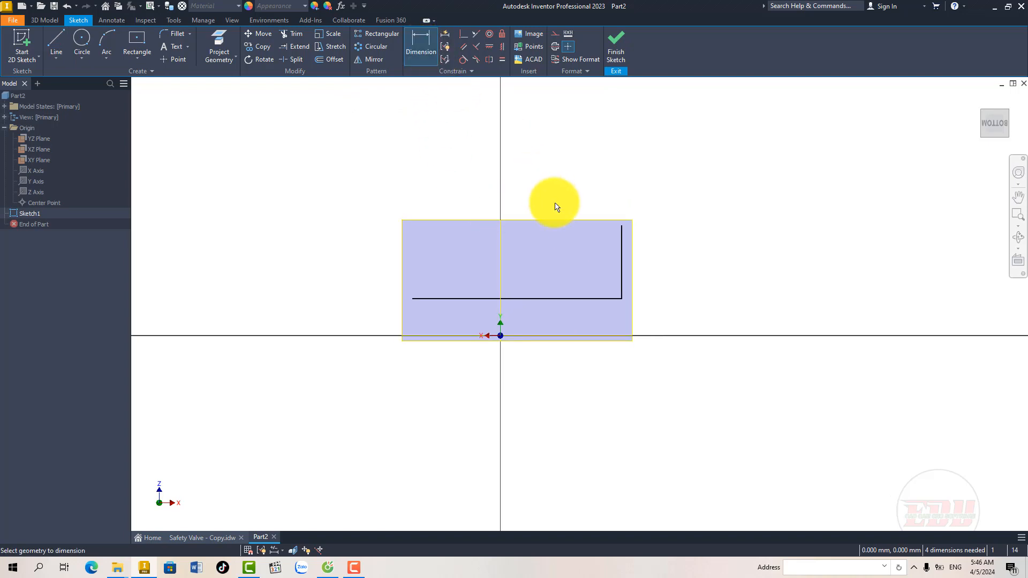
click(558, 298)
click(554, 380)
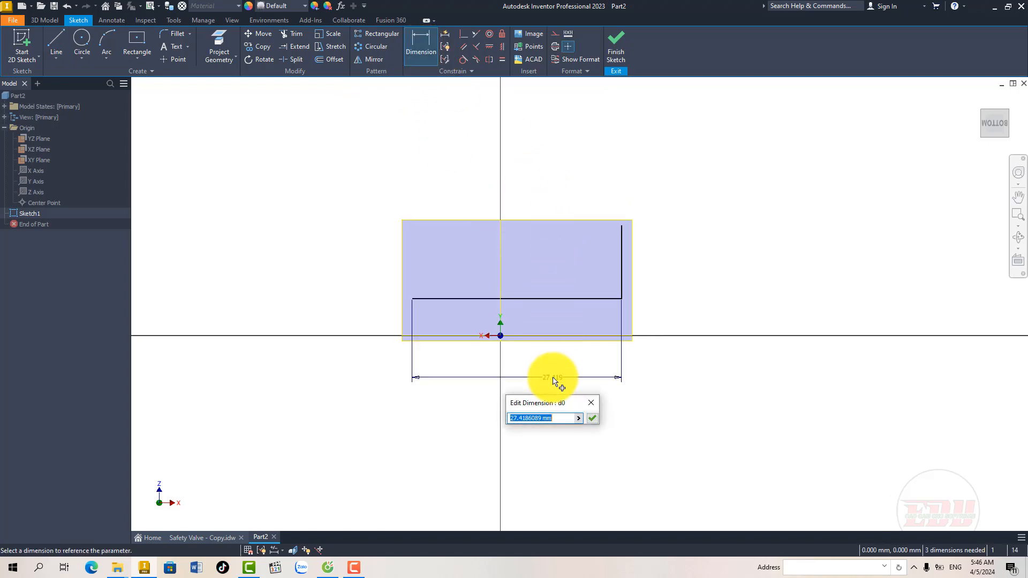
text(190)
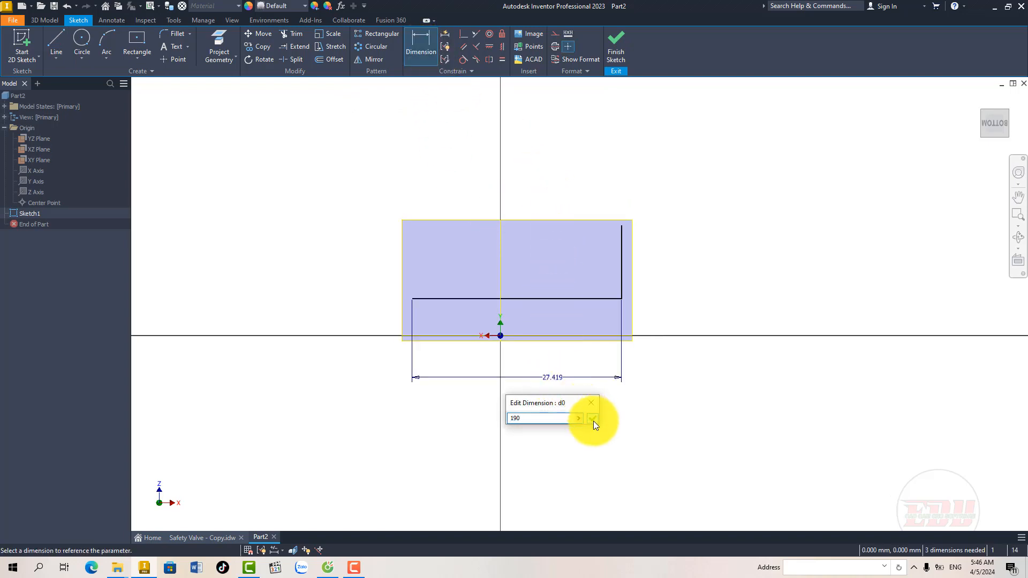
click(592, 418)
Step: Dimension the vertical path line to 70 mm
scroll(557, 322, down, 2)
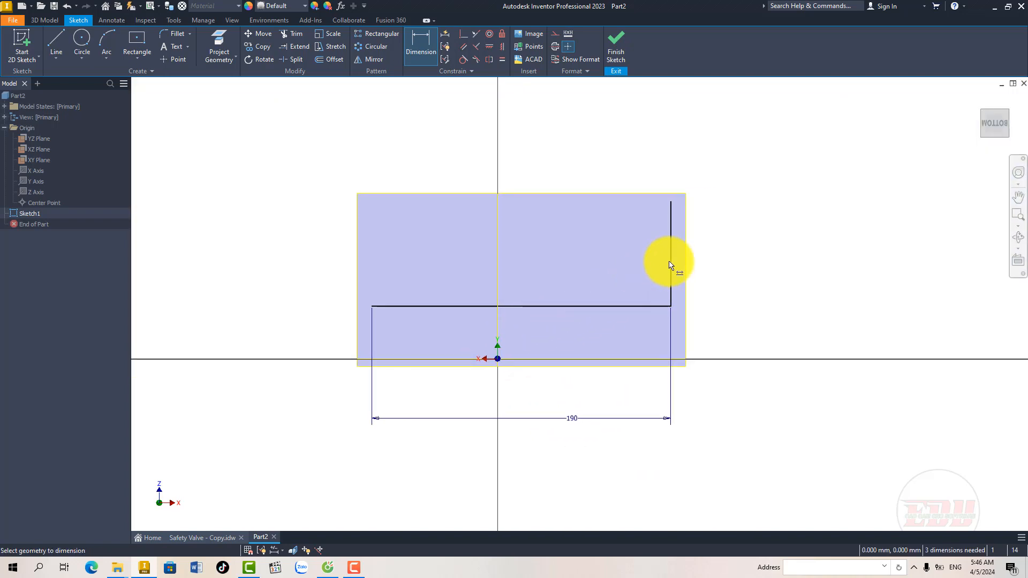
click(670, 263)
click(696, 258)
text(7)
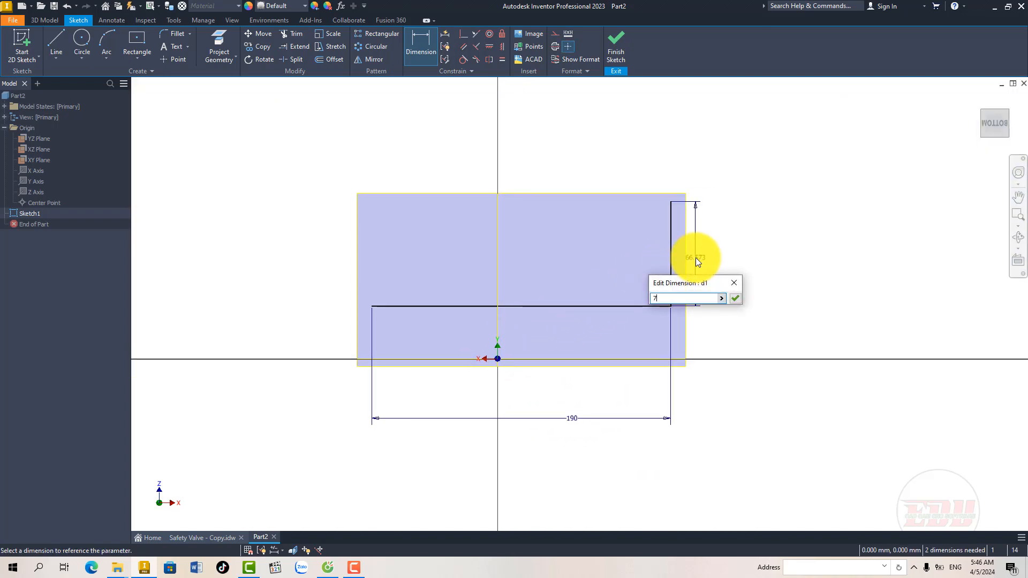
text(0)
key(Return)
scroll(557, 294, down, 2)
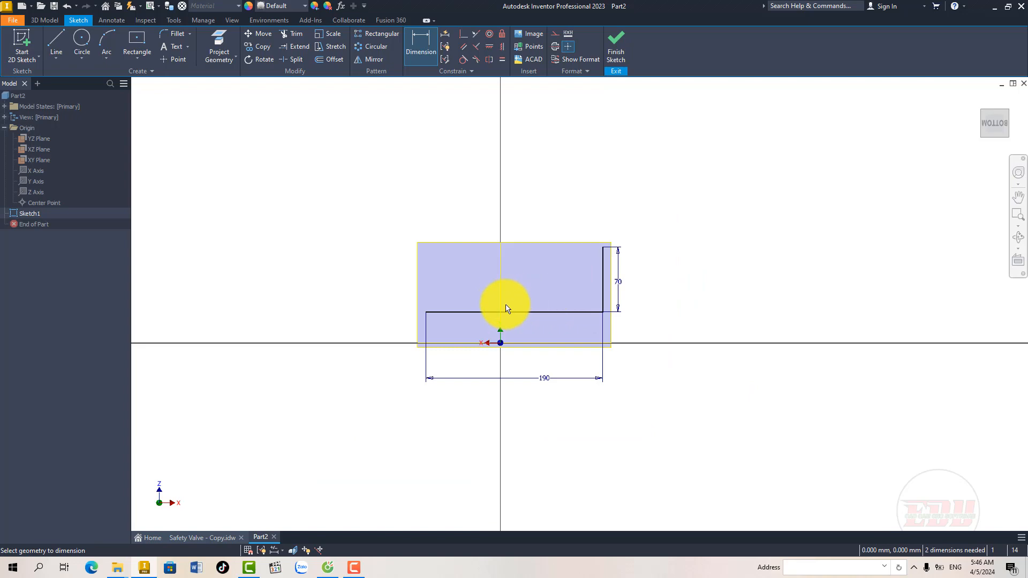
Step: Check the bend radius in section A-A of the drawing and round the path's corner with a 40 mm sketch fillet
middle_drag(505, 304, 504, 287)
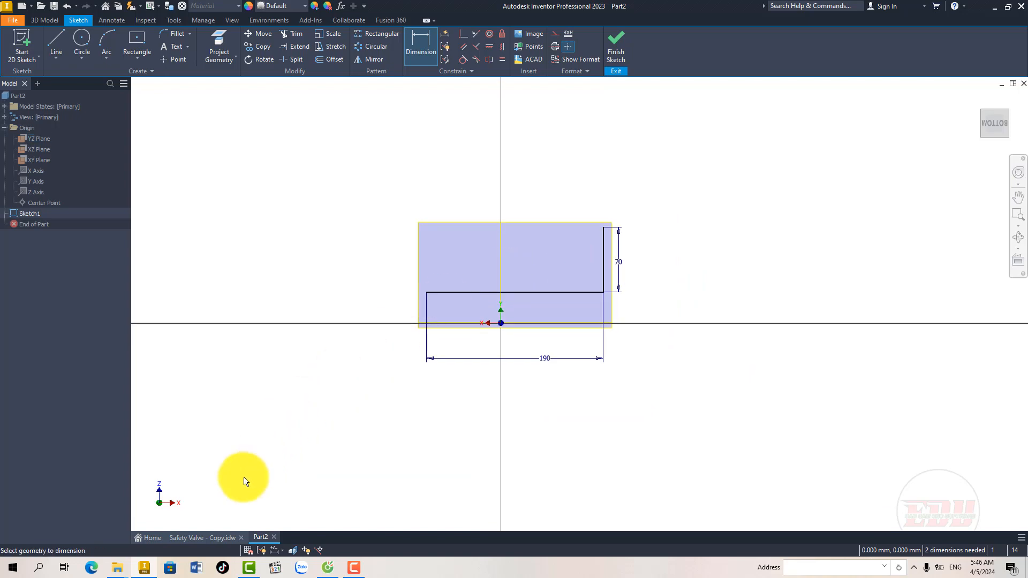
click(203, 537)
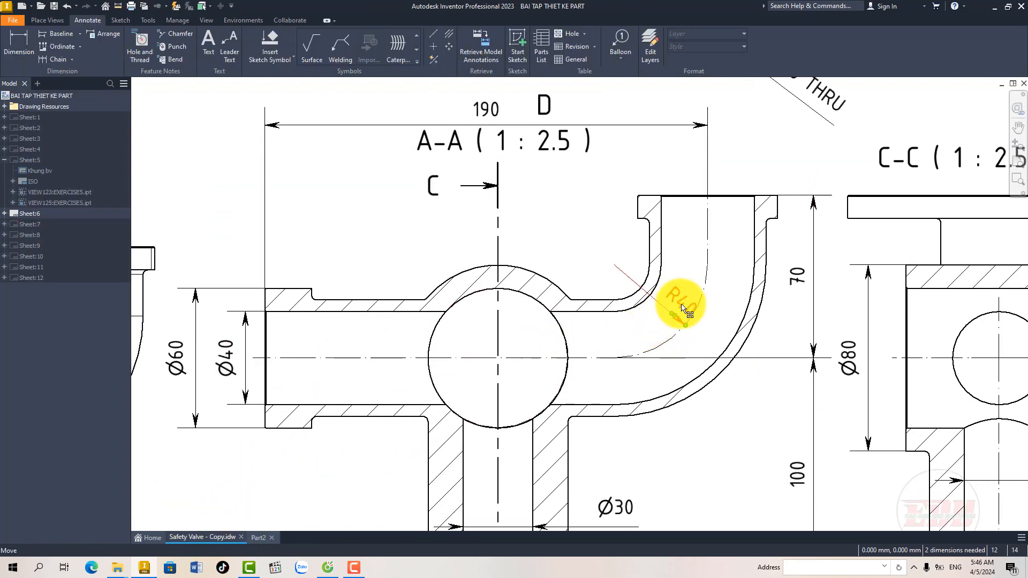
click(259, 538)
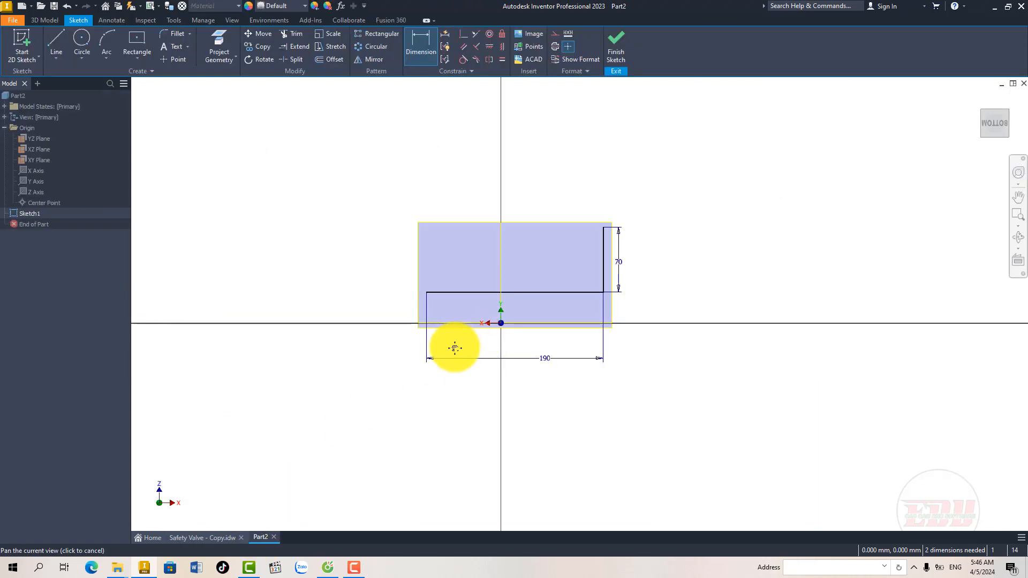
middle_drag(454, 347, 427, 360)
click(167, 33)
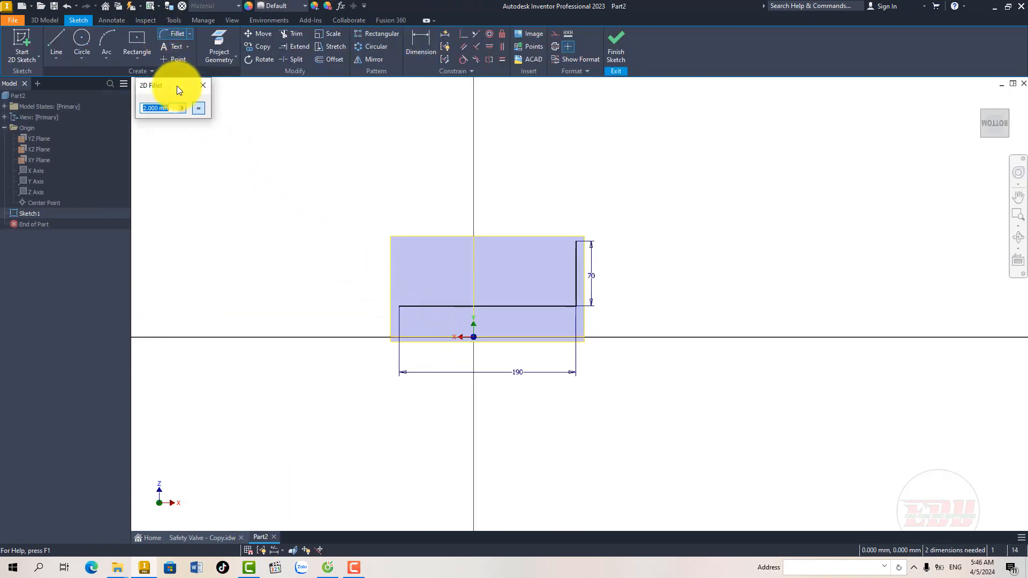
text(40)
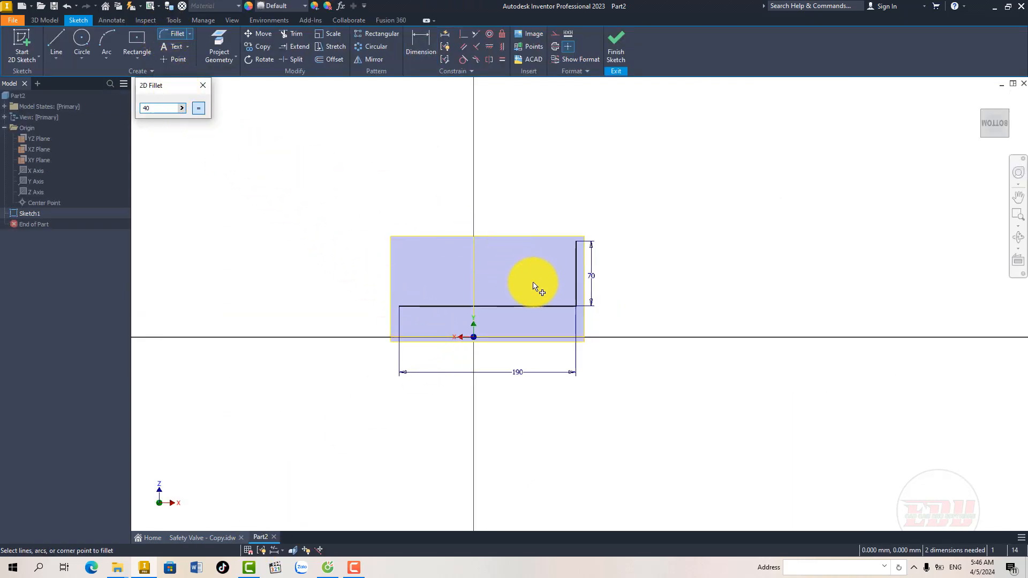
click(574, 277)
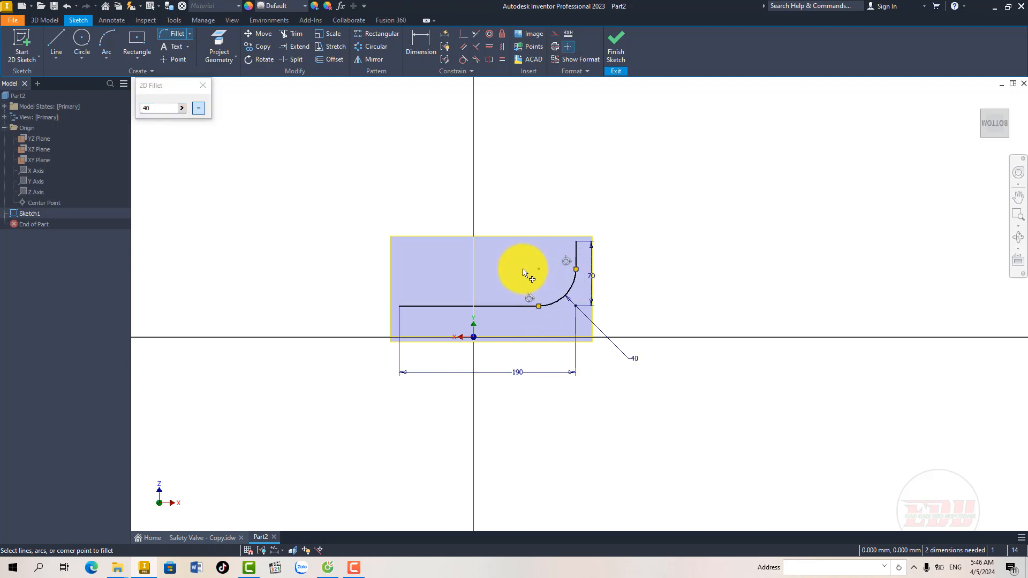
middle_drag(532, 276, 485, 278)
right_click(538, 275)
click(540, 274)
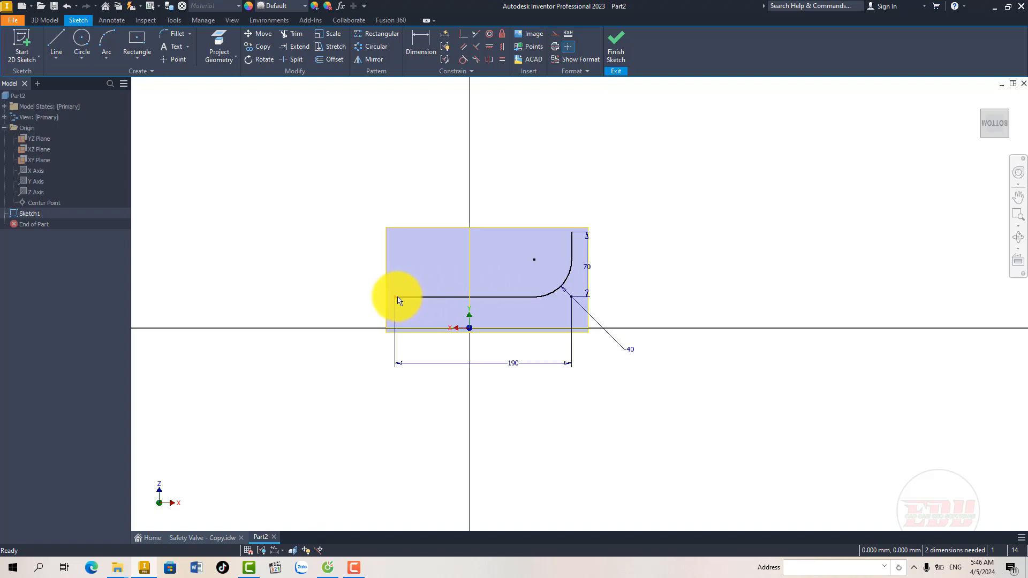
Step: Attach the free left end of the path to the sketch origin and finish the sketch
mouse_move(398, 302)
mouse_down()
mouse_move(466, 315)
mouse_move(469, 328)
mouse_up()
scroll(558, 320, up, 3)
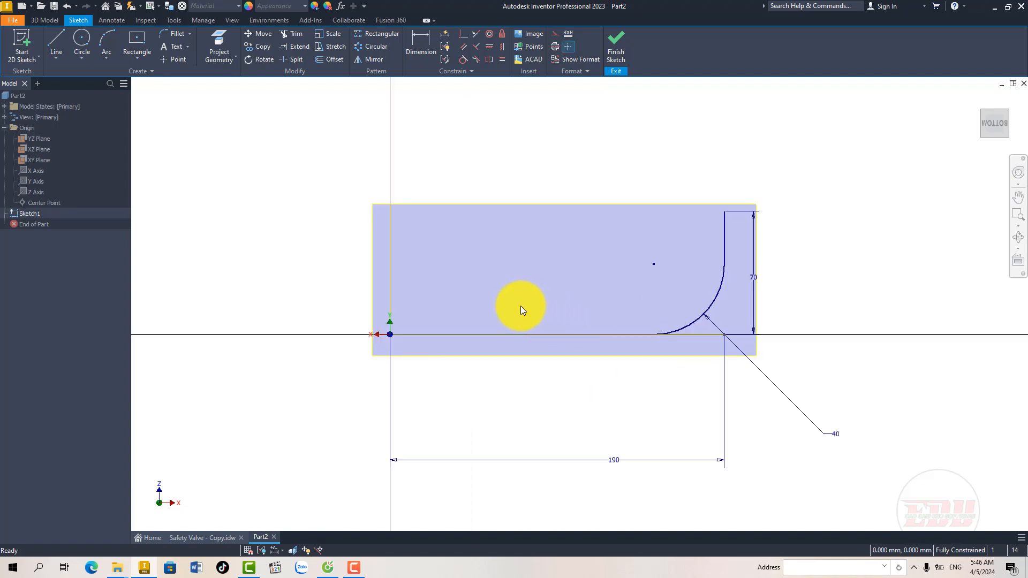
mouse_move(520, 306)
middle_down()
mouse_move(479, 301)
mouse_move(502, 300)
mouse_move(484, 308)
mouse_move(491, 298)
middle_up()
scroll(487, 308, down, 2)
click(615, 42)
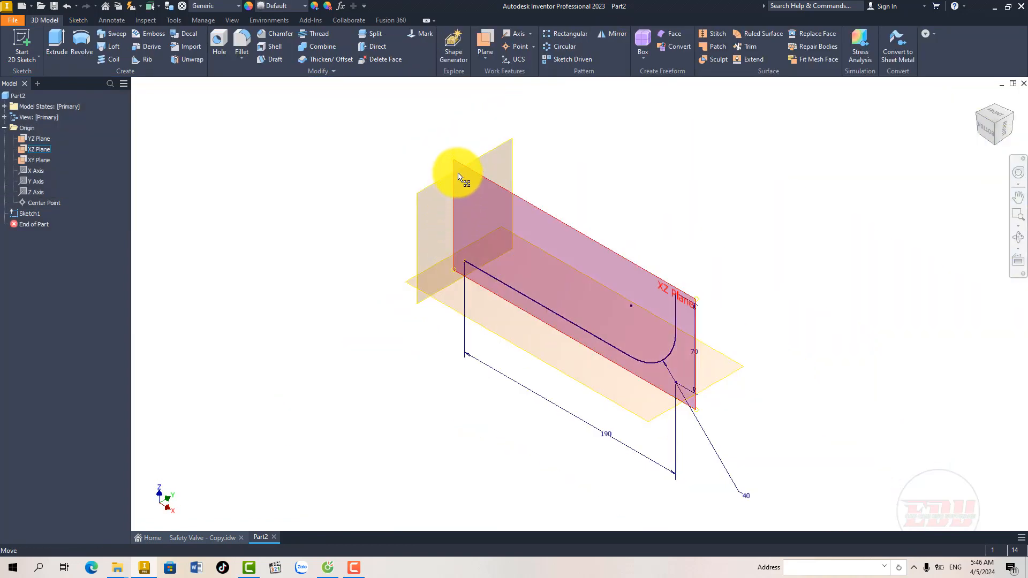
Step: Start a sketch on the YZ plane and check the tube's outside diameter in the exercise drawing
click(459, 177)
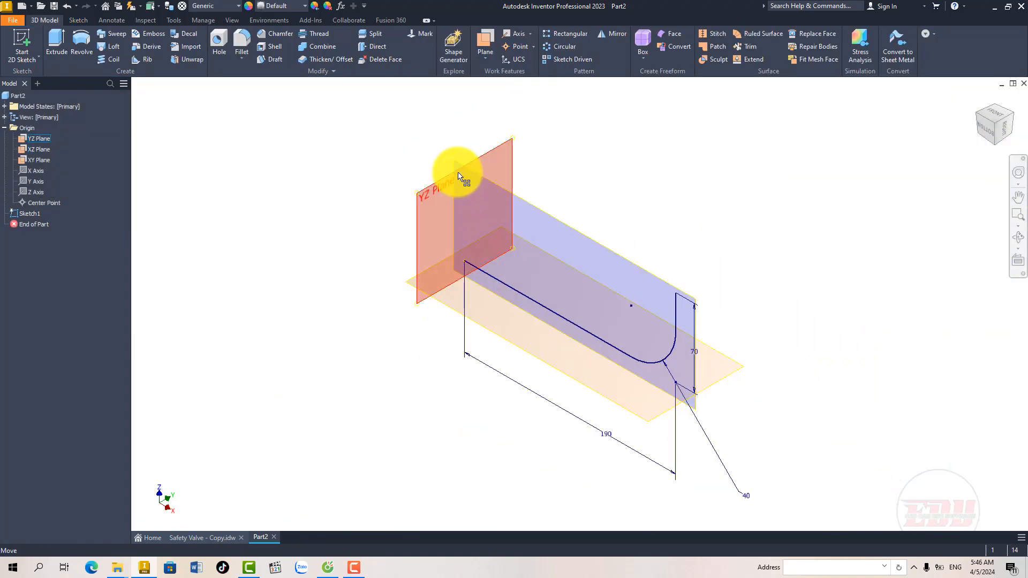
click(475, 166)
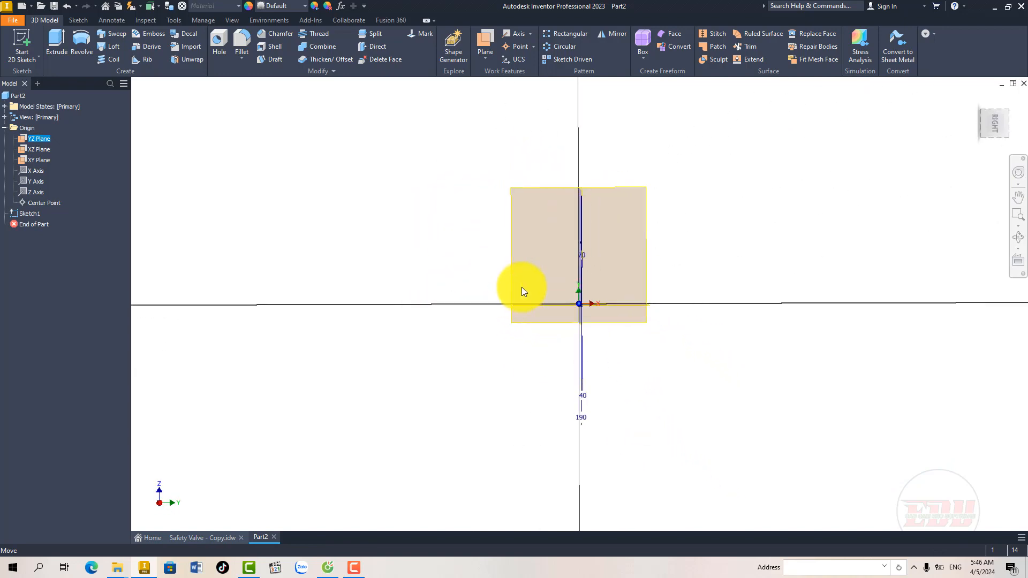
click(217, 535)
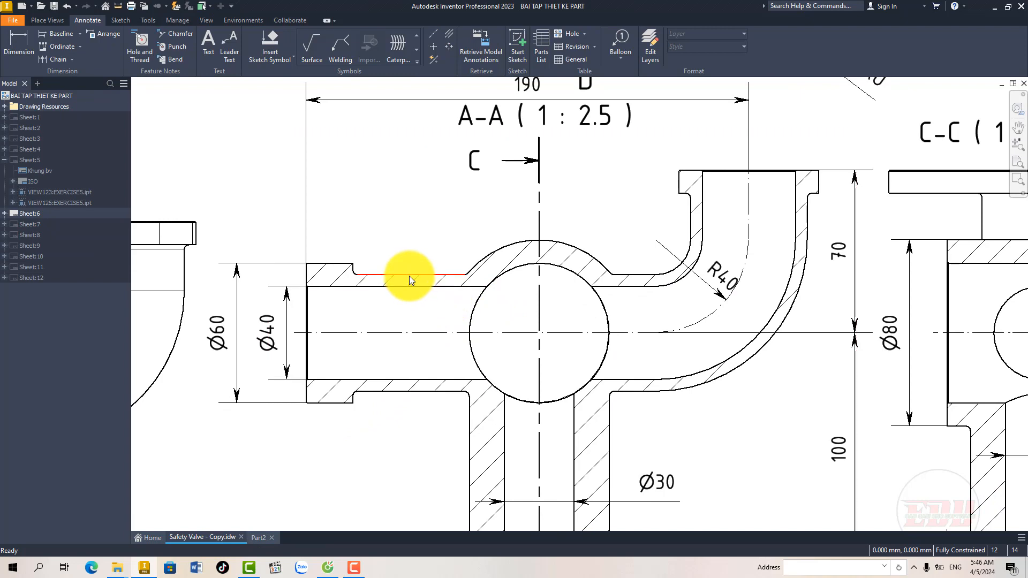
mouse_move(427, 315)
middle_down()
mouse_move(483, 258)
mouse_move(590, 271)
middle_up()
scroll(483, 258, down, 3)
middle_drag(447, 296, 570, 297)
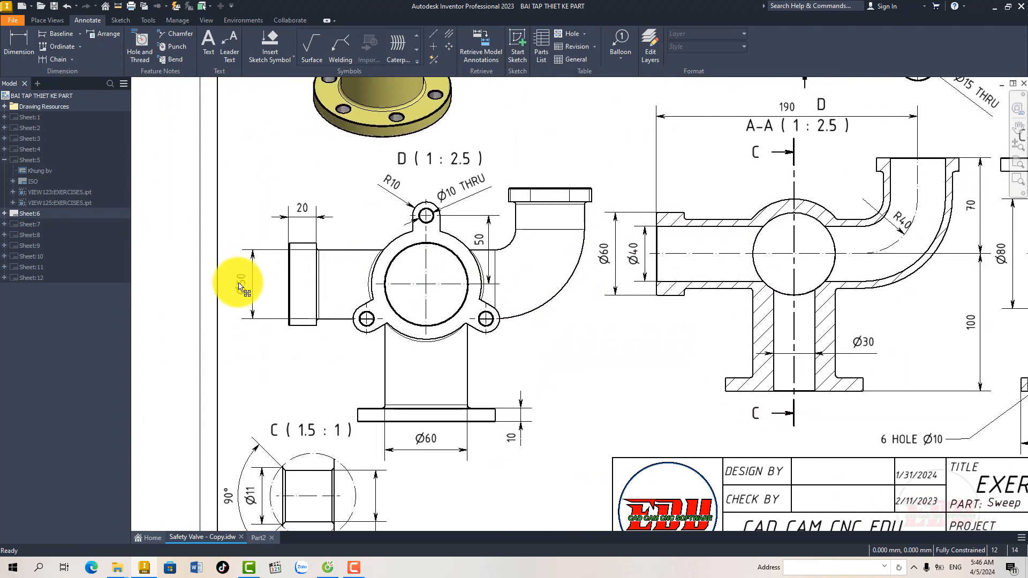
middle_drag(305, 282, 273, 292)
middle_drag(427, 300, 367, 322)
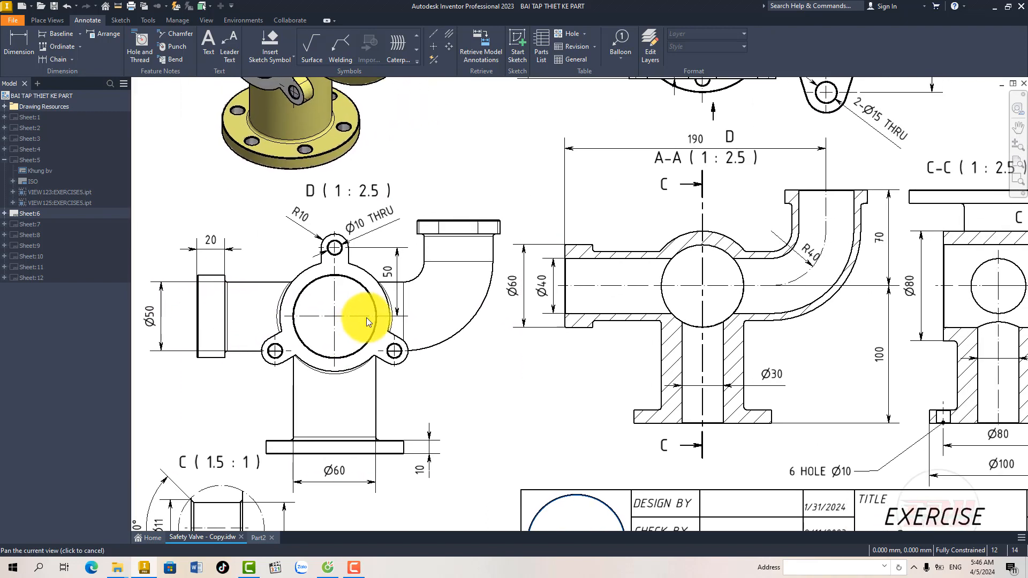
Step: Draw a 50 mm diameter circle centred on the sketch origin of the part and finish the sketch
click(261, 538)
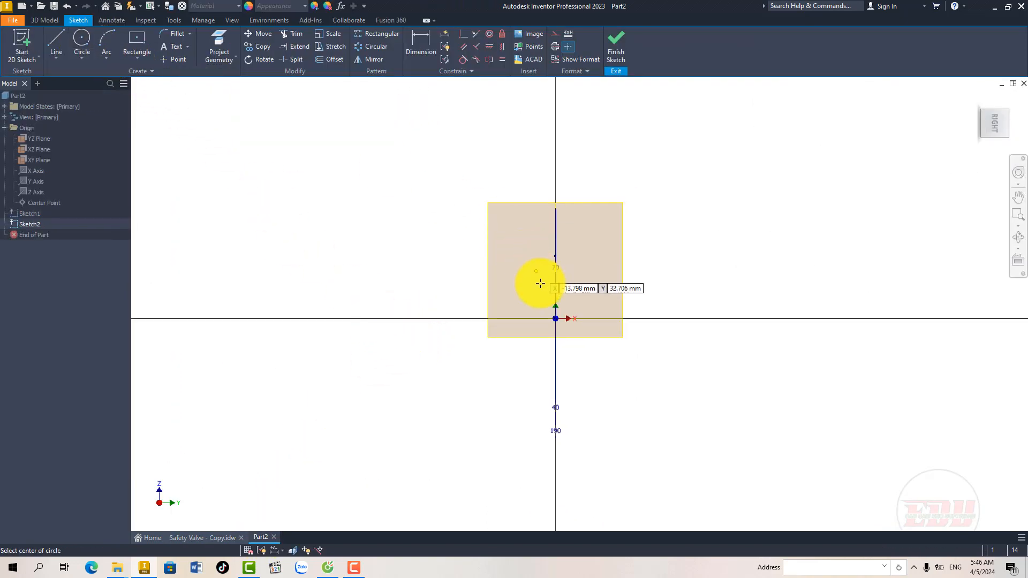
key(c)
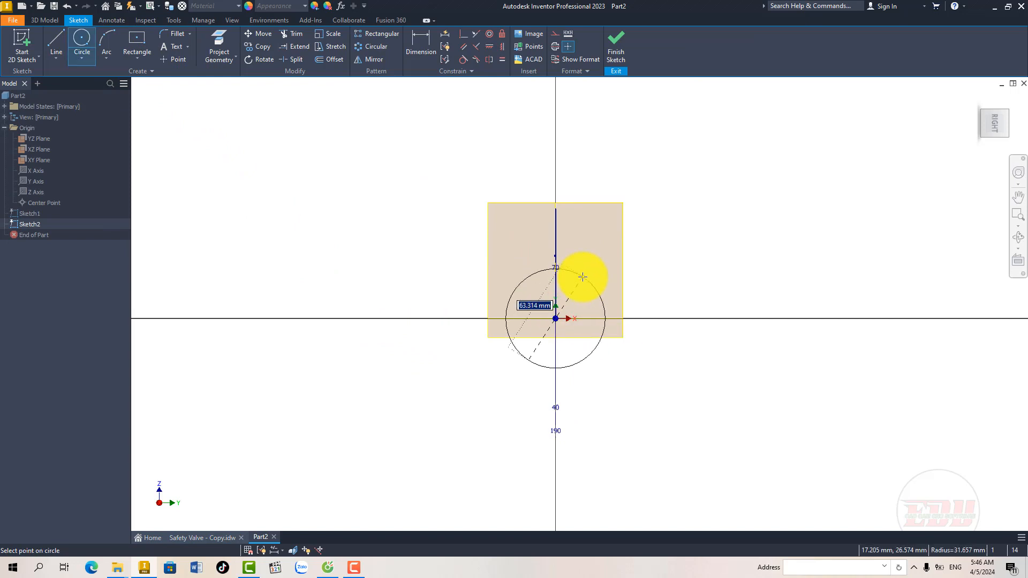
text(50)
key(Return)
right_click(595, 271)
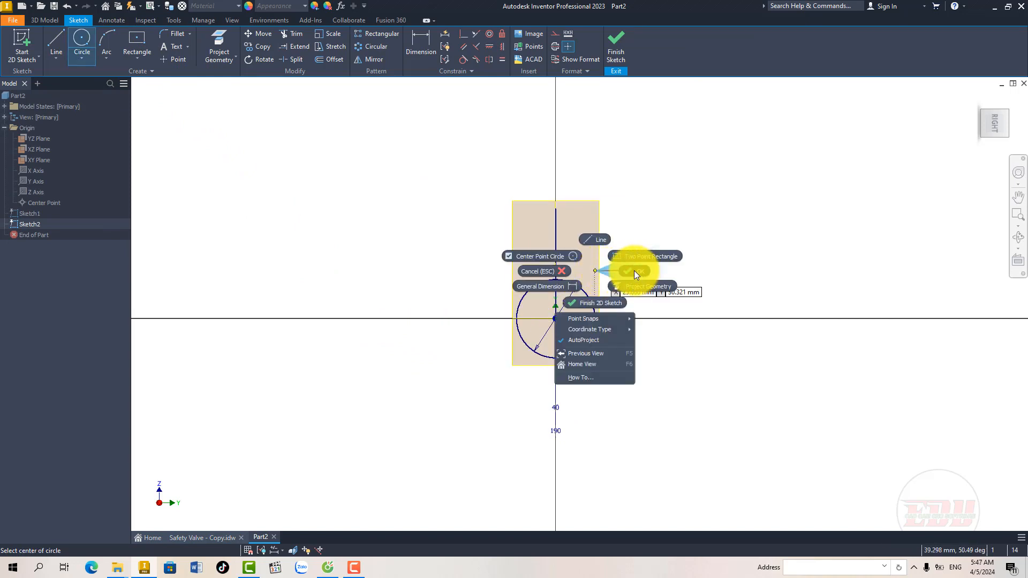
click(635, 271)
middle_drag(581, 265, 456, 263)
click(615, 48)
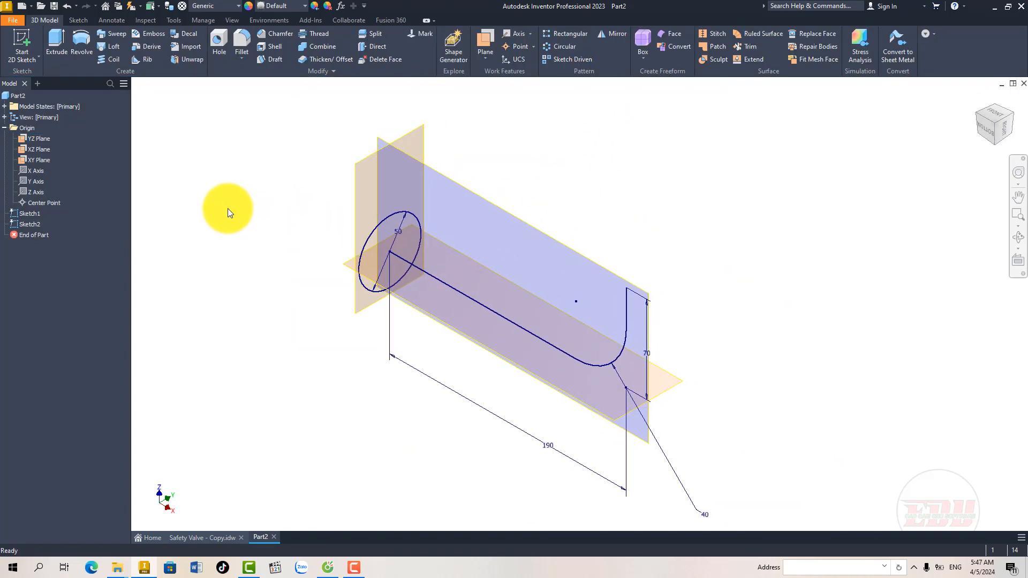
Step: Sweep the circular profile along the bent path sketch to create the solid tube
middle_drag(228, 209, 227, 210)
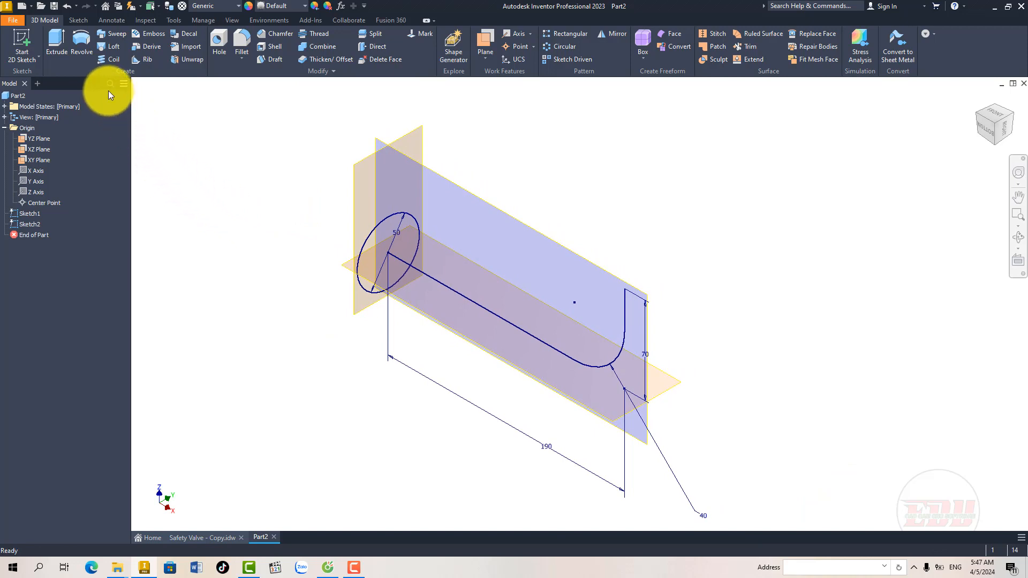
click(114, 33)
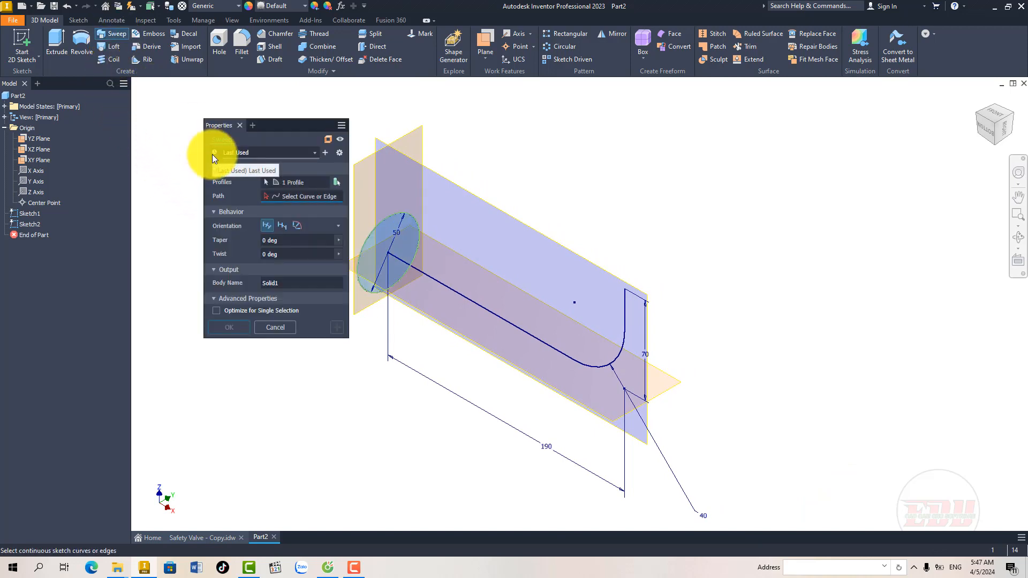
mouse_move(424, 307)
middle_down()
mouse_move(436, 294)
mouse_move(438, 309)
middle_up()
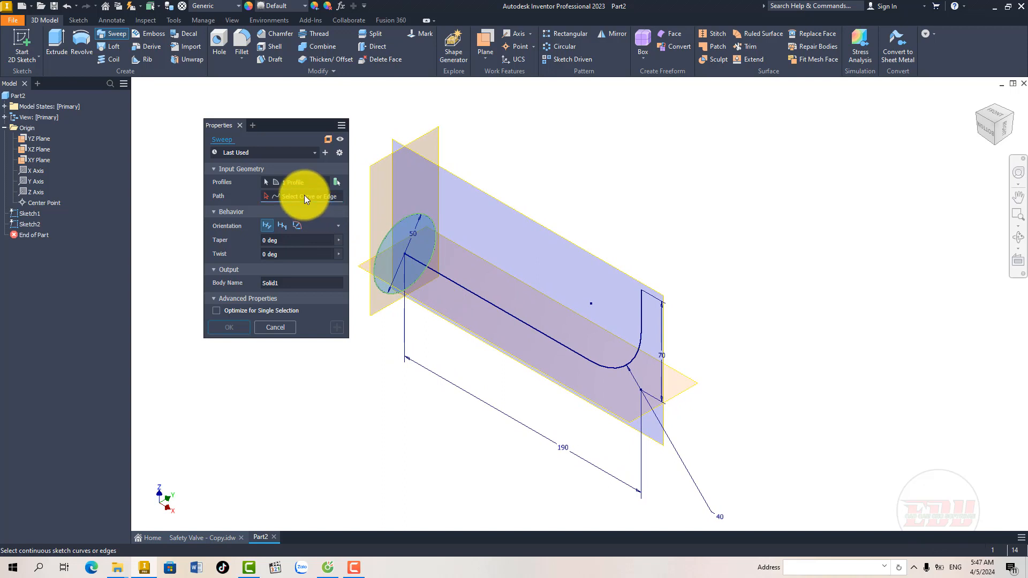
click(425, 268)
middle_drag(424, 270, 418, 281)
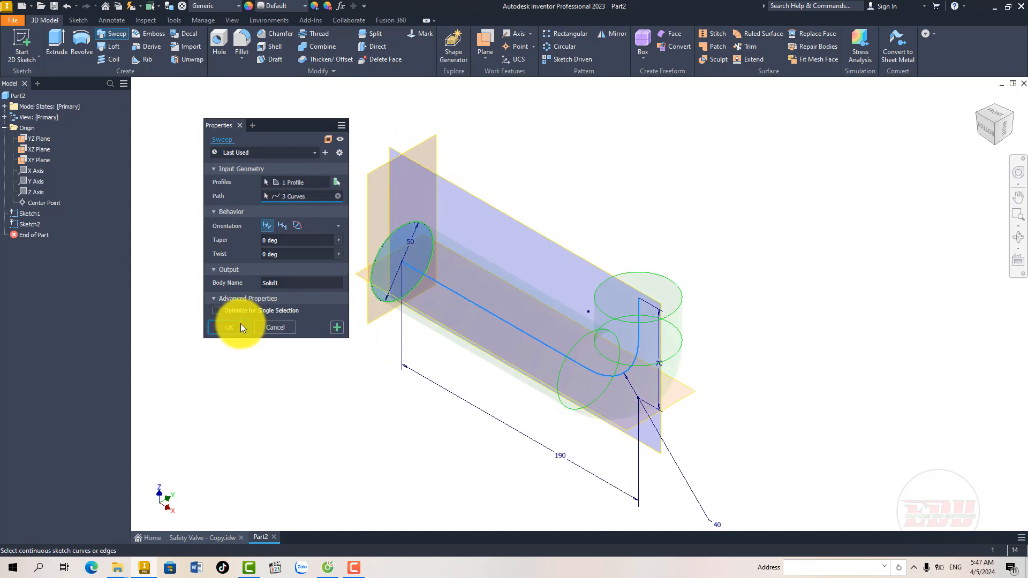
click(240, 324)
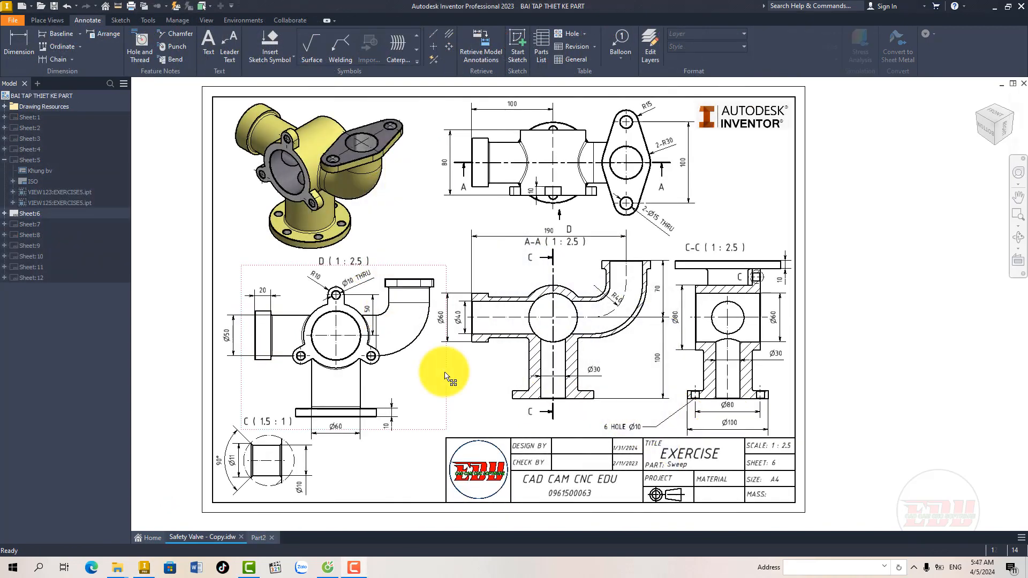
Step: Check the oval flange's dimensions in the drawing's top view and start a sketch on the end face of the tube's vertical leg
mouse_move(453, 379)
middle_down()
mouse_move(456, 359)
mouse_move(421, 410)
middle_up()
scroll(630, 194, up, 5)
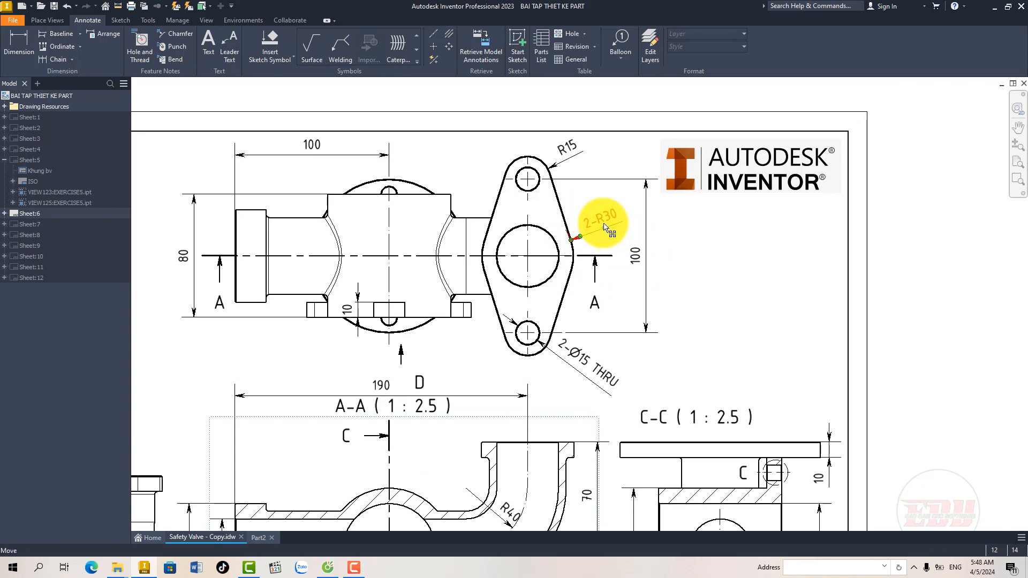
mouse_move(554, 237)
middle_down()
mouse_move(547, 222)
mouse_move(565, 239)
middle_up()
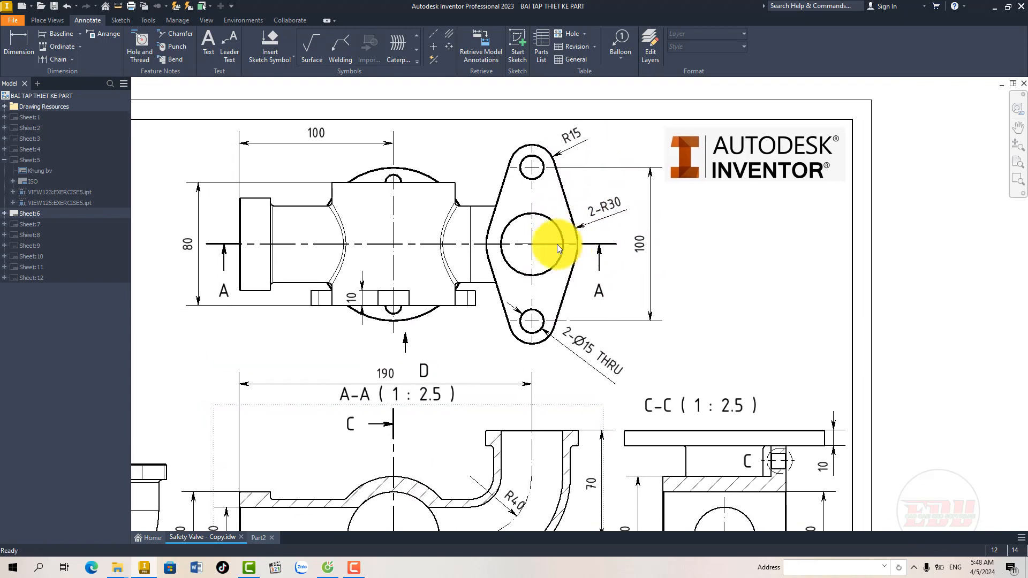
click(257, 537)
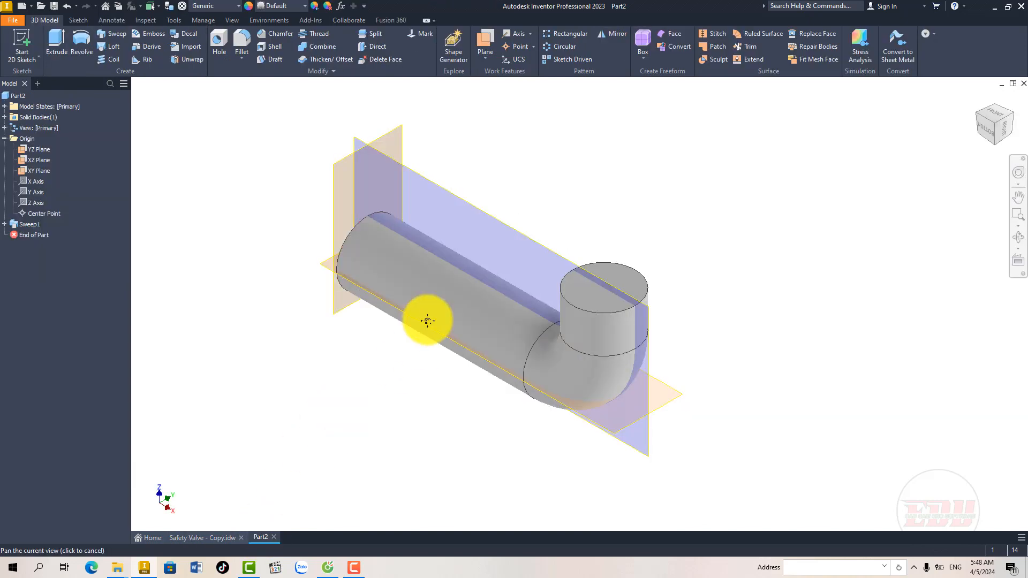
click(594, 313)
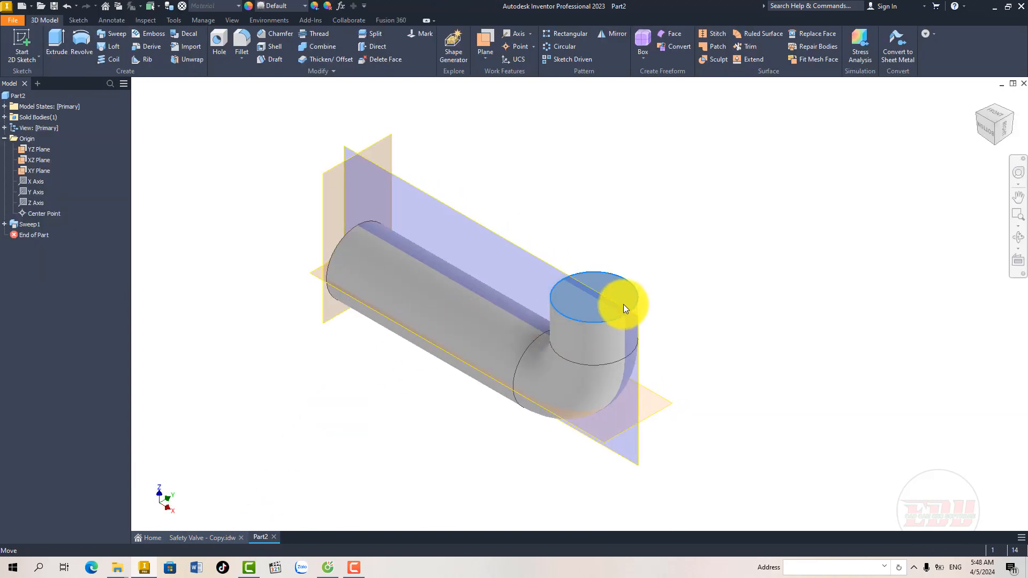
click(623, 303)
mouse_move(585, 320)
middle_down()
mouse_move(517, 416)
mouse_move(488, 290)
middle_up()
scroll(507, 405, down, 3)
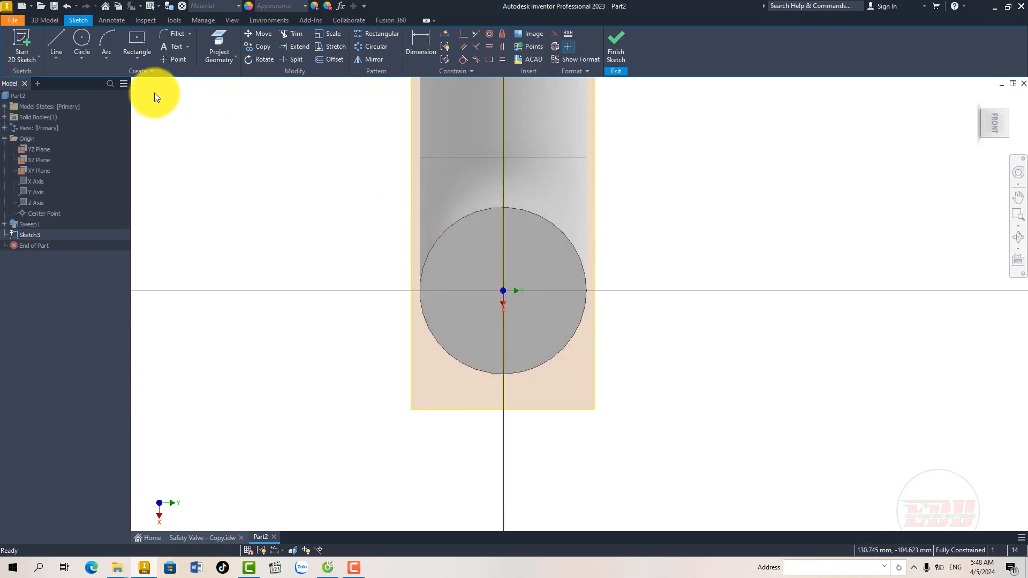
Step: Project the circular edge of the tube's end face into the sketch and make it construction geometry
click(214, 51)
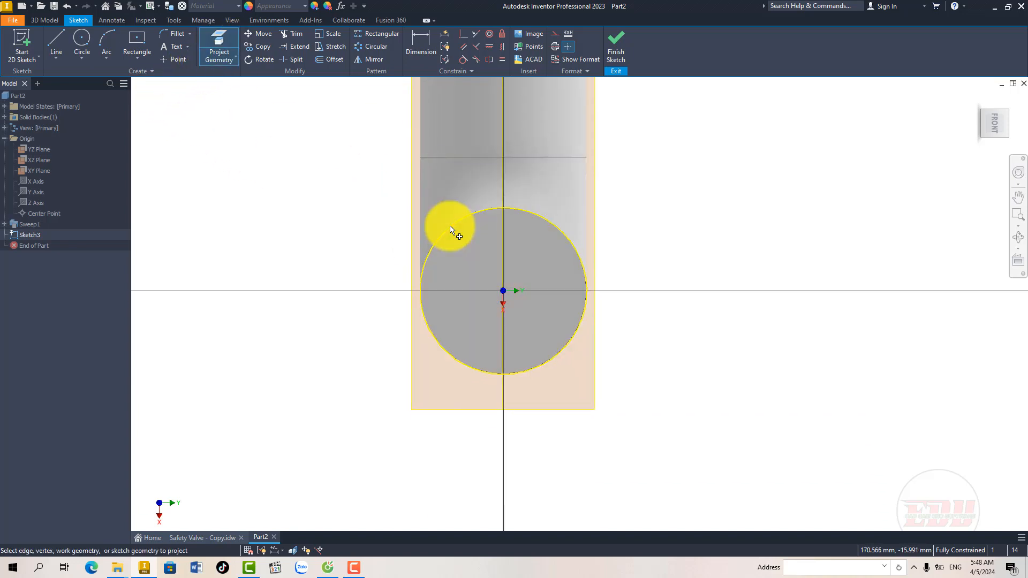
right_click(493, 227)
click(493, 227)
right_click(485, 210)
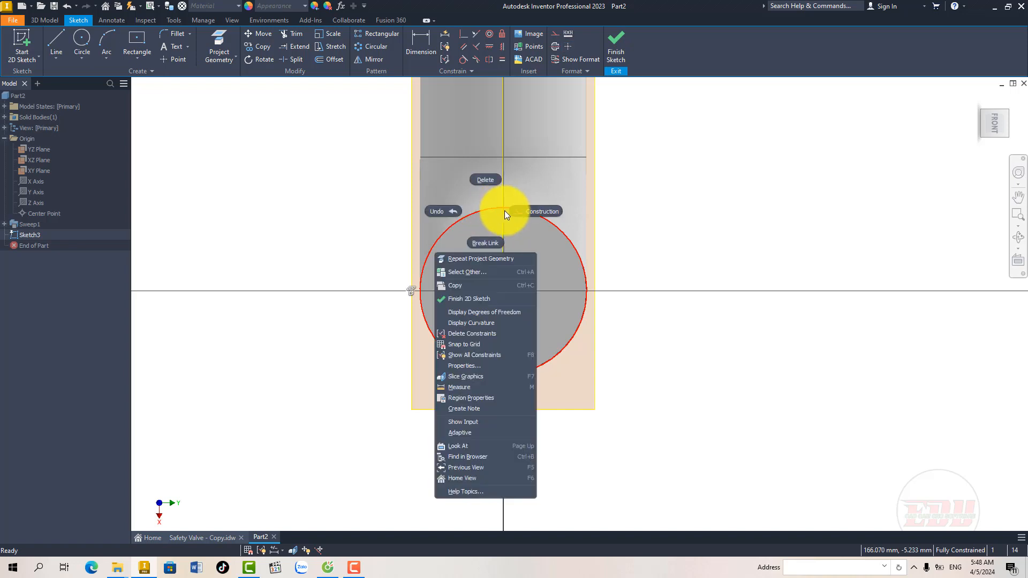
click(482, 238)
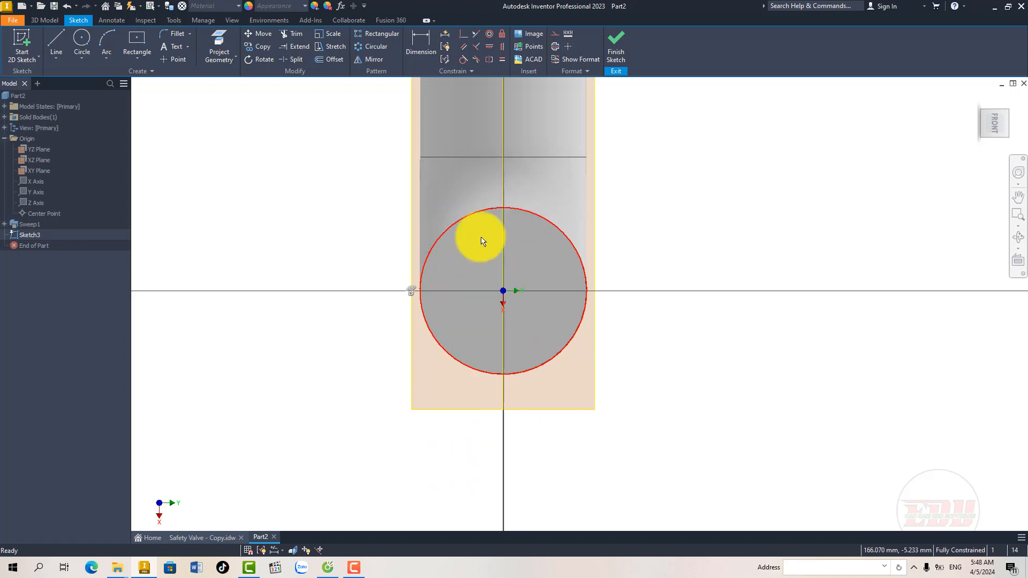
Step: Draw a horizontal line across the circle through its centre, extending past both sides, and convert it to construction
click(60, 41)
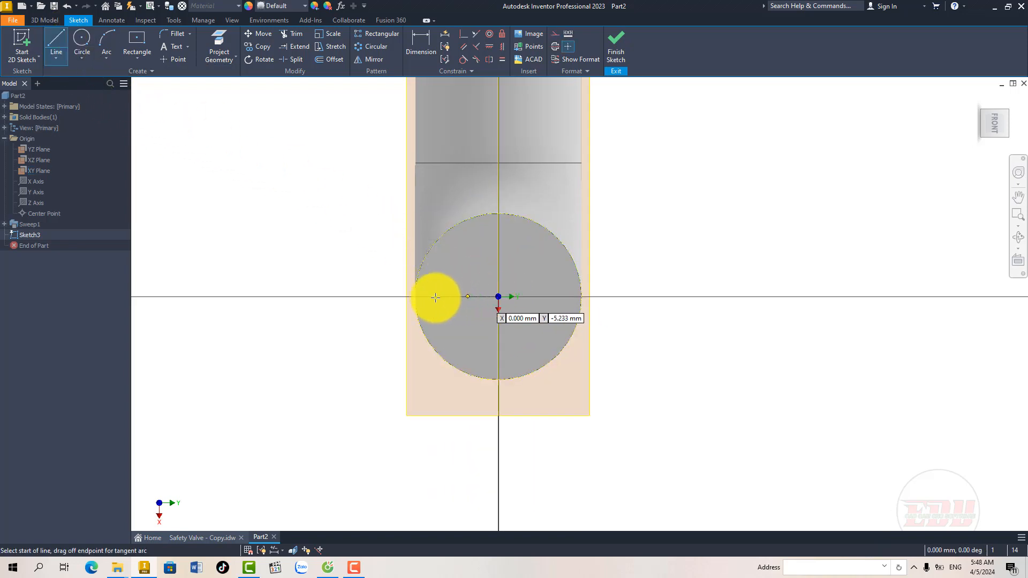
click(358, 297)
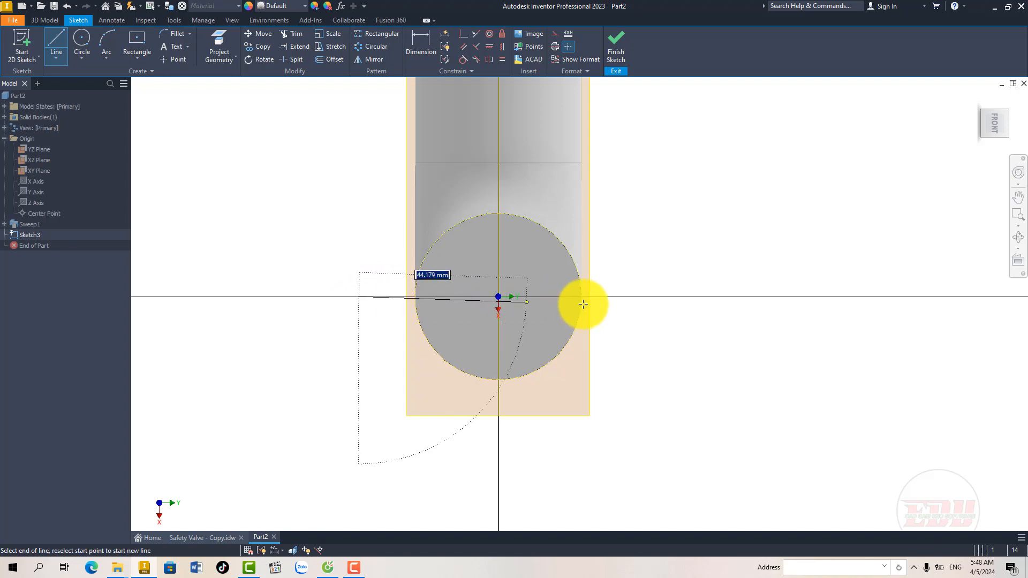
click(616, 297)
right_click(665, 295)
click(608, 299)
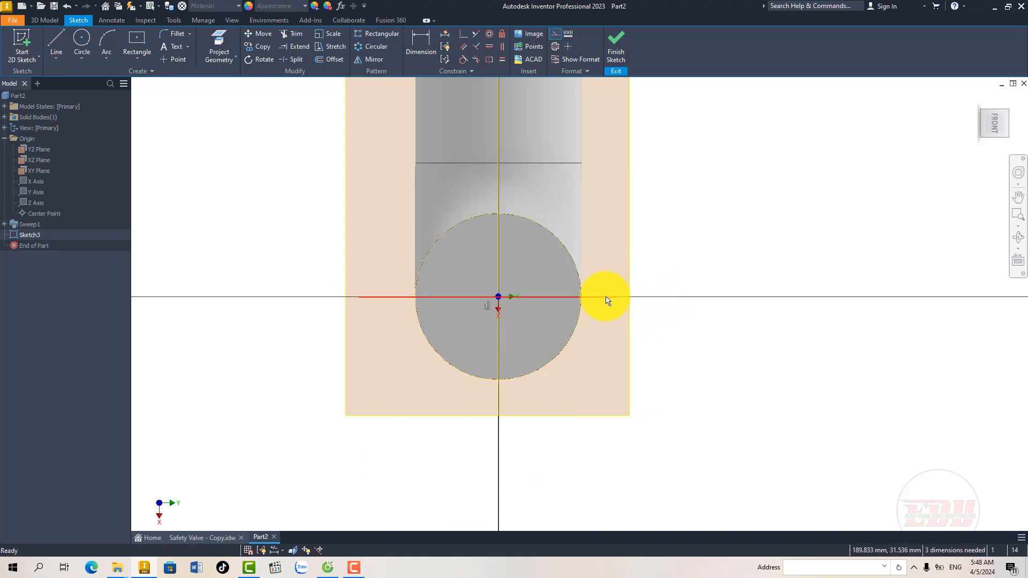
right_click(606, 297)
click(632, 298)
middle_drag(577, 320, 568, 311)
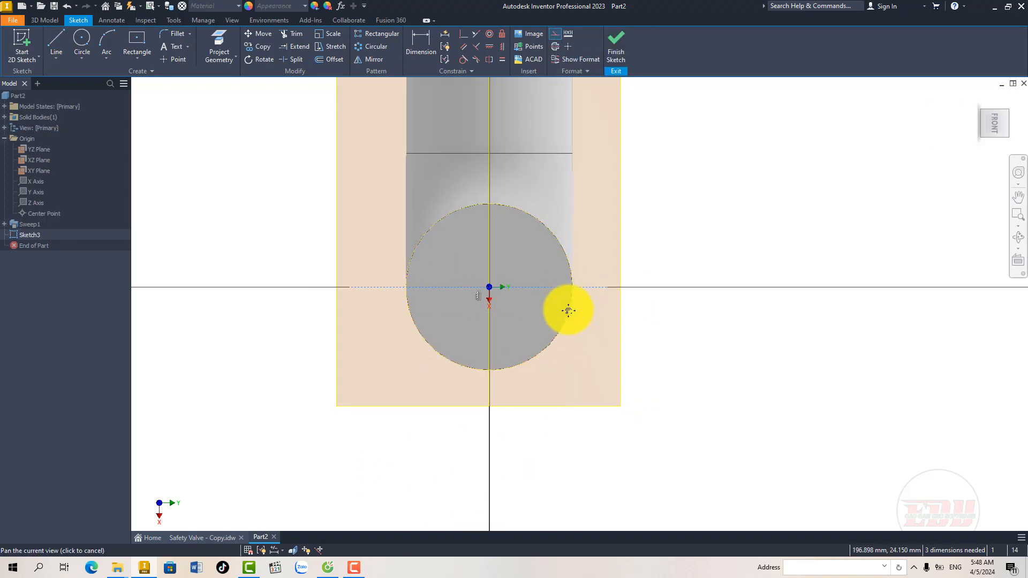
Step: Project the XZ plane into the sketch as a line and set it to construction
click(221, 53)
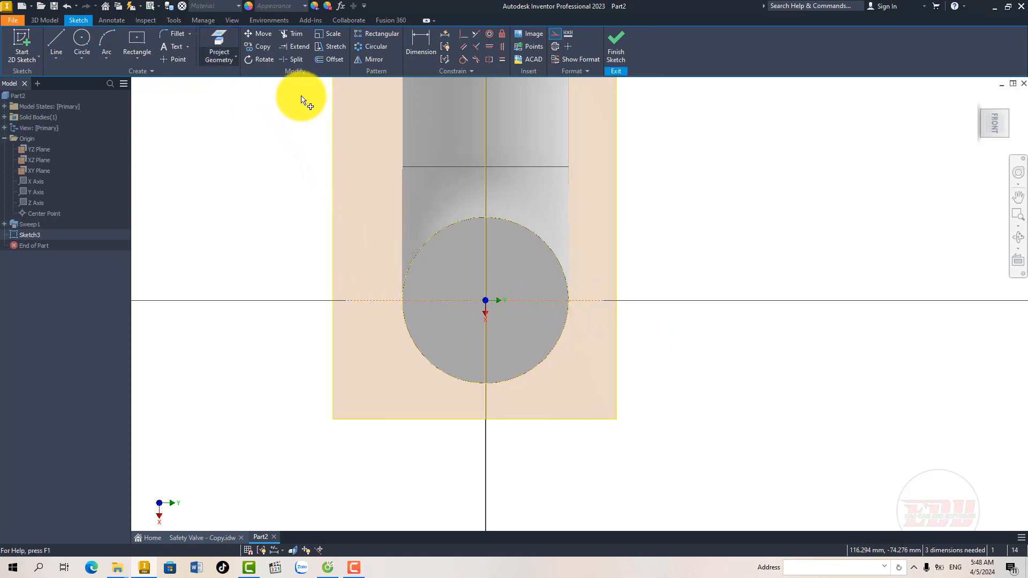
click(471, 147)
right_click(508, 147)
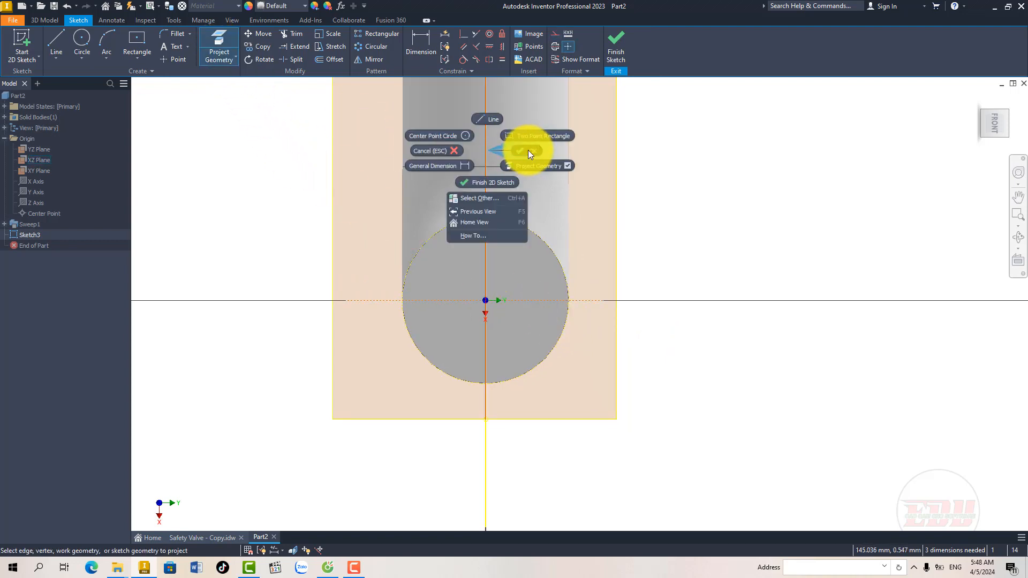
click(486, 129)
click(555, 34)
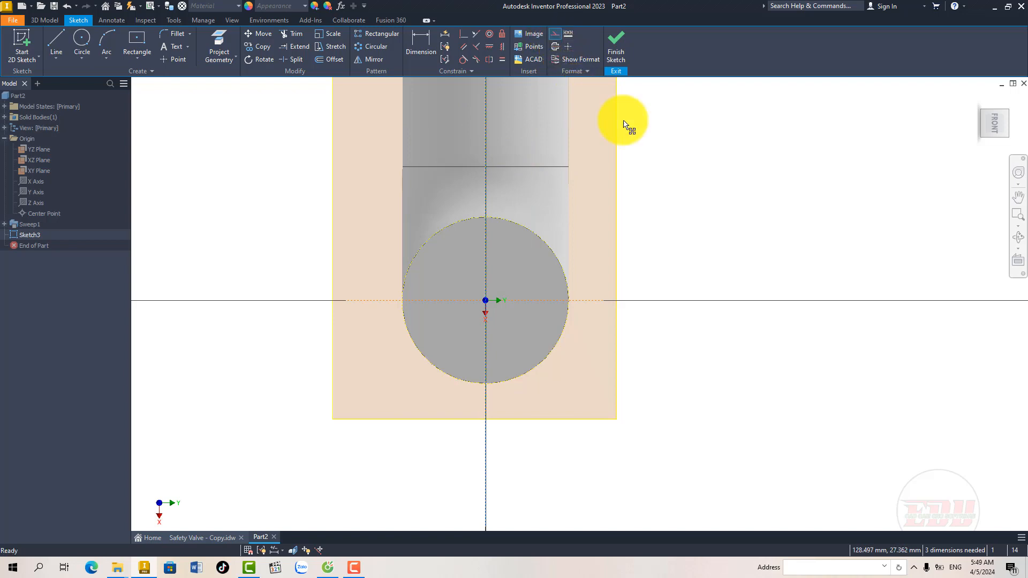
click(622, 150)
Step: Make the two ends of the horizontal construction line symmetric about the projected vertical line
middle_drag(532, 107, 525, 134)
click(490, 60)
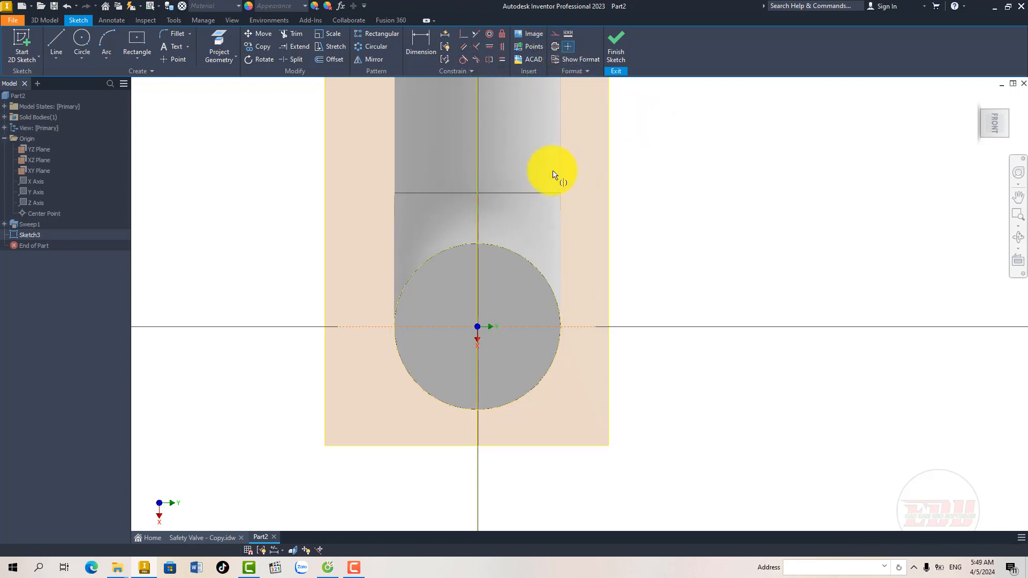
click(596, 328)
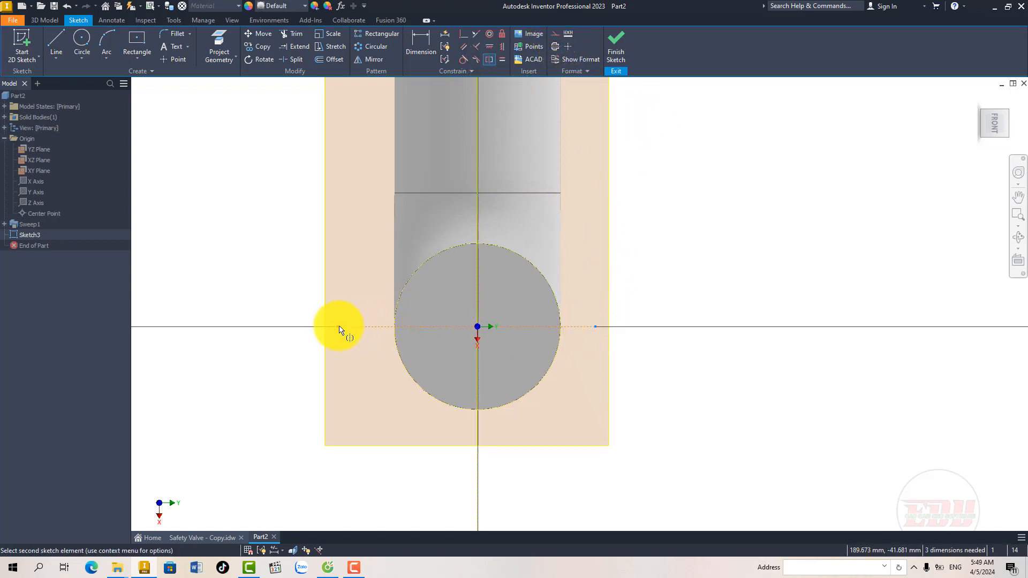
click(339, 328)
click(476, 288)
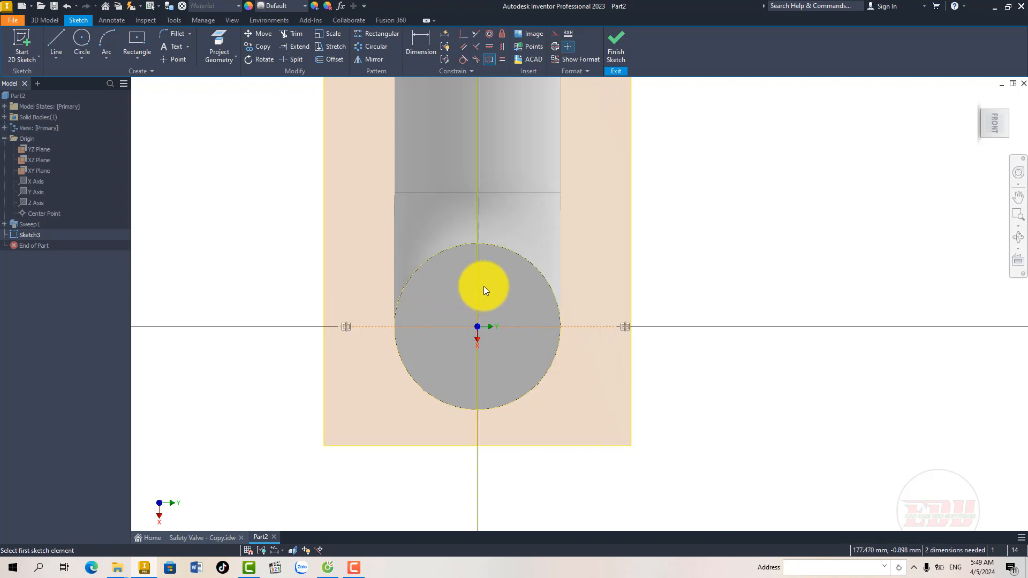
key(Escape)
Step: Dimension the horizontal construction line's length and set it to 100 mm
mouse_move(485, 309)
middle_down()
mouse_move(478, 328)
mouse_move(479, 317)
middle_up()
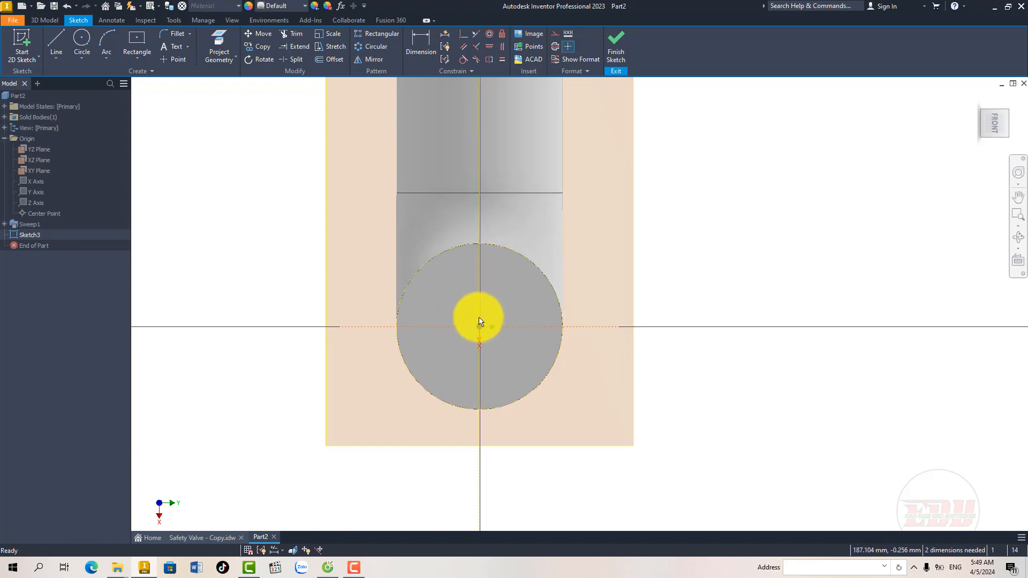
mouse_move(459, 378)
middle_down()
mouse_move(459, 362)
mouse_move(444, 376)
middle_up()
key(d)
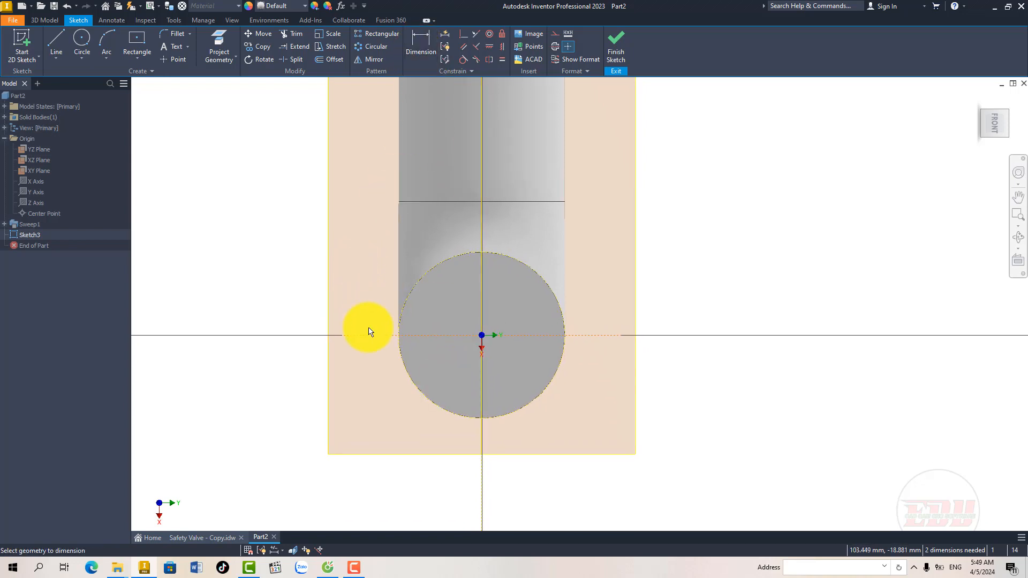
click(377, 384)
text(100)
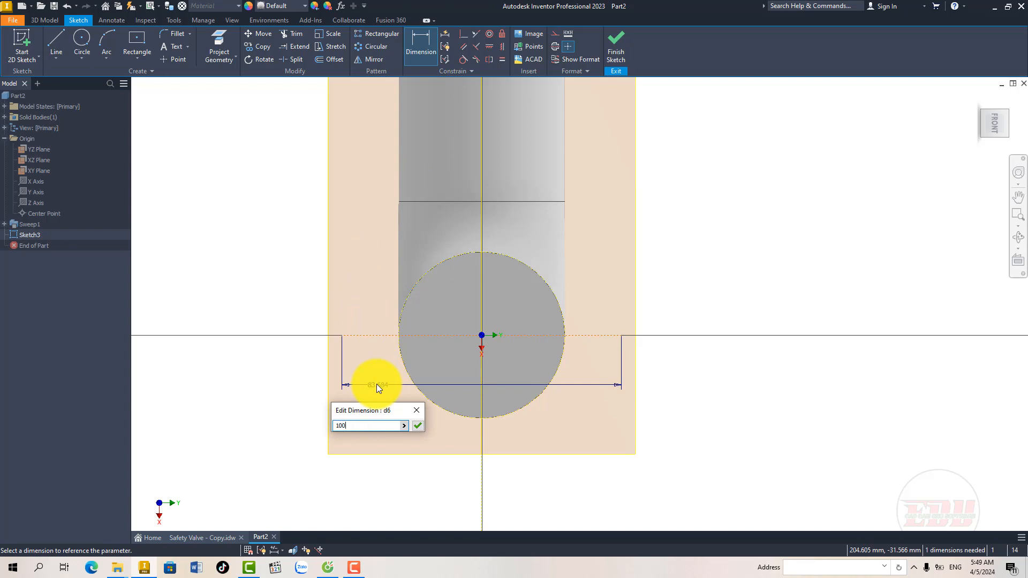
key(Return)
key(Escape)
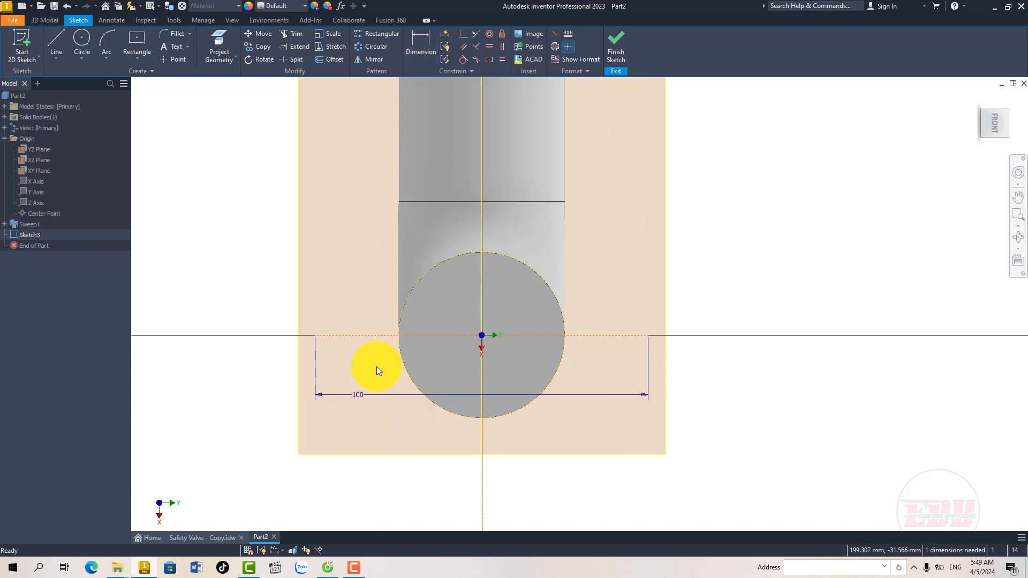
Step: Try to make the construction line's two endpoints symmetric about the projected vertical line once more
click(316, 335)
click(648, 336)
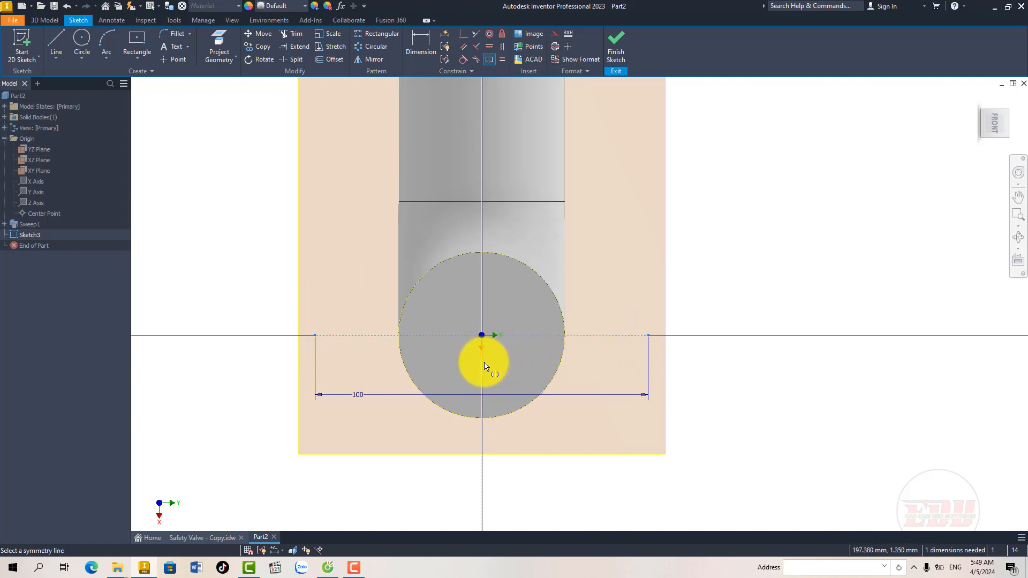
click(484, 364)
click(231, 100)
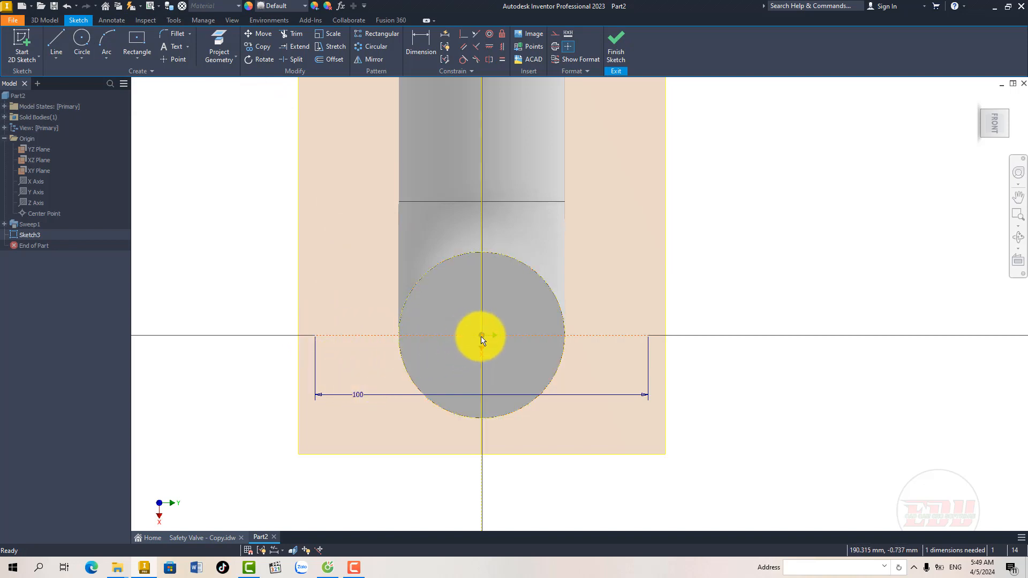
Step: Move the horizontal construction line off the origin and constrain it coincident with the centre point of the tube's end circle
drag(432, 336, 433, 348)
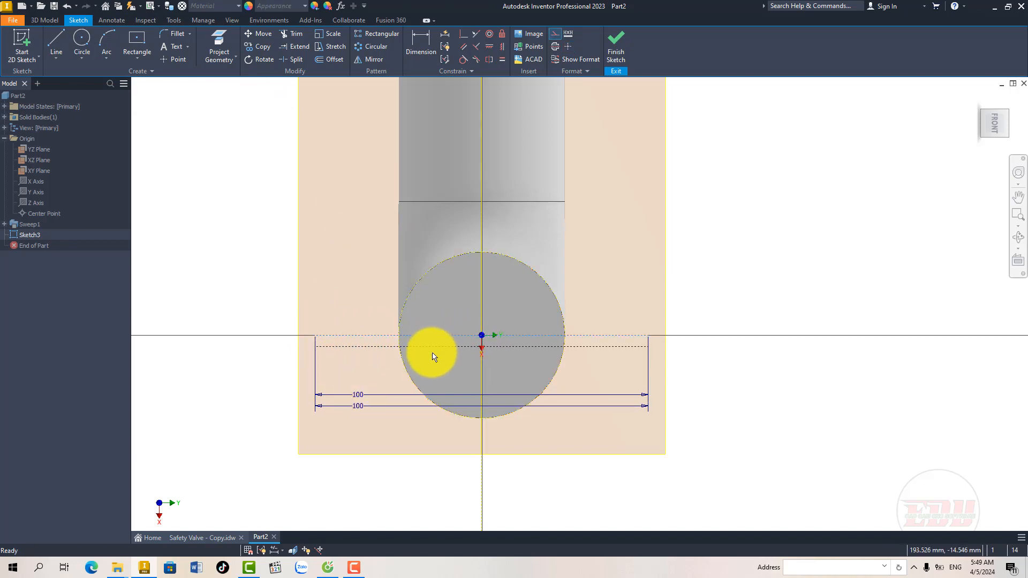
middle_drag(422, 369, 426, 351)
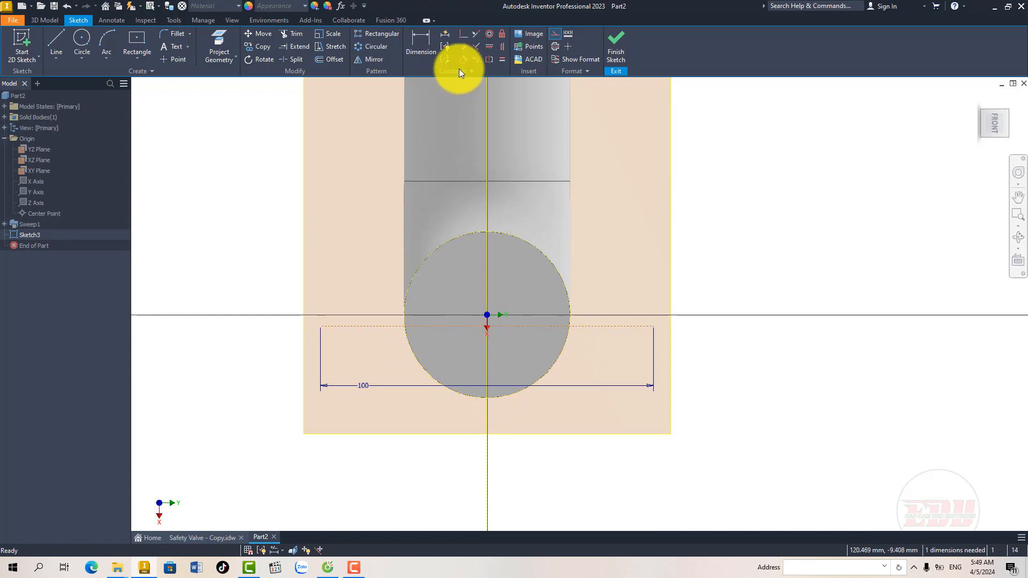
click(463, 34)
click(448, 327)
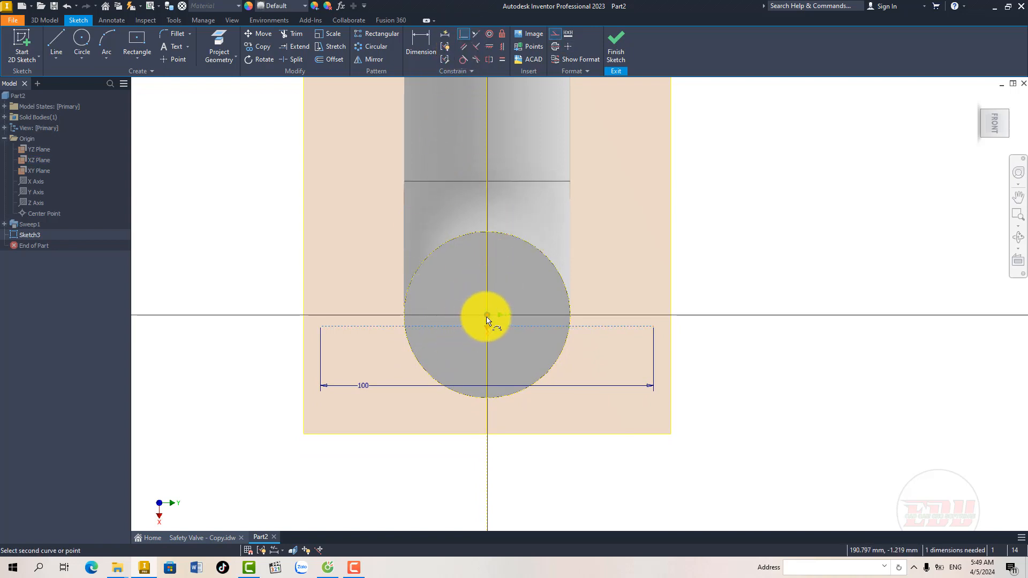
click(486, 315)
key(Escape)
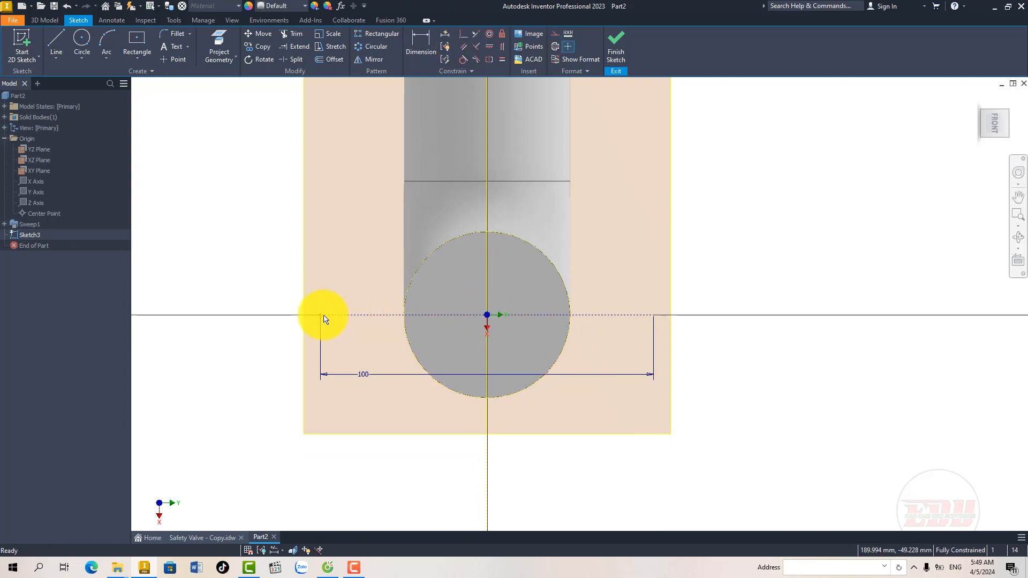
Step: Following the drawing's flange view, sketch a circle about 58 mm across at the tube centre and about 19 mm circles at both line ends
middle_drag(459, 341, 444, 373)
mouse_move(454, 342)
middle_down()
mouse_move(438, 362)
mouse_move(448, 375)
middle_up()
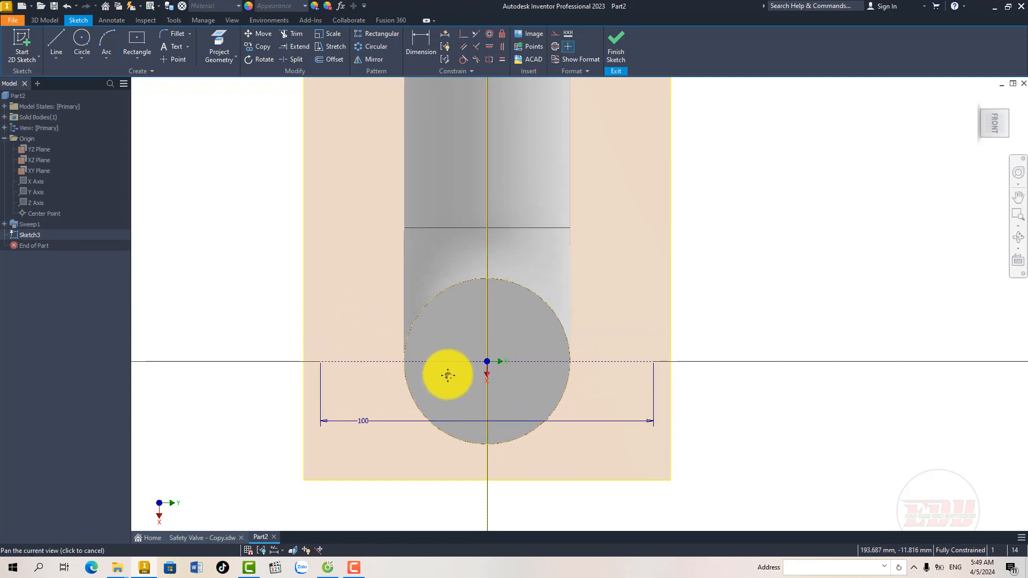
click(204, 538)
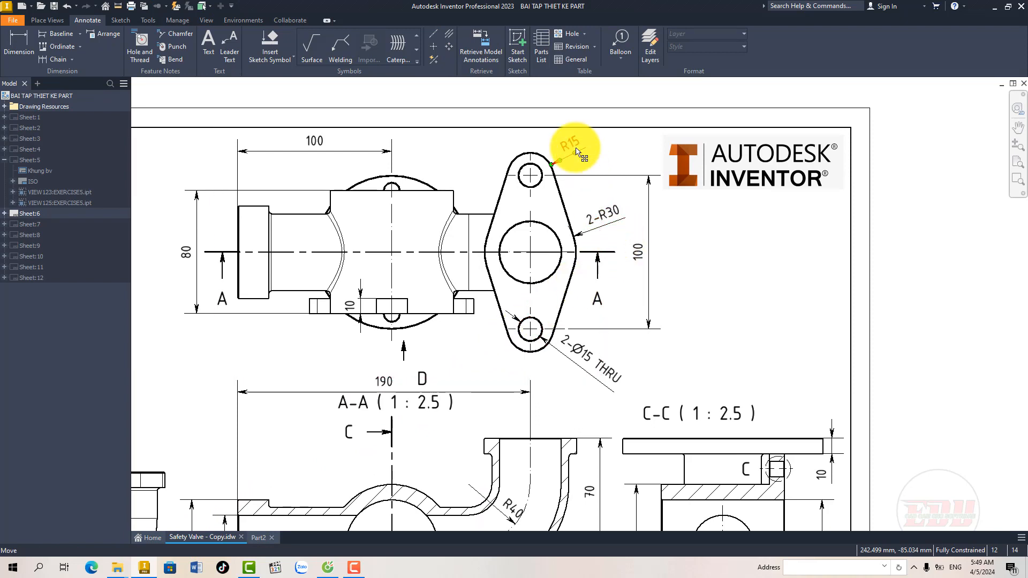
middle_drag(448, 335, 453, 315)
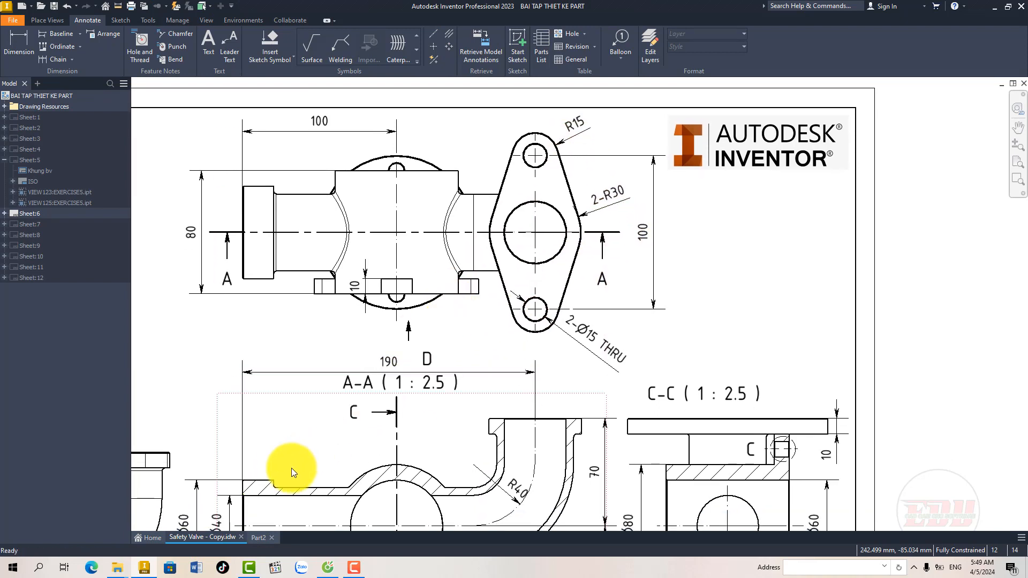
click(258, 537)
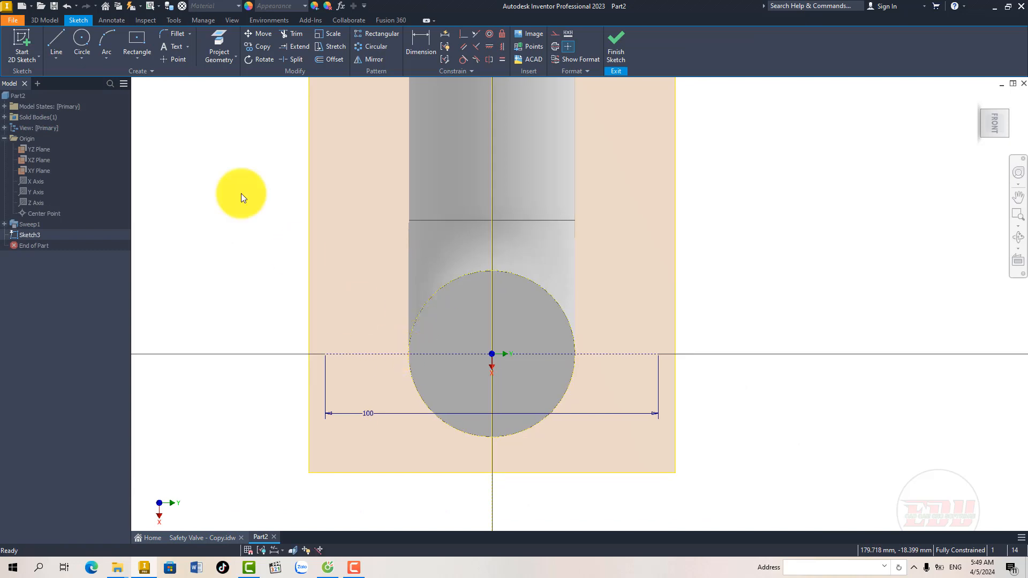
click(84, 45)
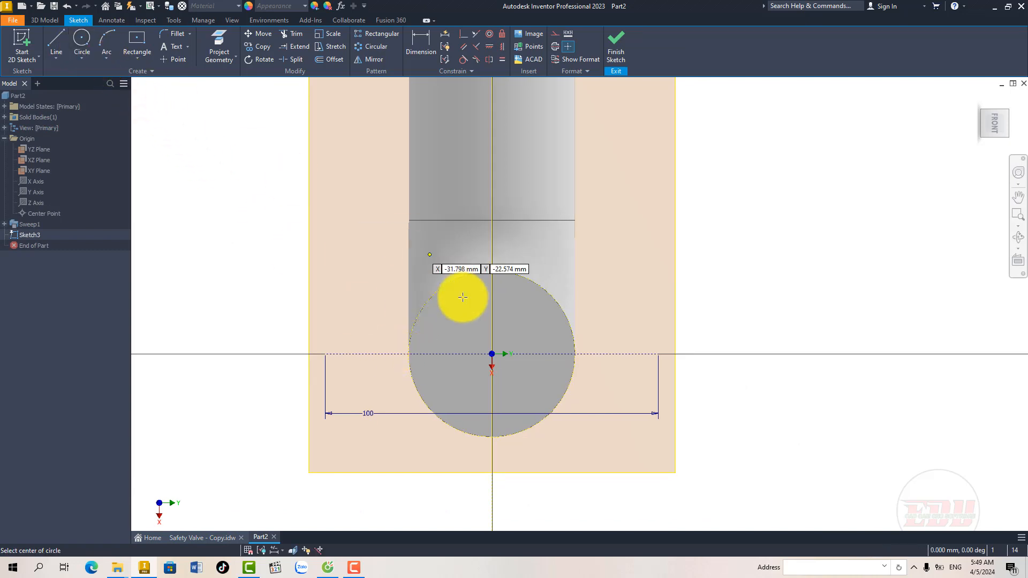
click(491, 354)
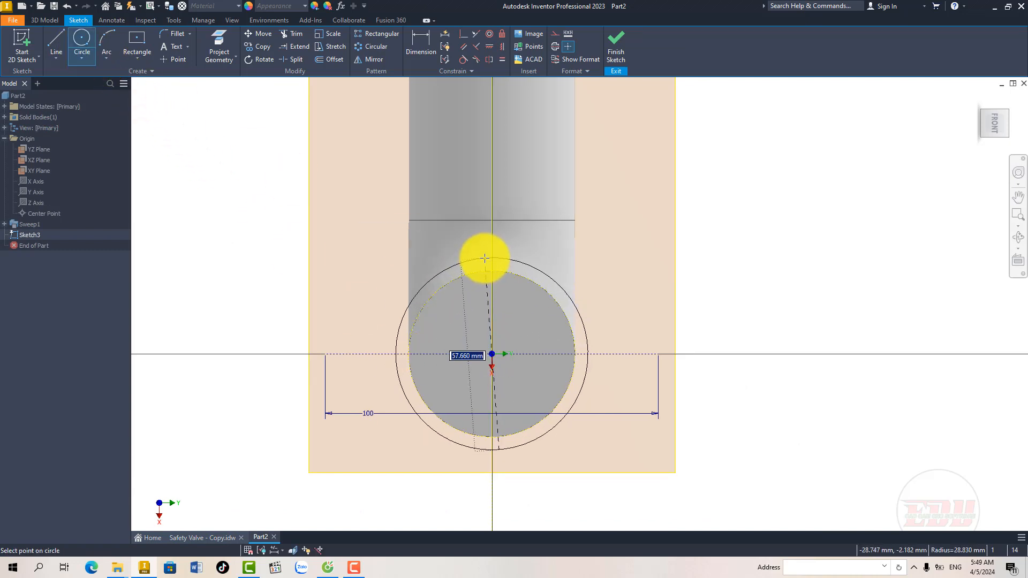
click(484, 258)
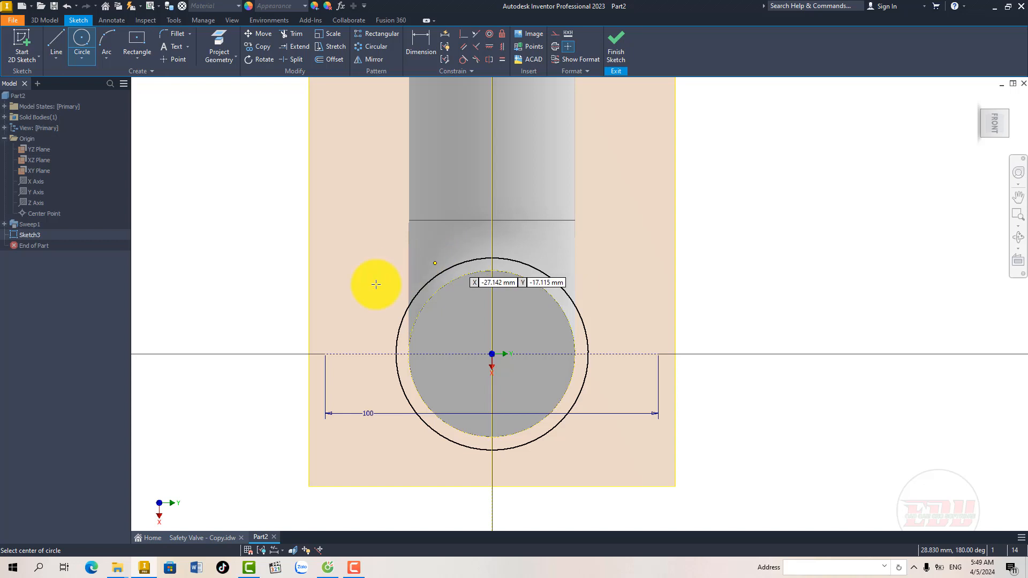
click(325, 354)
click(335, 323)
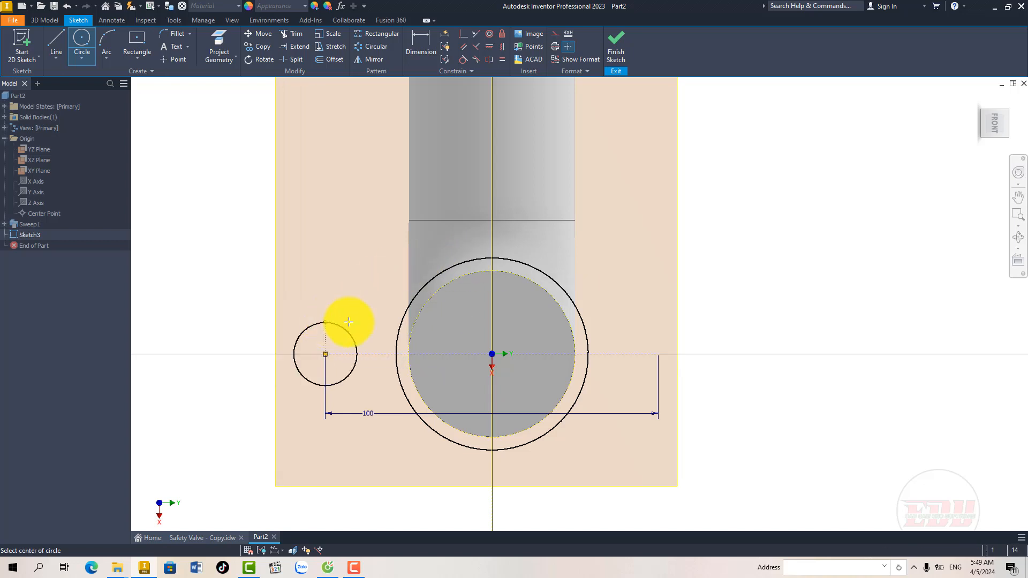
click(658, 354)
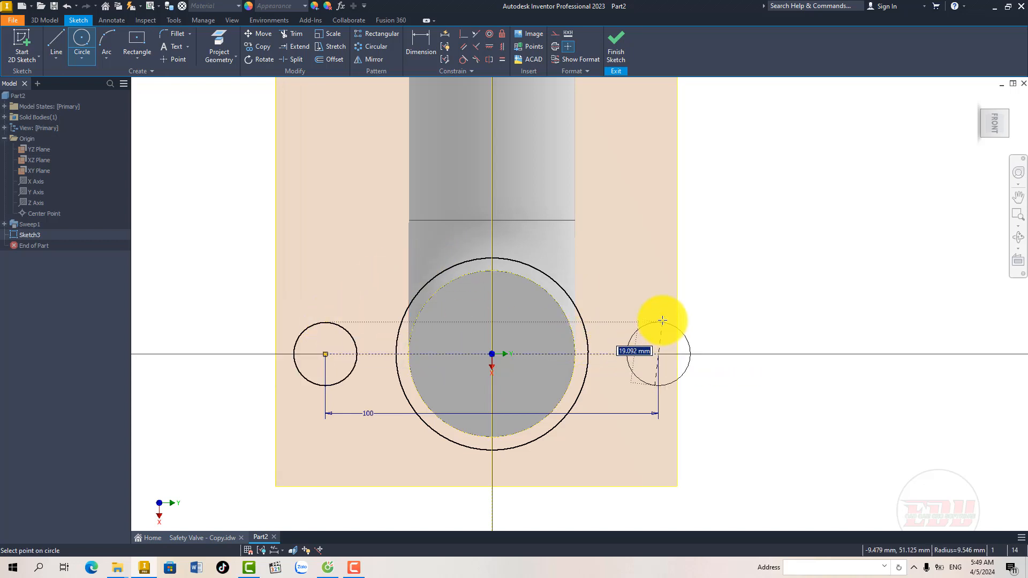
click(658, 322)
Step: Apply an equal constraint between the two small end circles
click(502, 59)
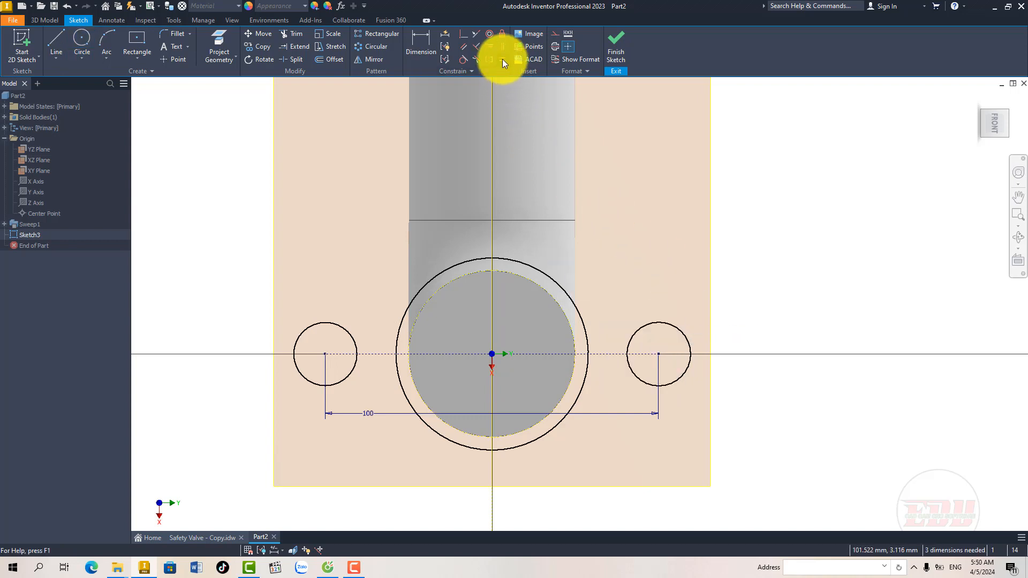
click(637, 332)
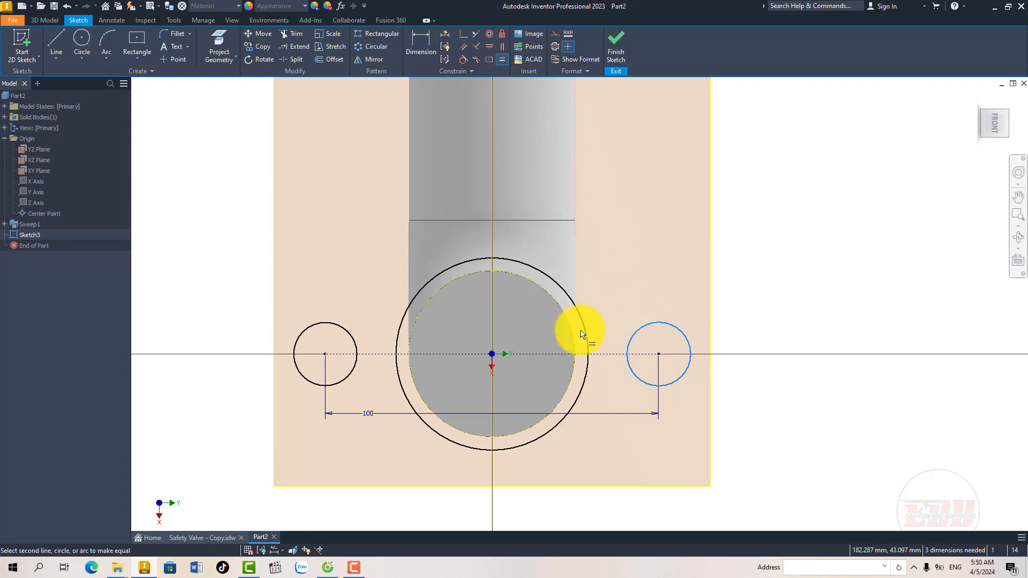
click(345, 332)
right_click(367, 306)
click(404, 305)
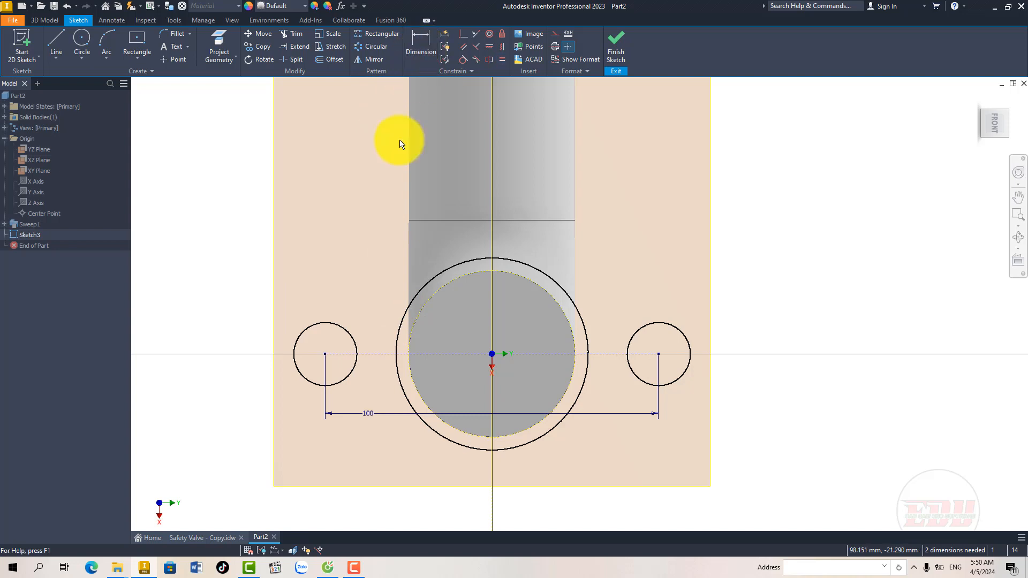
Step: Dimension one of the small end circles as a radius and set it to 15 mm
key(d)
click(331, 326)
right_click(338, 282)
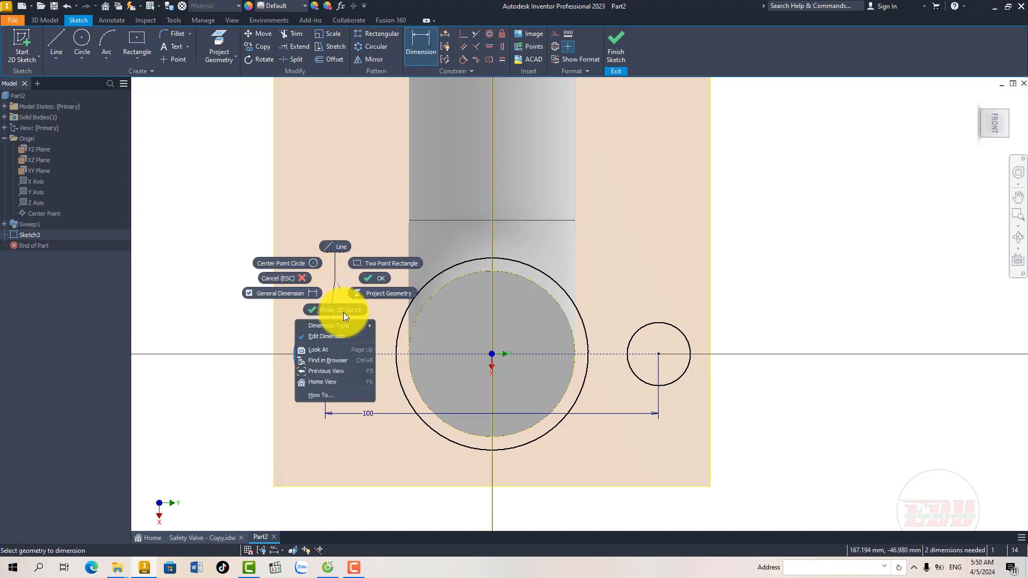
mouse_move(345, 327)
click(387, 327)
click(386, 327)
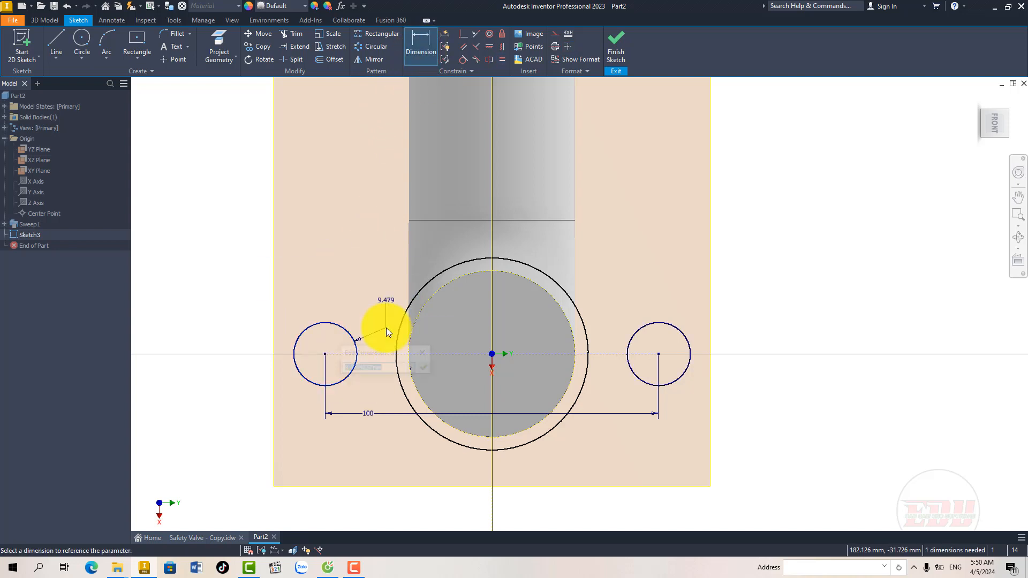
text(15)
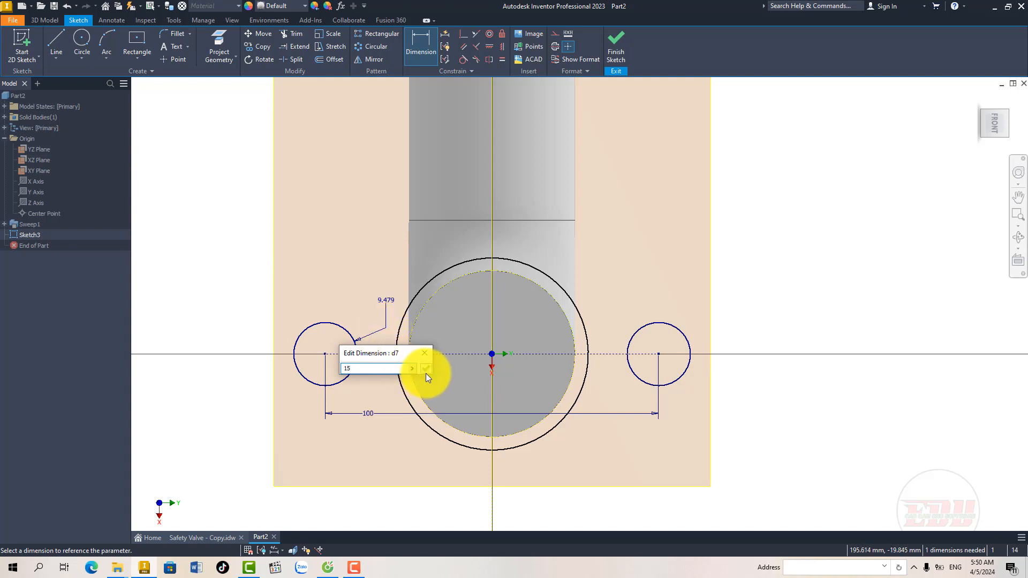
click(426, 372)
Step: Dimension the larger central circle as a radius and set it to 30 mm
click(436, 278)
right_click(396, 223)
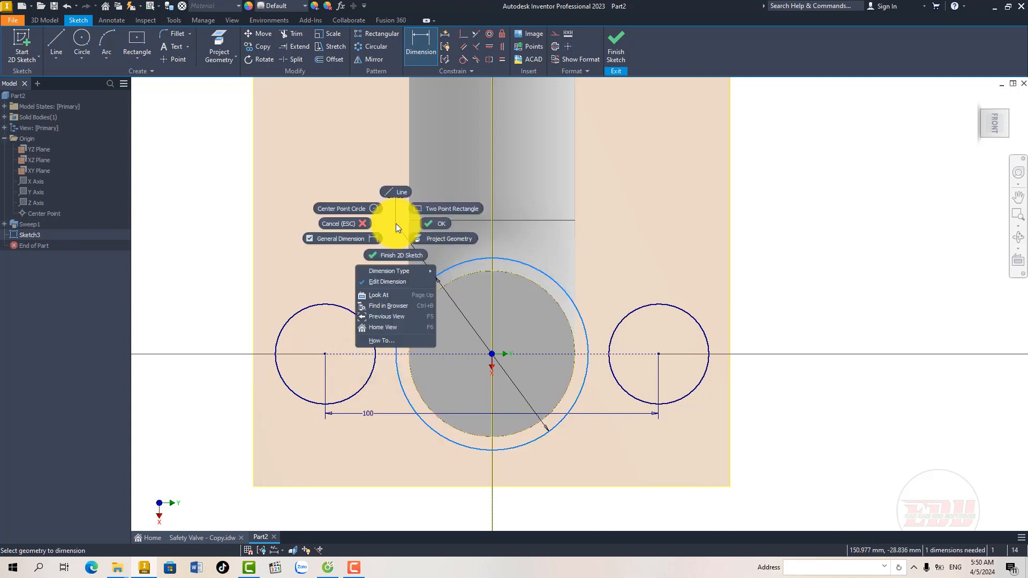
mouse_move(397, 274)
click(454, 272)
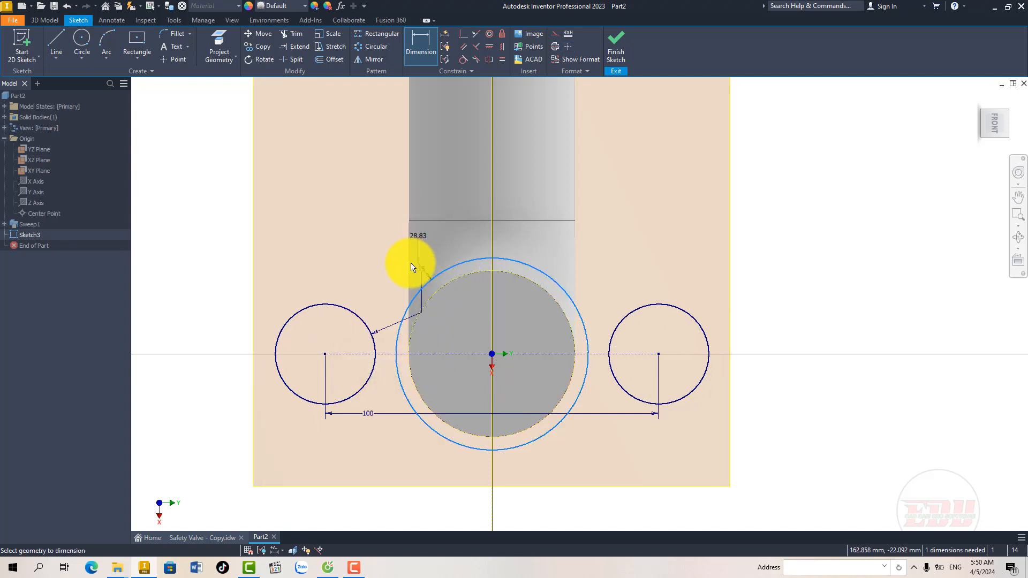
click(408, 265)
text(30)
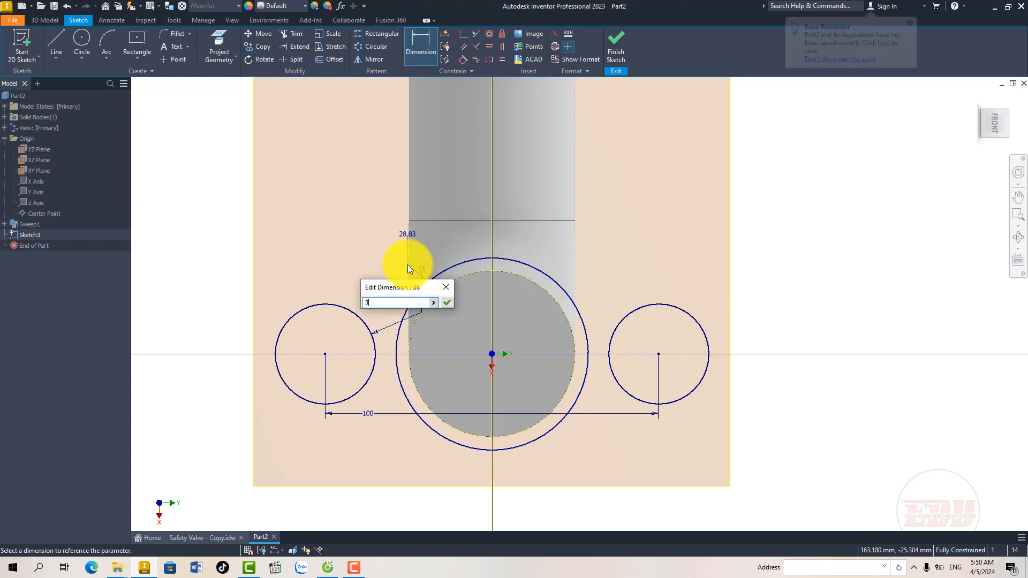
click(443, 303)
key(Escape)
Step: Draw two connected lines above the three circles, rising about 68 mm from the left end circle to a peak, then sloping down past the right one
scroll(470, 333, up, 2)
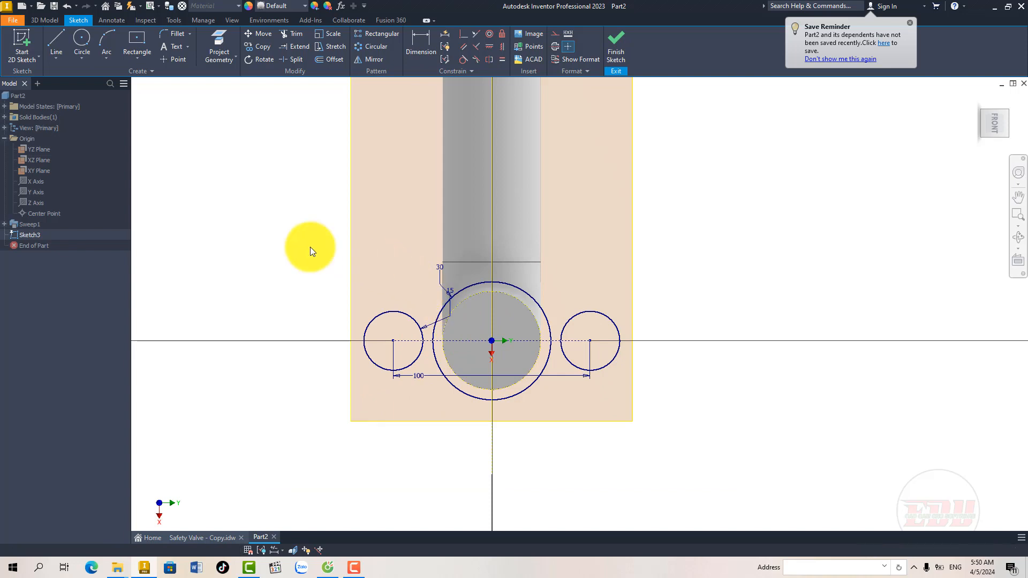
scroll(473, 322, down, 3)
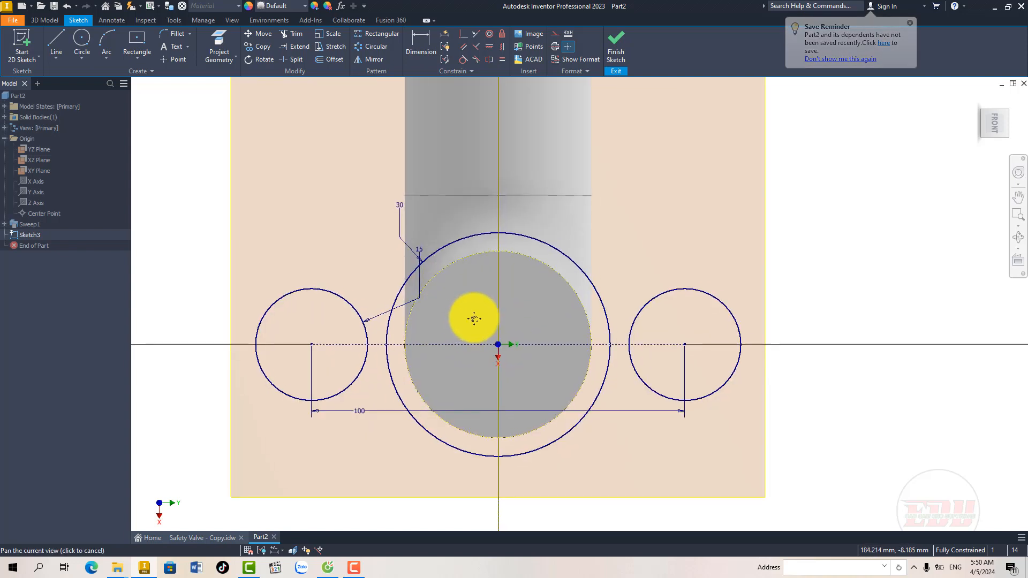
middle_drag(474, 319, 481, 311)
scroll(455, 310, up, 2)
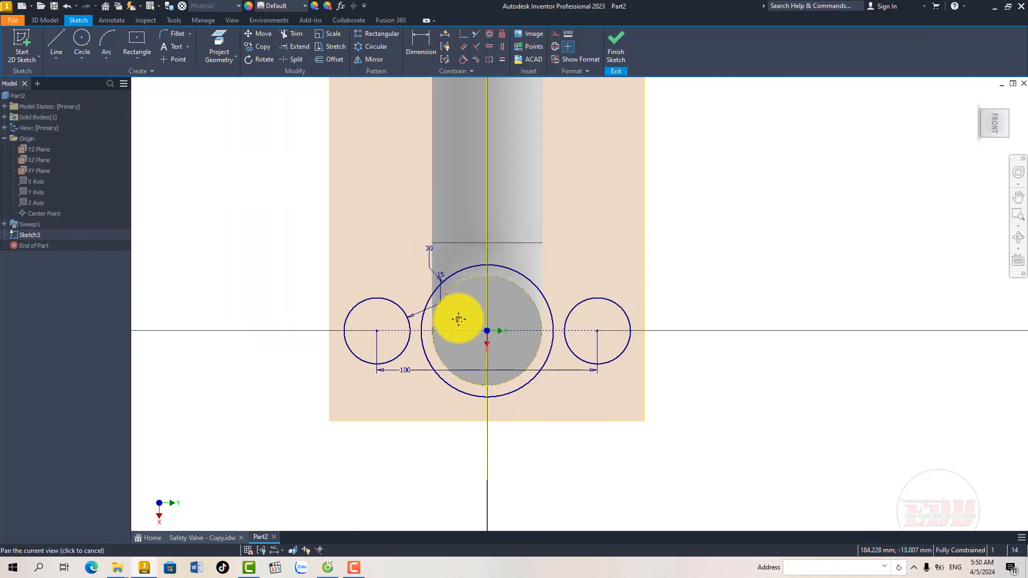
click(65, 46)
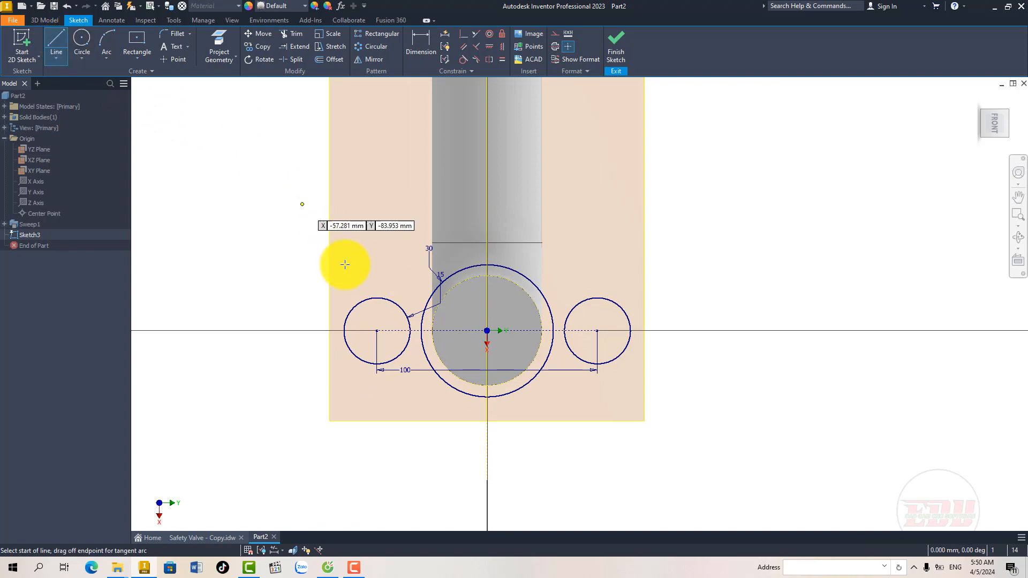
click(339, 311)
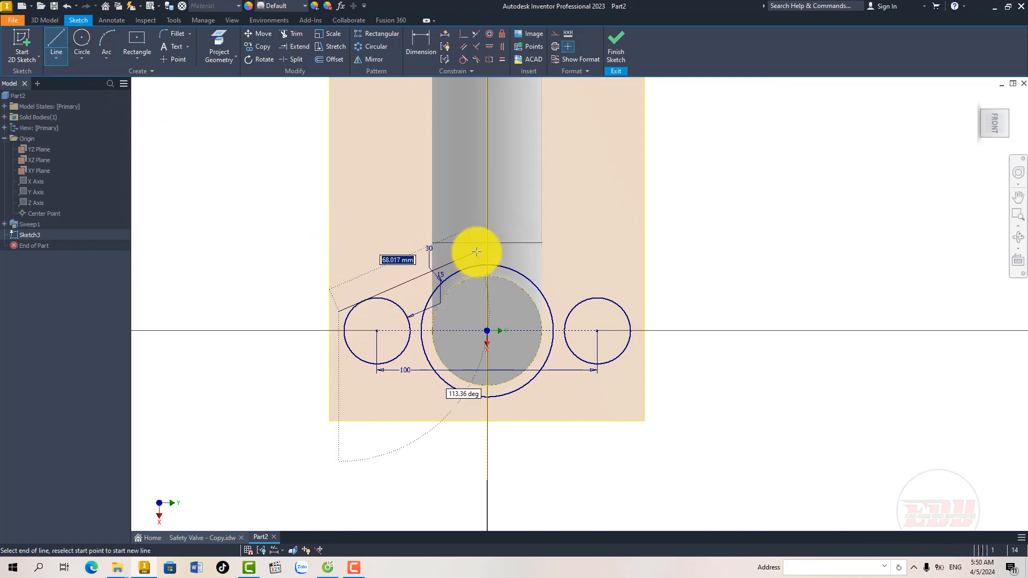
click(475, 251)
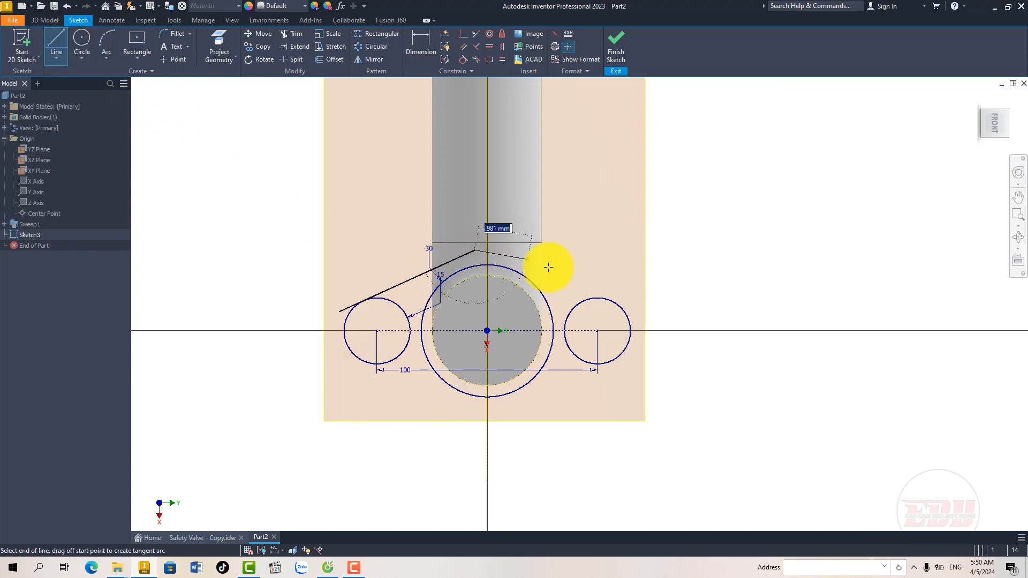
click(653, 304)
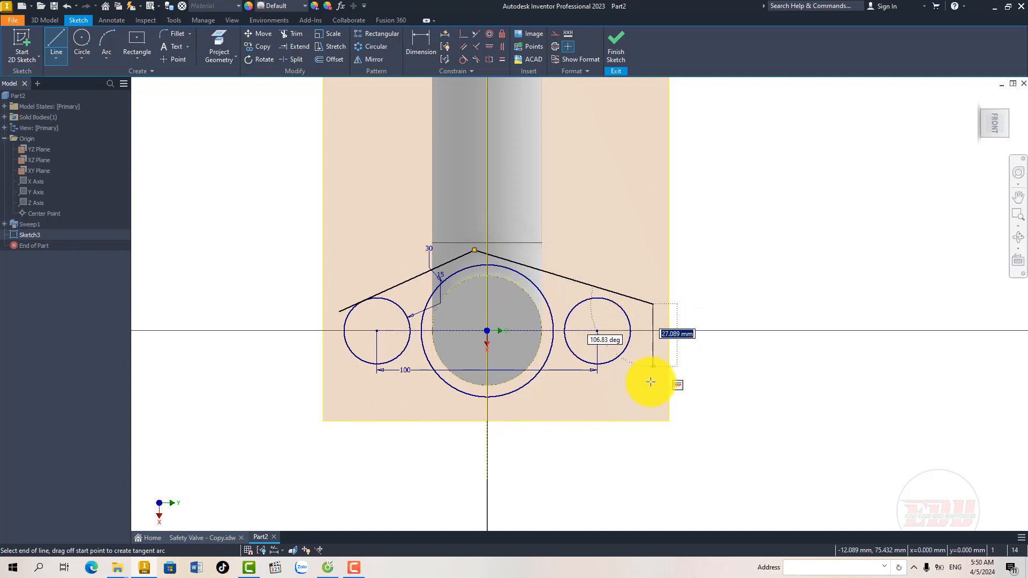
key(Escape)
middle_drag(631, 393, 629, 385)
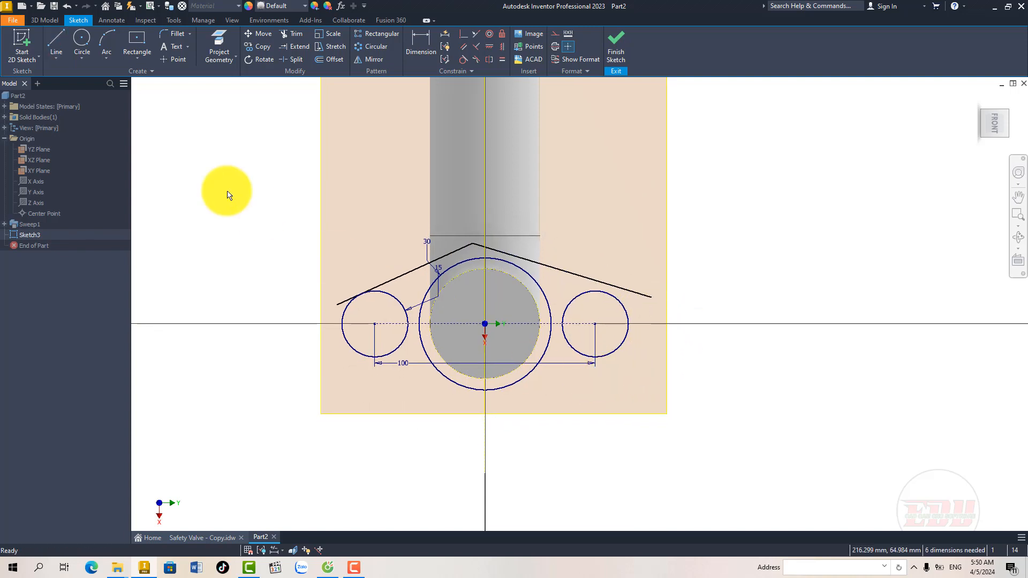
Step: Draw two separate sloping lines below the circles, one from each end circle toward the underside of the central circle
click(50, 44)
click(375, 357)
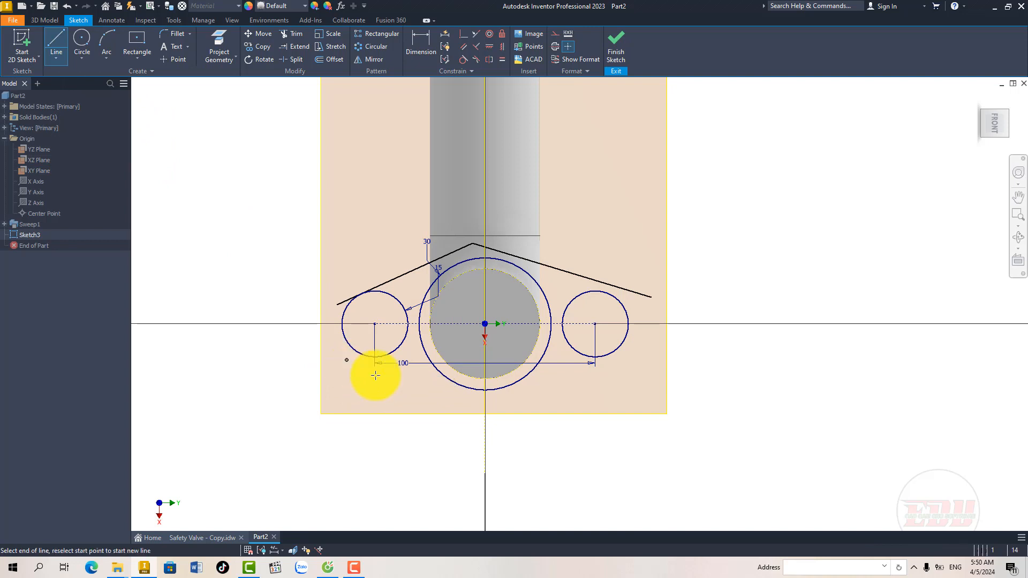
click(478, 402)
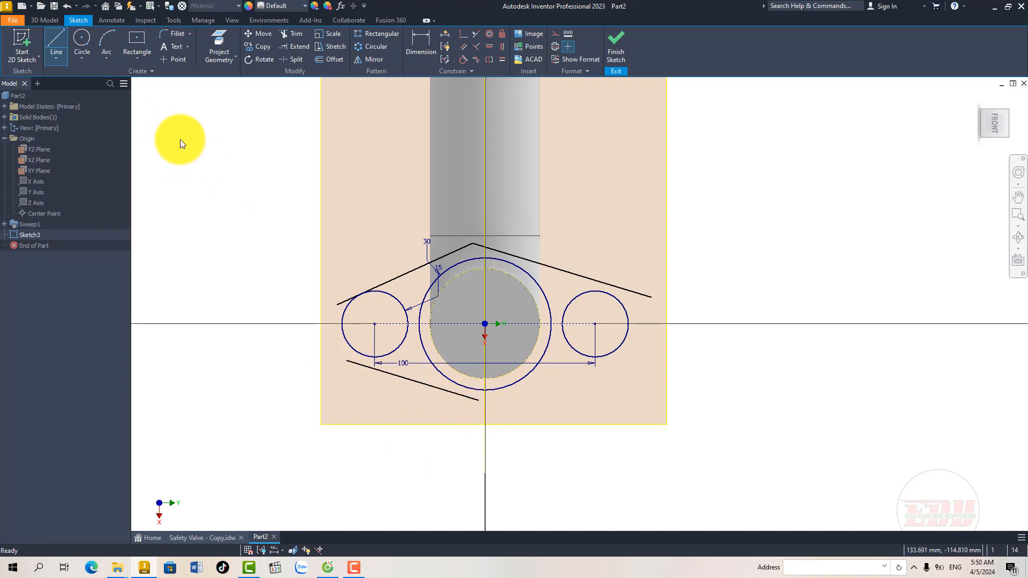
click(64, 41)
click(497, 406)
click(632, 360)
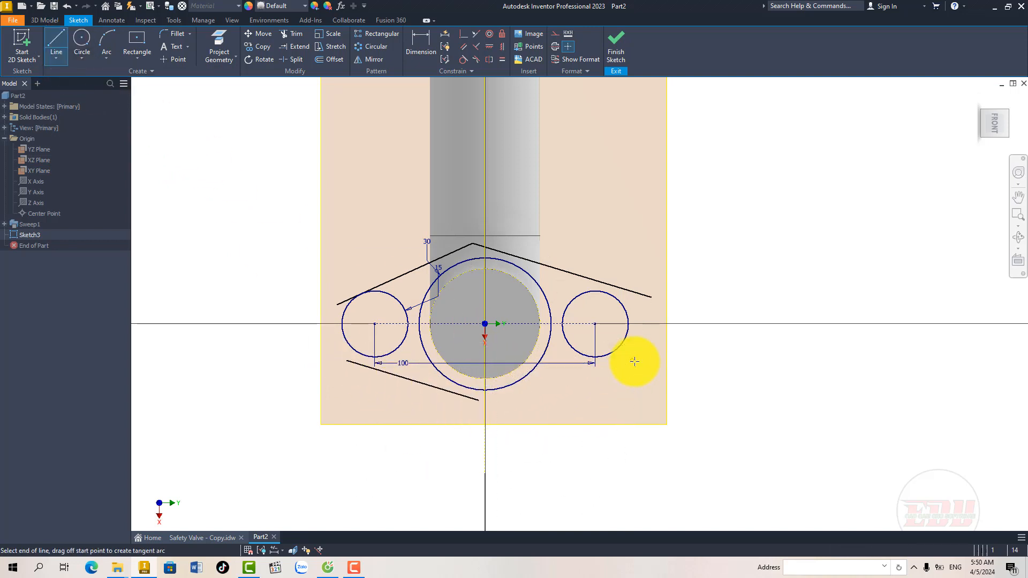
key(Escape)
Step: Apply tangent constraints between the upper-right line and both the right end circle and the central circle
scroll(602, 333, up, 3)
middle_drag(588, 343, 573, 357)
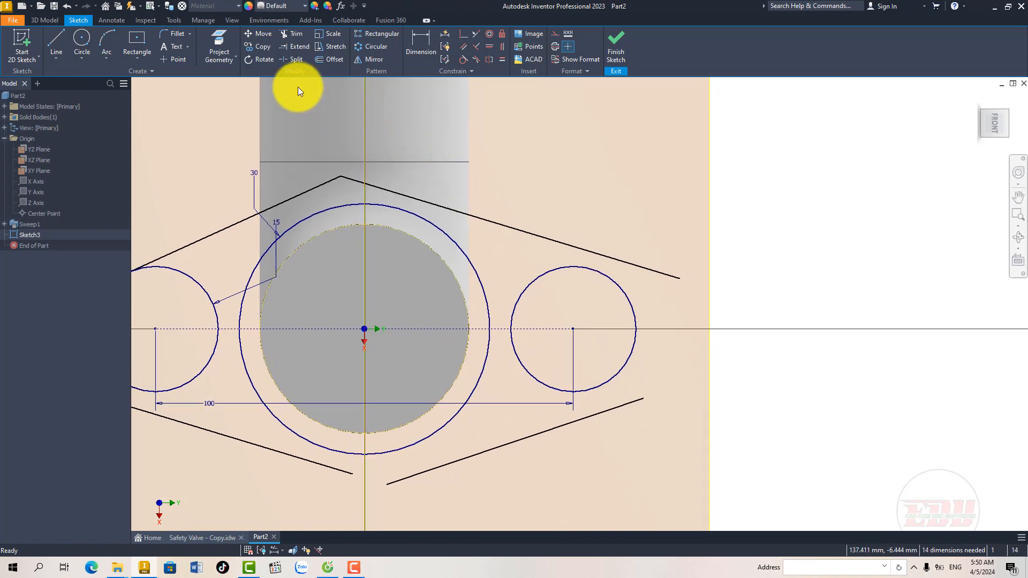
scroll(399, 271, down, 3)
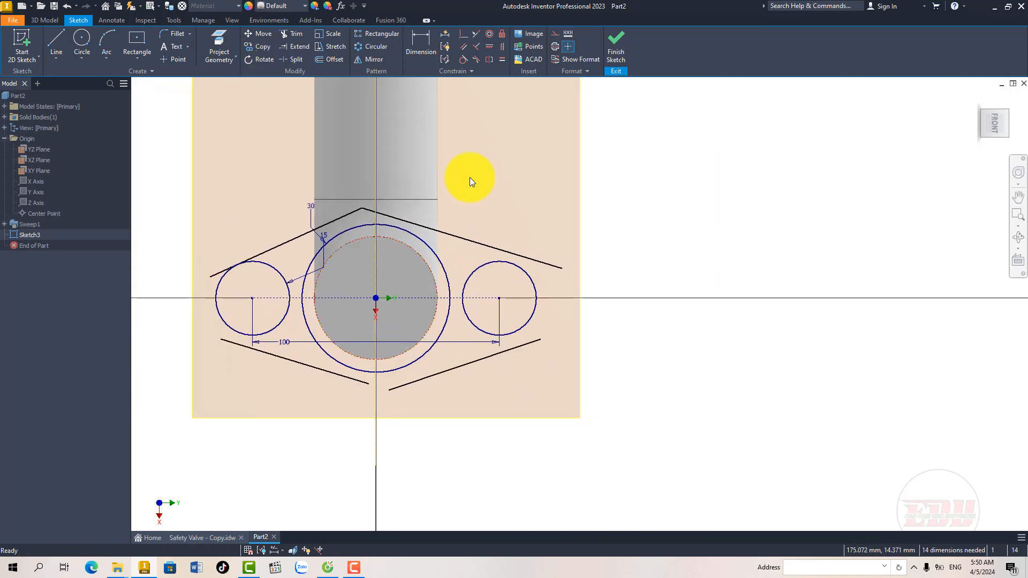
click(508, 263)
click(429, 238)
click(428, 246)
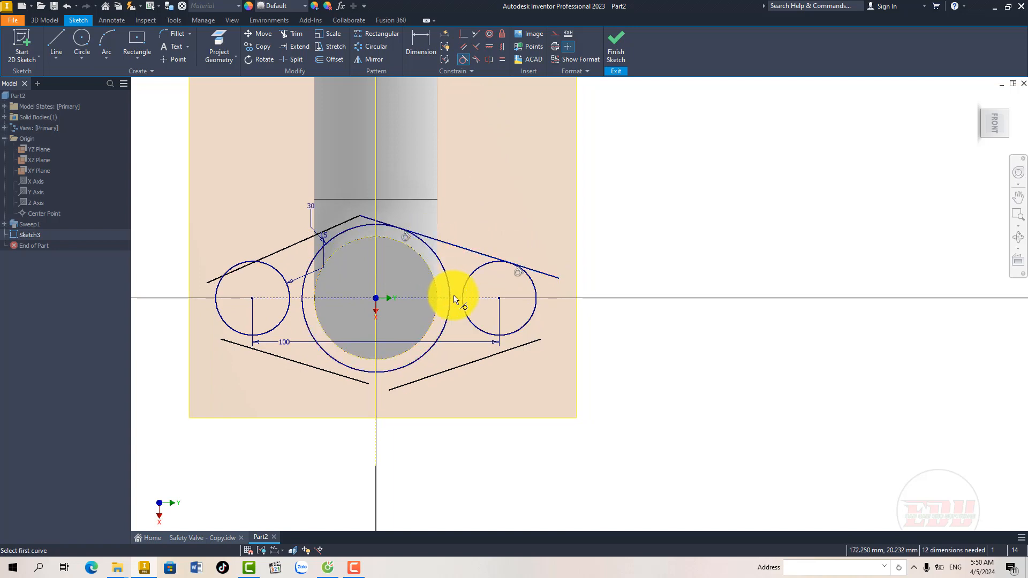
Step: Make both lower lines tangent to the central circle and to their neighbouring end circles
click(432, 343)
click(433, 373)
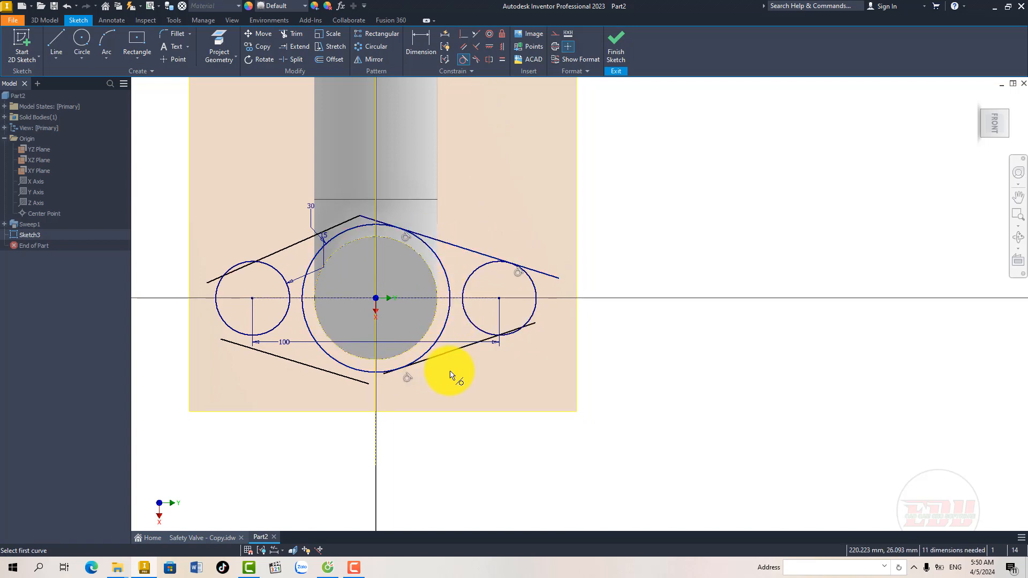
click(480, 347)
click(477, 328)
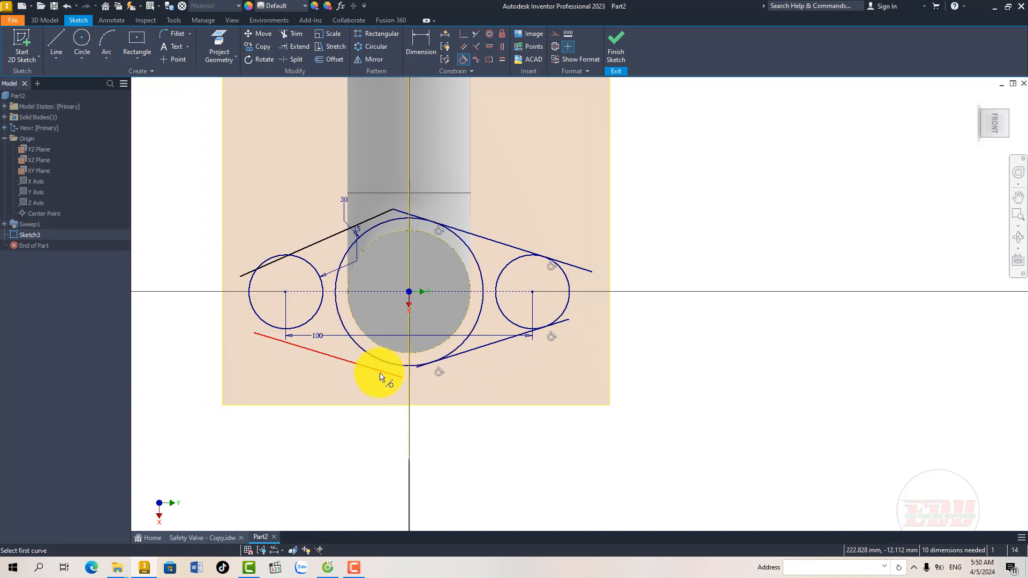
click(380, 377)
click(390, 366)
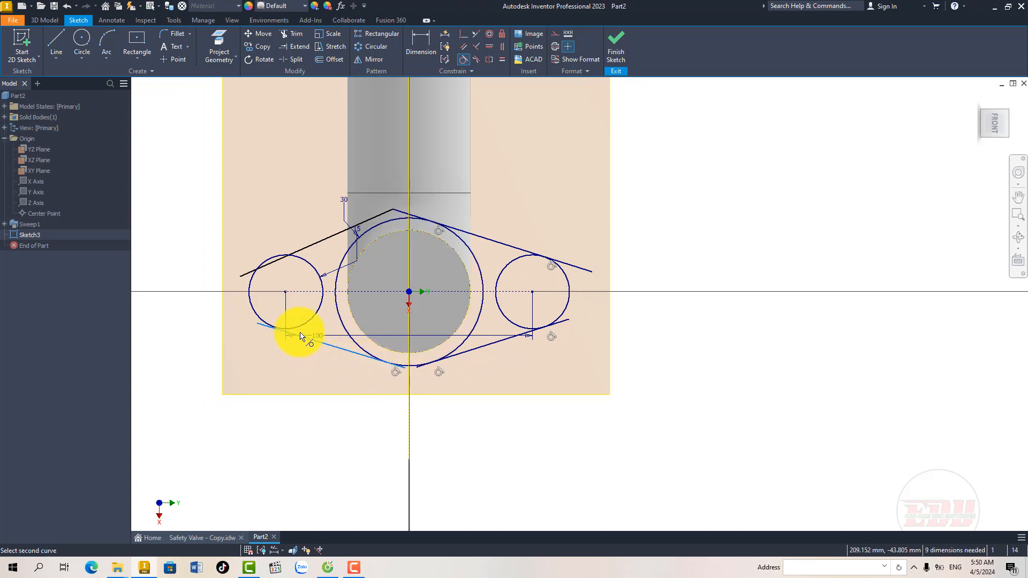
click(298, 327)
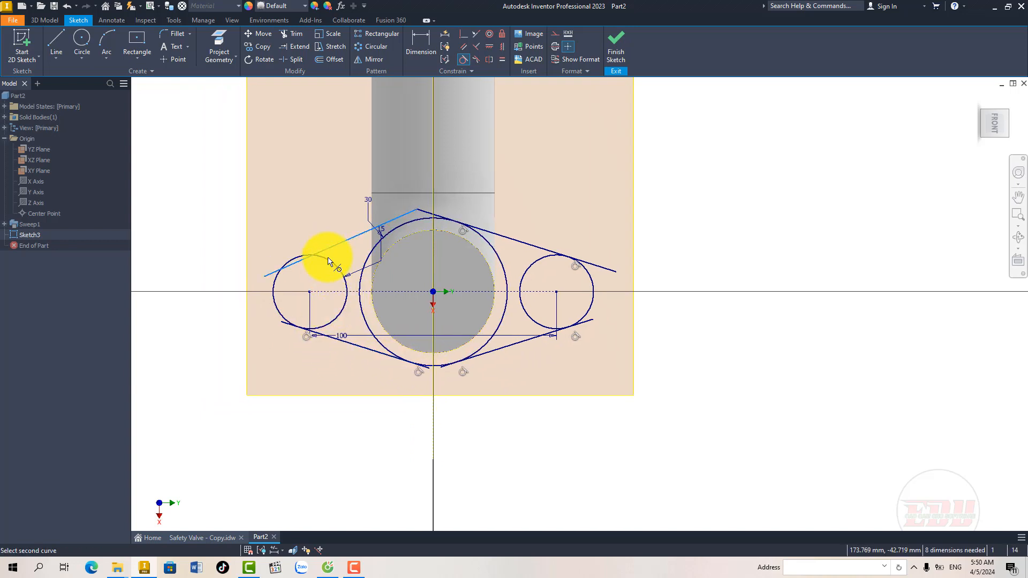
Step: Make the upper-left line tangent to the left end circle and the central circle
click(329, 262)
middle_drag(329, 277, 395, 277)
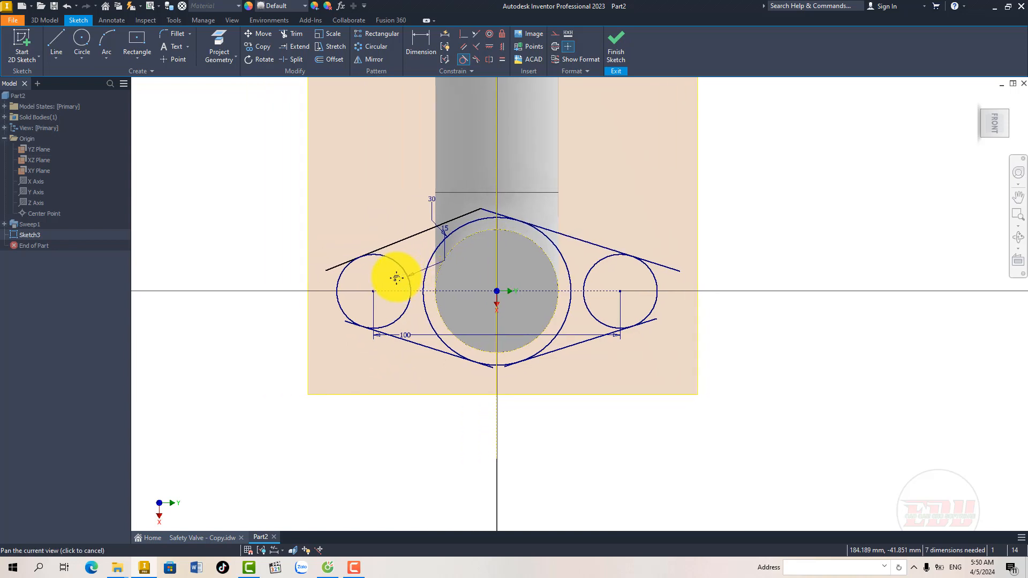
click(460, 216)
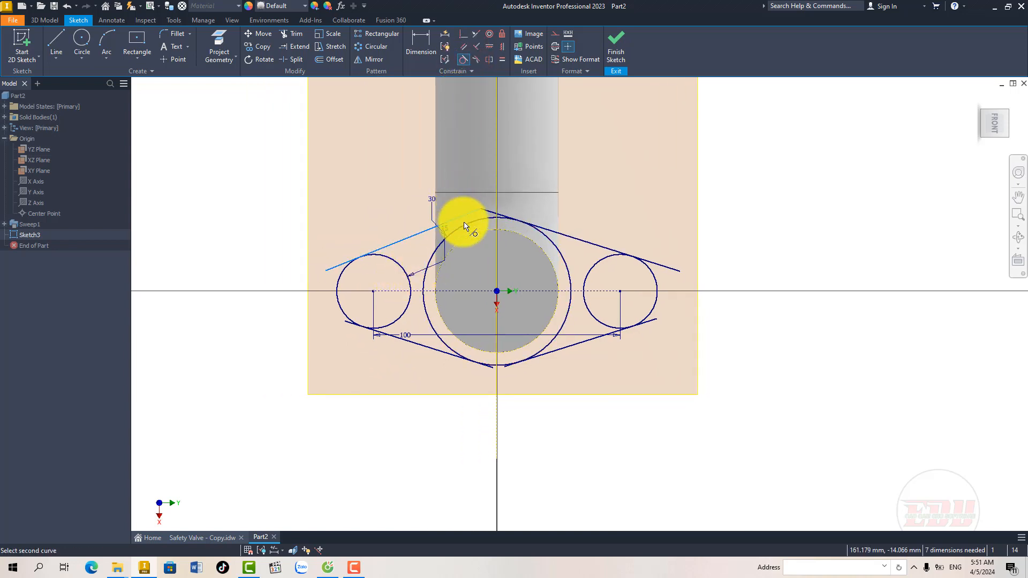
click(464, 224)
Step: Trim all line ends that overhang the tangent points on the central circle and the two end circles
scroll(394, 278, up, 4)
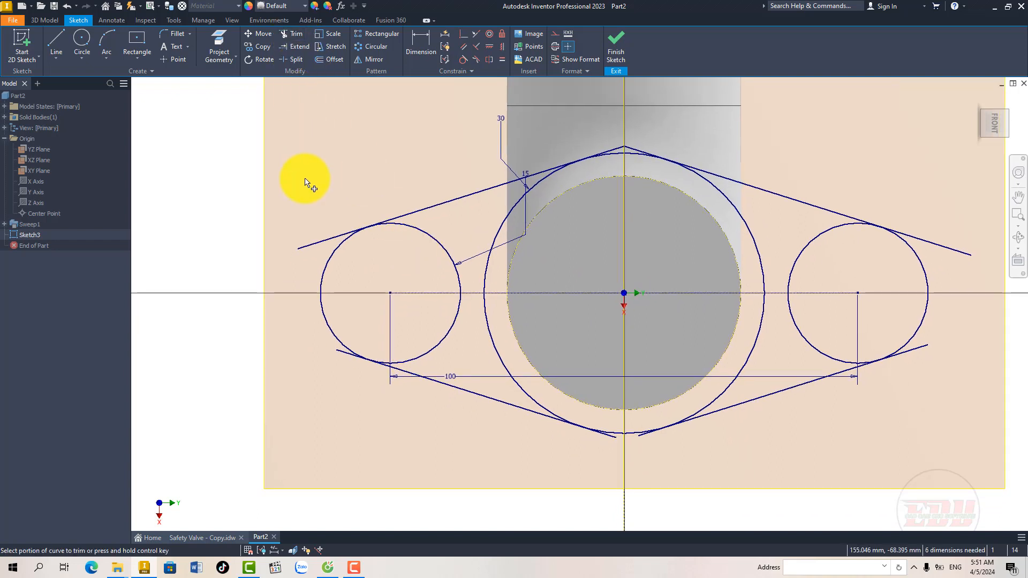
click(322, 242)
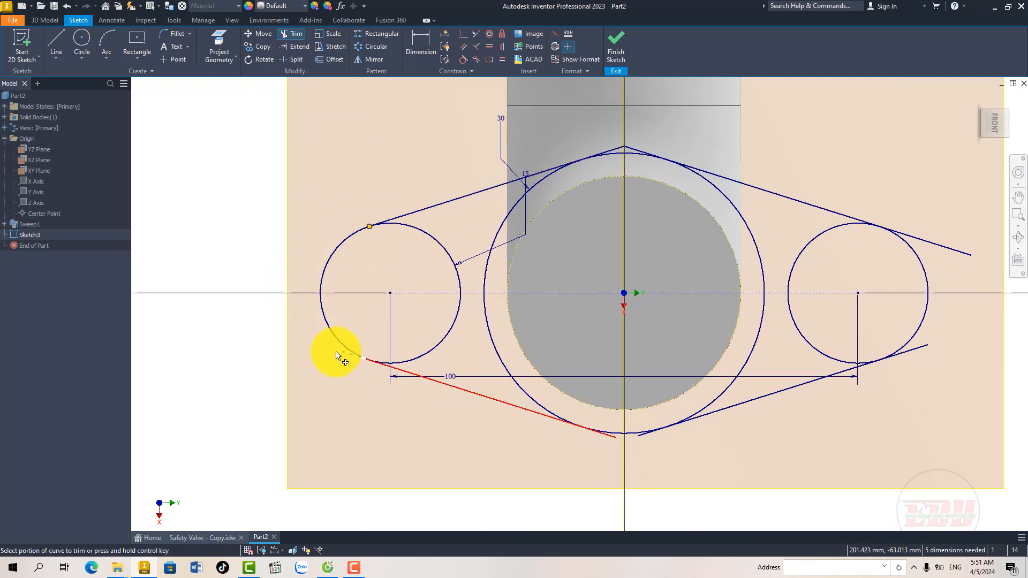
middle_drag(456, 346, 399, 345)
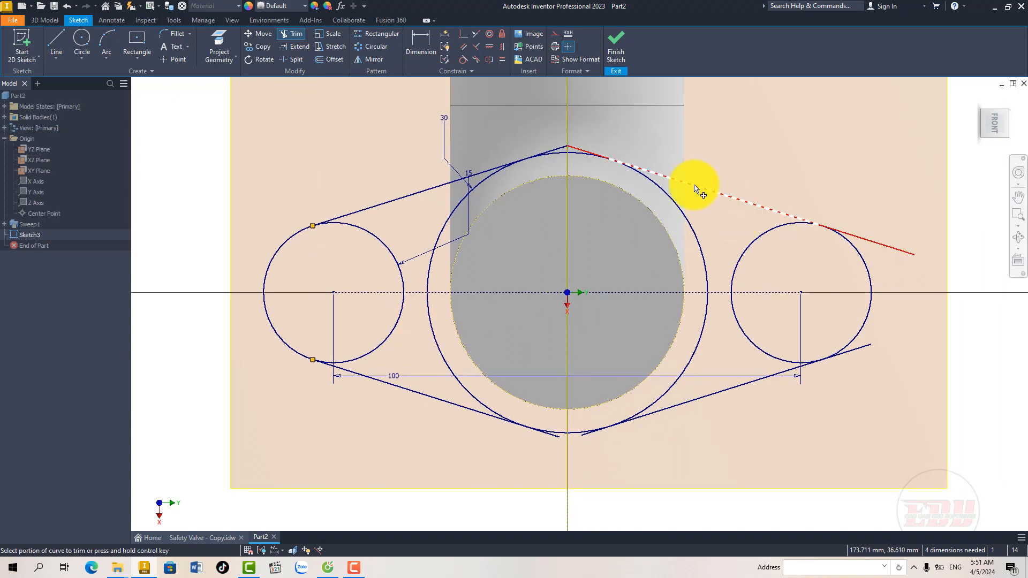
click(579, 151)
click(563, 148)
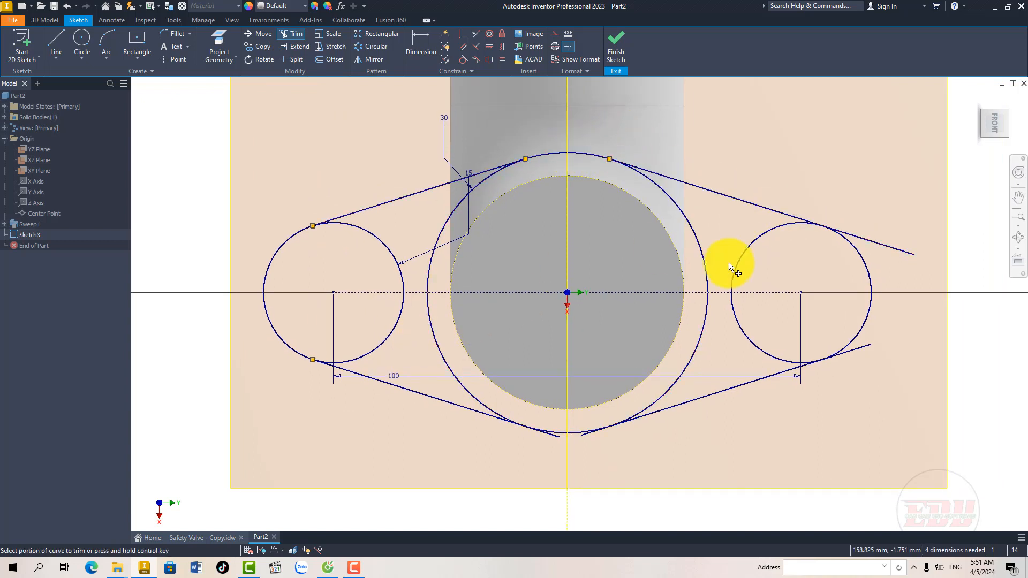
click(558, 439)
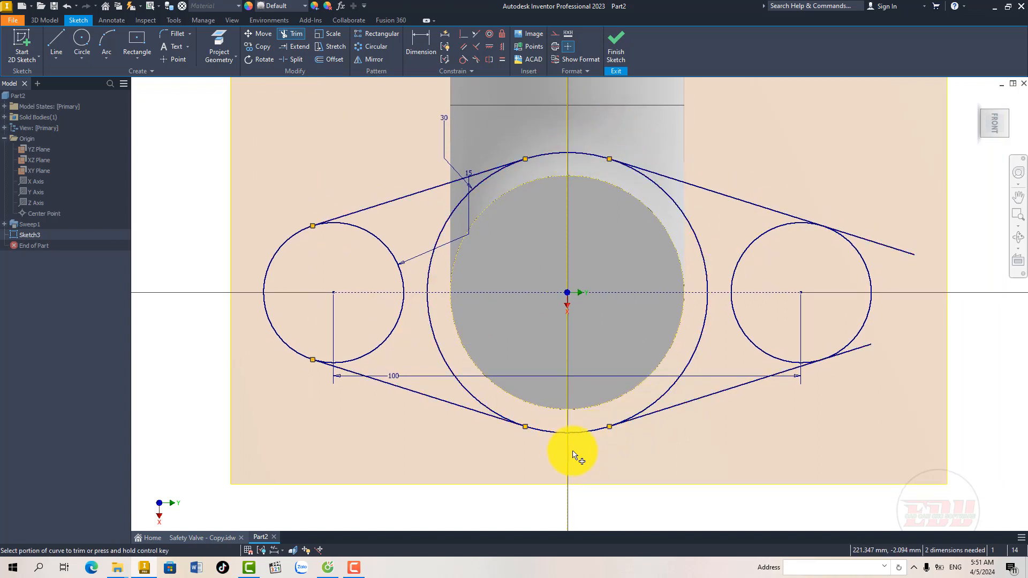
middle_drag(611, 438, 571, 435)
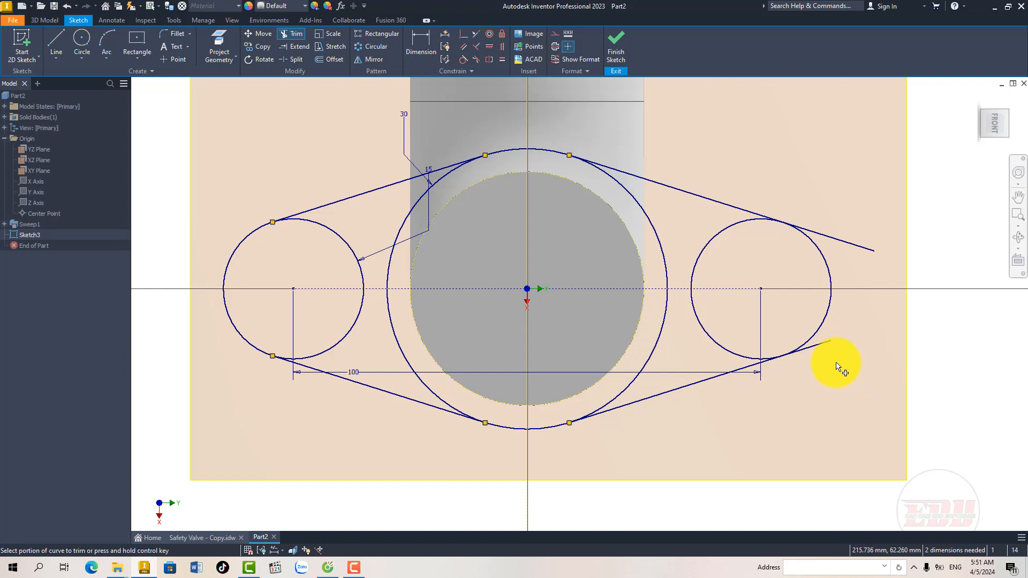
click(851, 249)
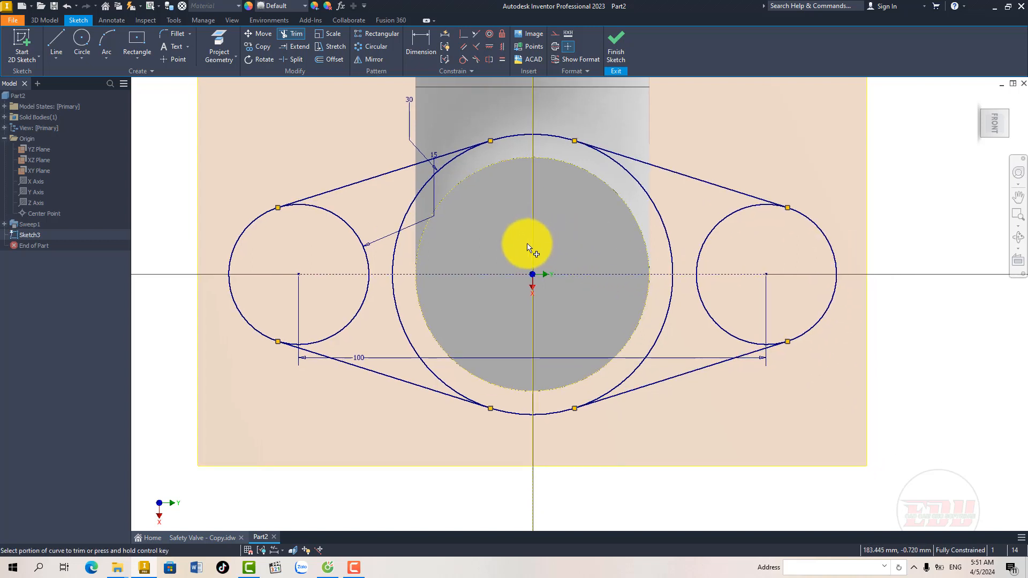
middle_drag(522, 259, 515, 287)
key(Escape)
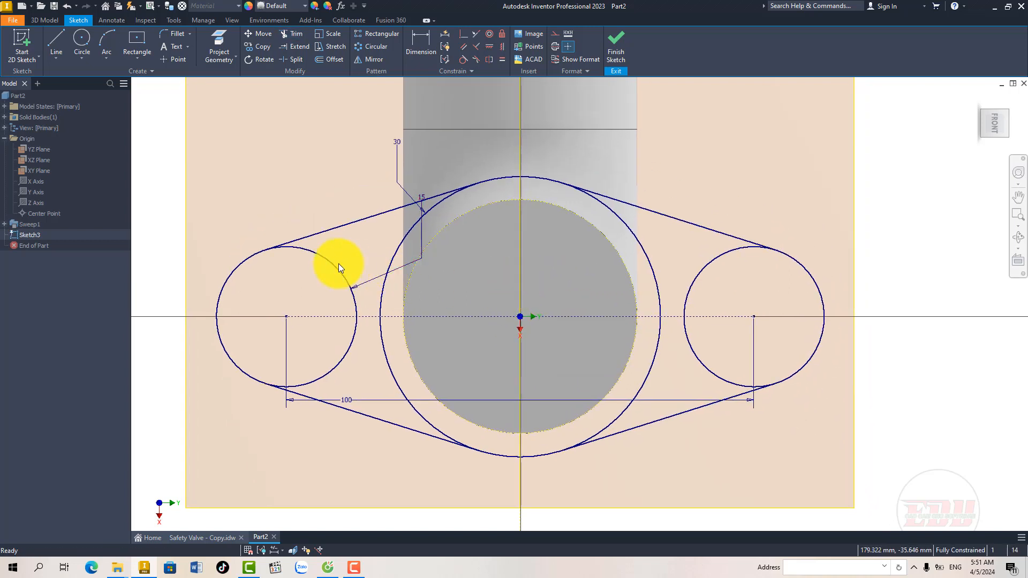
Step: Split the left end circle at its tangent points and convert its inner arcs to construction geometry
click(289, 59)
click(298, 253)
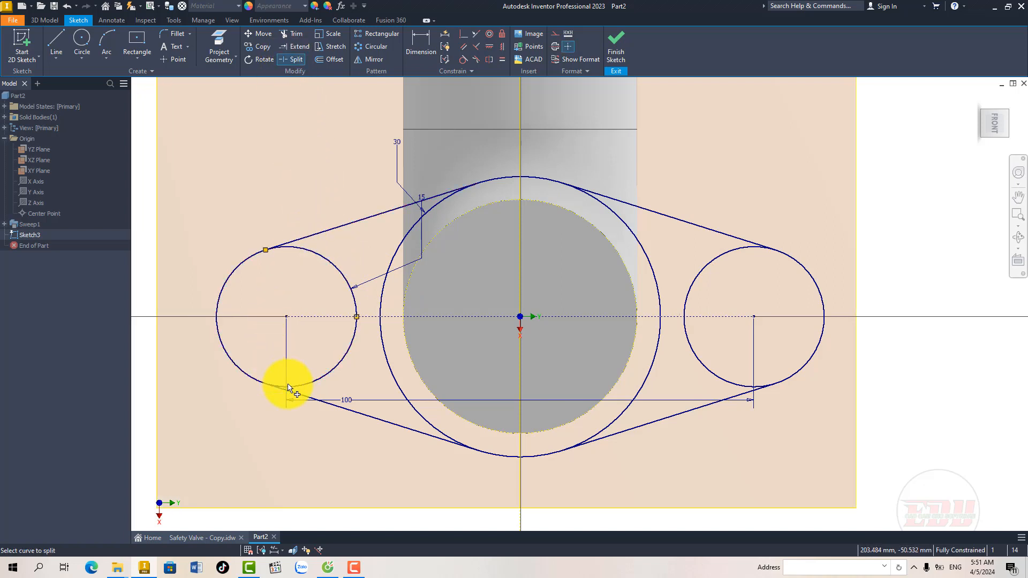
right_click(329, 380)
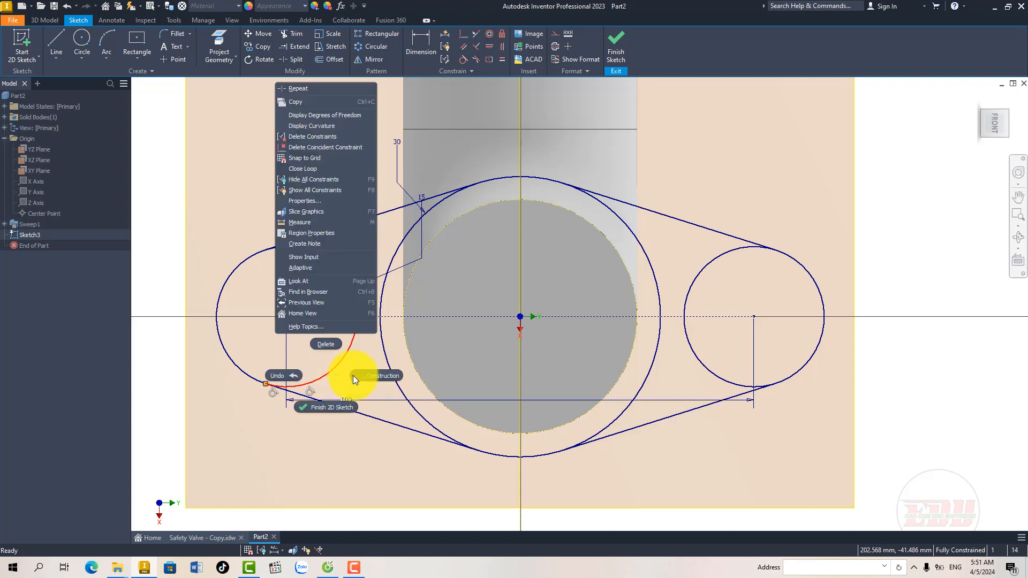
click(344, 303)
right_click(338, 271)
key(Escape)
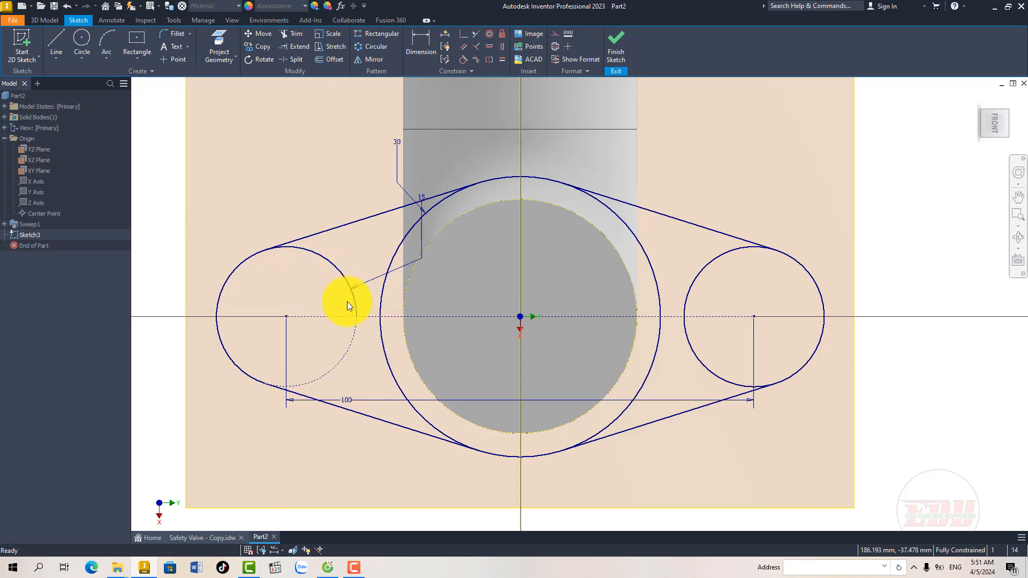
right_click(359, 313)
click(391, 308)
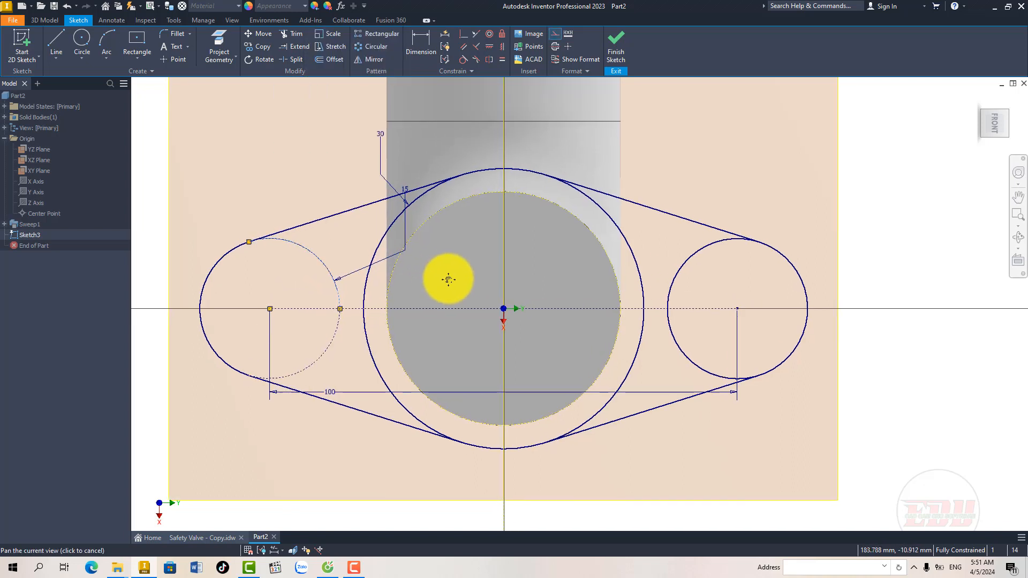
Step: Split the central circle at the tangent points where the four sloping lines meet it
click(299, 58)
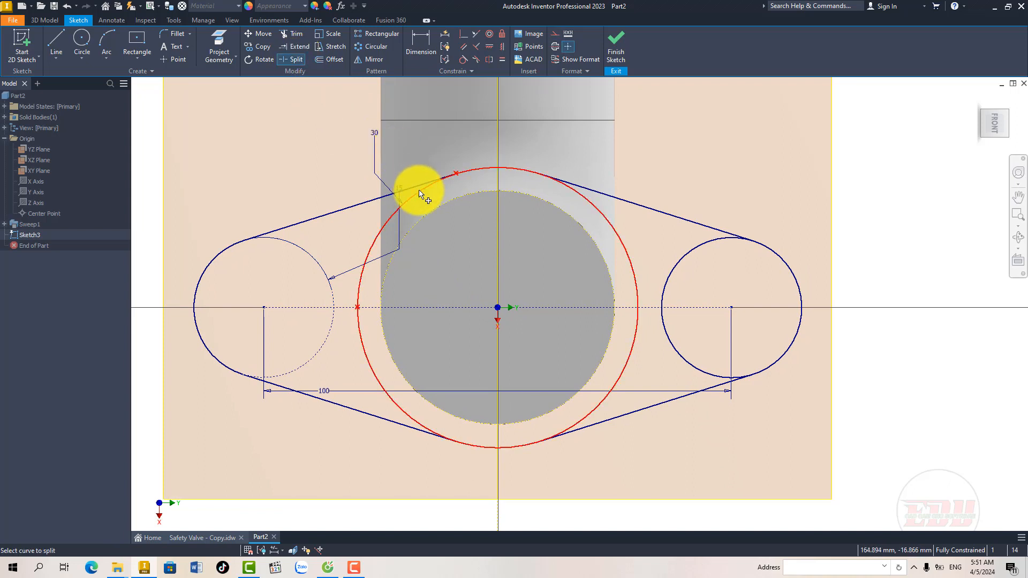
click(412, 189)
click(410, 412)
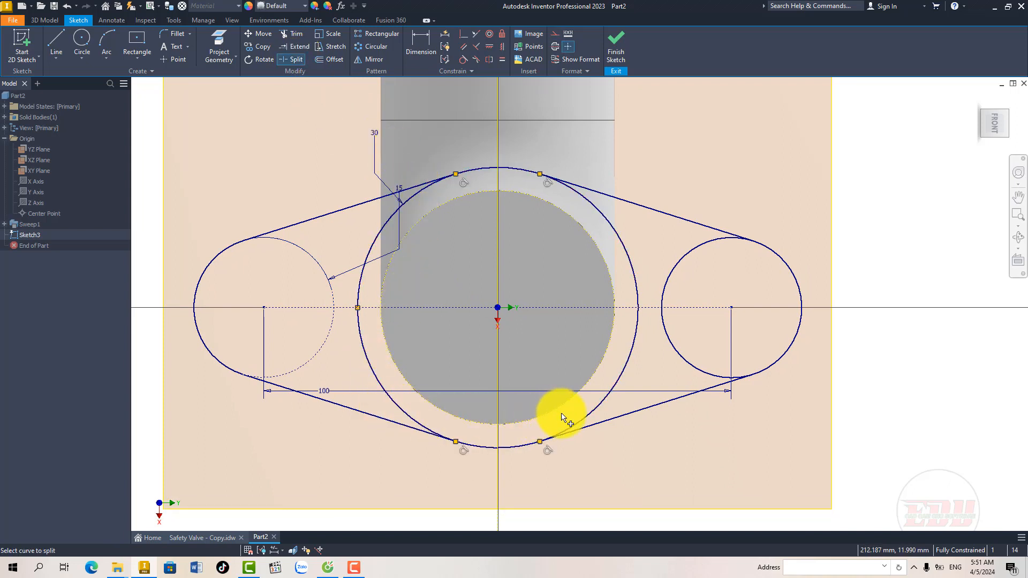
click(585, 420)
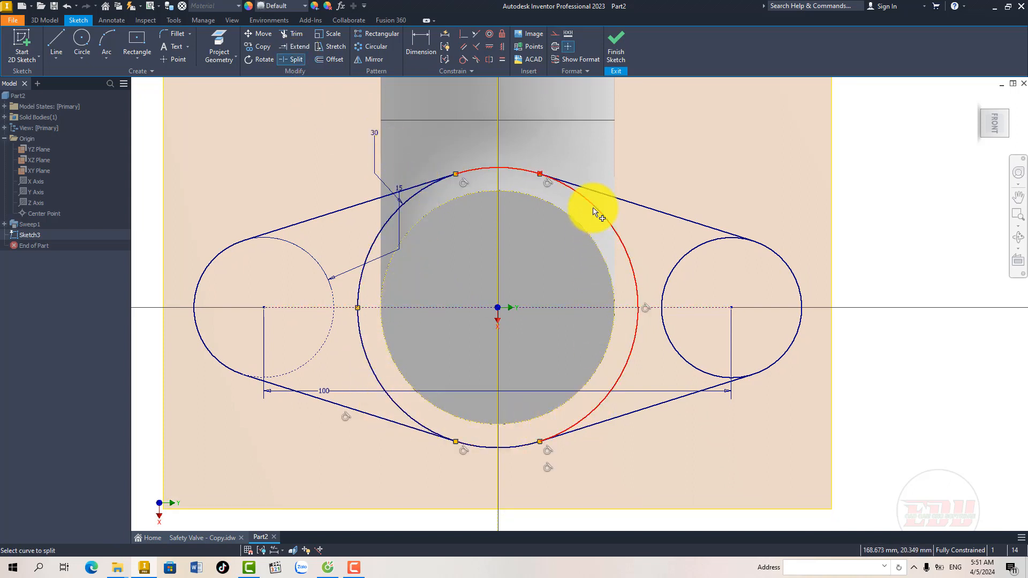
key(Escape)
Step: Convert the side arcs of the central circle to construction geometry, keeping only its upper and lower arcs in the outline
right_click(608, 218)
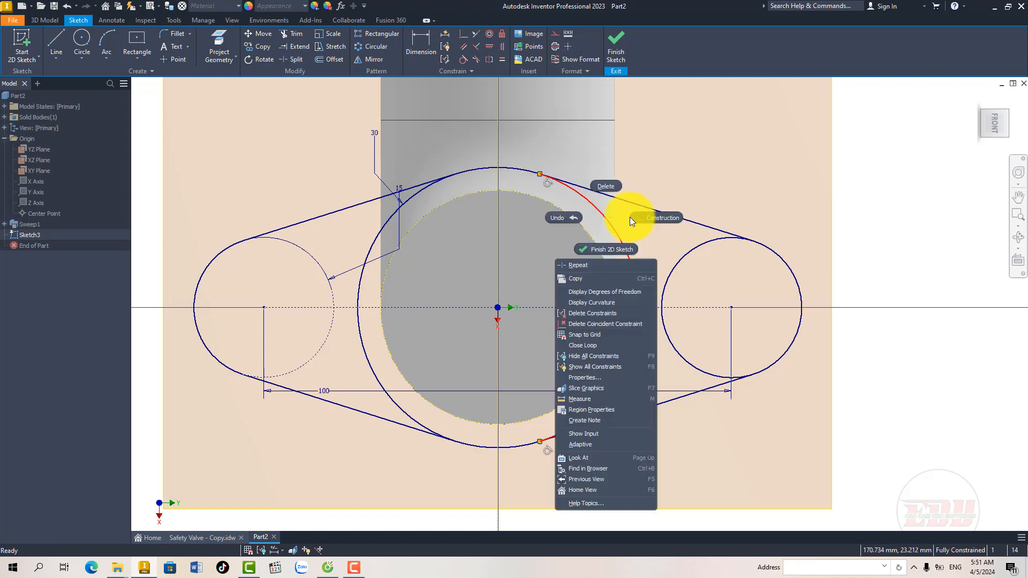
click(651, 217)
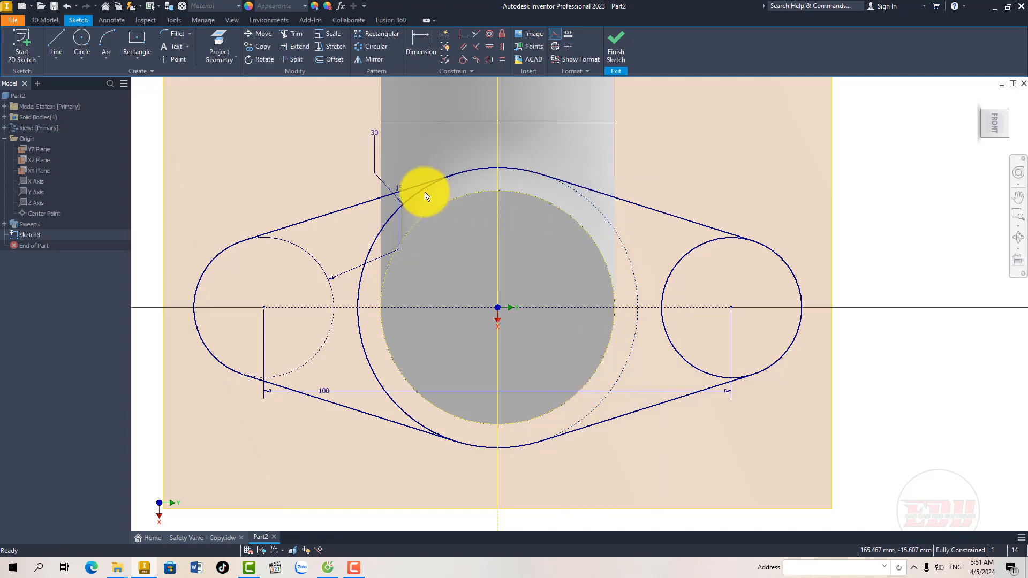
right_click(424, 192)
click(459, 191)
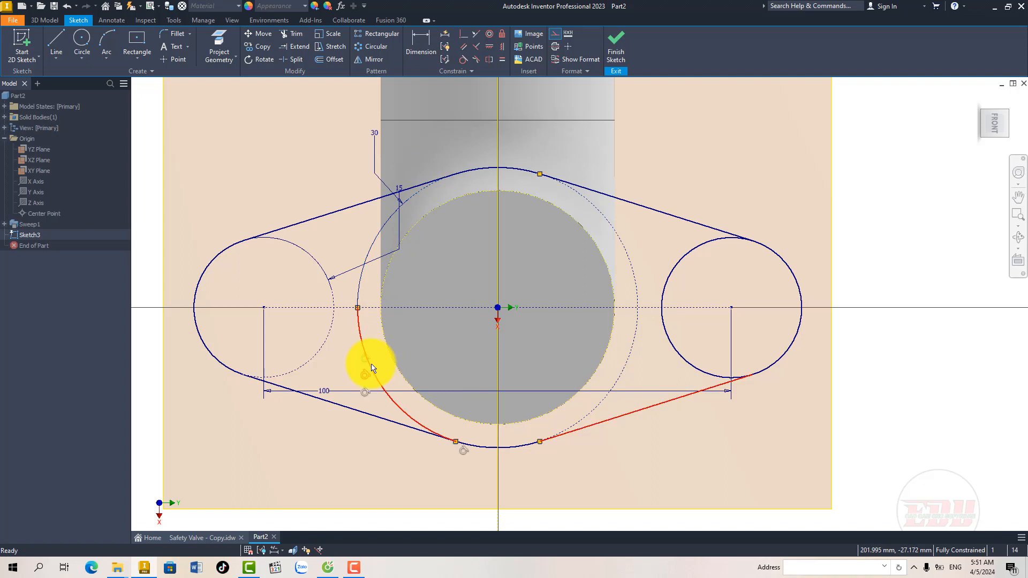
right_click(373, 368)
click(403, 364)
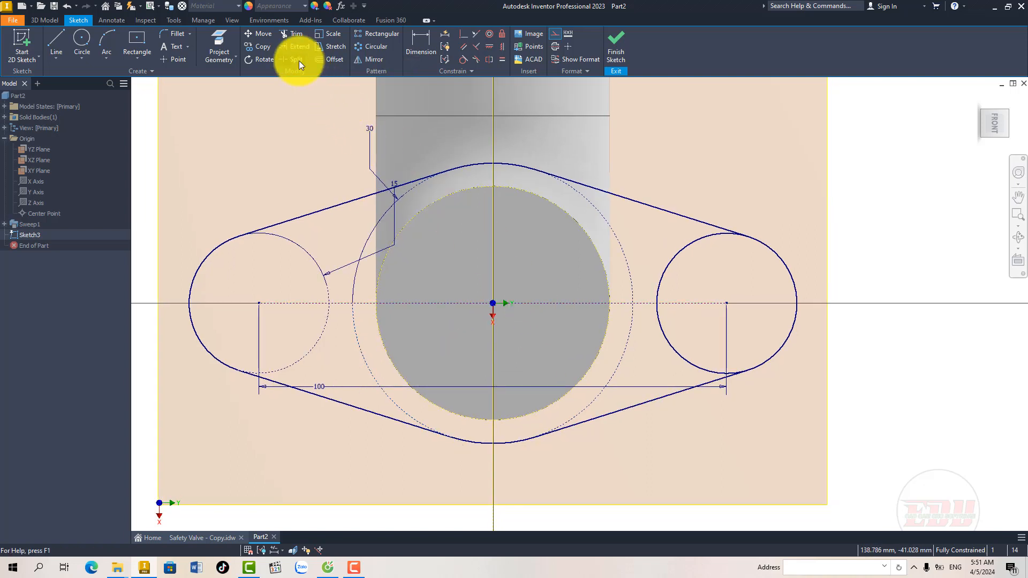
Step: Split the right end circle at its tangent points, convert its inner arcs to construction geometry, and finish the flange sketch
click(705, 235)
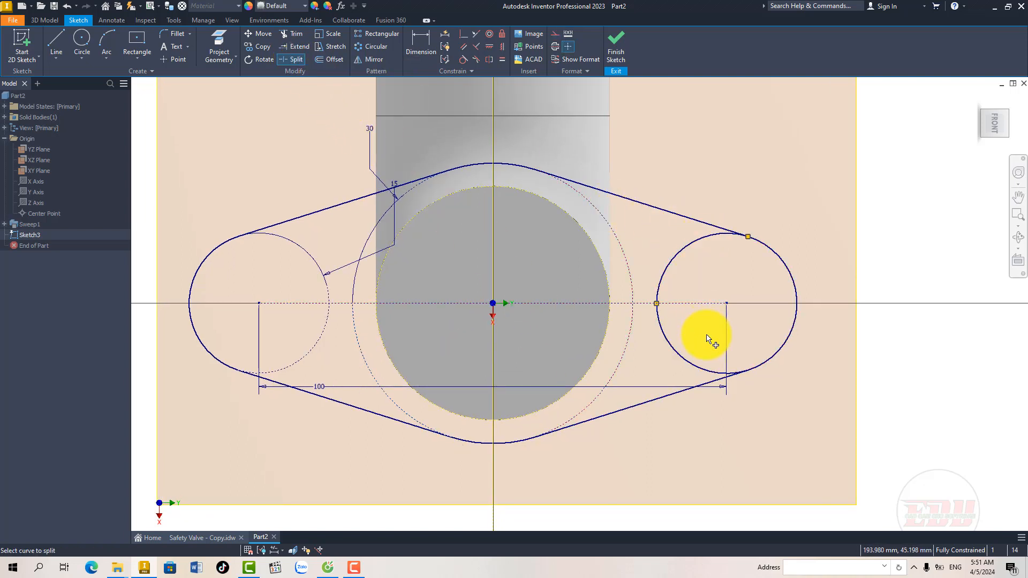
click(706, 371)
key(Escape)
right_click(692, 370)
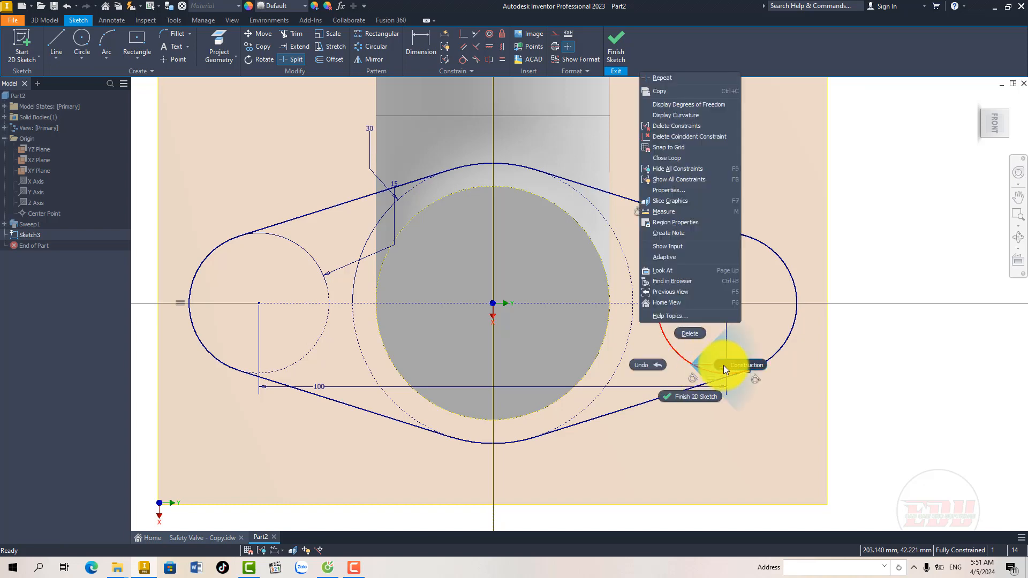
click(724, 366)
right_click(696, 239)
click(735, 239)
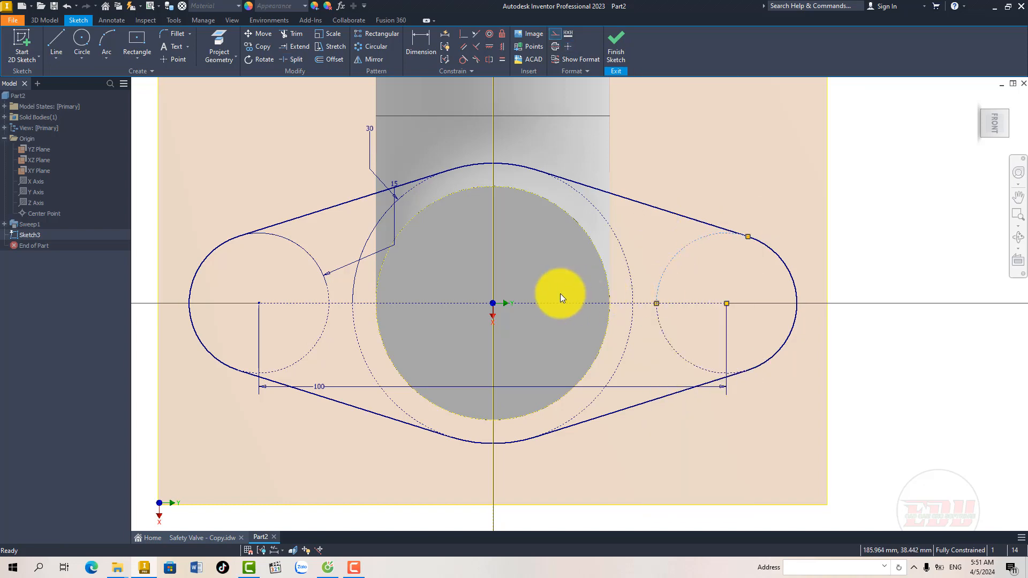
scroll(560, 293, down, 3)
click(614, 49)
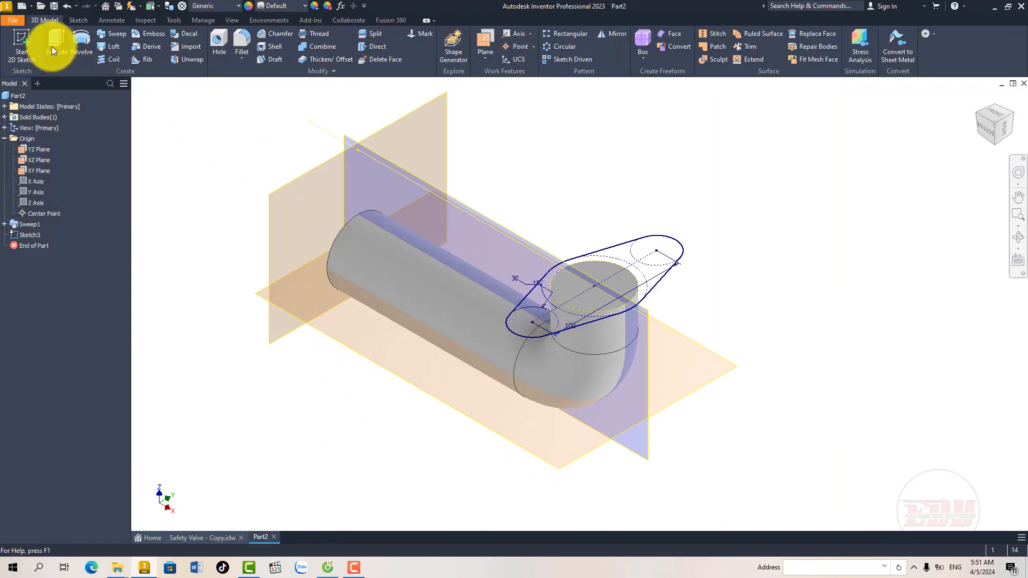
Step: Extrude the oval flange profile 10 mm in the flipped direction, back toward the bend, joined to the tube, checking the thickness against the drawing
click(52, 47)
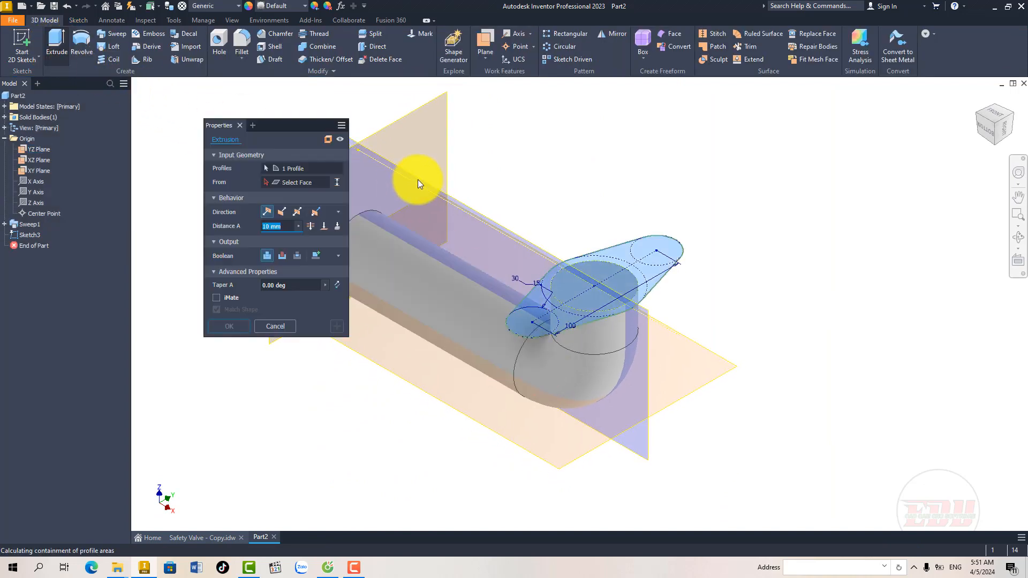
click(280, 212)
click(268, 257)
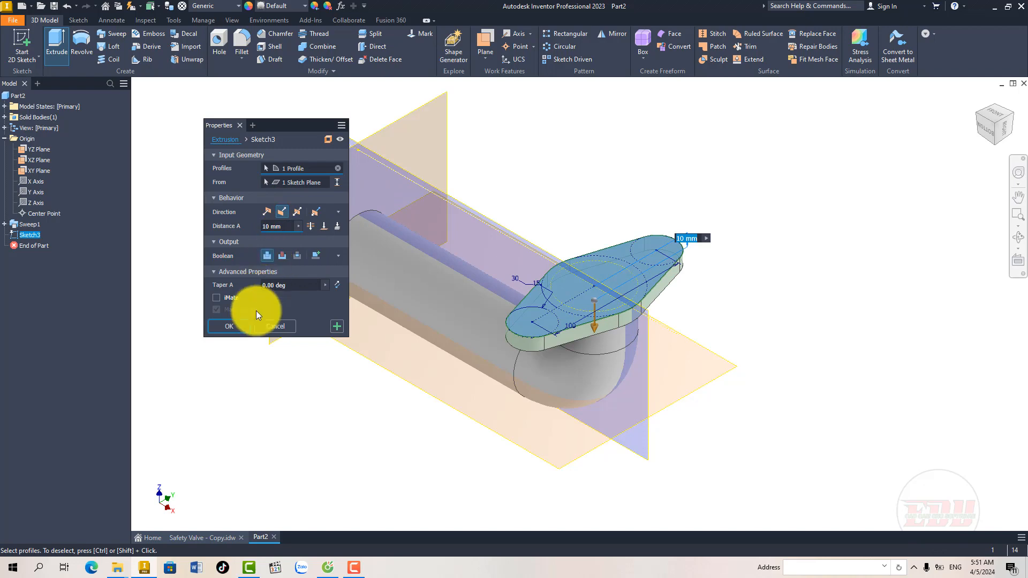
click(219, 537)
scroll(490, 225, up, 3)
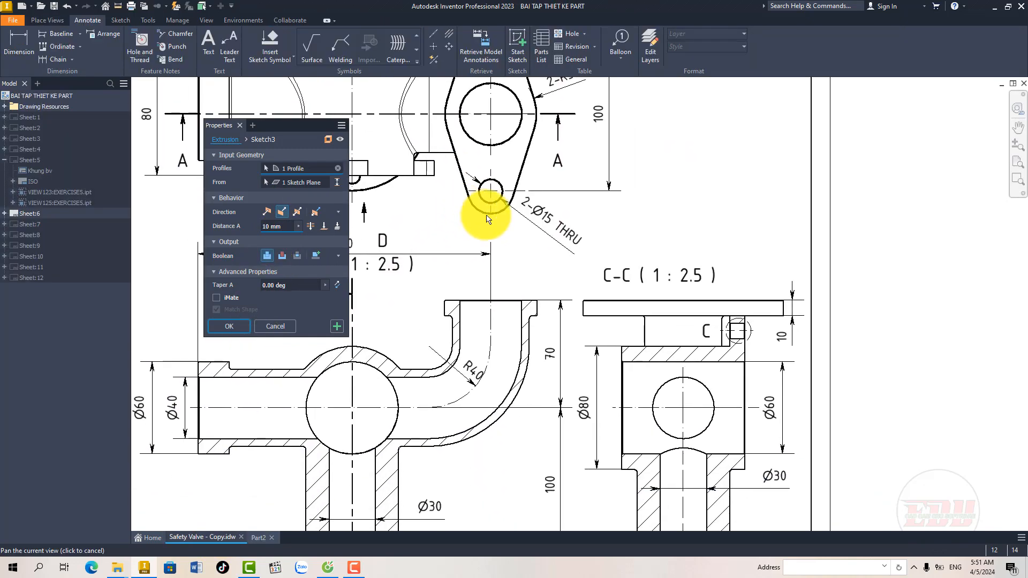
middle_drag(676, 314, 555, 313)
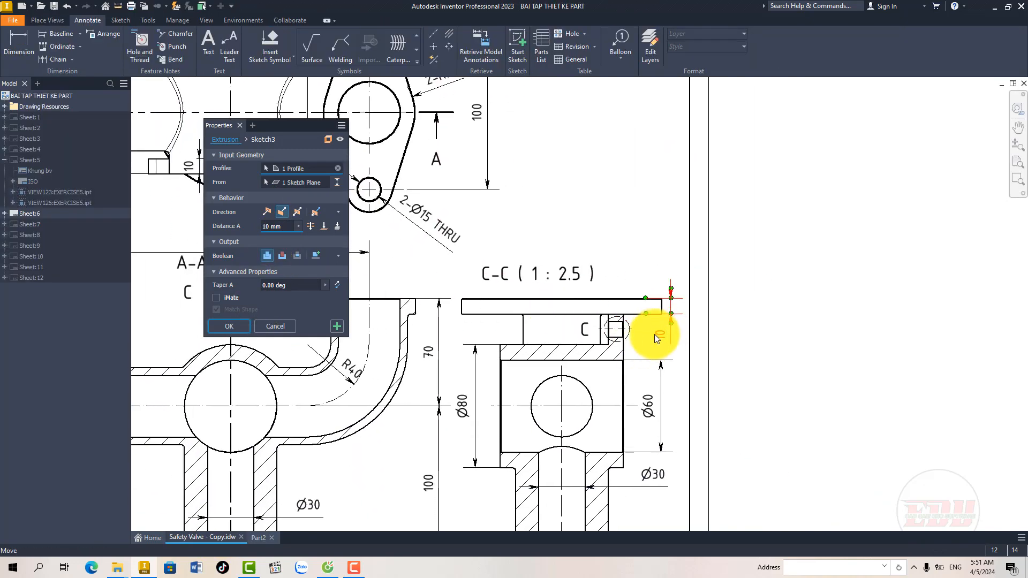
click(293, 228)
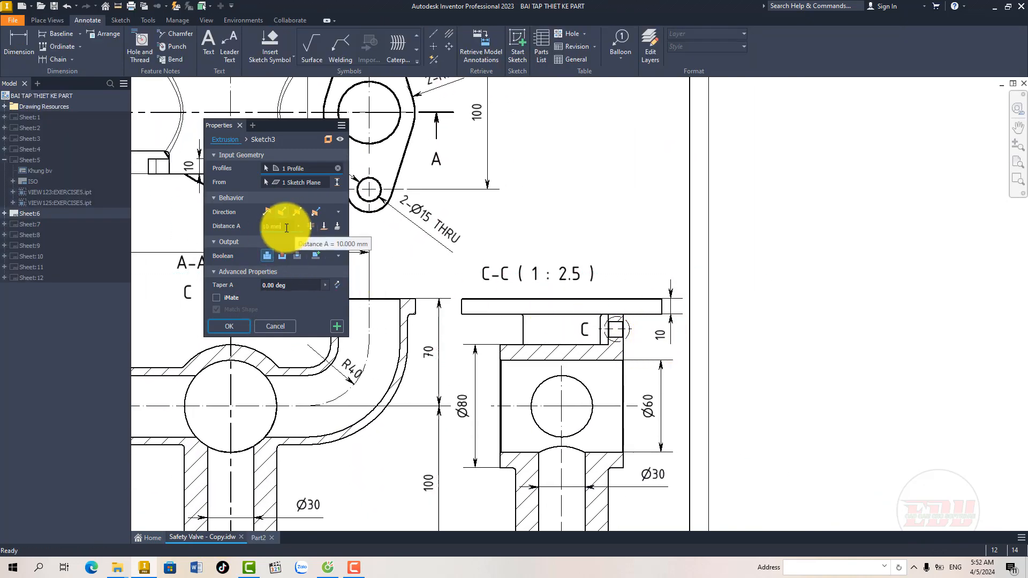
click(257, 538)
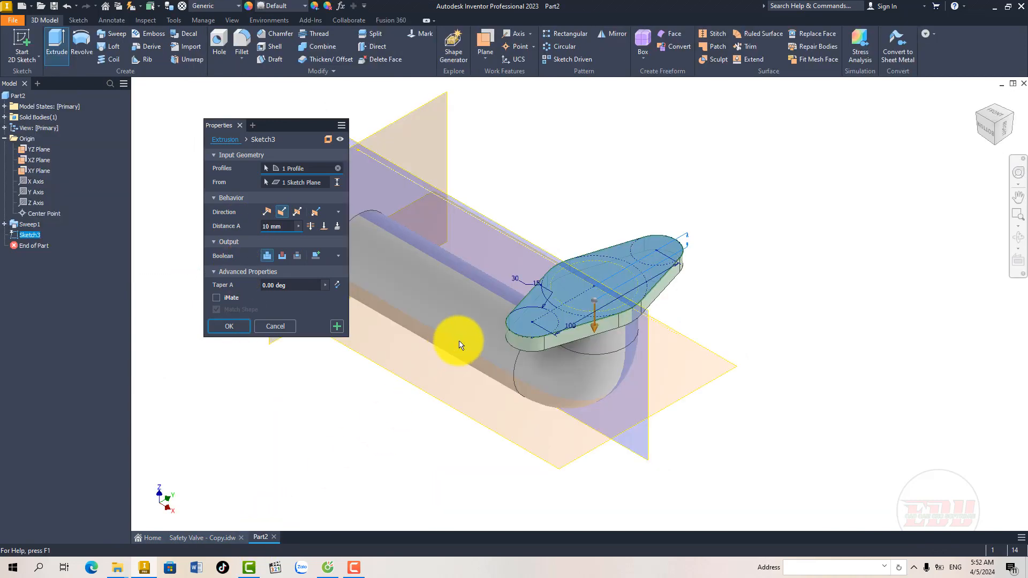
click(230, 326)
Step: Check the straight pipe end in the drawing's section and D views, and start a sketch on the straight tube's free circular end face
middle_drag(424, 314, 417, 322)
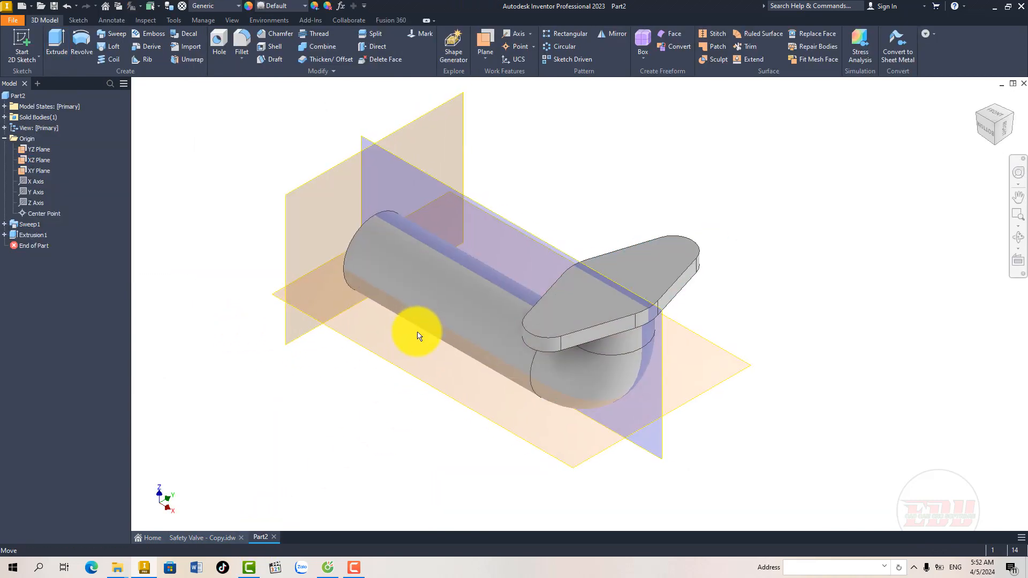
middle_drag(396, 421, 396, 418)
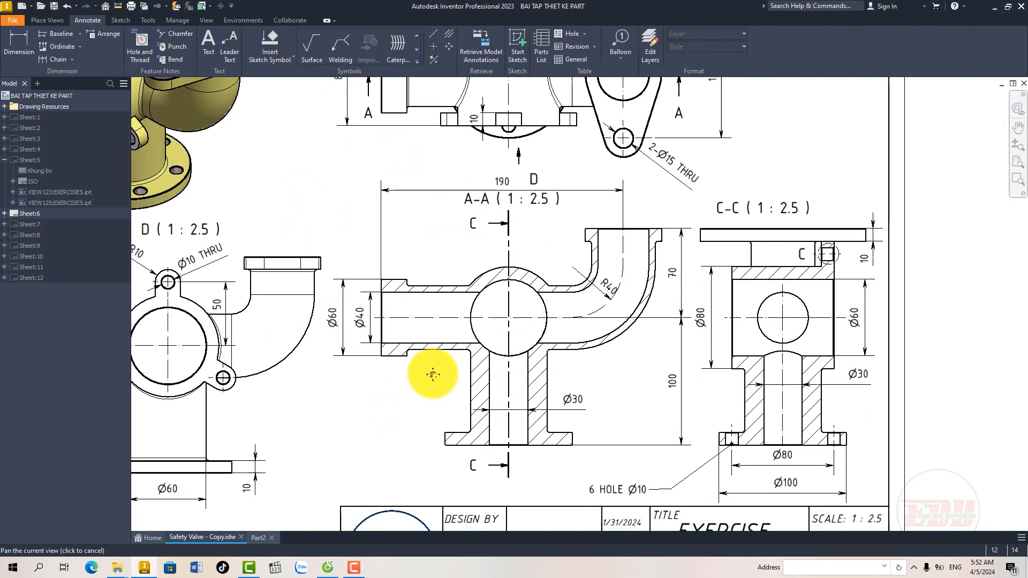
middle_drag(433, 374, 442, 358)
mouse_move(347, 296)
middle_down()
mouse_move(359, 327)
mouse_move(517, 296)
mouse_move(530, 307)
middle_up()
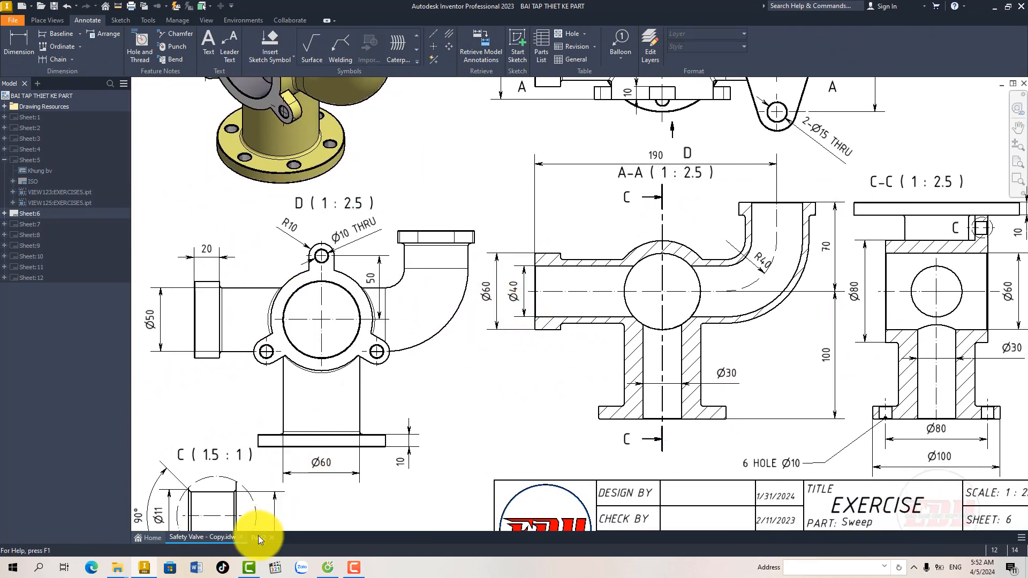
click(258, 537)
shift+middle_drag(451, 353, 607, 348)
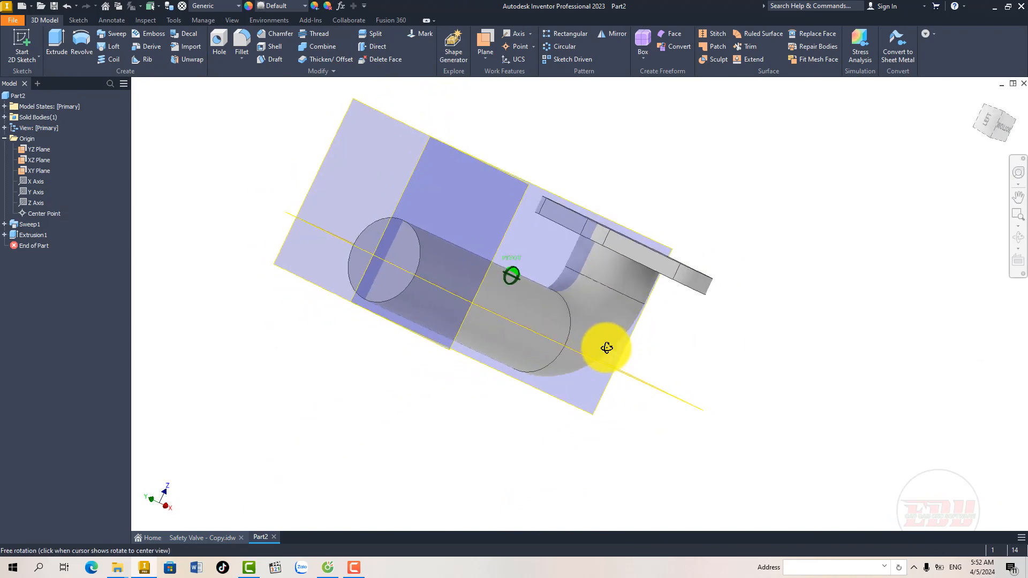
click(409, 259)
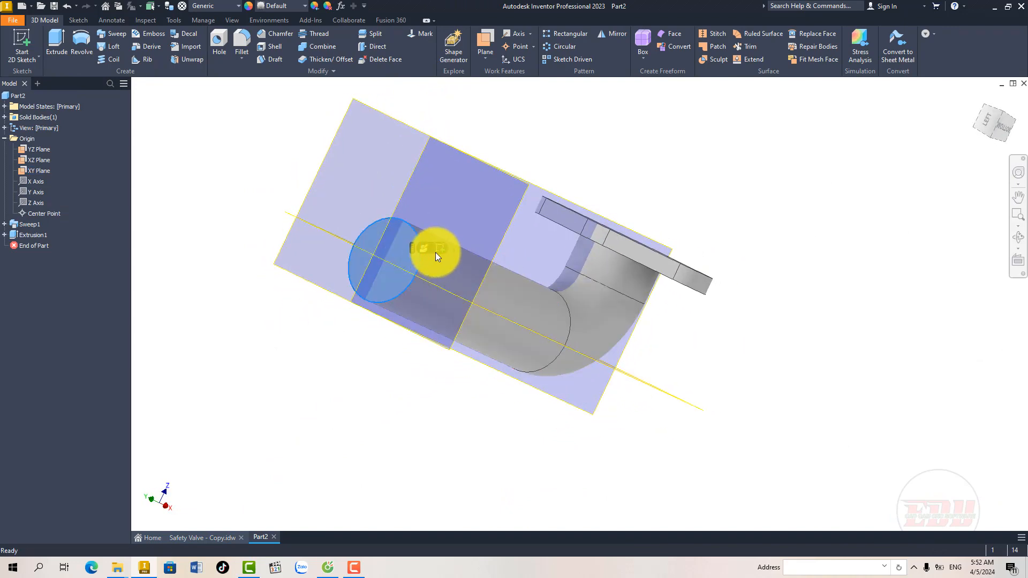
click(439, 251)
middle_drag(602, 332, 589, 340)
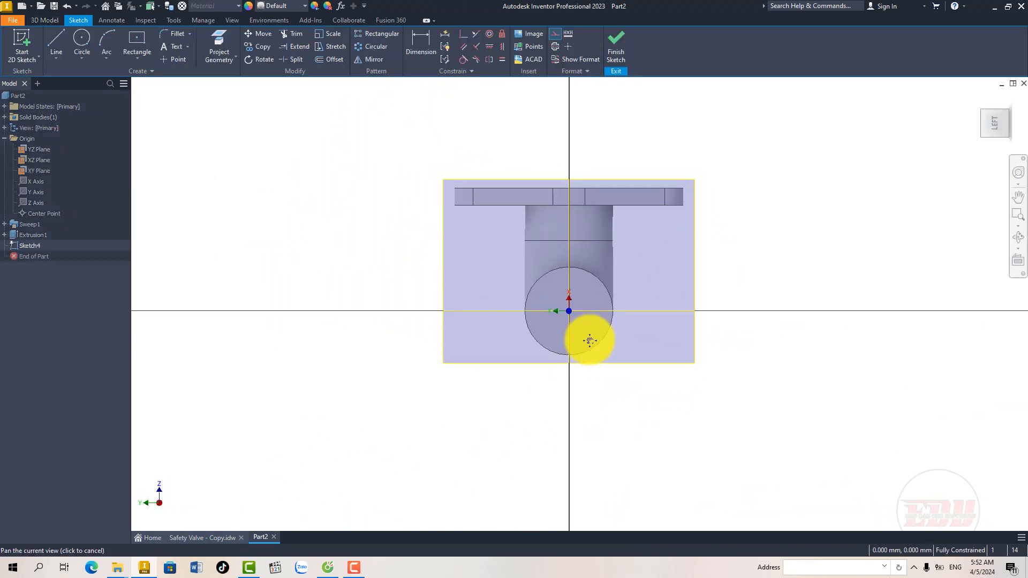
Step: Project the tube's circular end edge into the sketch and convert it to construction geometry
click(221, 47)
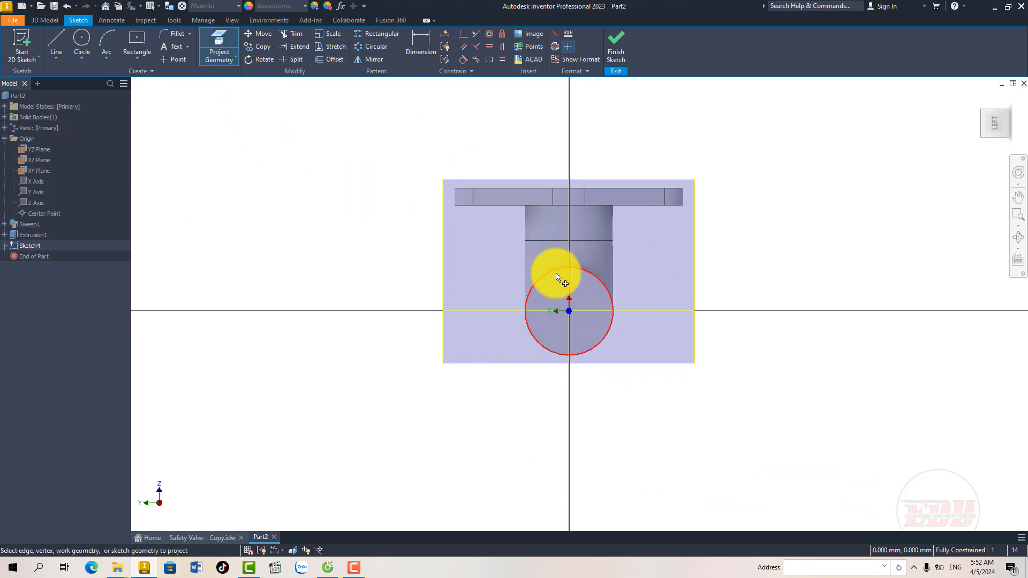
click(554, 270)
right_click(555, 271)
click(593, 271)
middle_drag(562, 295, 538, 303)
click(539, 268)
right_click(540, 267)
click(586, 265)
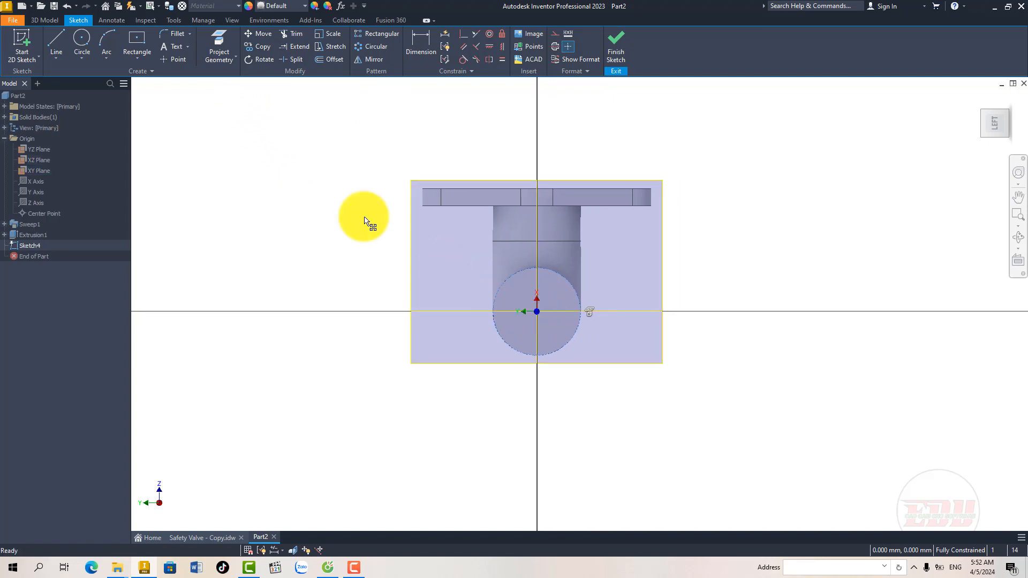
Step: Draw a 60 mm diameter circle centred on the tube axis and finish the sketch
click(537, 311)
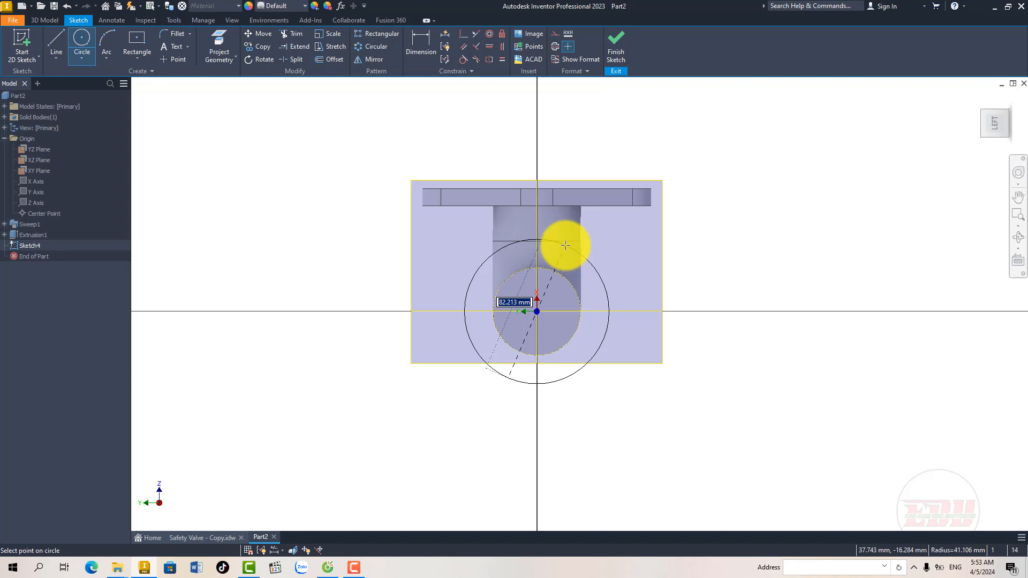
text(60)
key(Return)
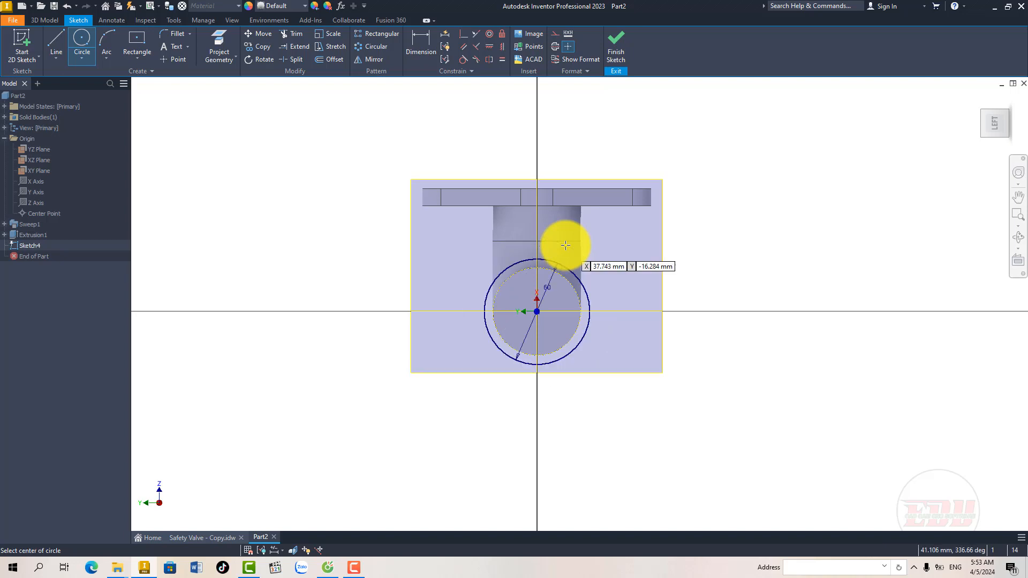
right_click(606, 249)
click(616, 249)
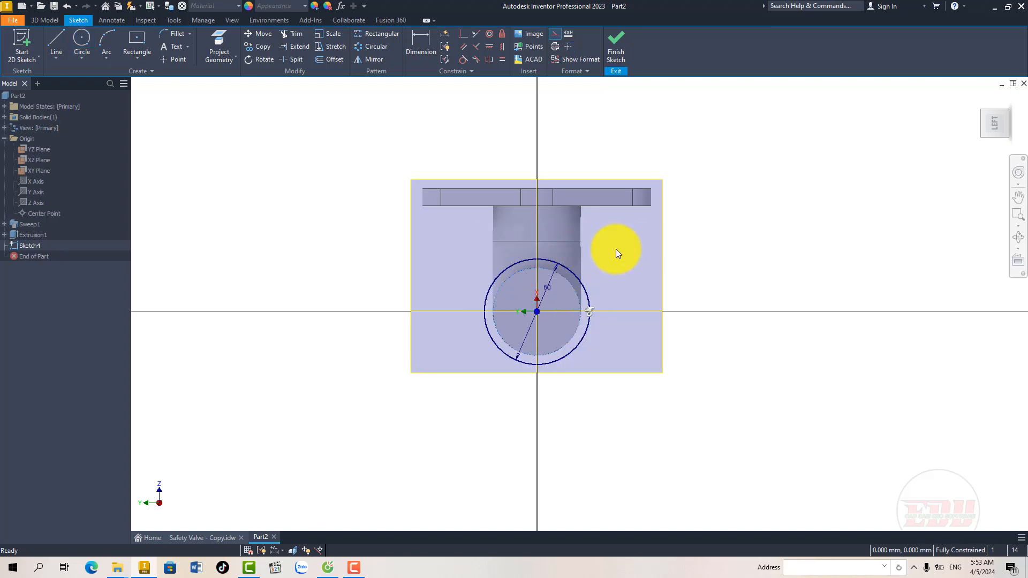
click(619, 52)
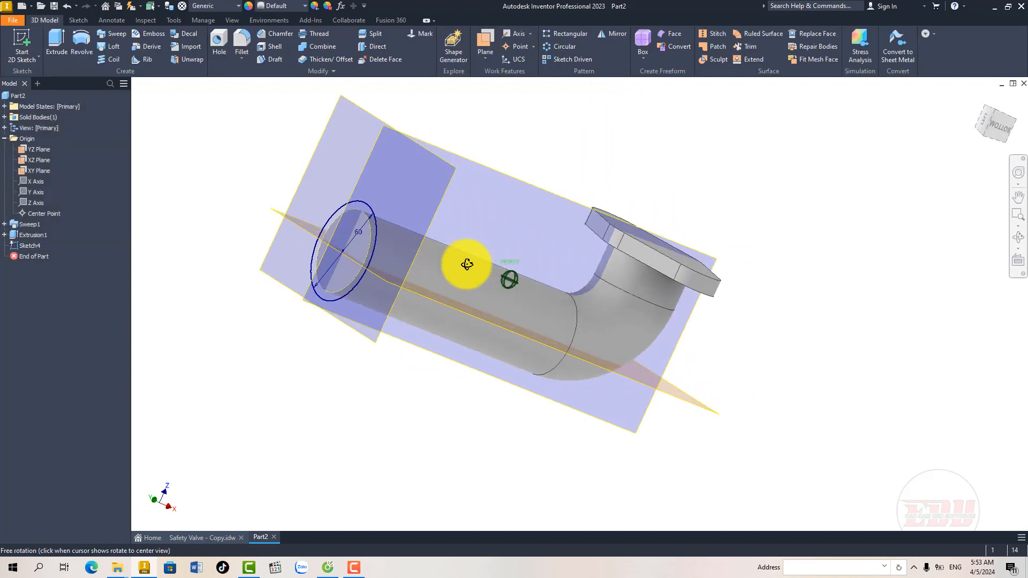
Step: Extrude the 60 mm circle 20 mm in the flipped direction along the tube, joined to the body, to form the end collar
click(61, 48)
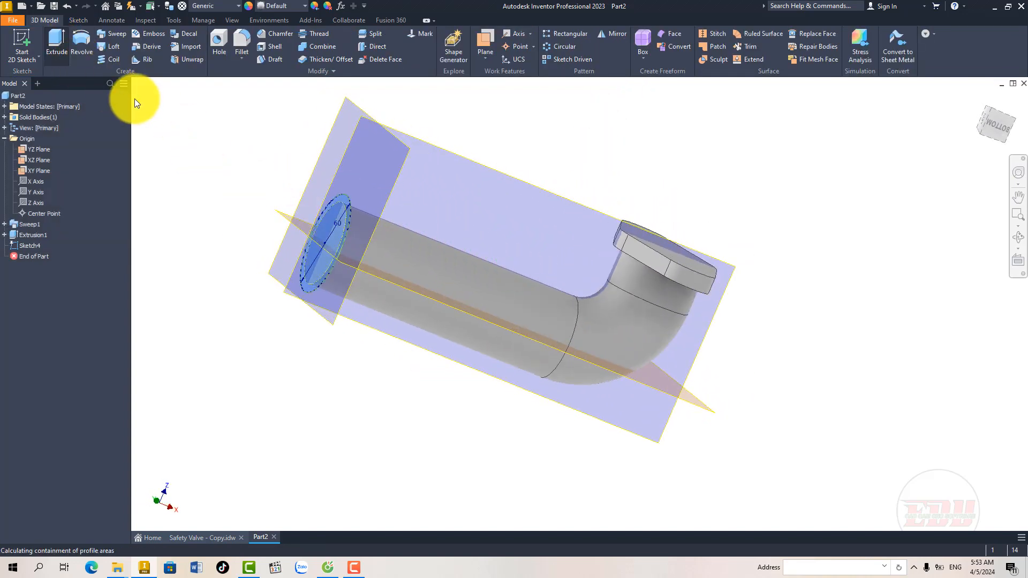
drag(235, 125, 219, 124)
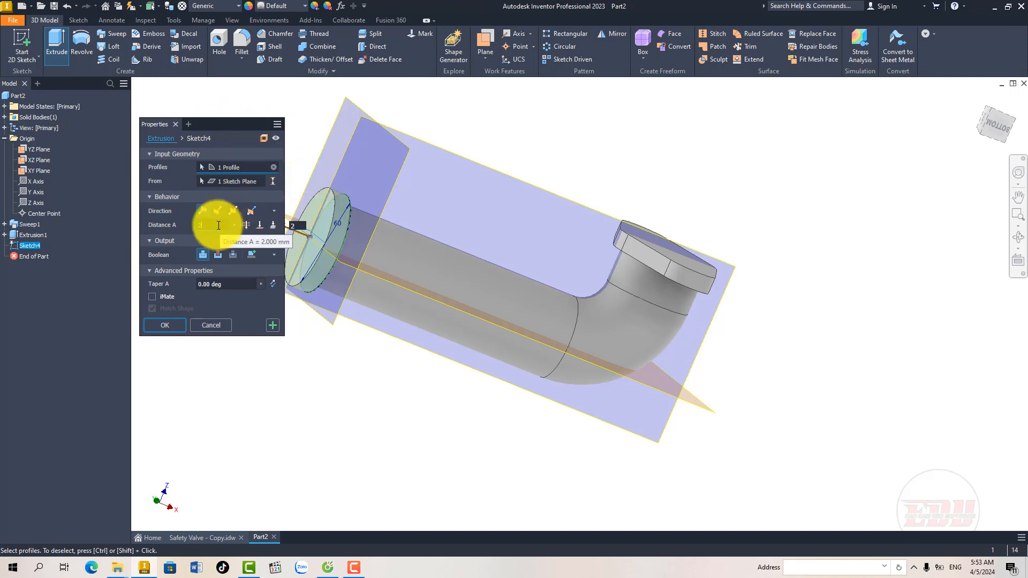
text(20)
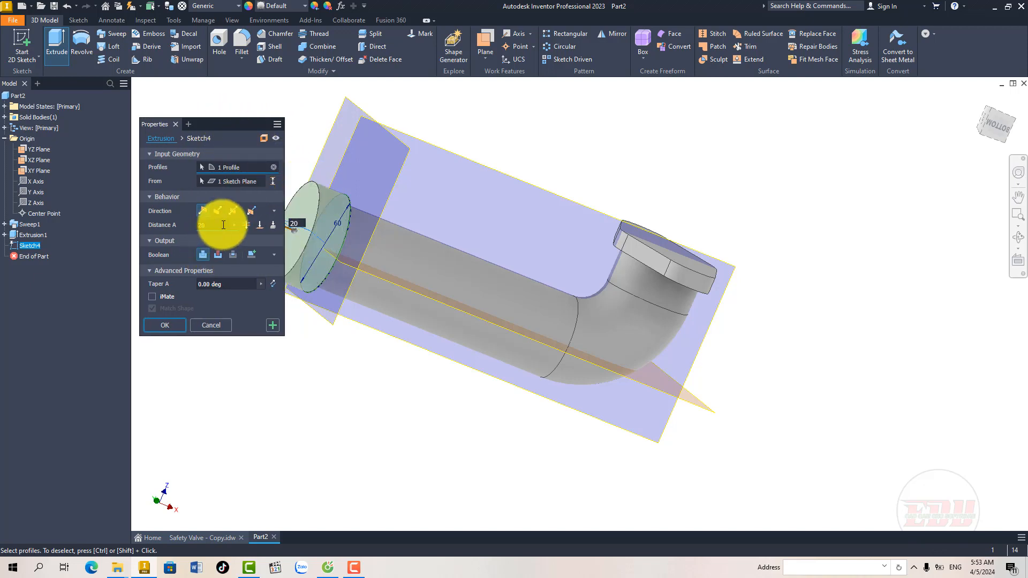
click(216, 208)
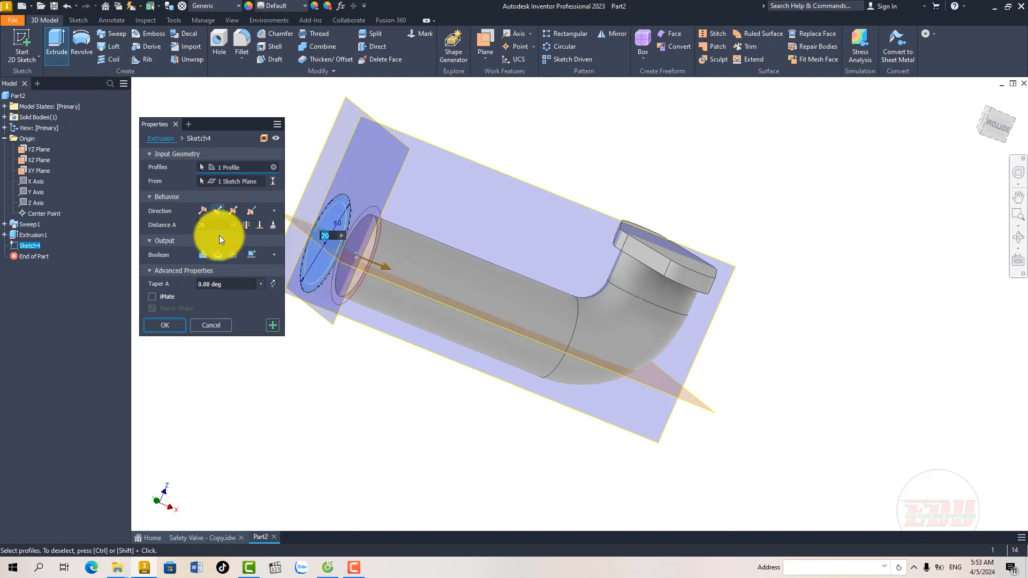
click(204, 253)
shift+middle_drag(298, 268, 338, 264)
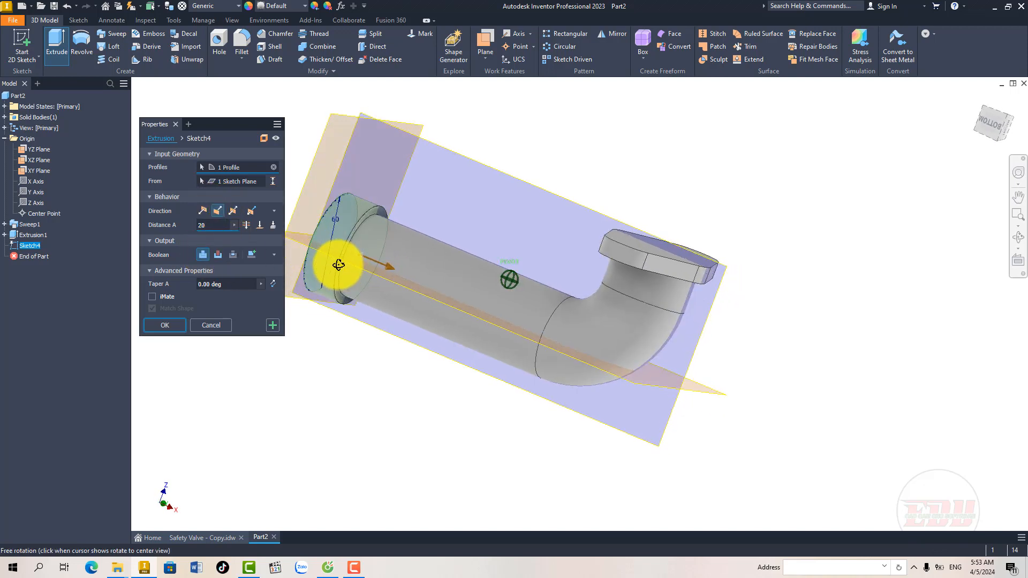
click(185, 323)
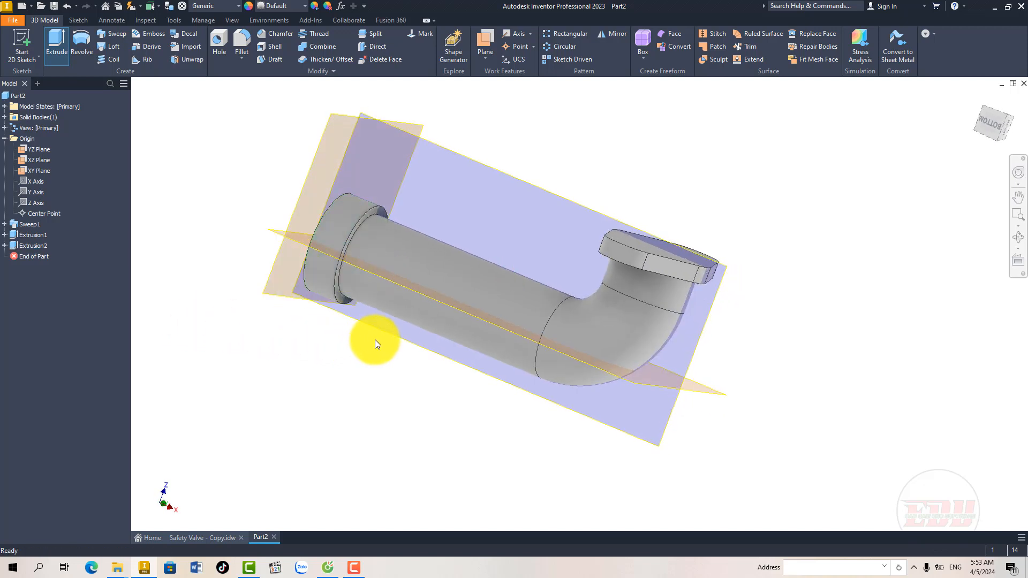
Step: Examine the vertical branch's diameter and height dimensions in the D and A-A views of the Sheet 6 drawing
mouse_move(376, 341)
shift+middle_down()
mouse_move(415, 337)
mouse_move(354, 344)
mouse_move(382, 344)
shift+middle_up()
shift+middle_drag(466, 374, 430, 371)
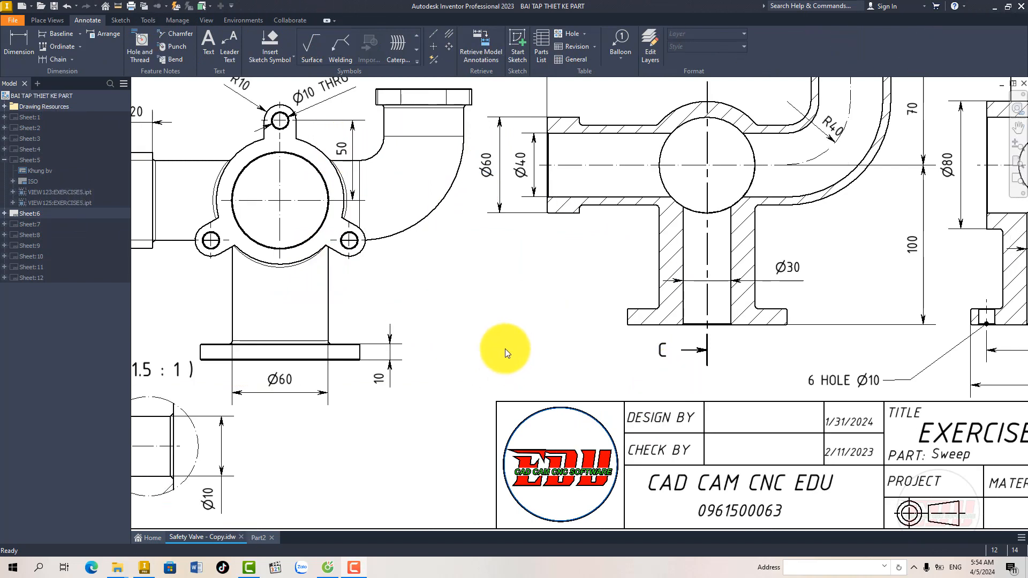
drag(505, 348, 523, 349)
middle_drag(522, 349, 524, 349)
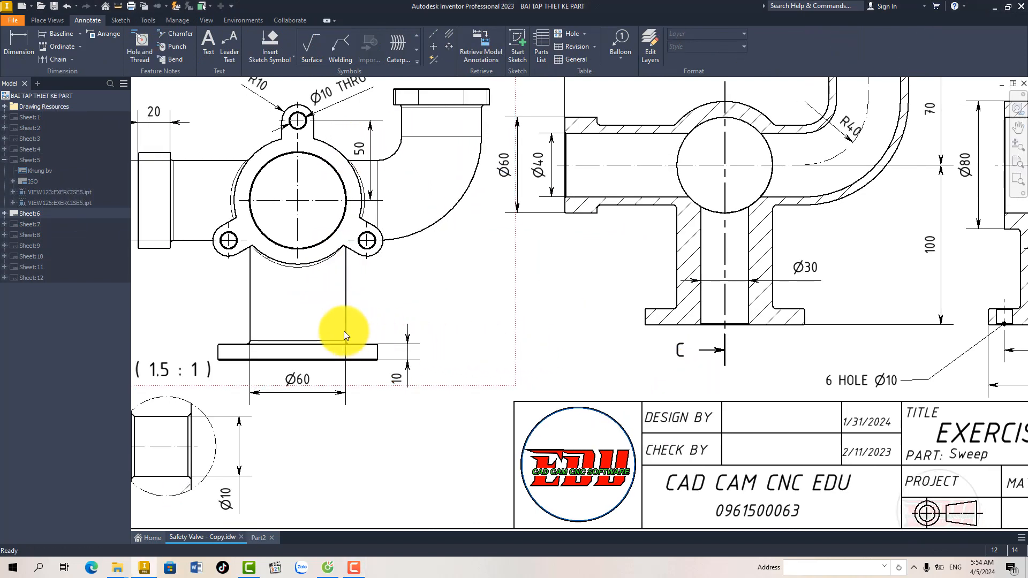
click(305, 381)
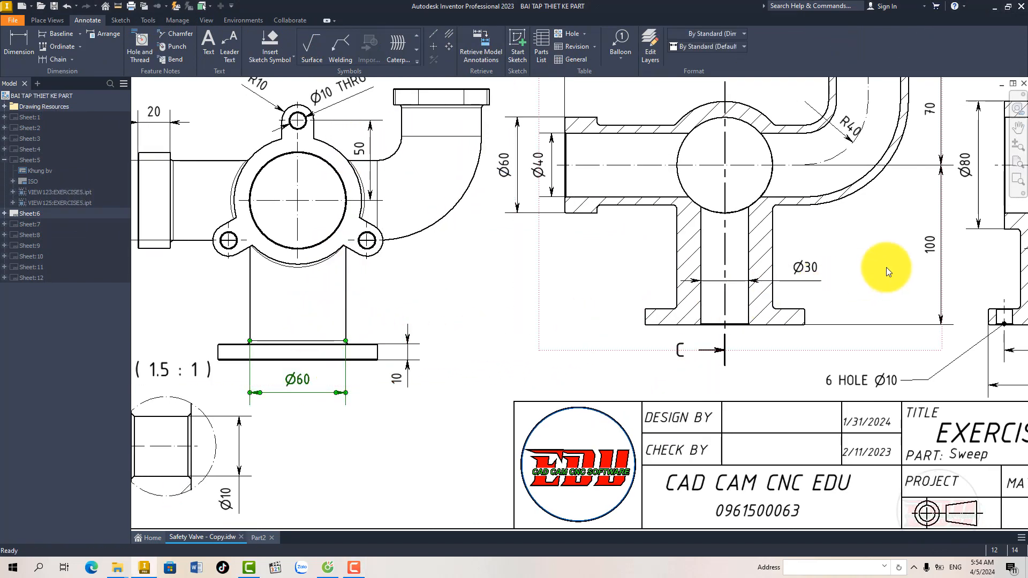
click(926, 246)
mouse_move(555, 248)
middle_down()
mouse_move(509, 280)
mouse_move(557, 269)
middle_up()
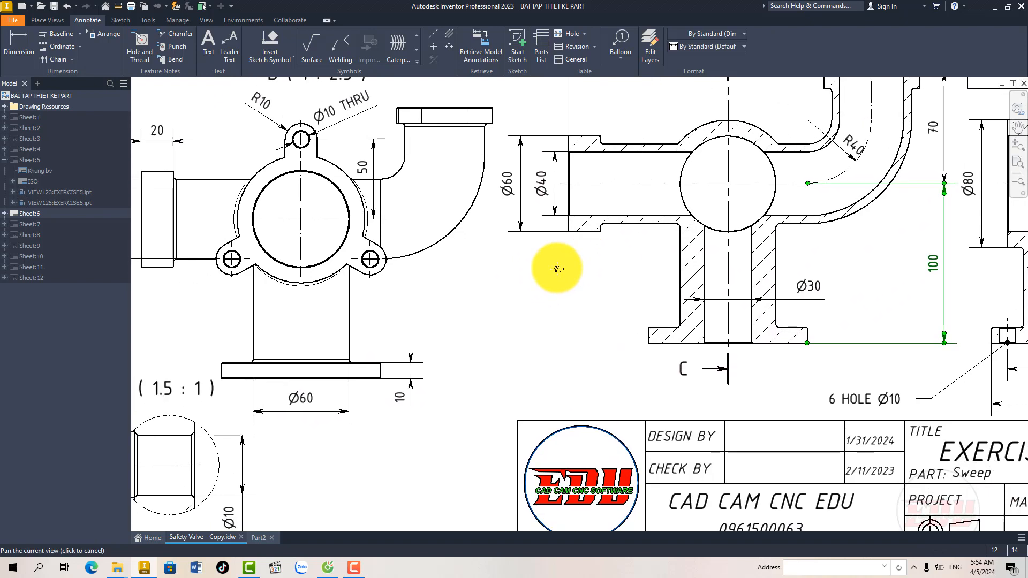
scroll(557, 268, up, 3)
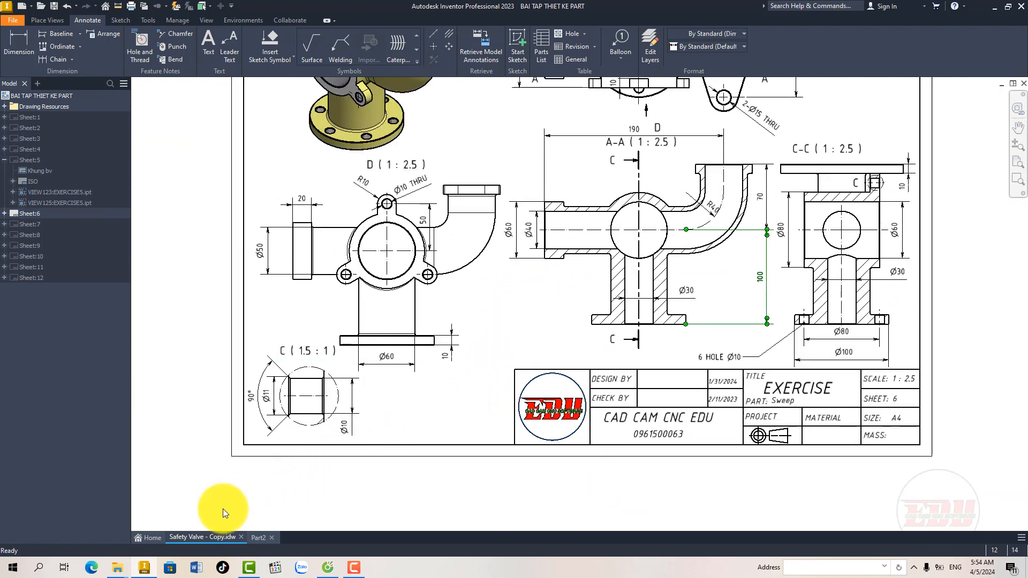
click(258, 537)
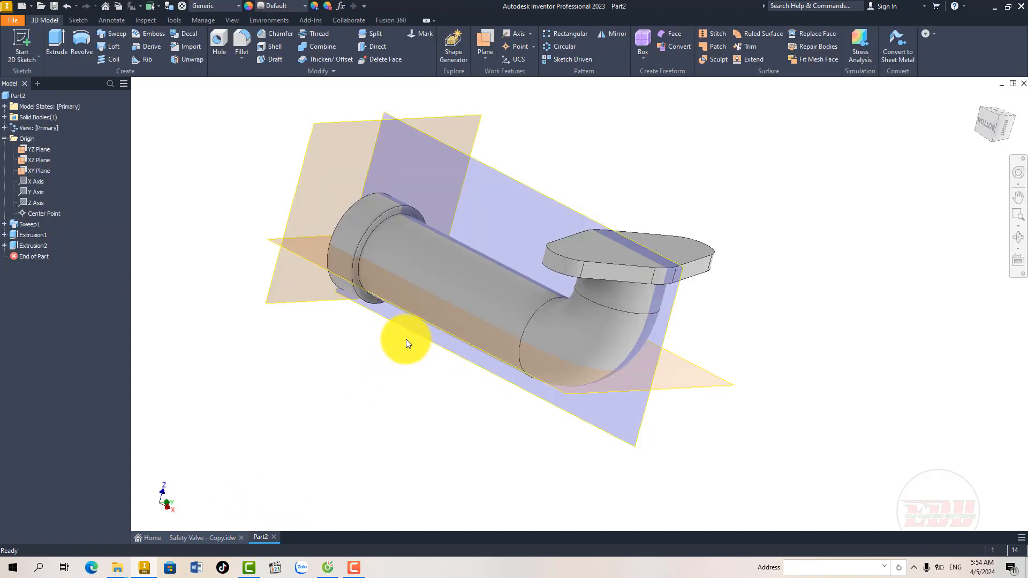
Step: Start a sketch on the XY plane and project the reference line along the tube's axis into it
shift+middle_drag(406, 339, 362, 323)
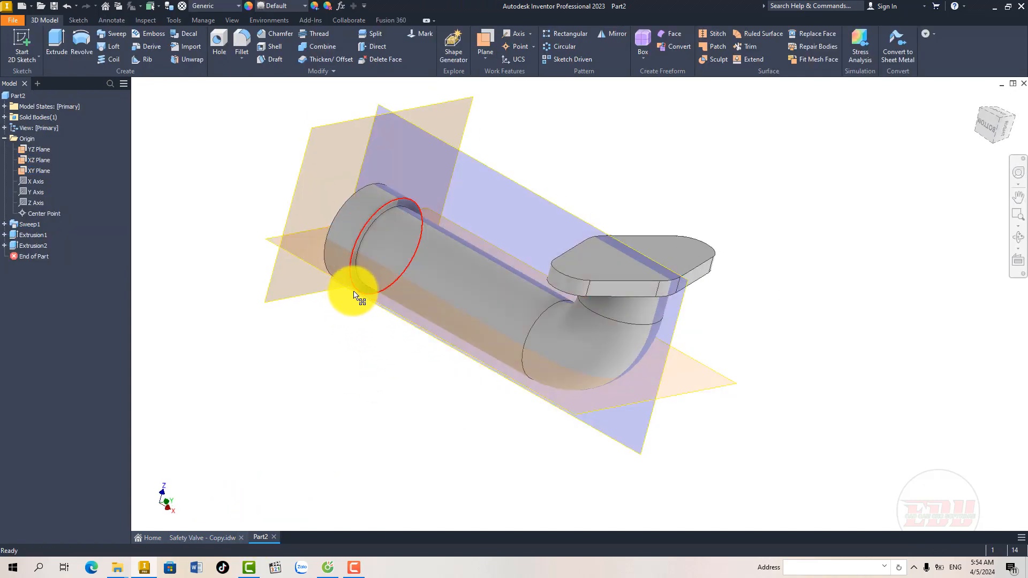
click(303, 246)
click(303, 245)
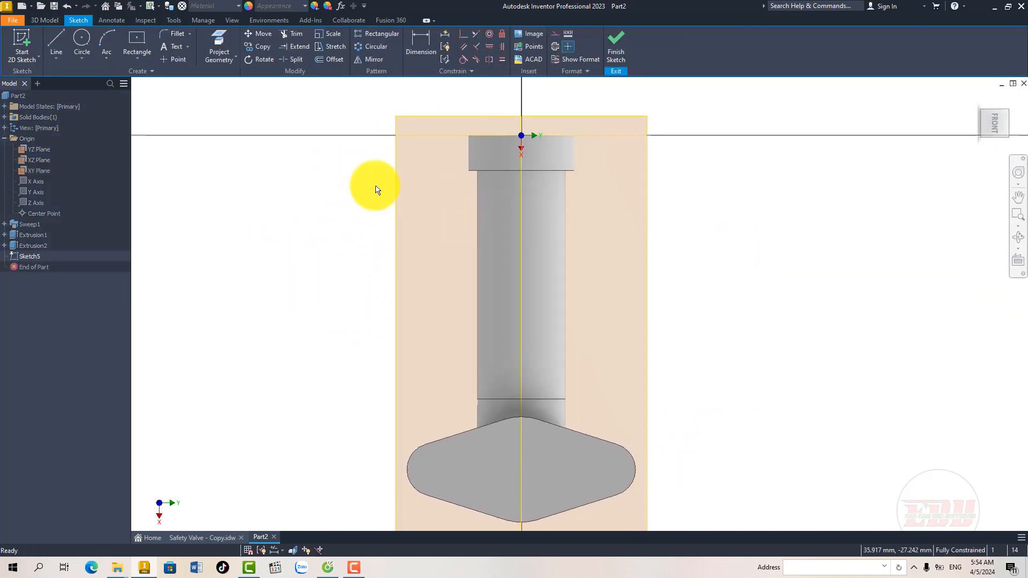
click(218, 40)
click(522, 231)
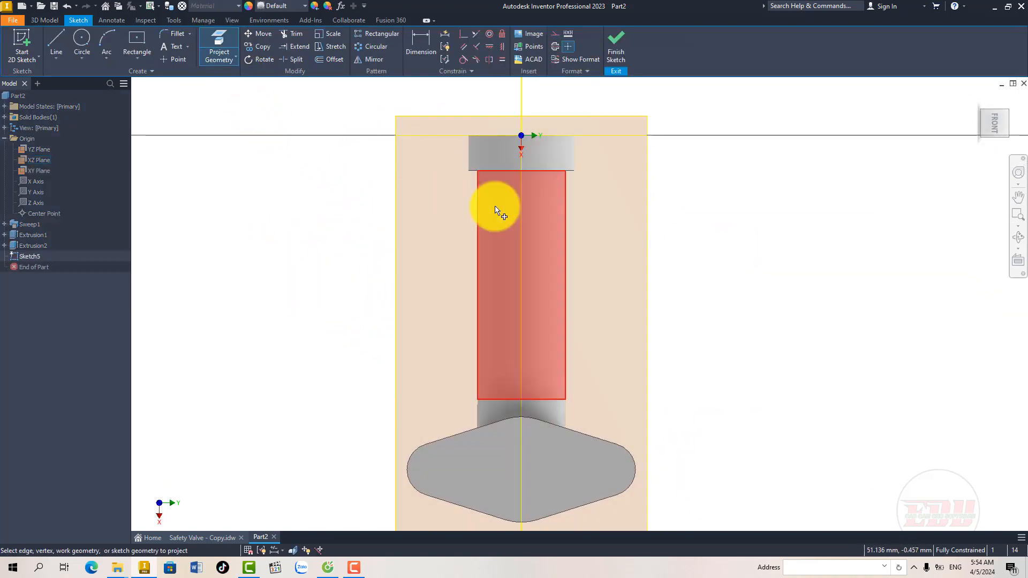
right_click(436, 177)
click(471, 177)
middle_drag(419, 195, 403, 201)
Step: Draw a 60 mm diameter circle centred on the tube axis, about 72 mm from the collar end, and slice the model at the sketch plane
click(82, 44)
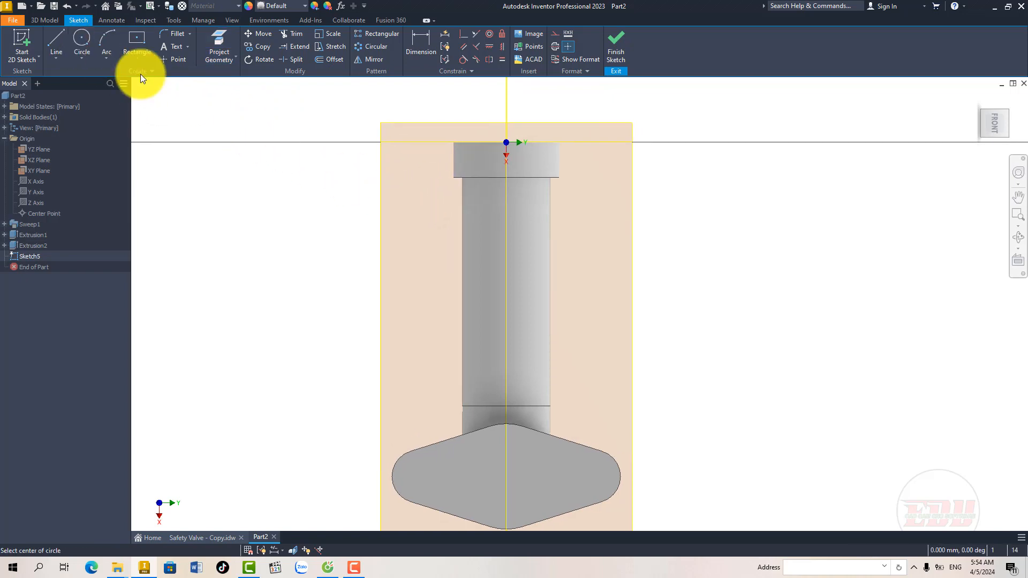
click(506, 268)
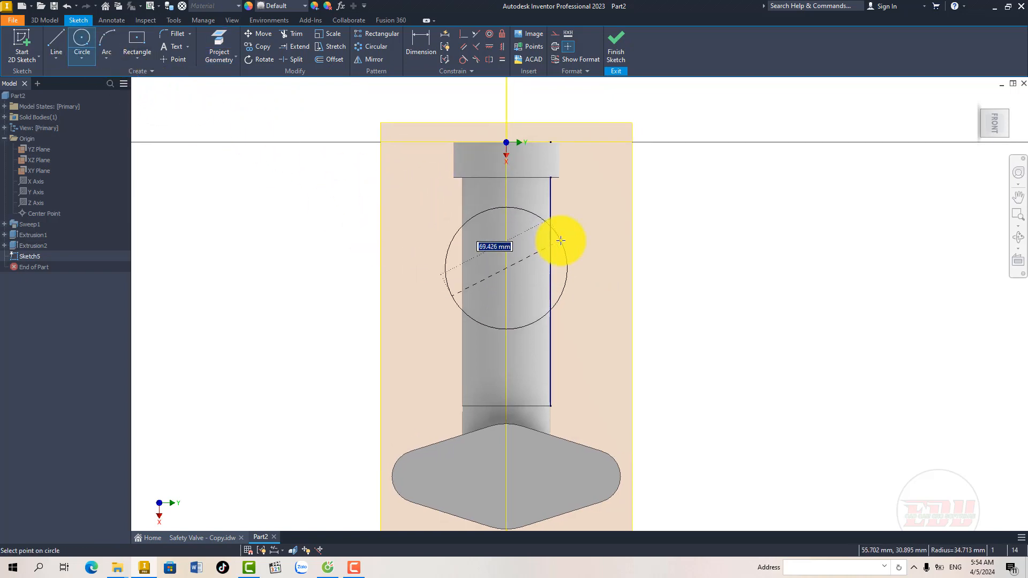
key(Return)
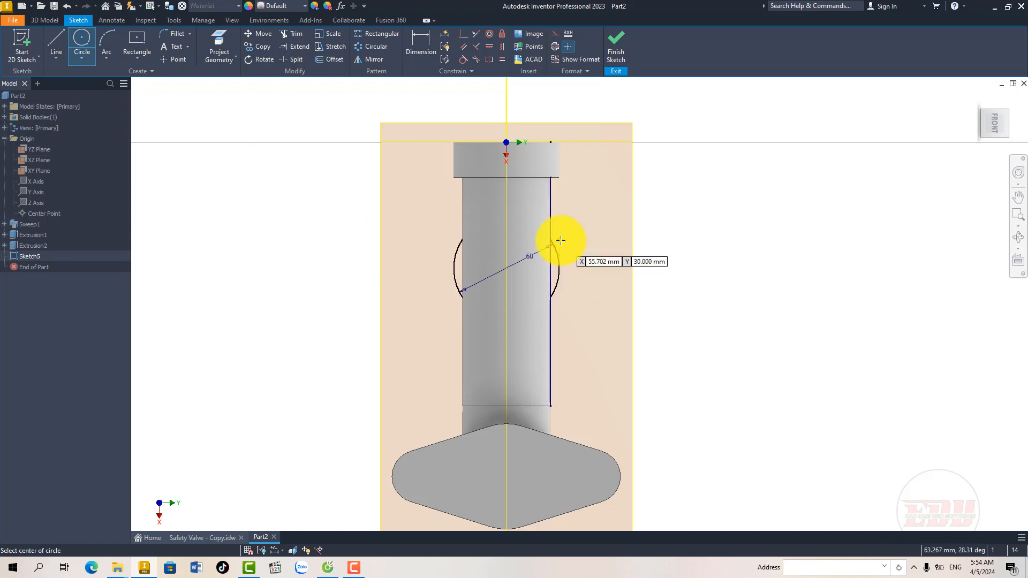
key(Escape)
middle_drag(571, 238, 571, 230)
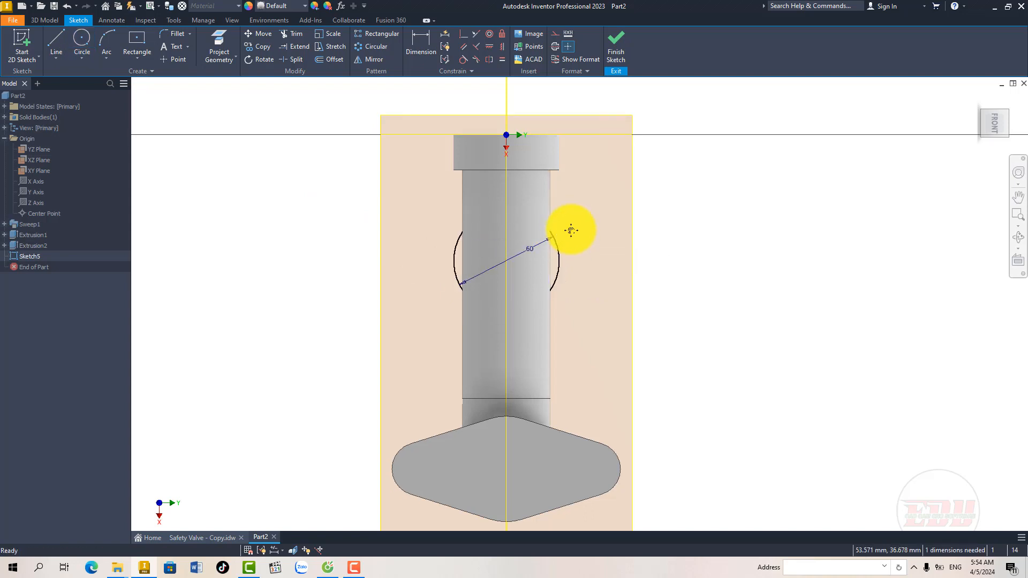
key(F7)
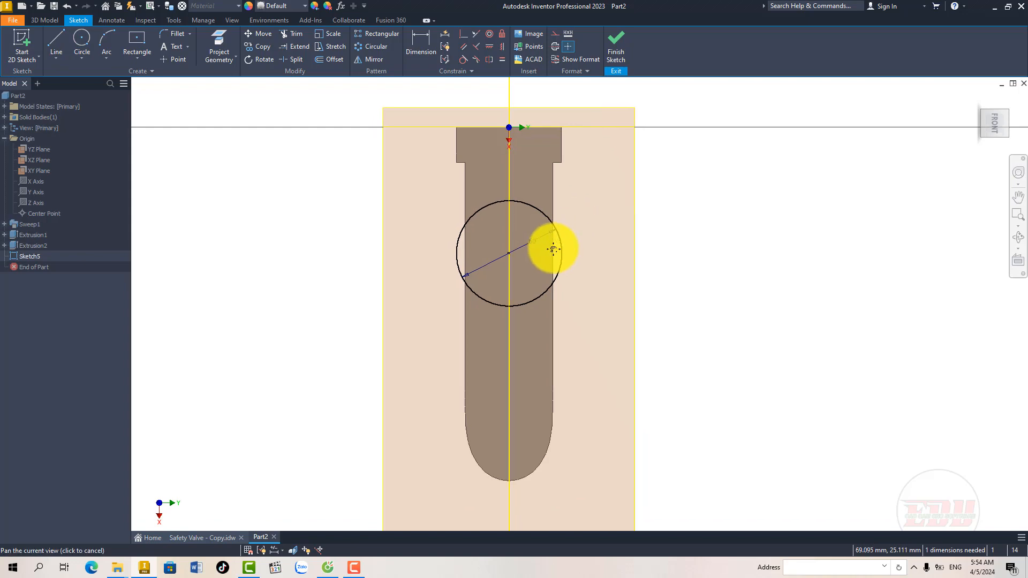
Step: Check the overall length dimension in section A-A that locates the vertical branch along the tube
click(219, 537)
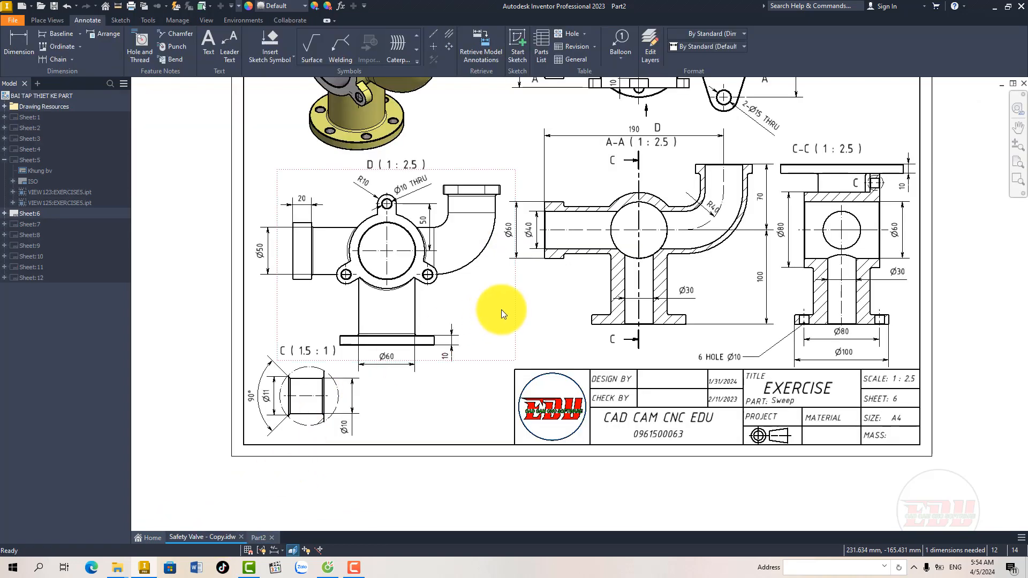
scroll(502, 310, down, 2)
mouse_move(505, 313)
middle_down()
mouse_move(473, 356)
mouse_move(482, 340)
middle_up()
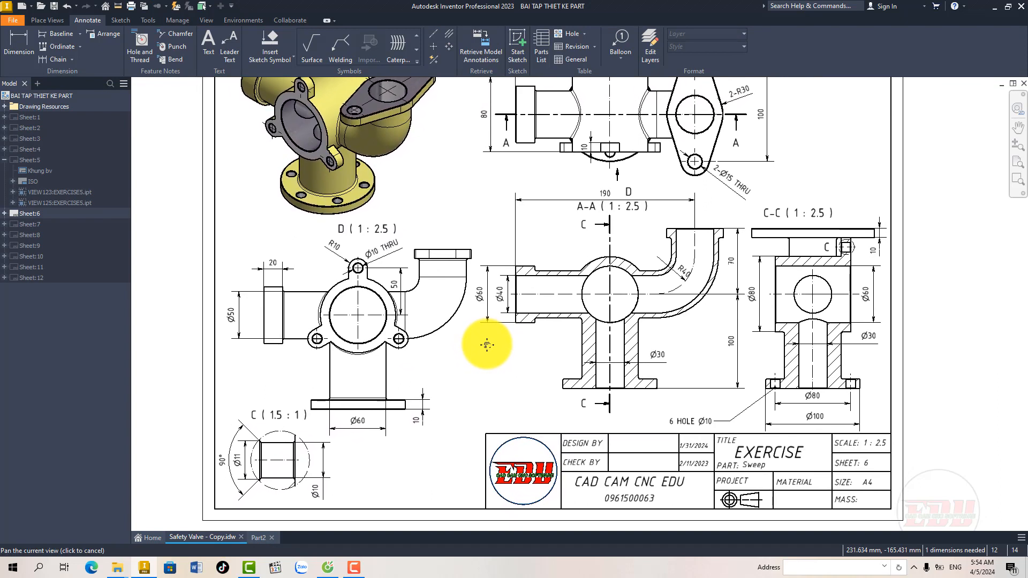
click(592, 198)
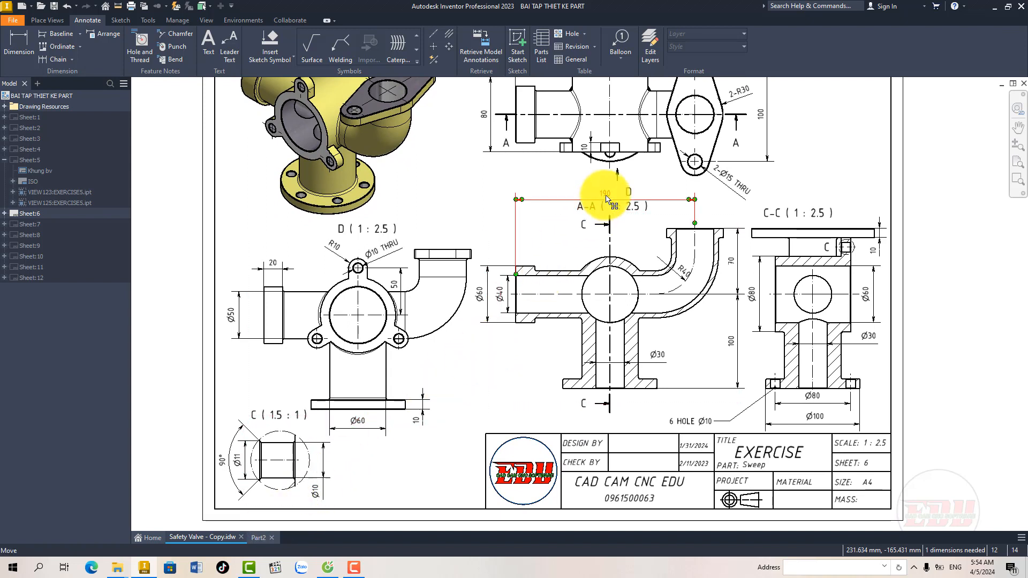
middle_drag(601, 332, 596, 319)
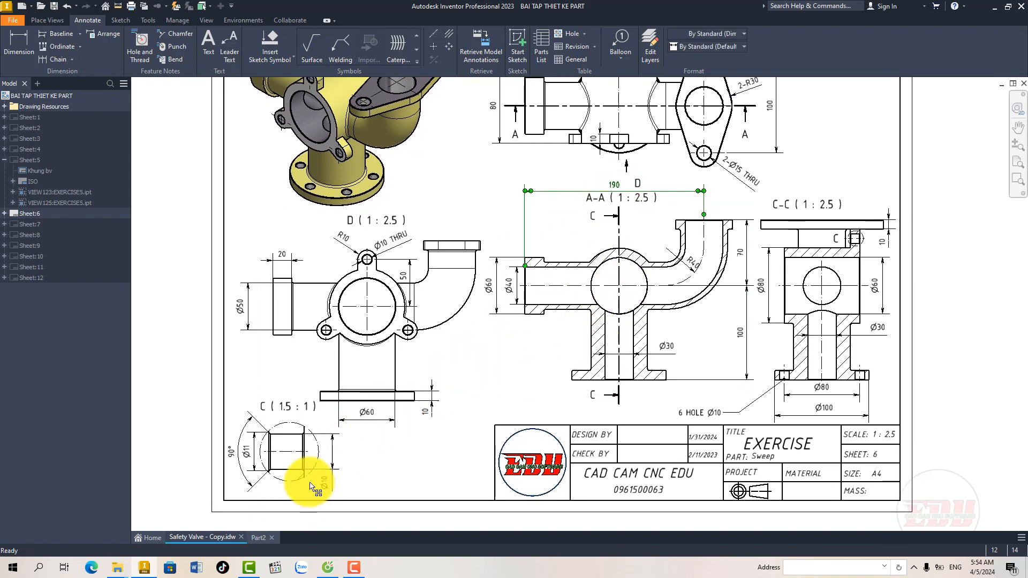
click(257, 538)
middle_drag(455, 311, 434, 304)
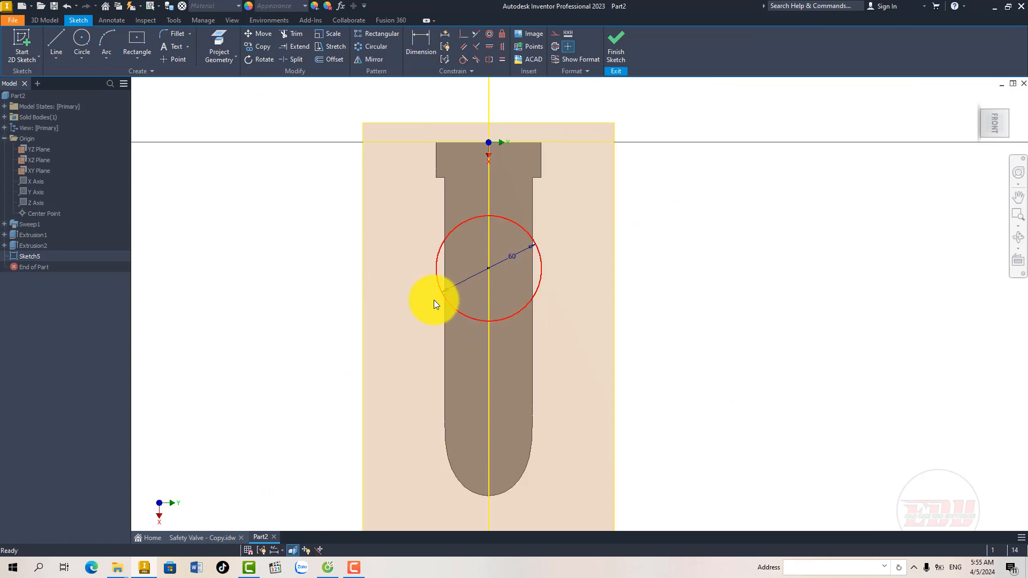
Step: Dimension the circle's centre 190/2 mm from the collar end and finish the sketch
key(d)
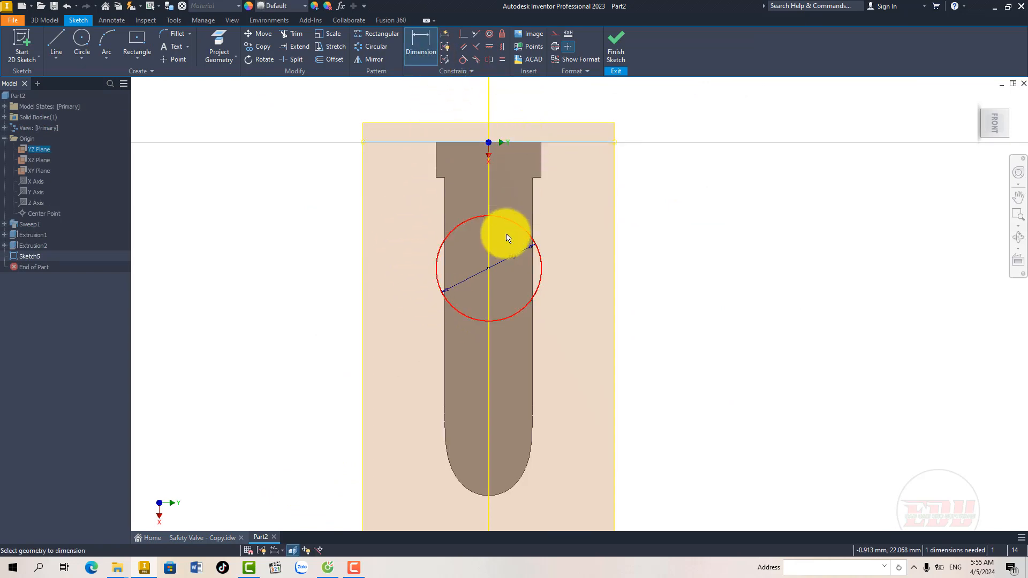
click(490, 268)
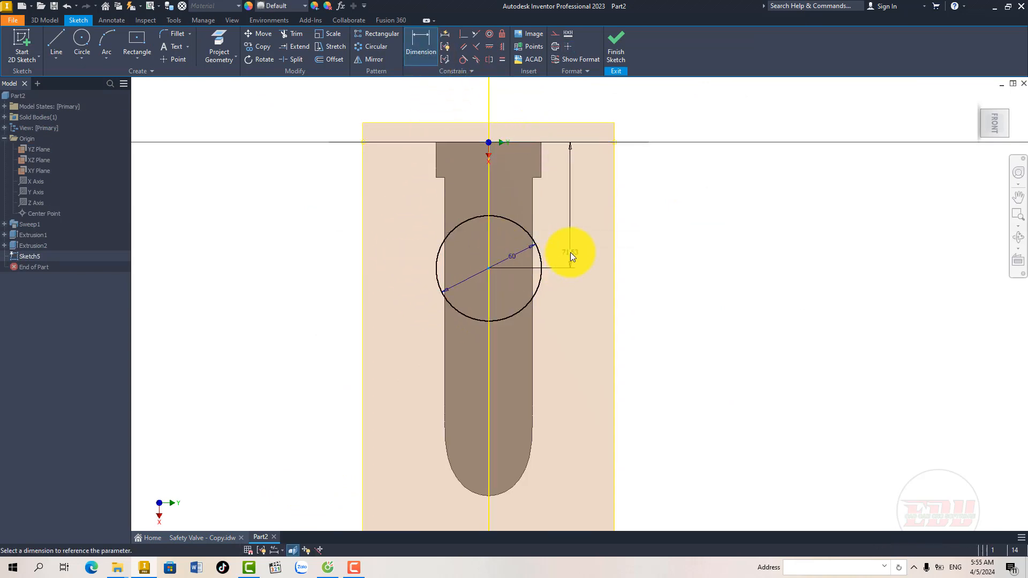
click(568, 252)
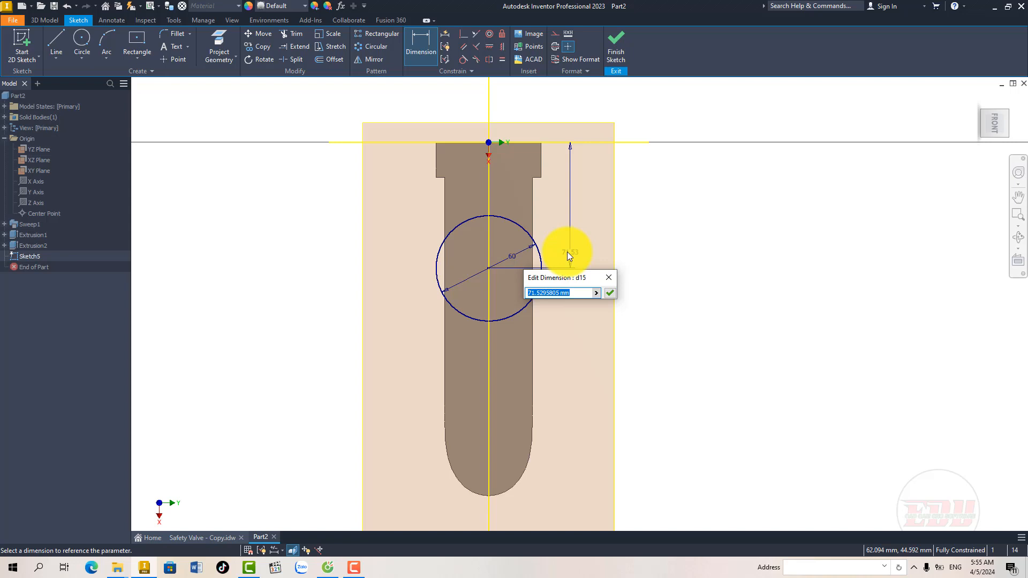
text(190/2)
key(Return)
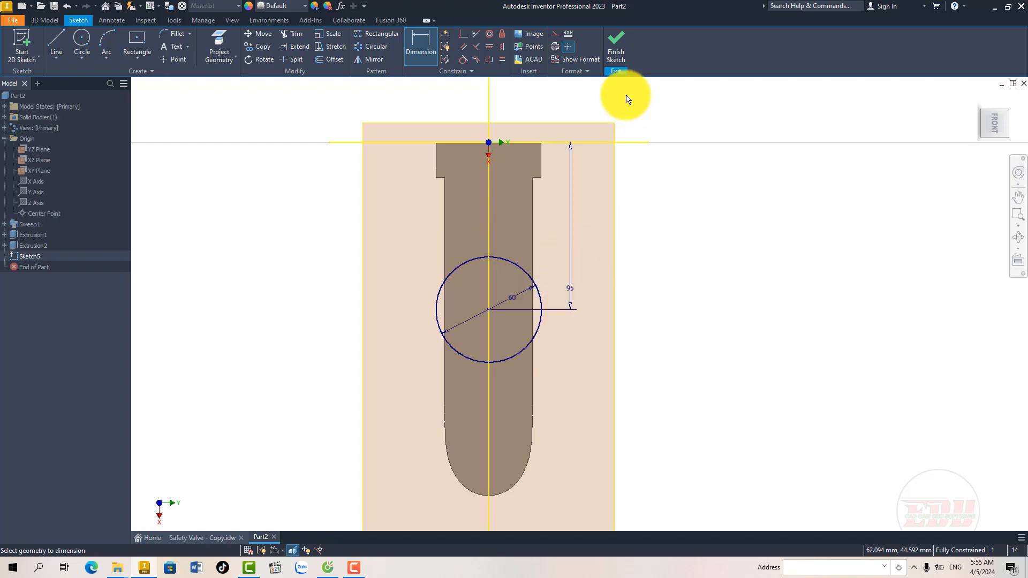
click(617, 48)
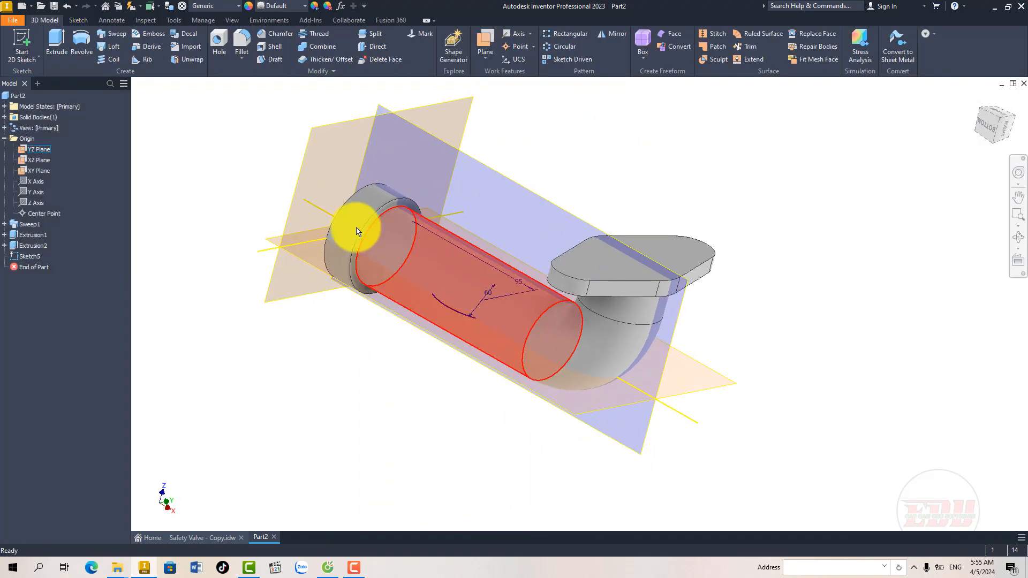
Step: Extrude both regions of the 60 mm circle 100 mm in the flipped direction, joined to the body, to form the vertical branch
click(59, 44)
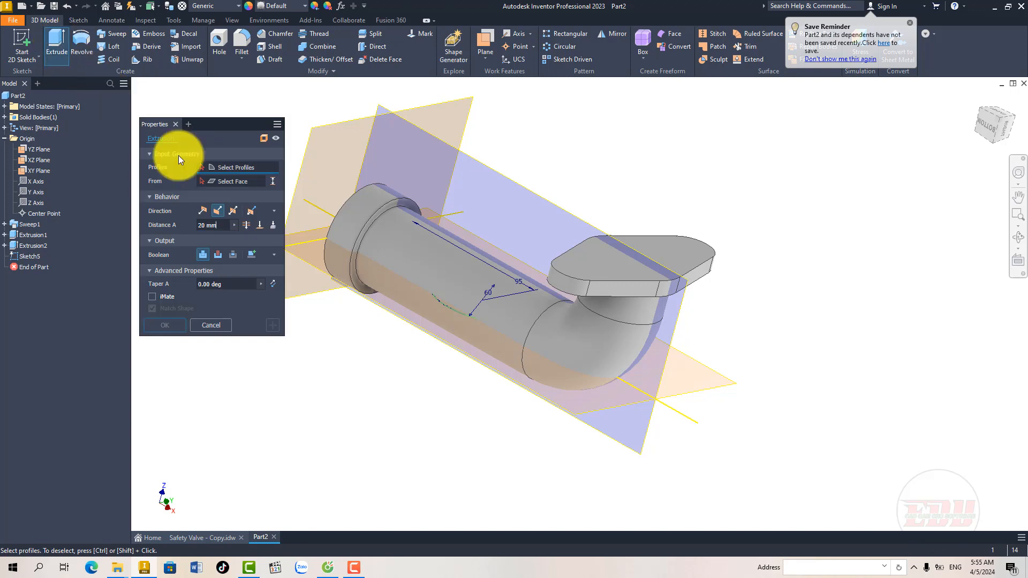
click(475, 316)
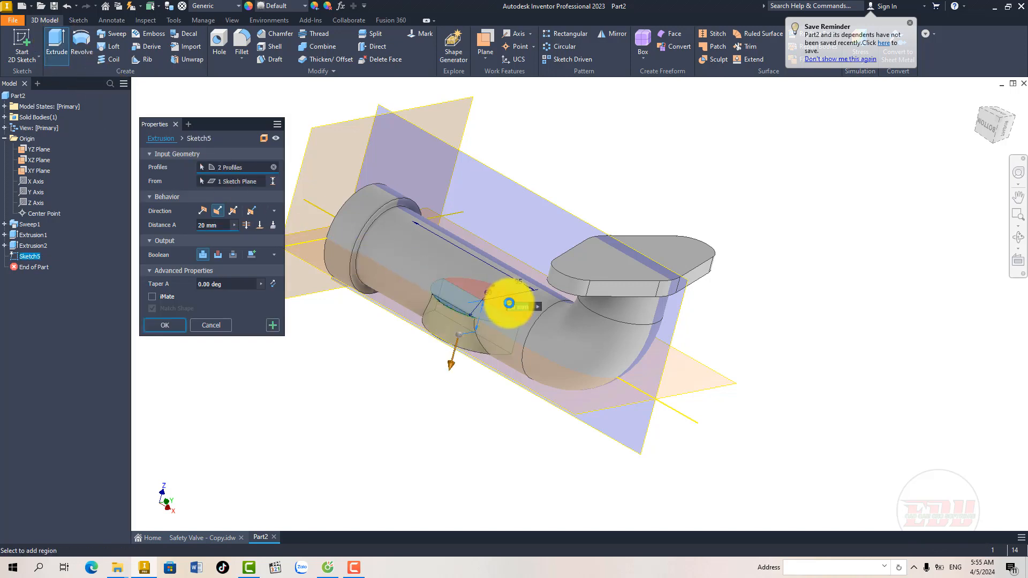
click(221, 224)
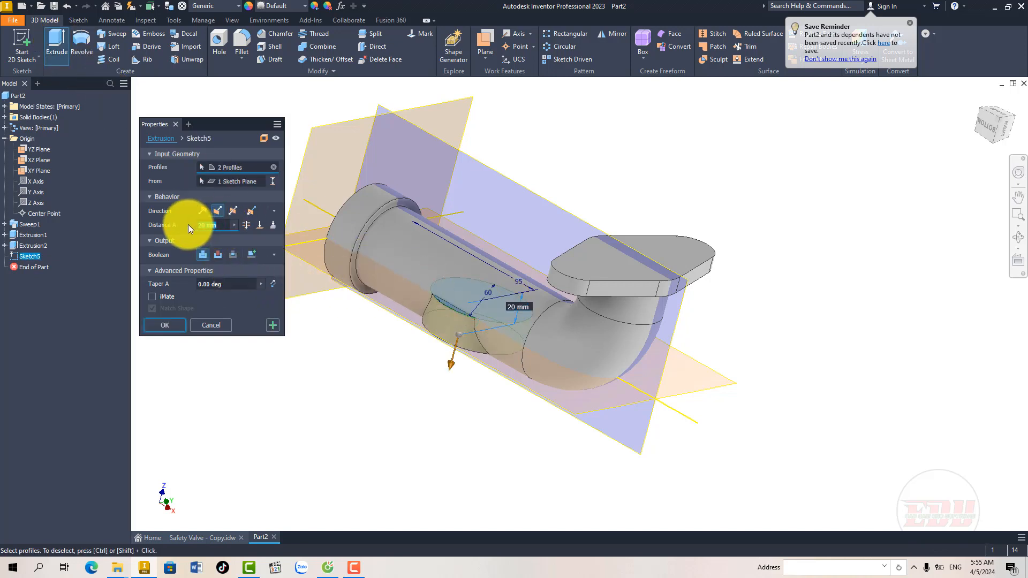
text(1)
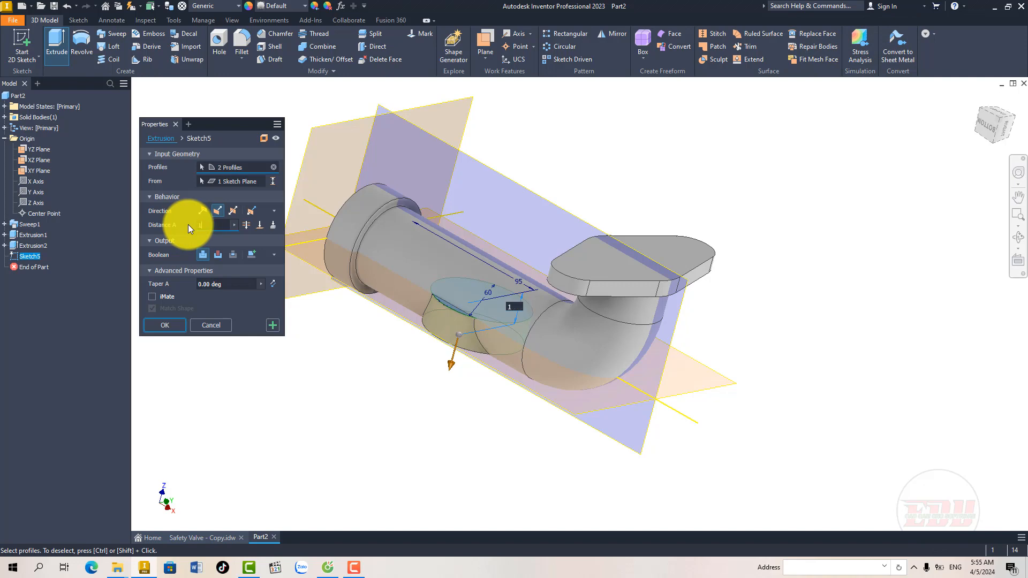
text(00)
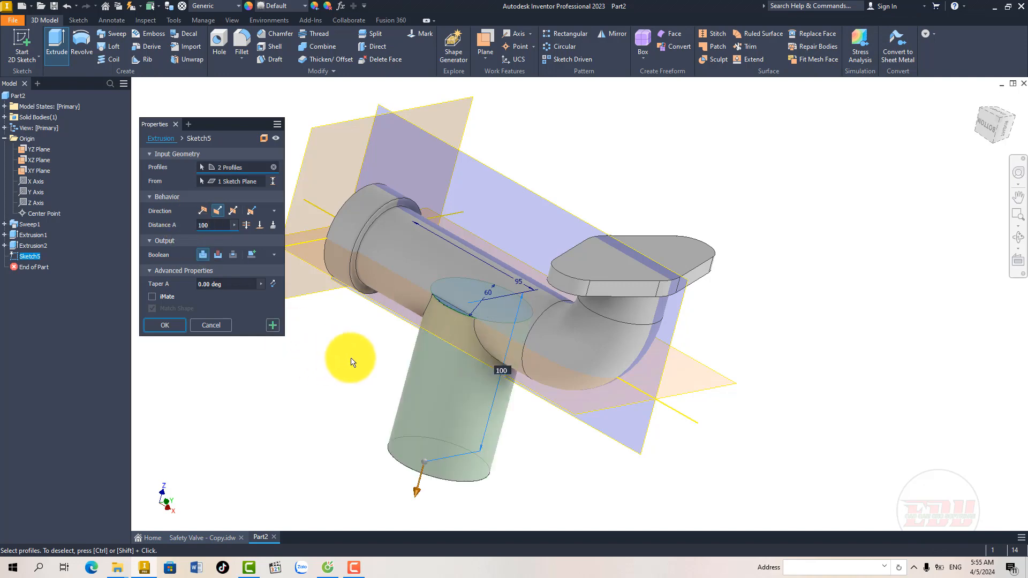
mouse_move(344, 355)
shift+middle_down()
mouse_move(360, 361)
mouse_move(284, 383)
mouse_move(316, 384)
shift+middle_up()
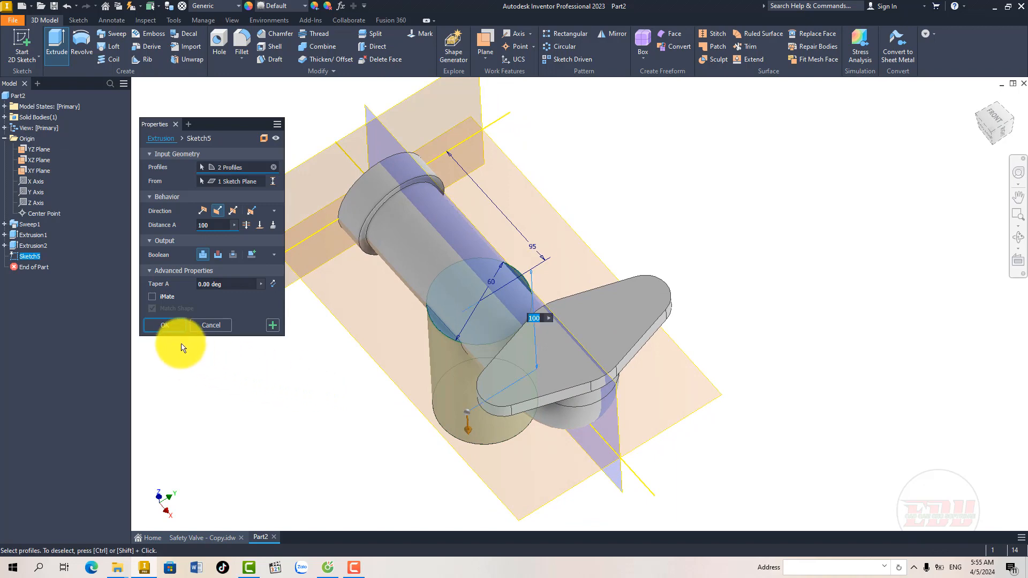
click(172, 327)
Step: Inspect the branch's junction with the tube and compare it with the Sheet 6 section and isometric views
shift+middle_drag(373, 338, 393, 331)
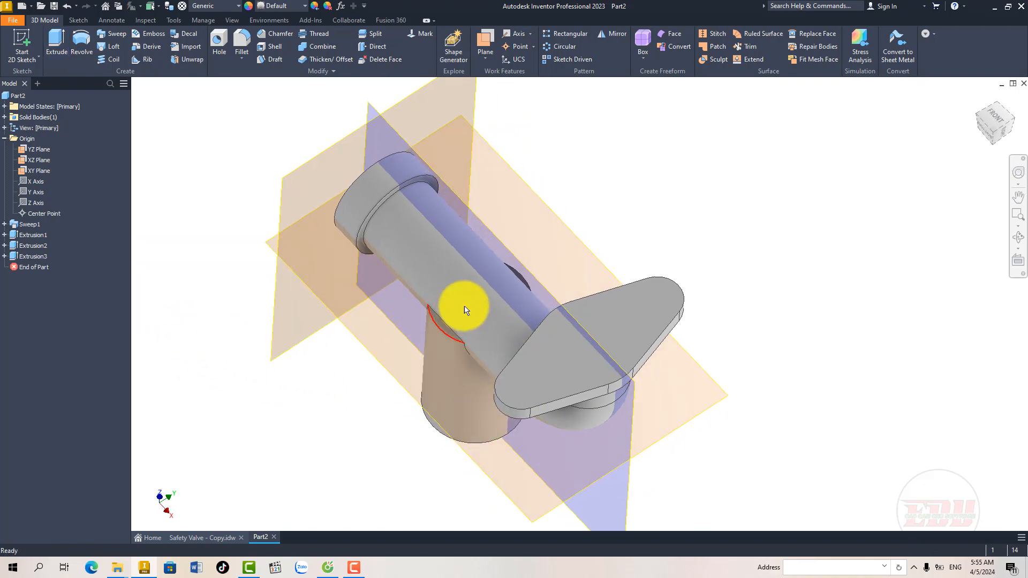
scroll(473, 252, up, 3)
scroll(461, 305, down, 4)
middle_drag(477, 320, 473, 305)
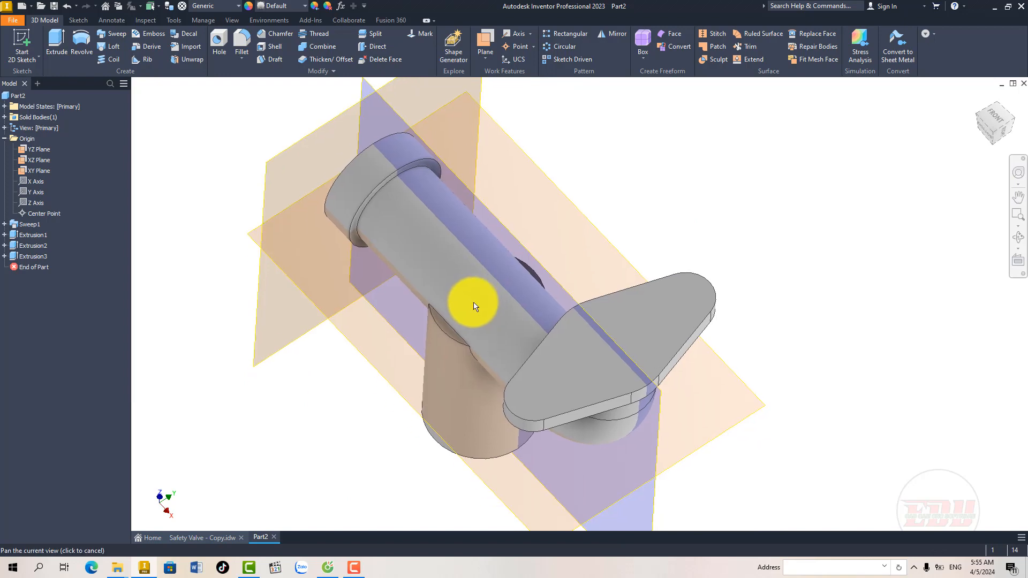
click(217, 537)
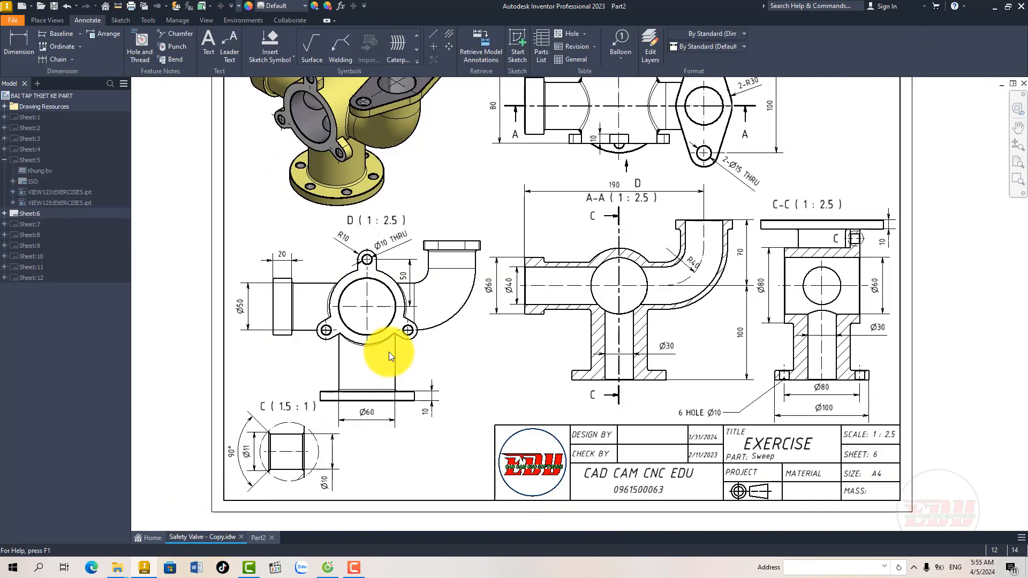
middle_drag(523, 344, 501, 349)
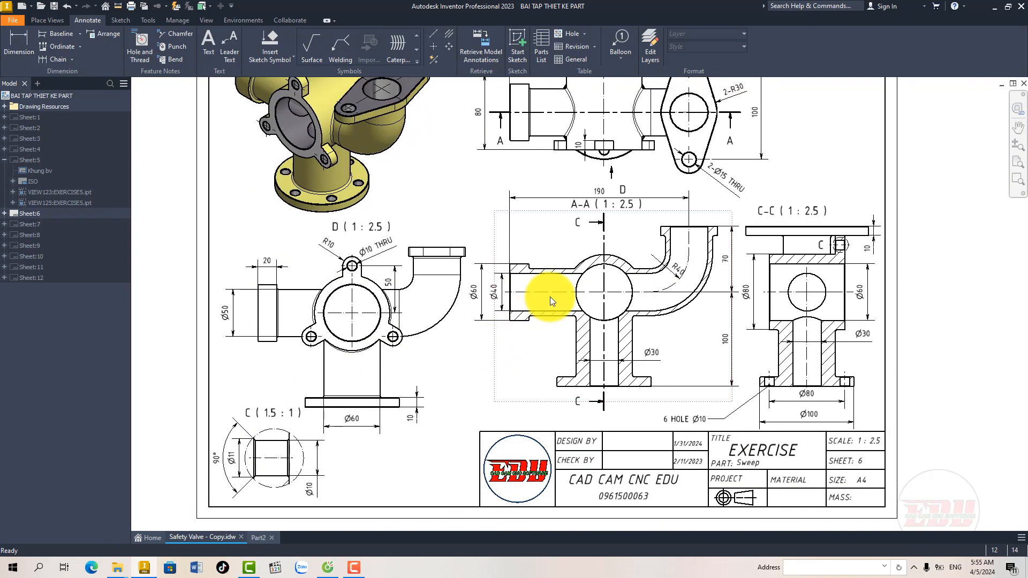
mouse_move(544, 291)
middle_down()
mouse_move(516, 291)
mouse_move(503, 331)
middle_up()
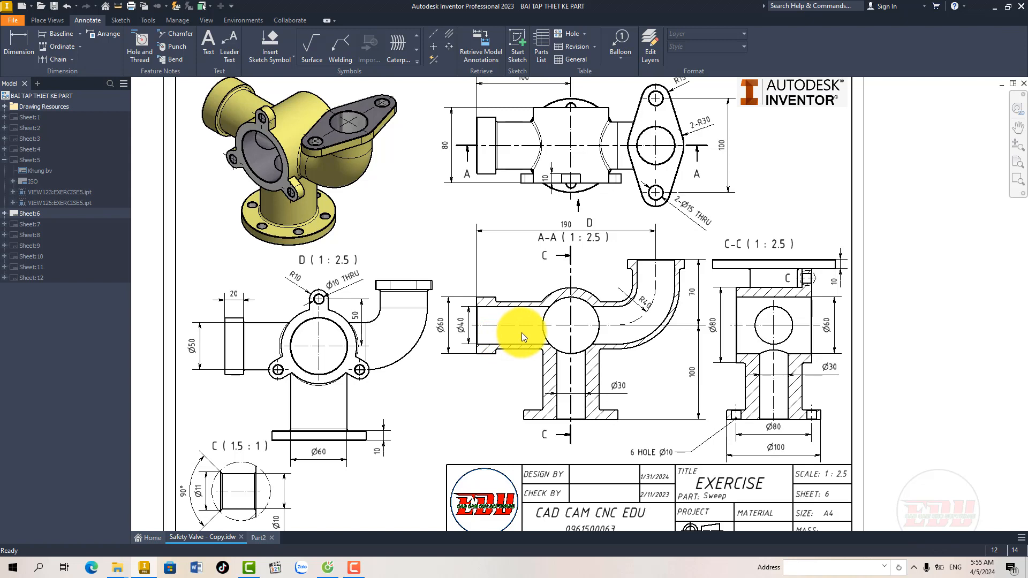
Step: Review the section views on Sheet 6, and start a new sketch in Part2 on the vertical XZ plane through the tube's axis
mouse_move(517, 337)
middle_down()
mouse_move(504, 338)
mouse_move(530, 335)
middle_up()
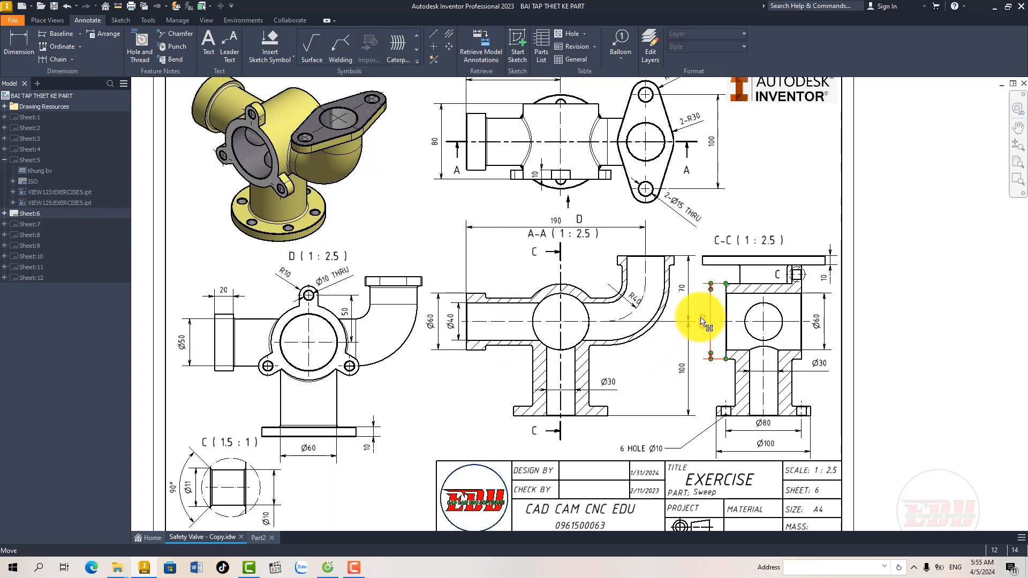
middle_drag(674, 323, 682, 313)
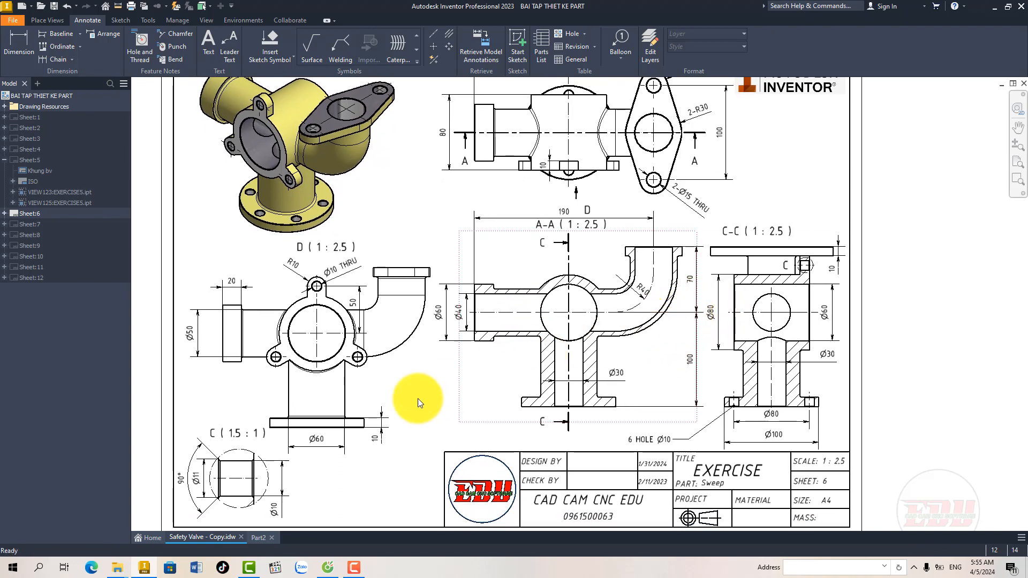
click(259, 537)
shift+middle_drag(439, 352, 519, 301)
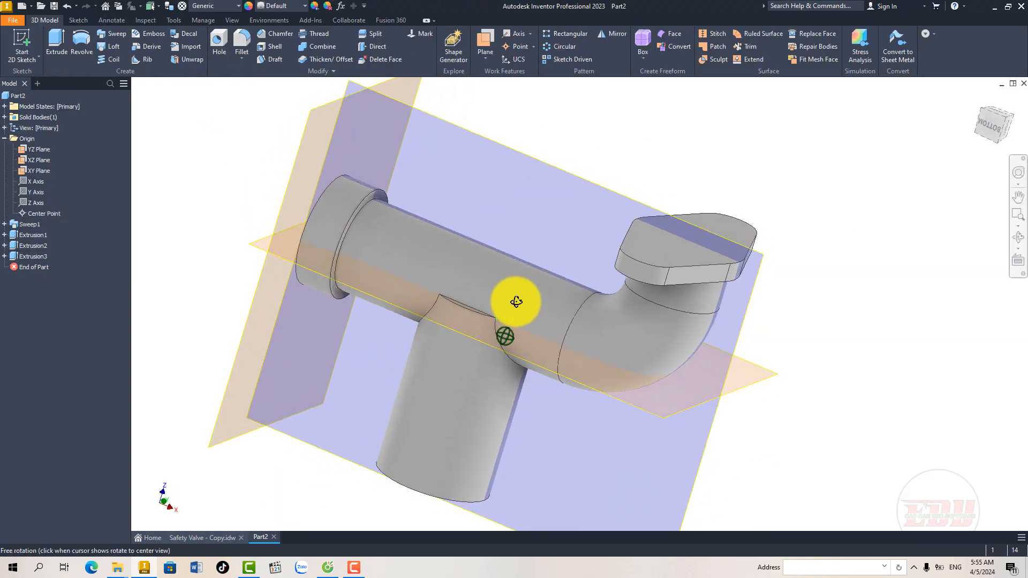
click(527, 158)
click(536, 152)
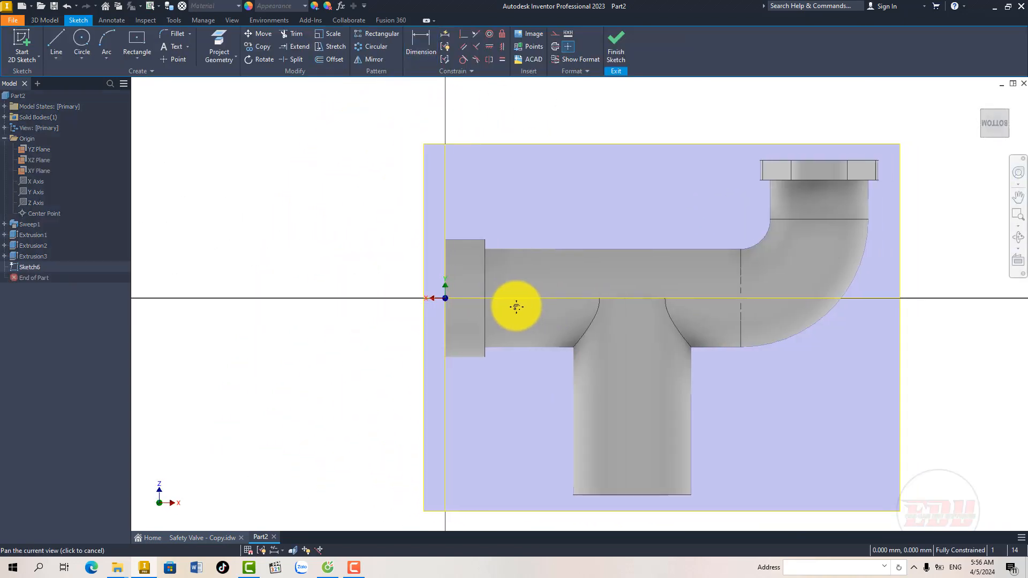
click(81, 37)
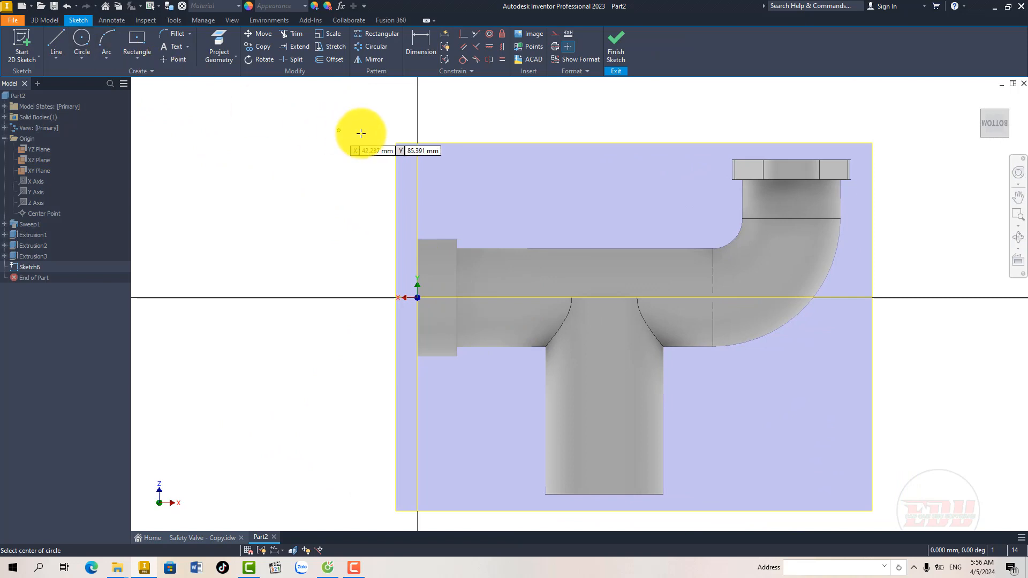
key(Escape)
Step: Project the XY plane and the bottom end of the vertical branch into the sketch
middle_drag(562, 283, 506, 270)
click(204, 63)
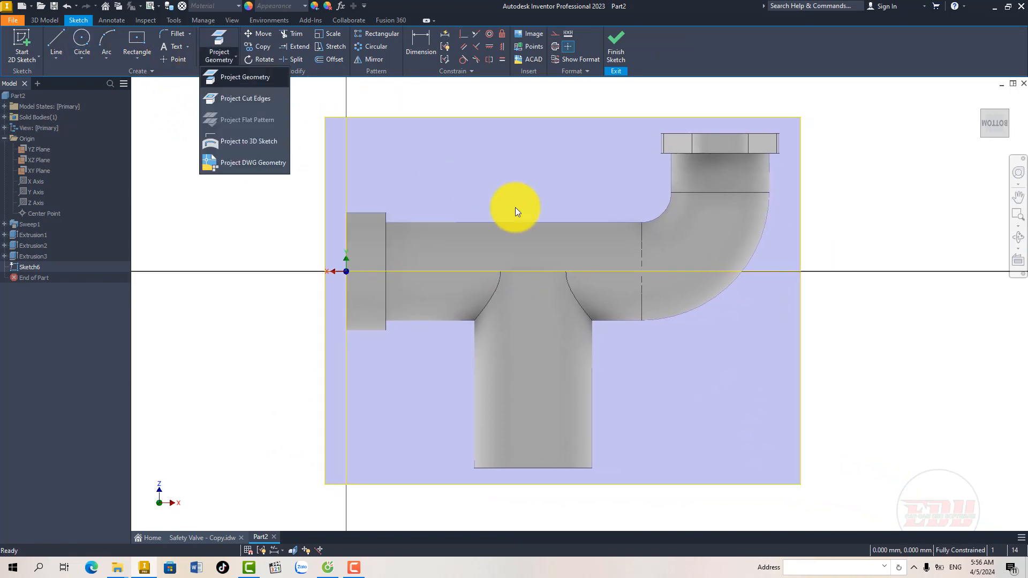
click(239, 77)
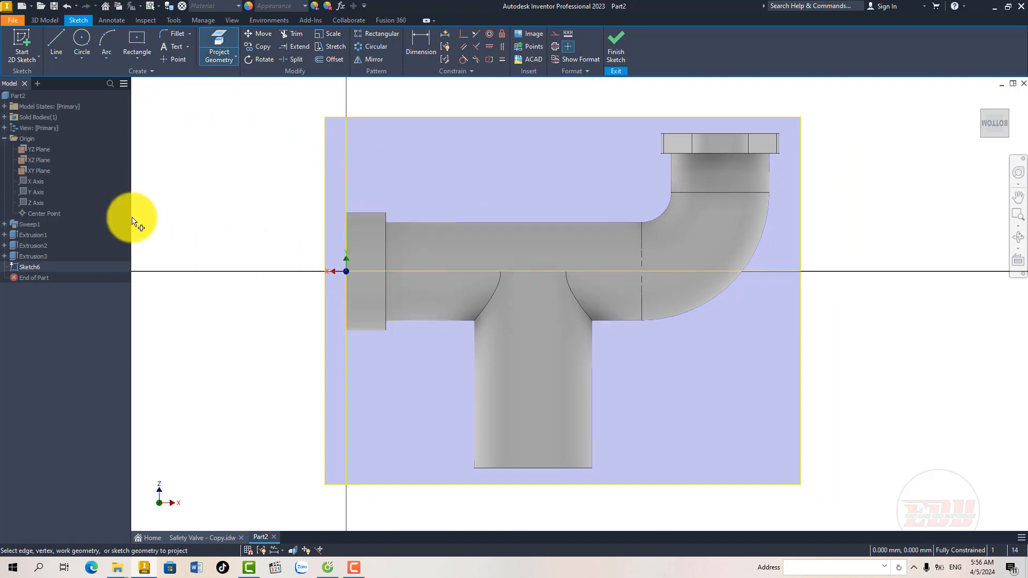
click(39, 169)
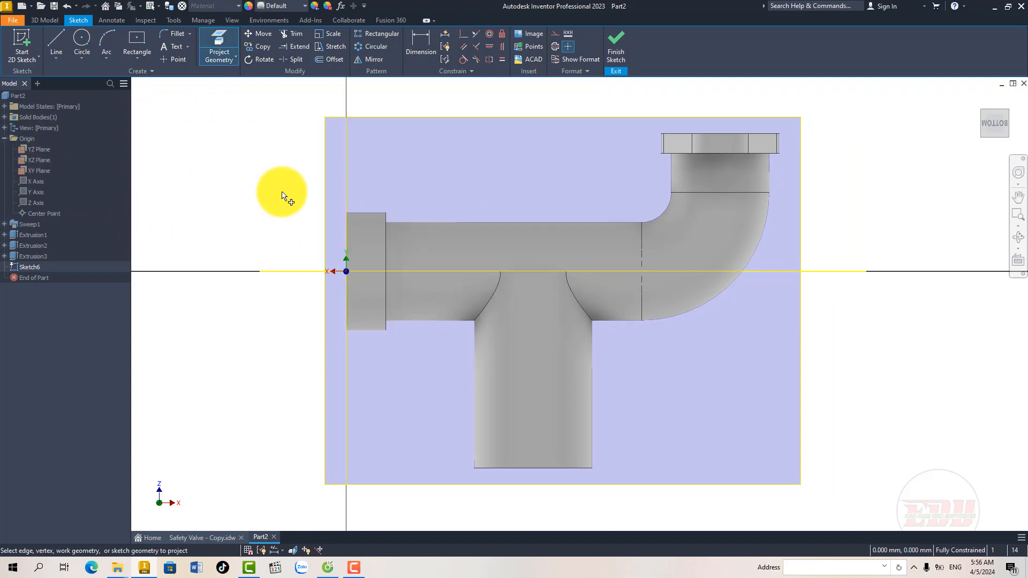
right_click(284, 191)
click(328, 191)
middle_drag(351, 245, 327, 234)
click(217, 34)
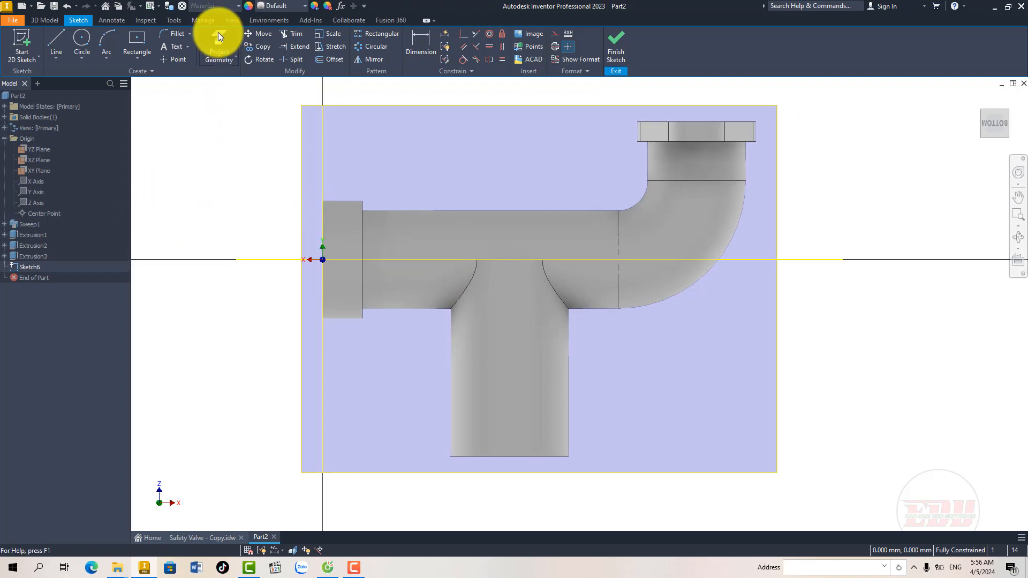
click(509, 459)
right_click(506, 336)
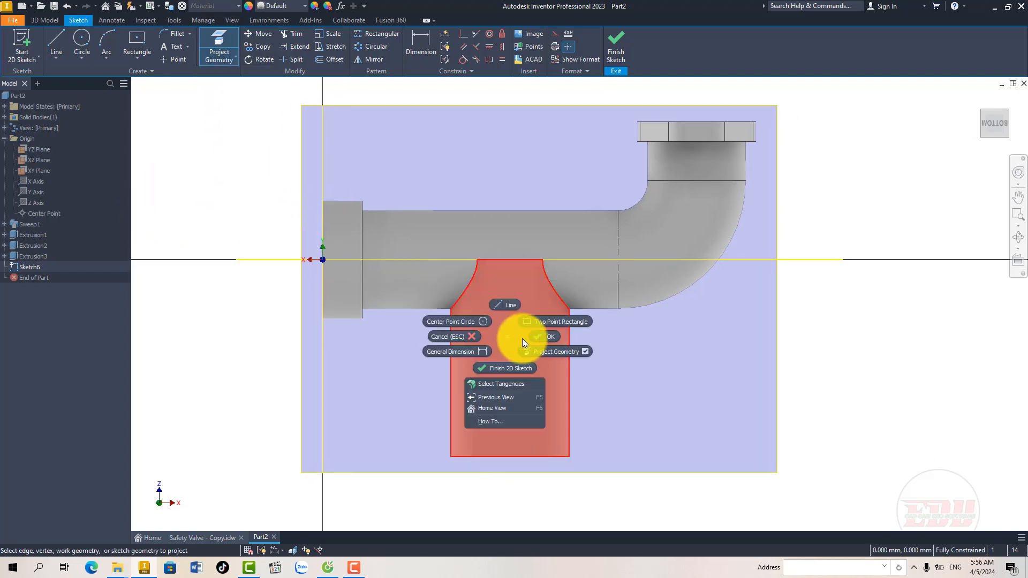
click(542, 338)
middle_drag(511, 329, 489, 339)
Step: Slice the model at the sketch plane and convert both projected lines to construction geometry
key(F7)
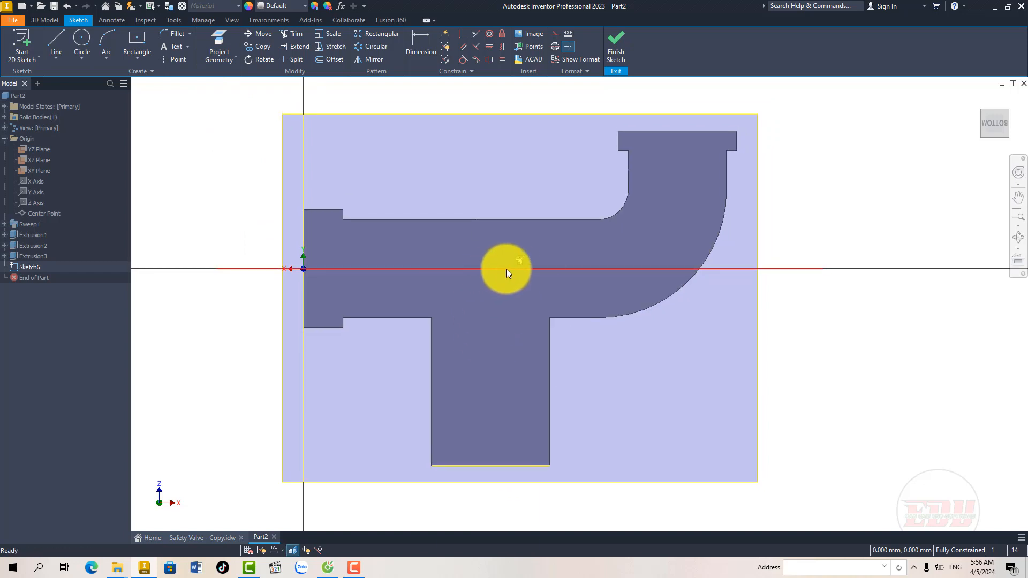
right_click(487, 268)
click(524, 268)
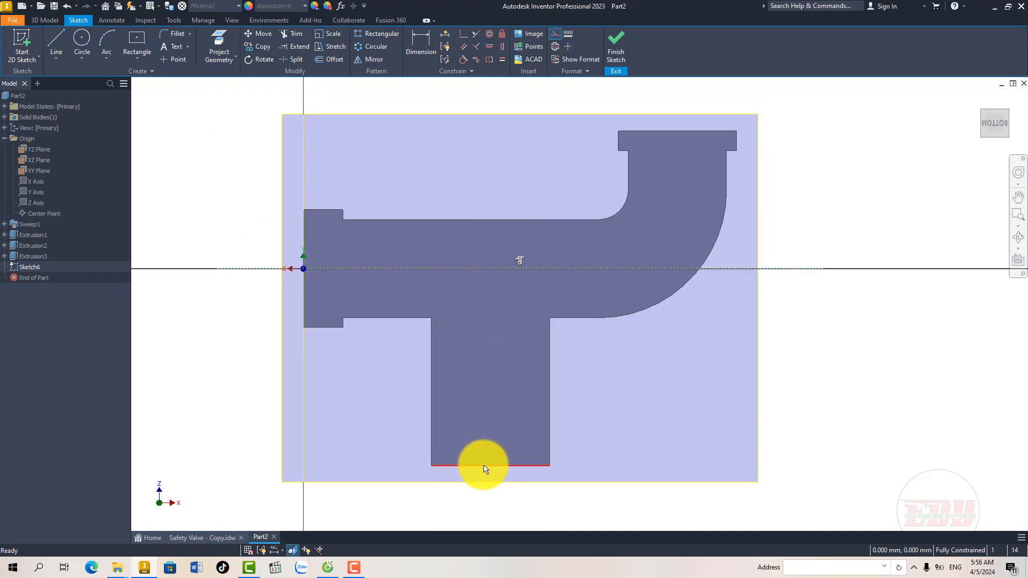
click(484, 465)
right_click(484, 465)
click(516, 463)
middle_drag(487, 326, 483, 302)
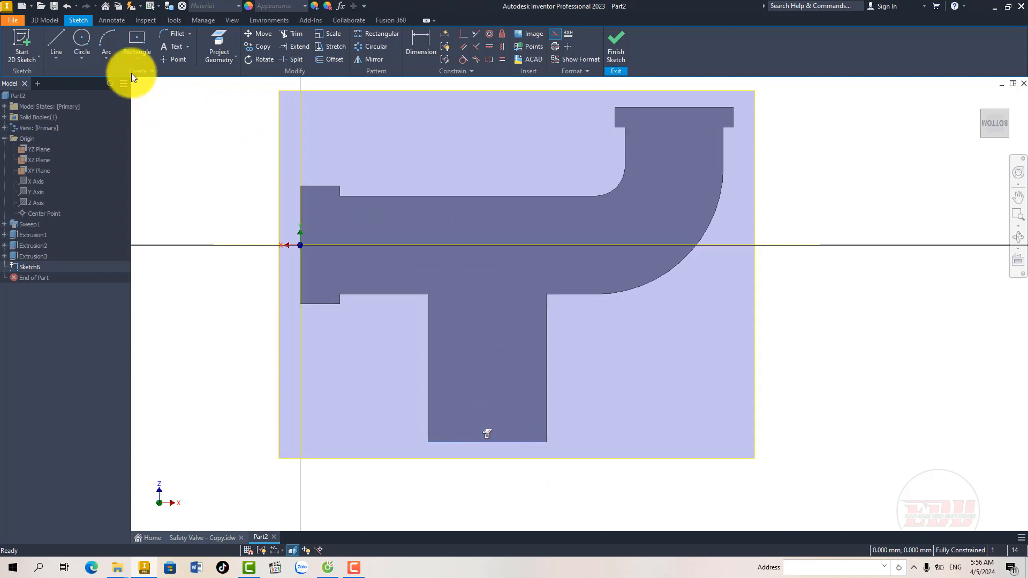
Step: Draw an 80 mm diameter circle centred on the tube's projected centreline above the vertical branch
click(86, 38)
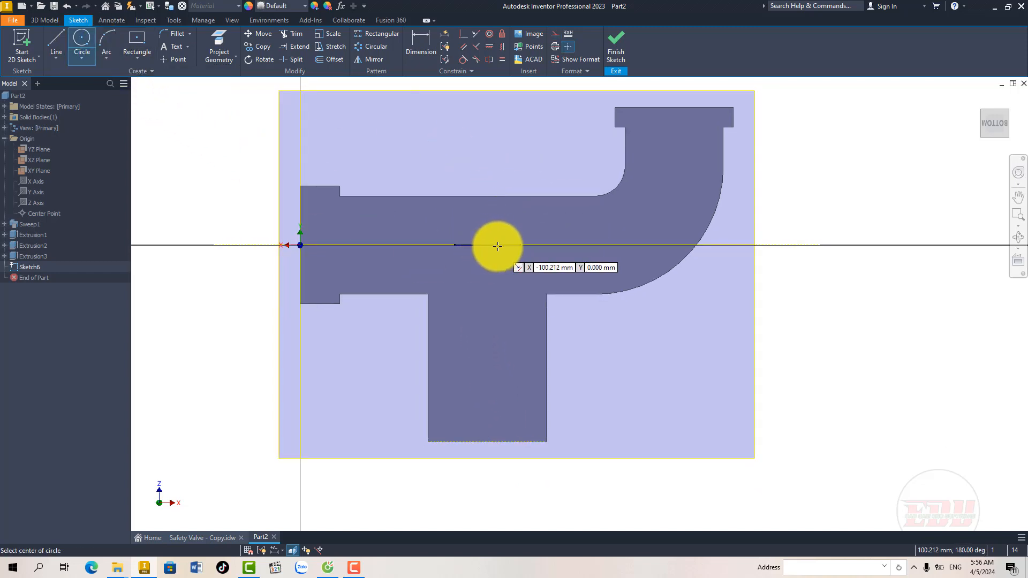
click(497, 245)
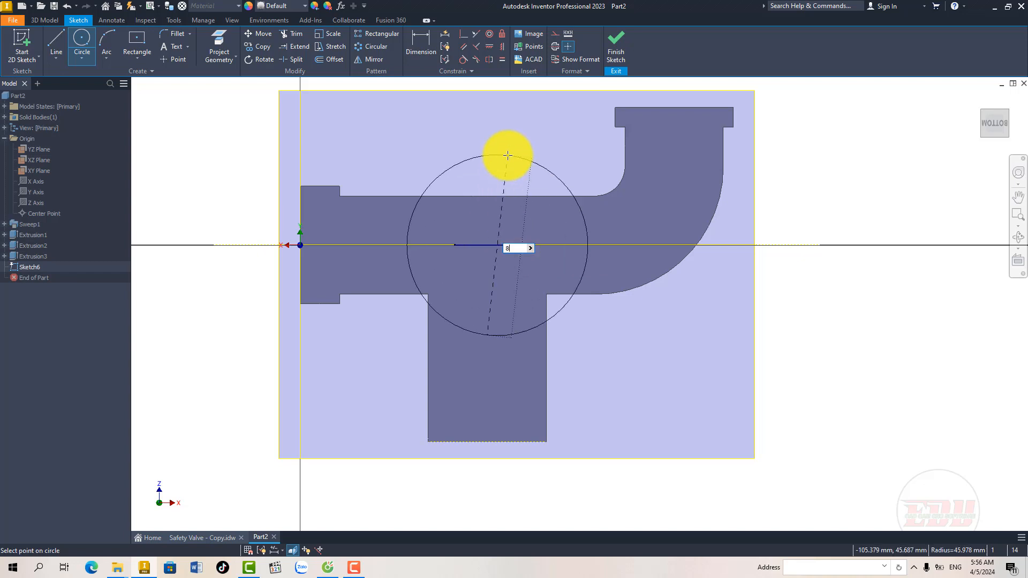
key(Return)
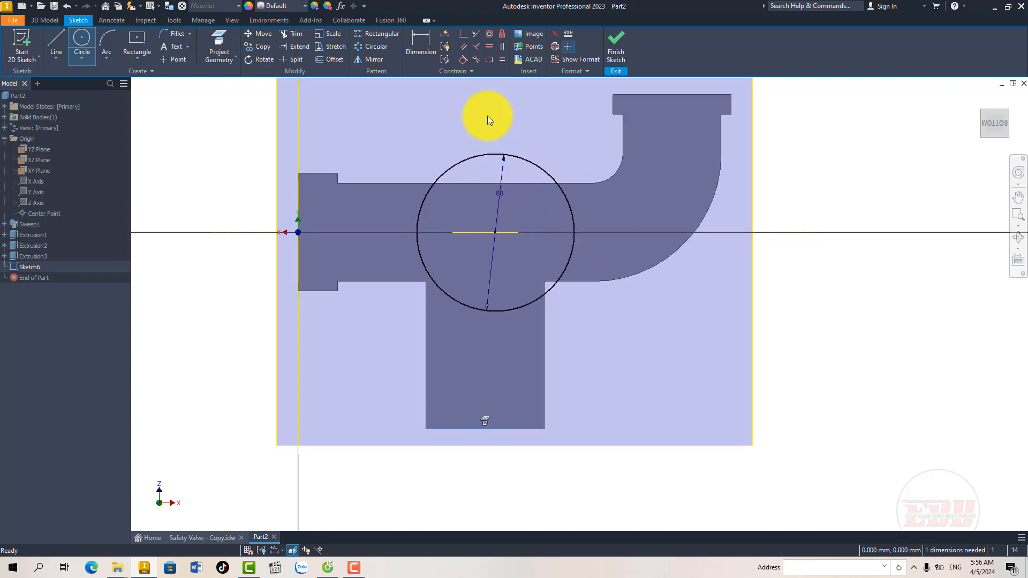
key(Escape)
Step: Align the circle's centre vertically with the midpoint of the branch's bottom edge and finish the sketch
click(501, 47)
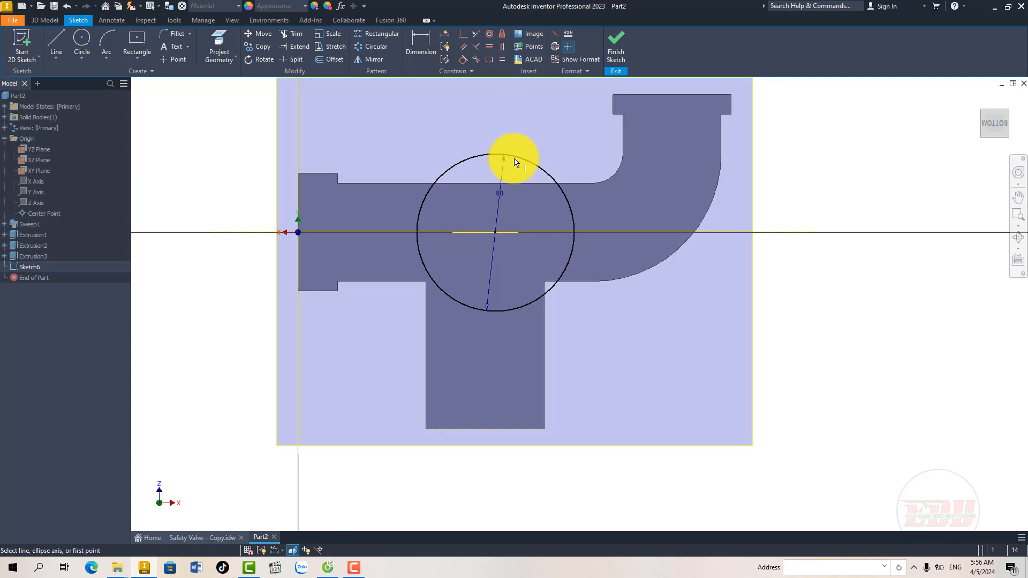
click(495, 233)
click(485, 430)
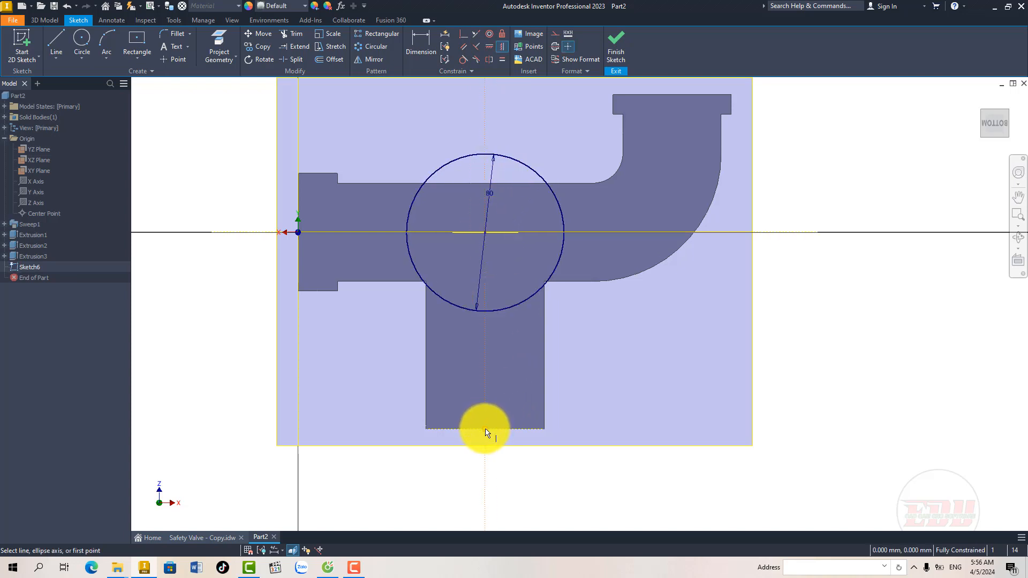
key(Escape)
middle_drag(489, 278, 481, 316)
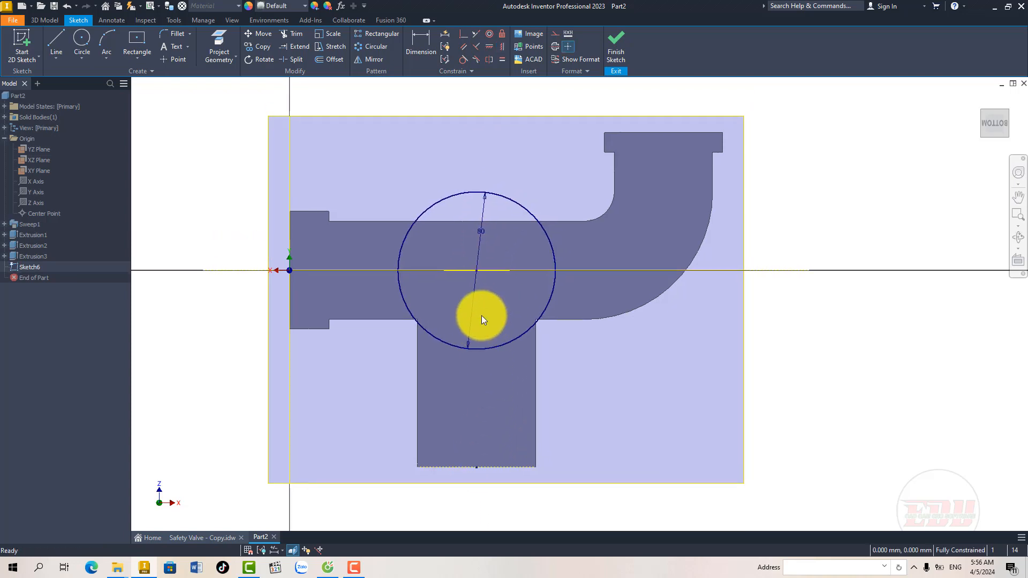
click(612, 53)
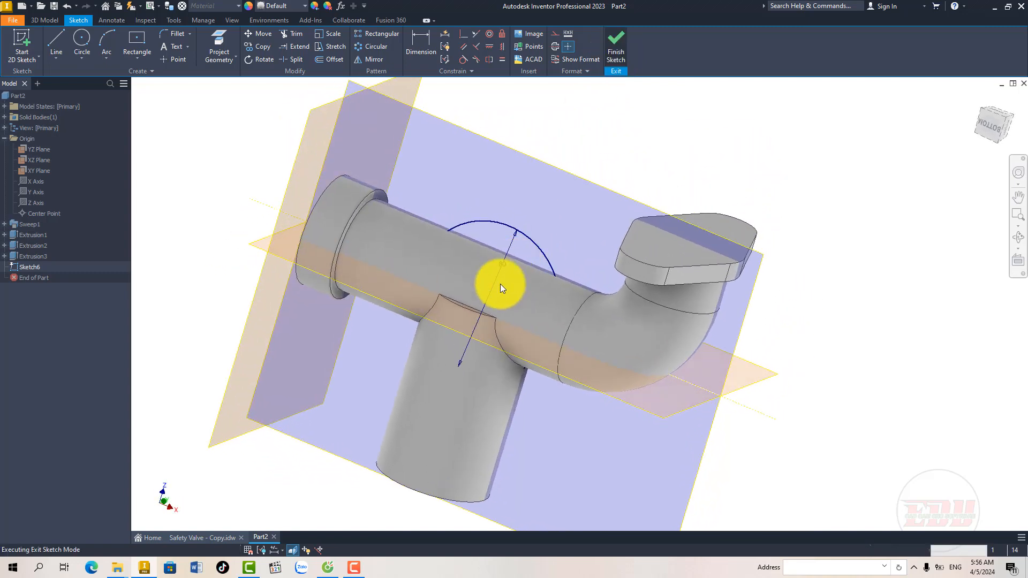
Step: Set up an extrusion of the 80 mm circle, symmetric about the sketch plane and joined to the body
shift+middle_drag(440, 298, 427, 294)
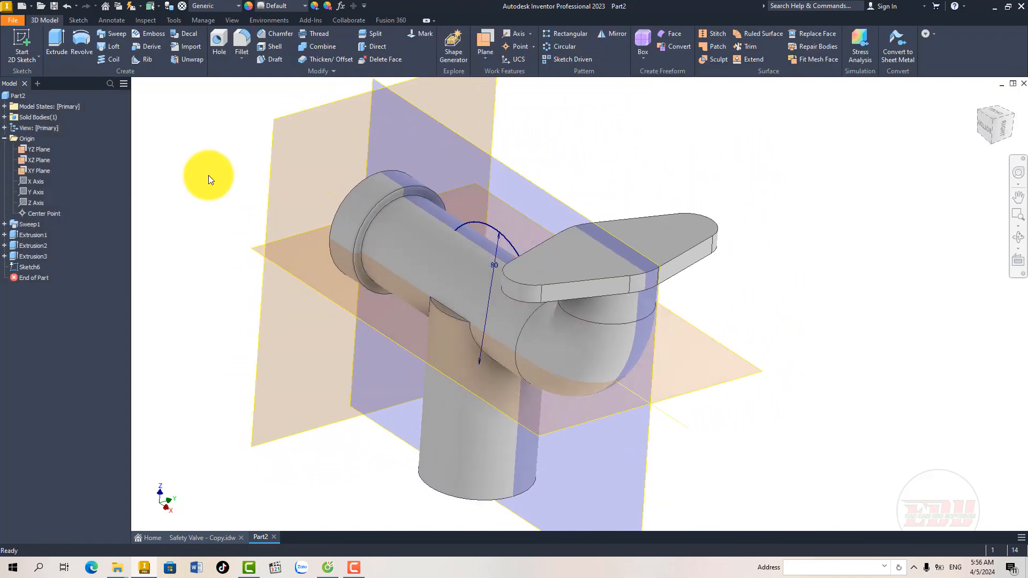
click(64, 38)
click(220, 223)
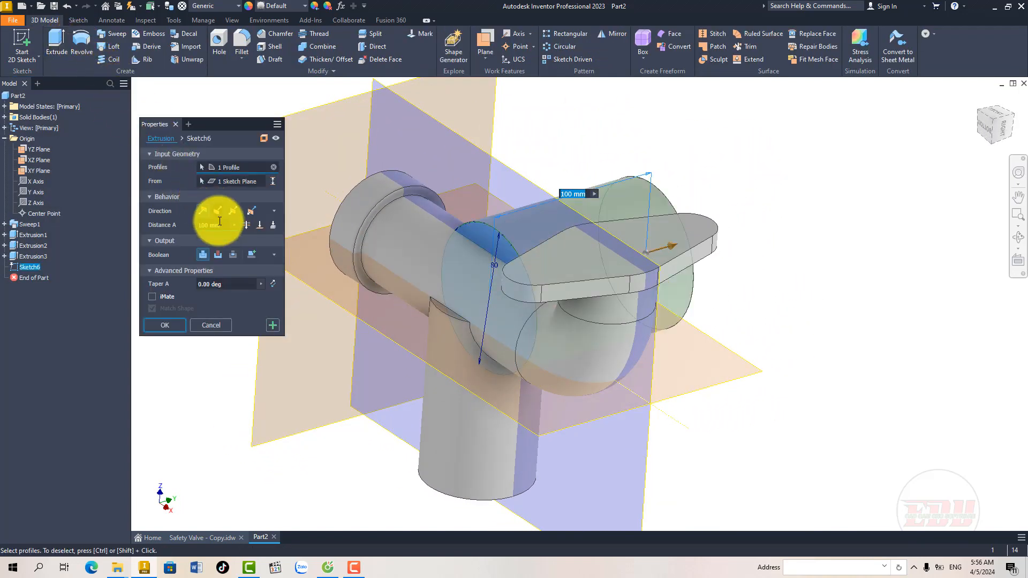
click(230, 210)
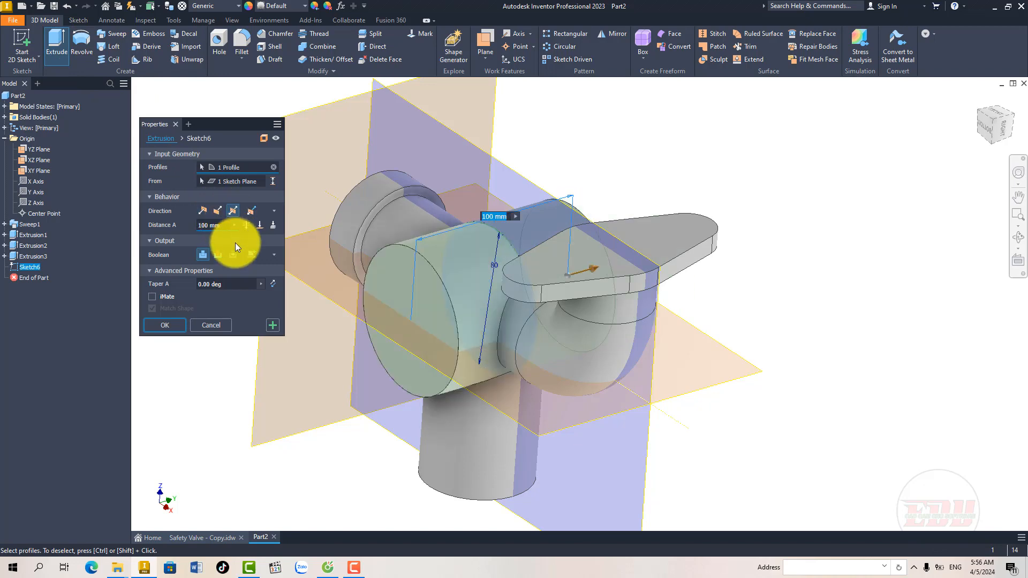
shift+middle_drag(459, 306, 485, 305)
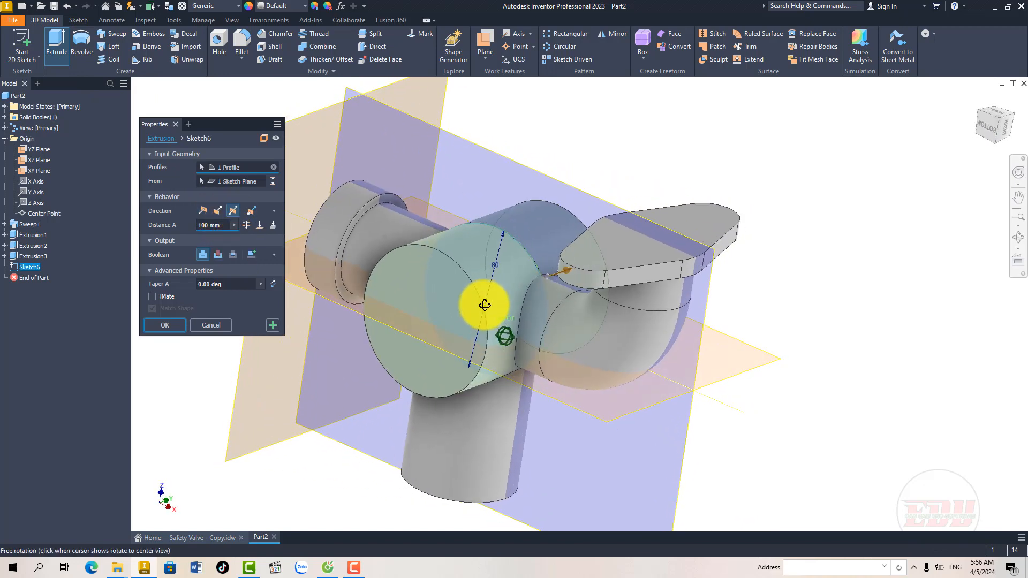
Step: Check the cross cylinder's length in the Sheet 6 top view and complete the symmetric extrusion at 80 mm
click(202, 537)
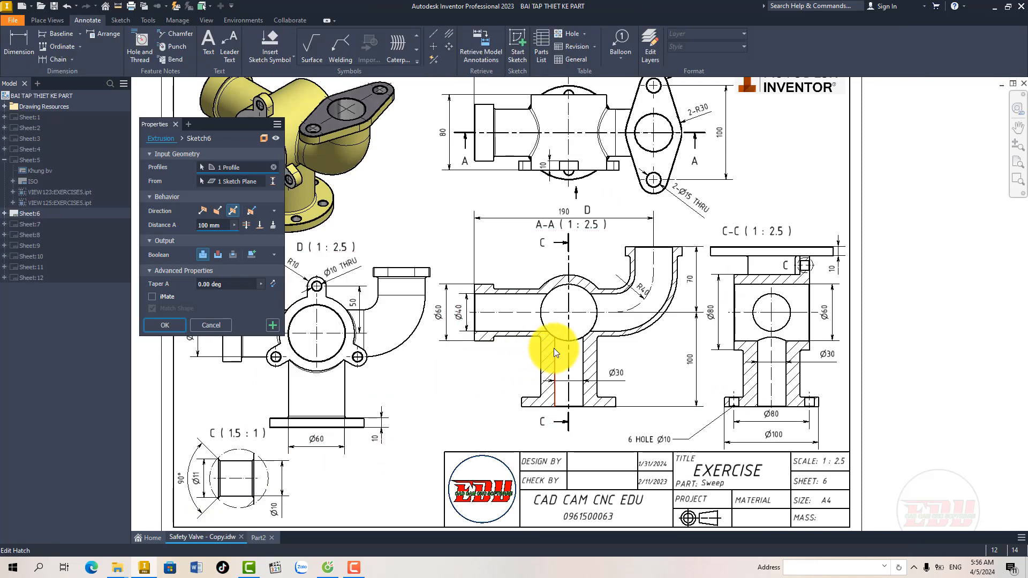
middle_drag(554, 348, 519, 338)
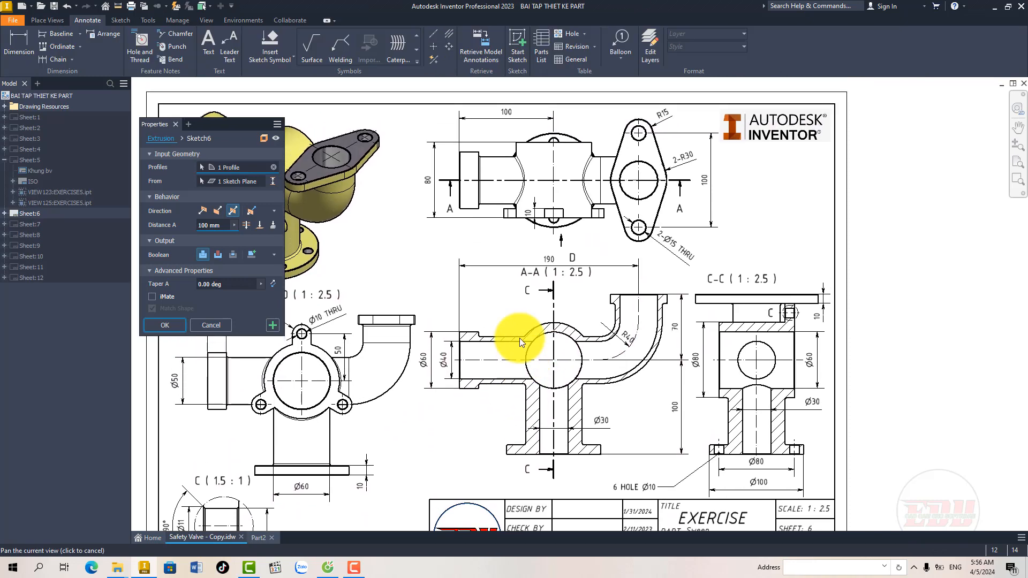
scroll(422, 179, up, 3)
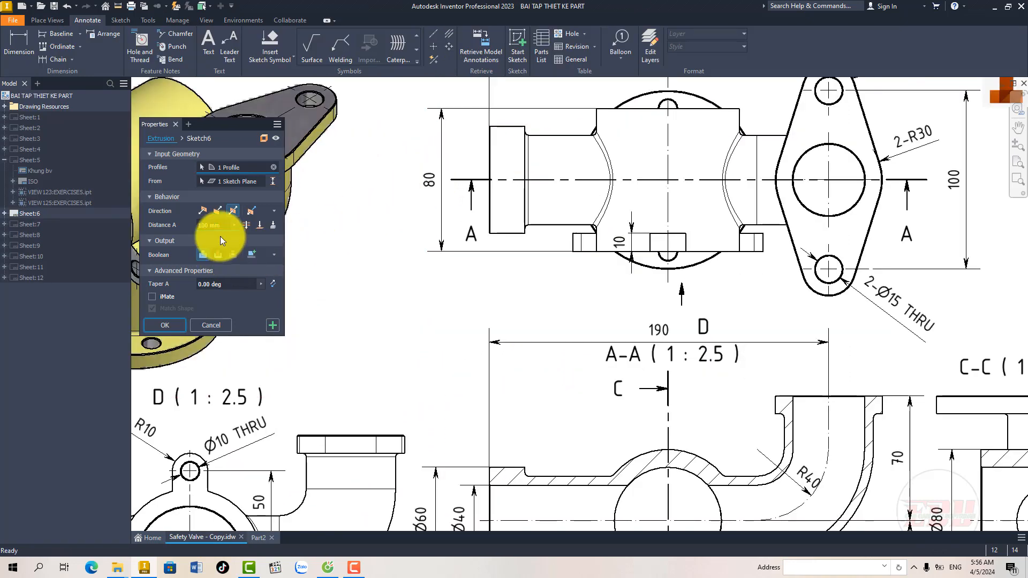
drag(223, 225, 182, 223)
text(80)
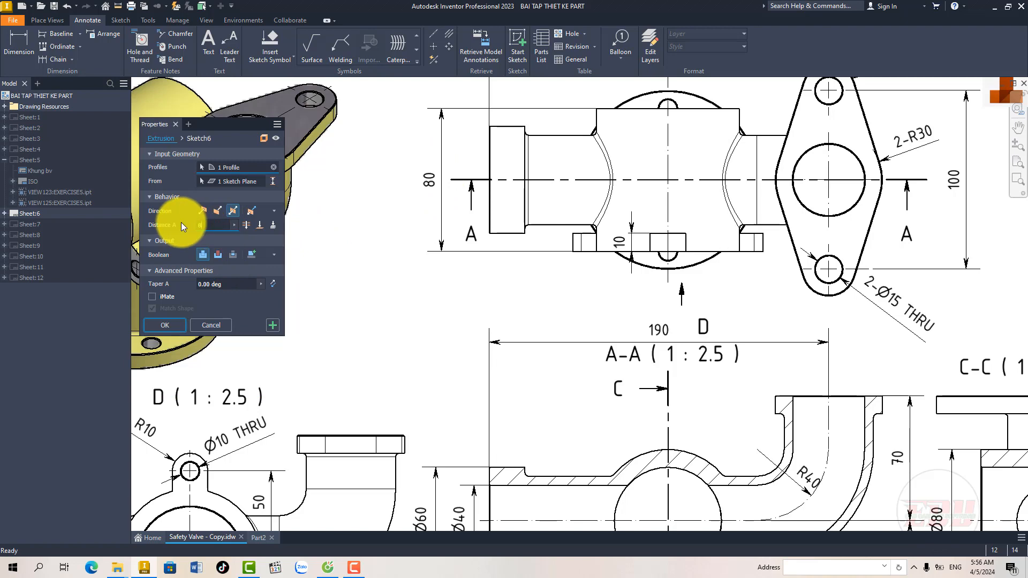
click(260, 537)
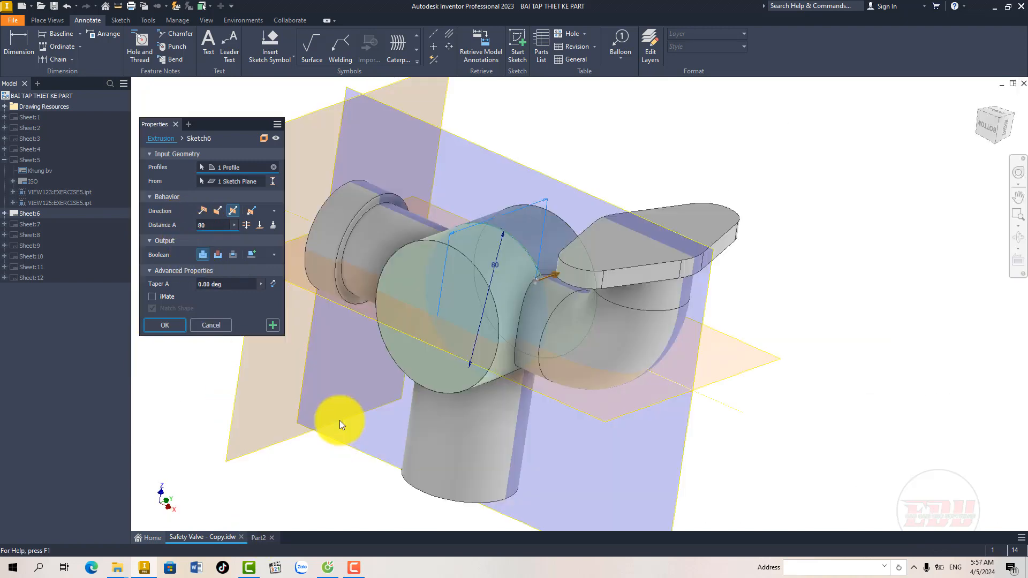
mouse_move(425, 345)
shift+middle_down()
mouse_move(470, 344)
mouse_move(497, 312)
mouse_move(491, 305)
mouse_move(487, 323)
mouse_move(567, 298)
mouse_move(462, 311)
mouse_move(489, 314)
shift+middle_up()
click(178, 330)
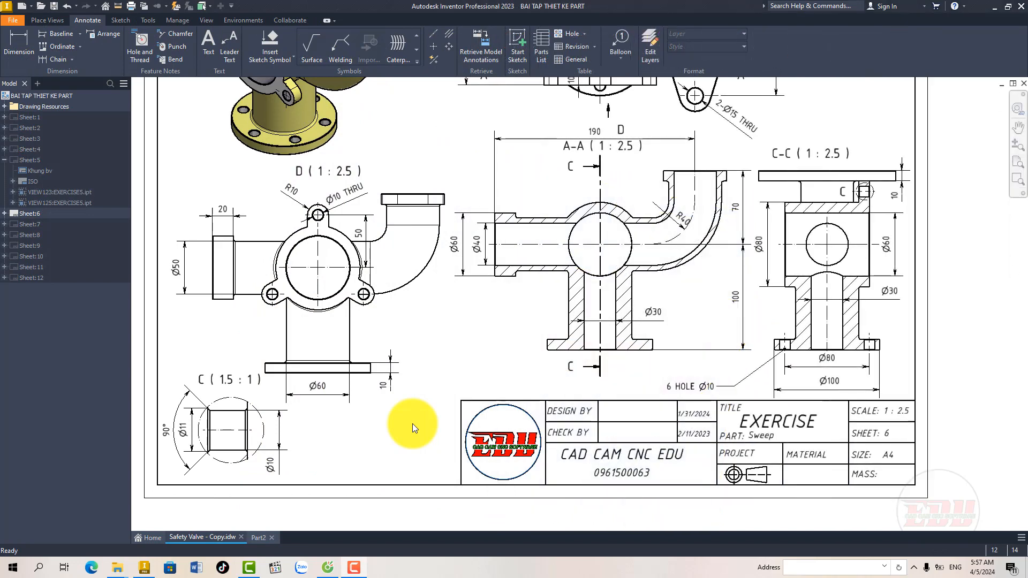
Step: Check the branch flange's dimensions on Sheet 6, and start a sketch on the bottom face of the vertical branch
middle_drag(742, 390, 667, 382)
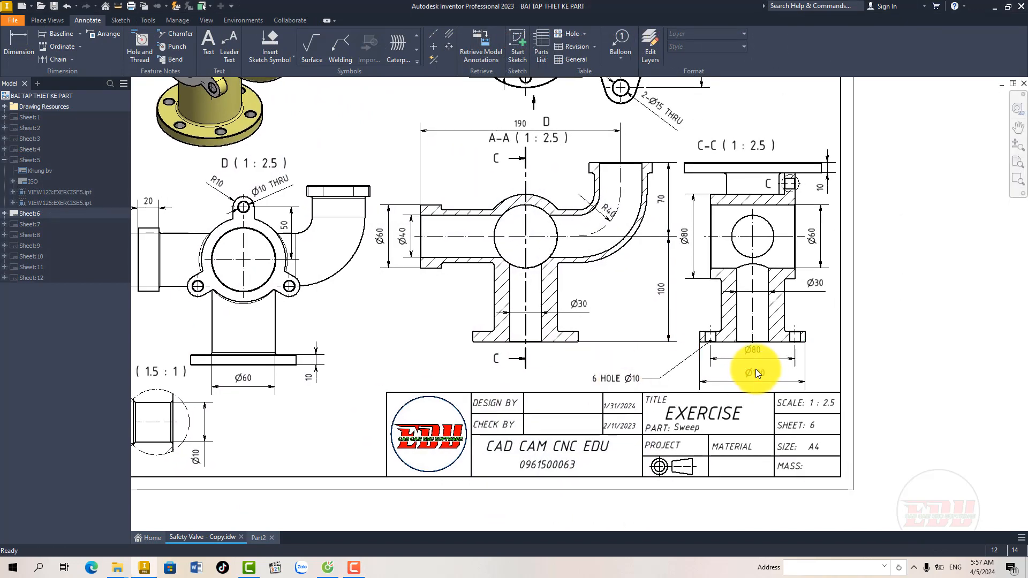
middle_drag(375, 361, 428, 349)
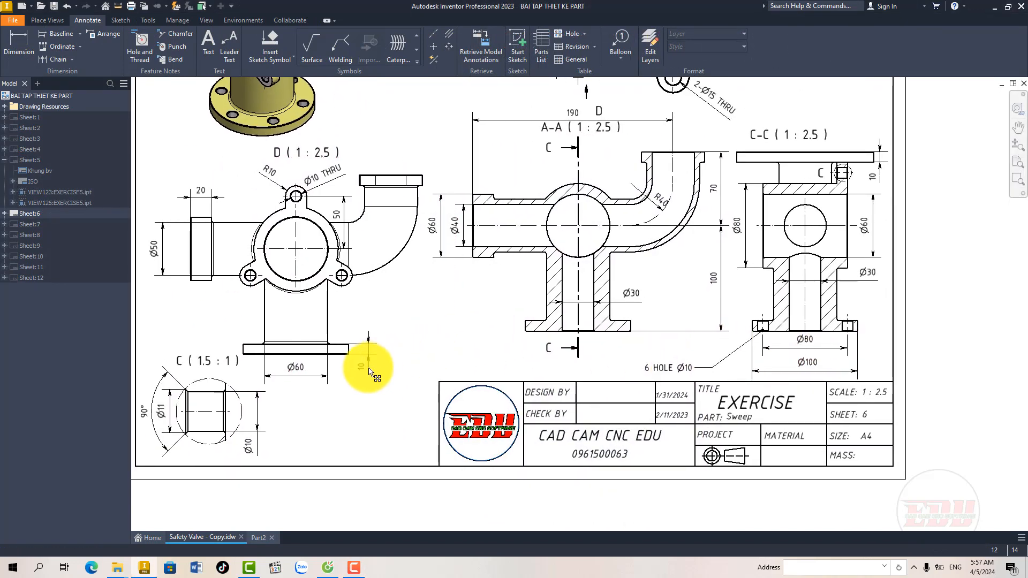
click(258, 537)
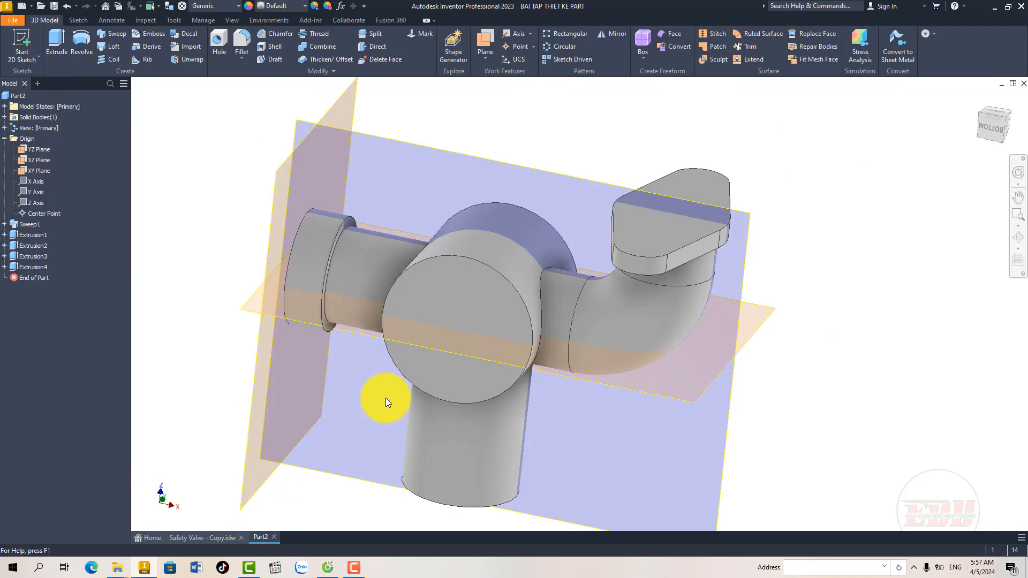
shift+middle_drag(412, 378, 426, 313)
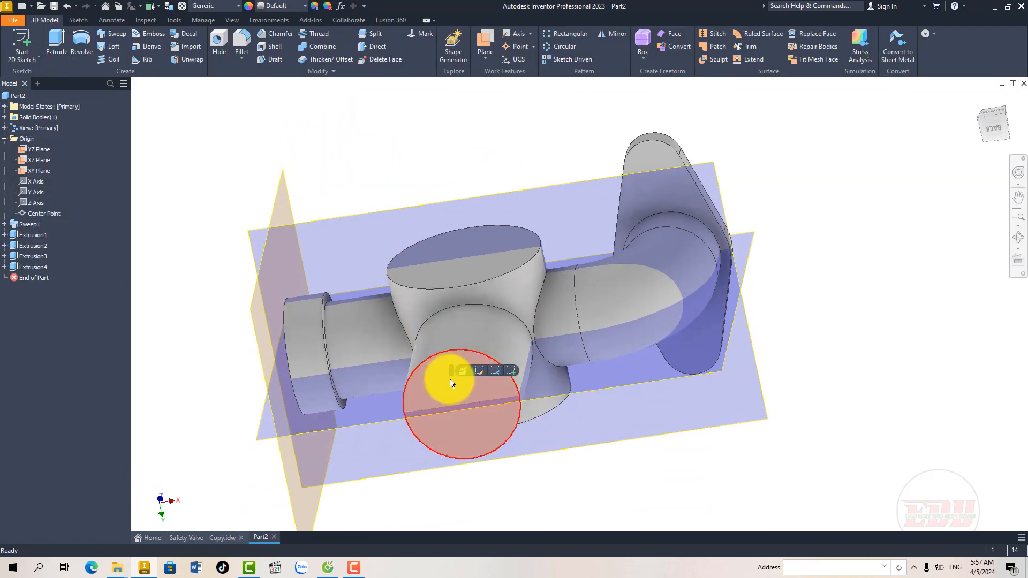
click(512, 371)
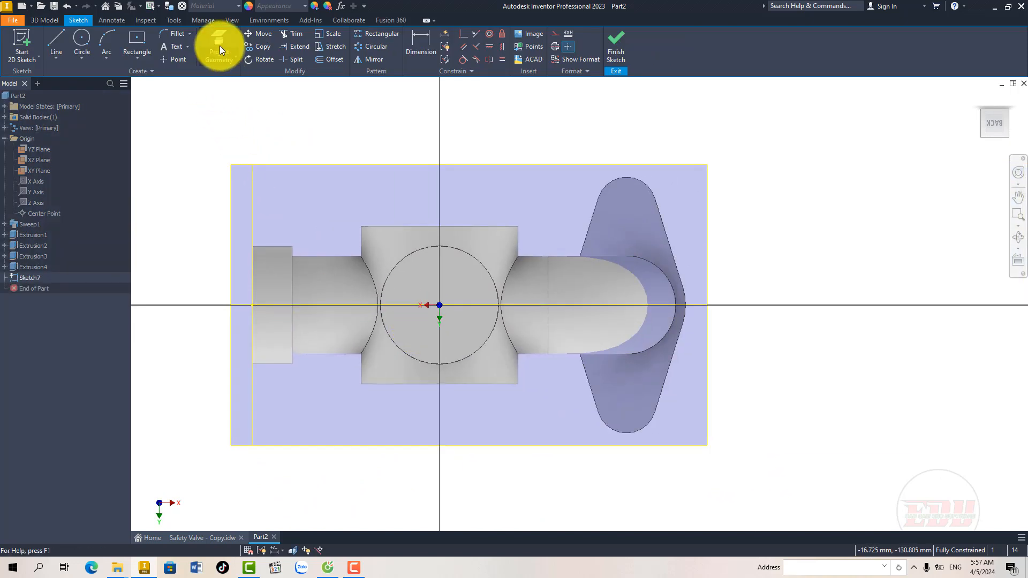
Step: Project the circular edge of the vertical branch's bottom face into the sketch
click(220, 46)
click(418, 252)
right_click(418, 252)
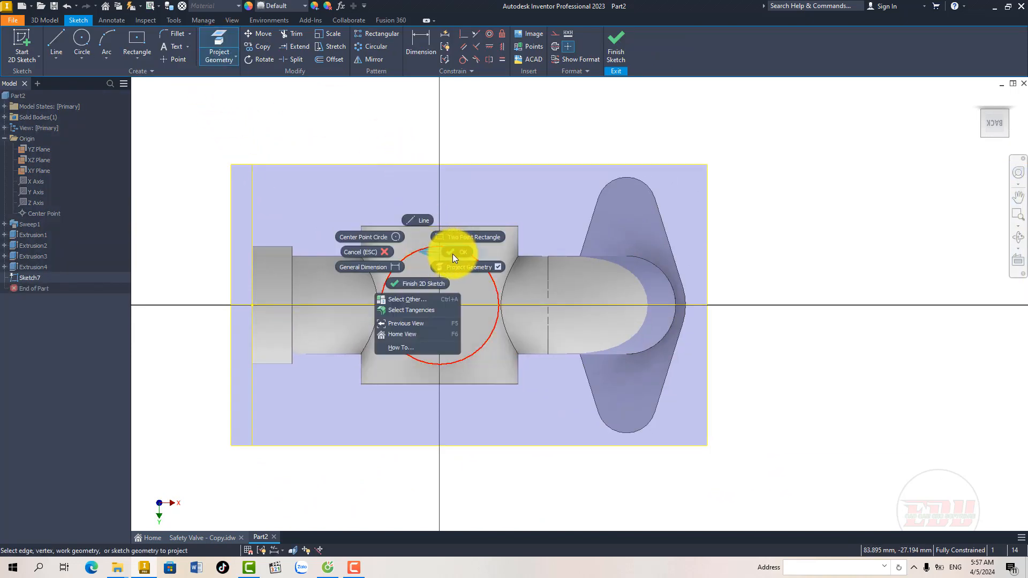
click(452, 253)
middle_drag(426, 272, 431, 298)
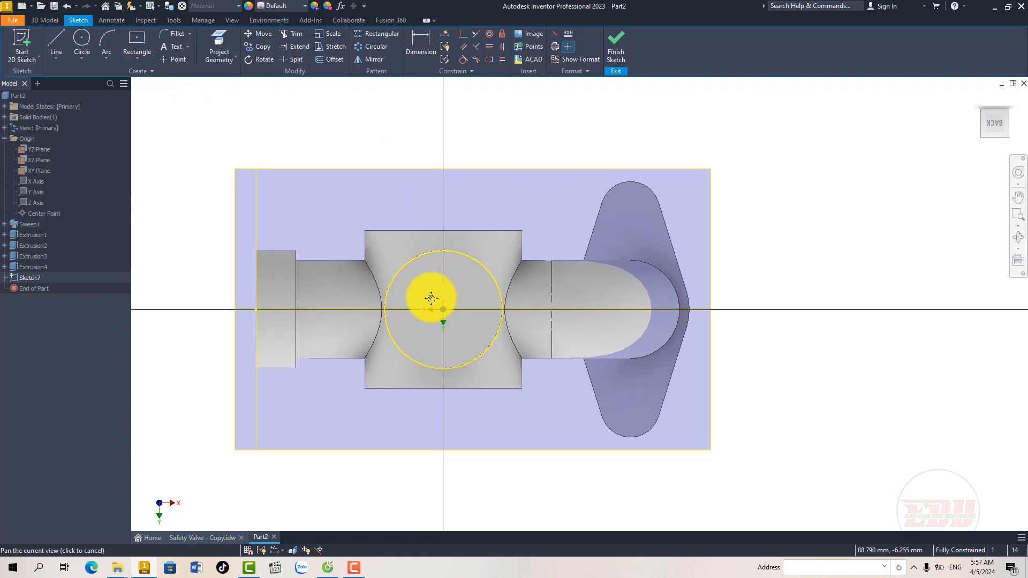
Step: Draw a 100 mm diameter circle centred on the sketch origin and finish the sketch
click(82, 38)
click(443, 310)
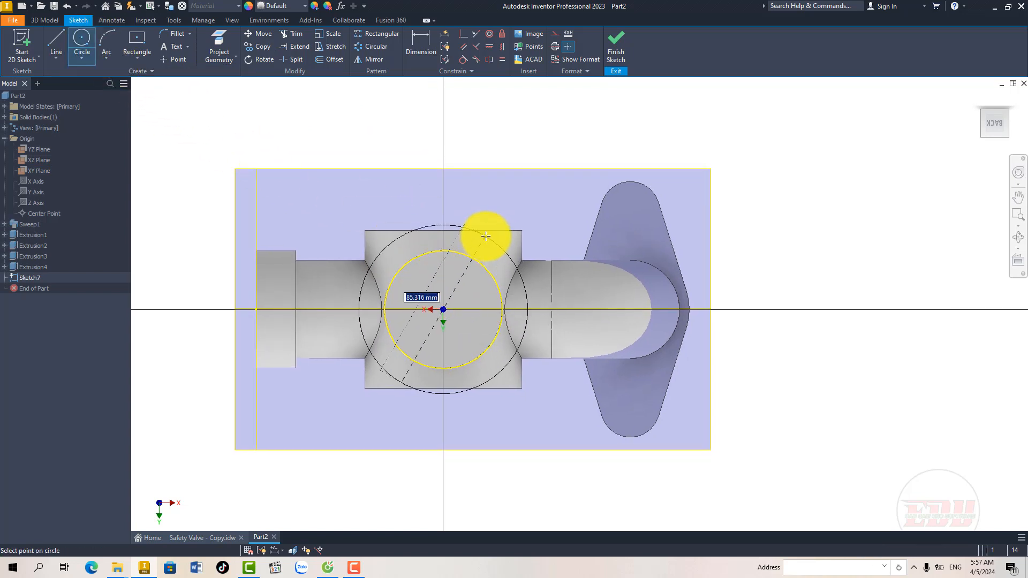
text(100)
key(Return)
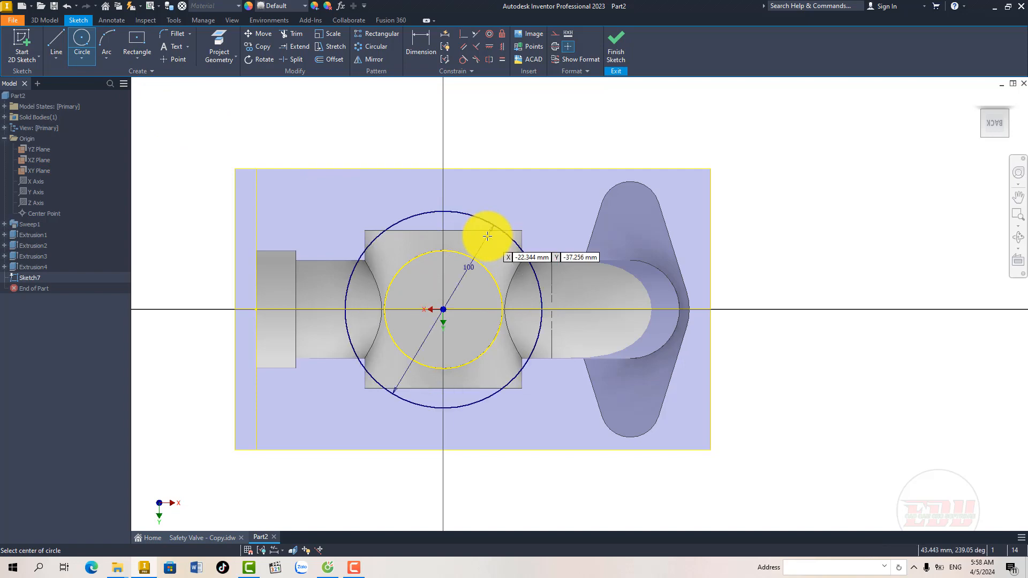
key(Escape)
mouse_move(458, 299)
middle_down()
mouse_move(477, 287)
mouse_move(472, 296)
middle_up()
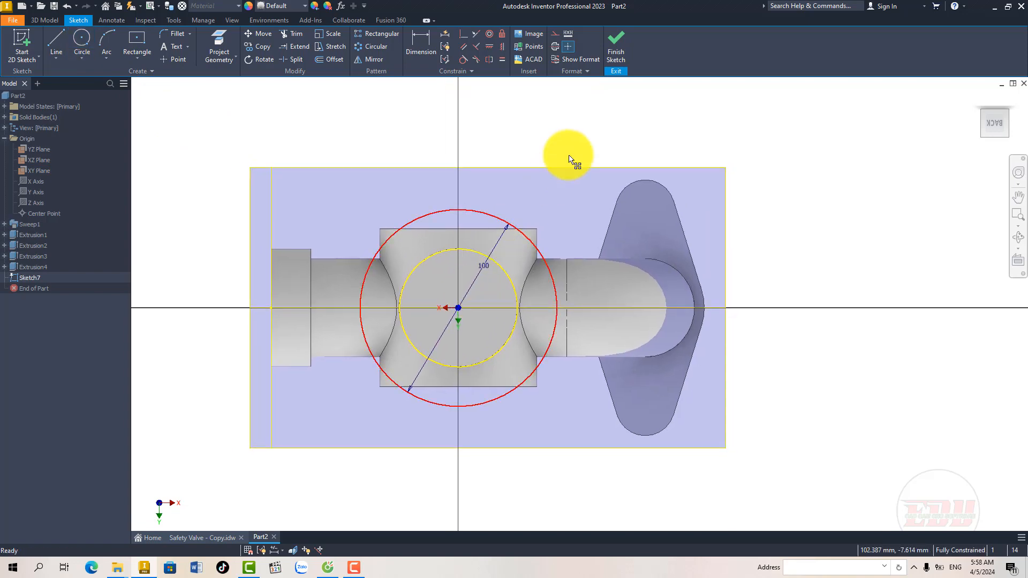
click(617, 46)
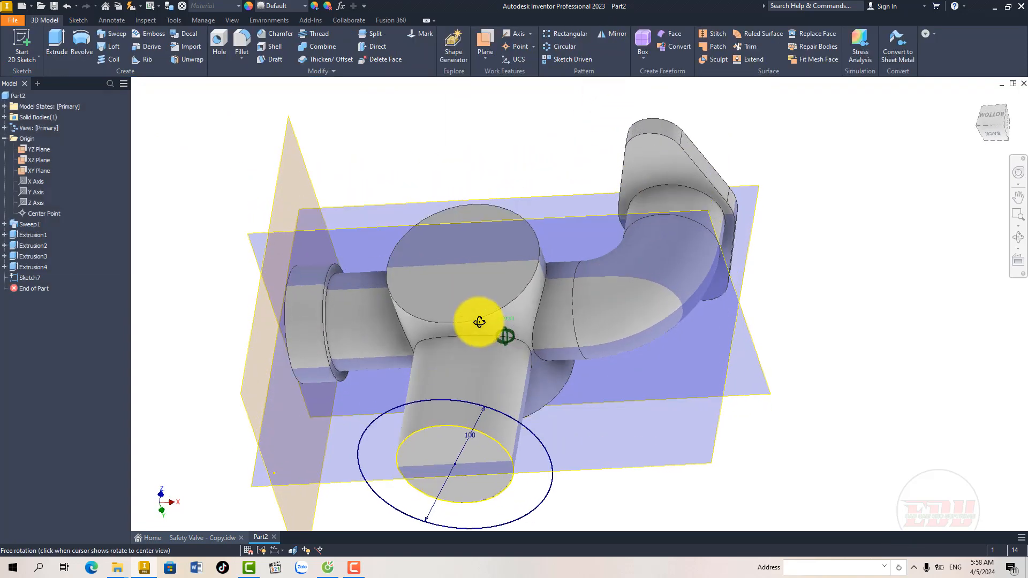
Step: Extrude the full 100 mm circle 10 mm in the flipped direction, towards the body, joining it as the branch's bottom flange
middle_drag(467, 400, 472, 328)
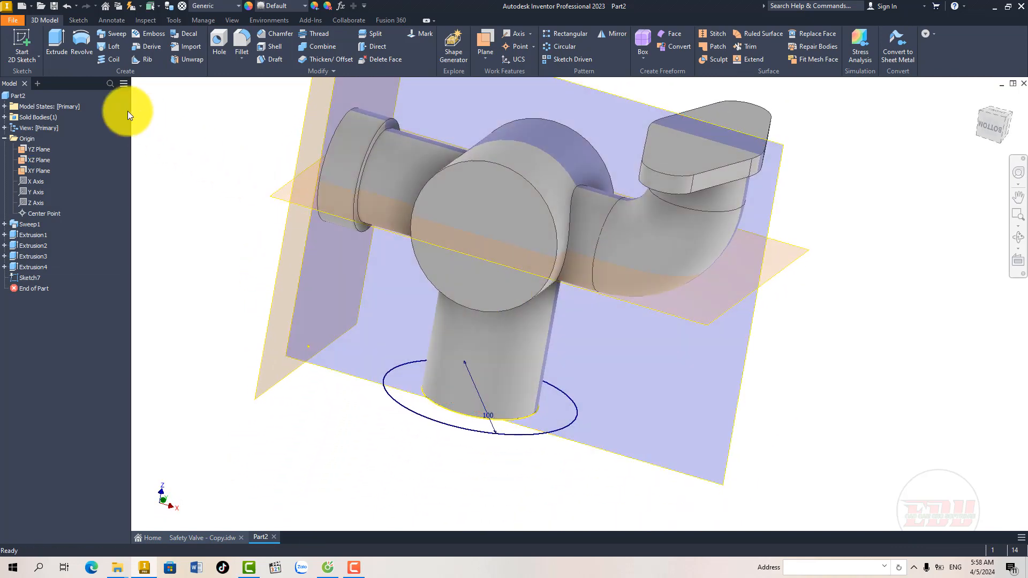
click(57, 42)
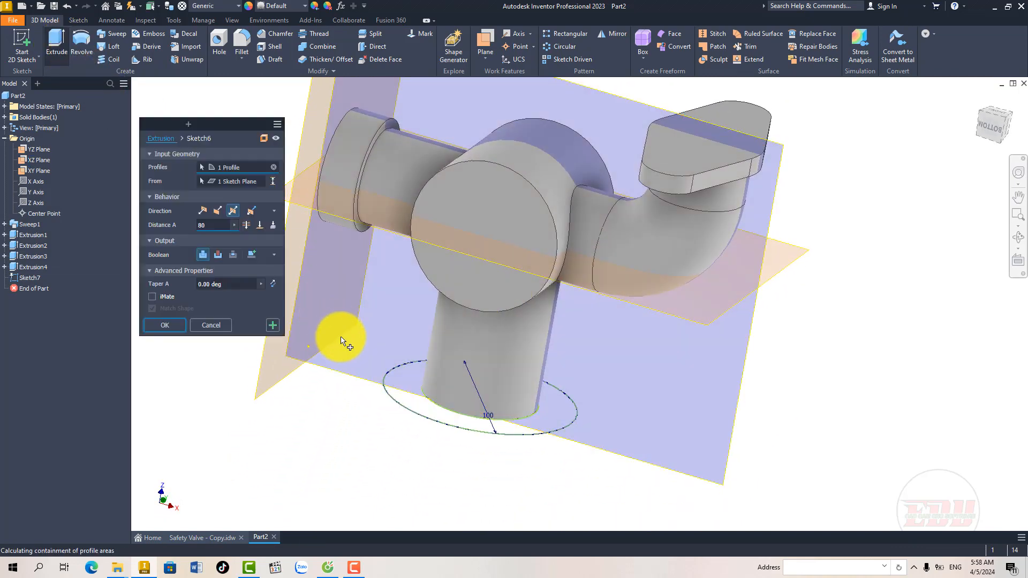
click(388, 381)
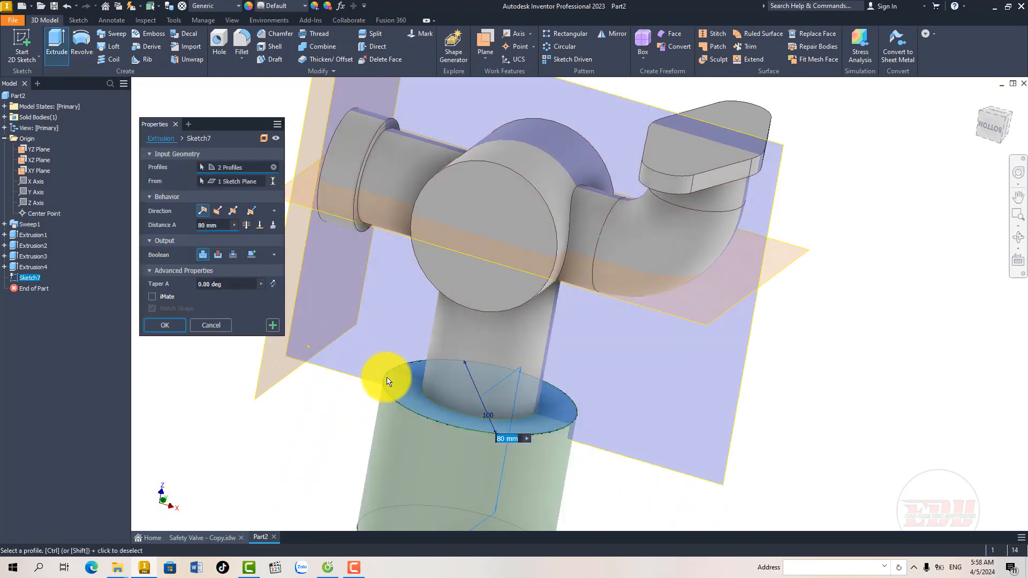
click(218, 210)
text(1)
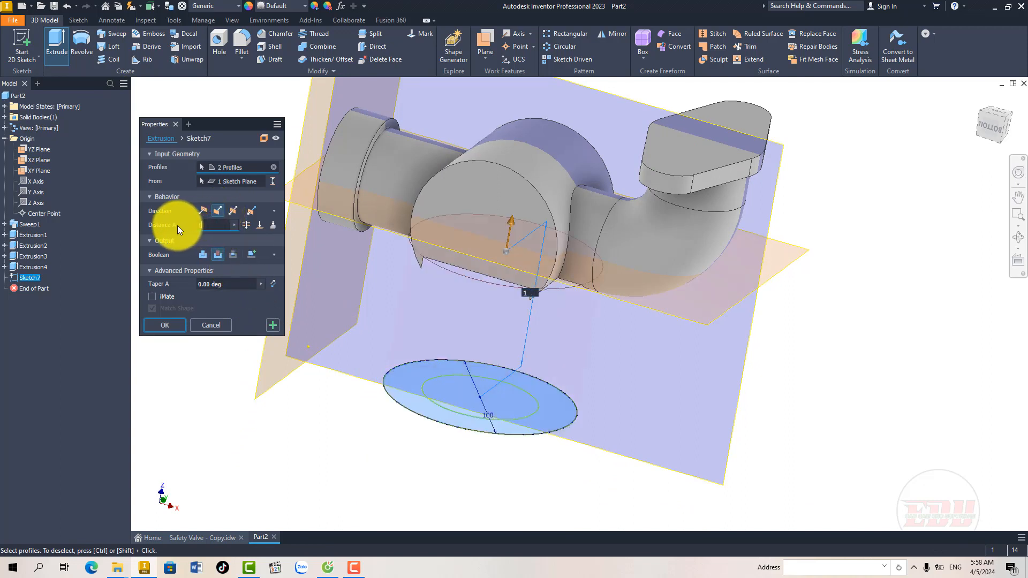
text(0)
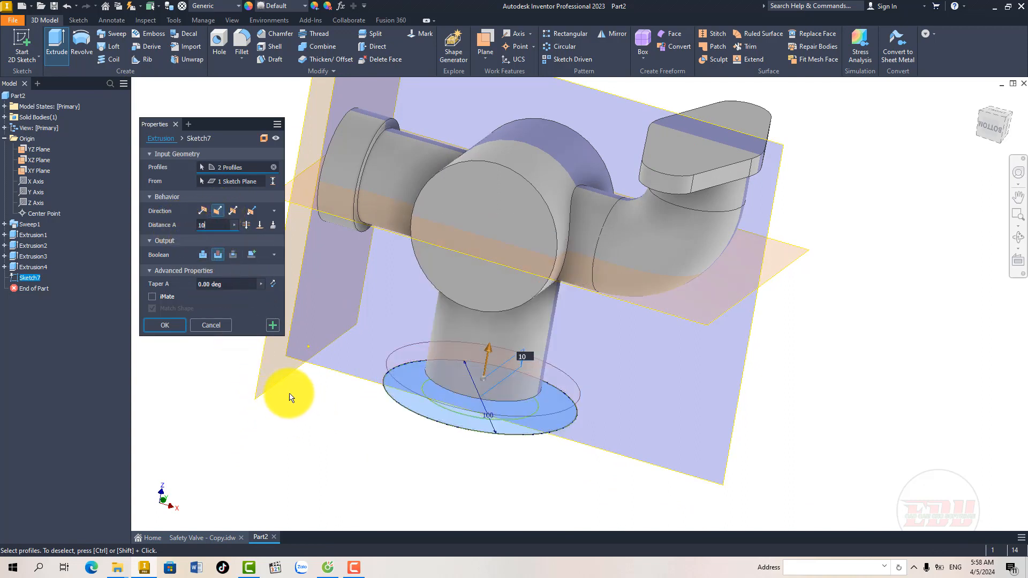
click(207, 255)
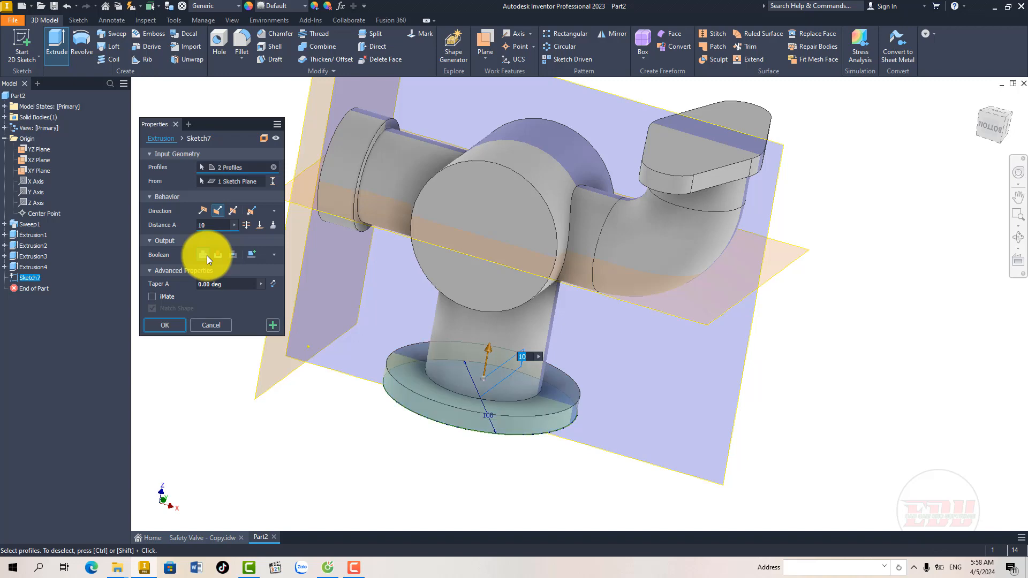
click(166, 324)
Step: Check the bore diameters in section A-A on Sheet 6, and start a sketch on the end face of the straight pipe's collar
shift+middle_drag(391, 339, 410, 325)
mouse_move(466, 295)
middle_down()
mouse_move(436, 321)
mouse_move(448, 323)
mouse_move(424, 324)
mouse_move(470, 344)
mouse_move(469, 353)
middle_up()
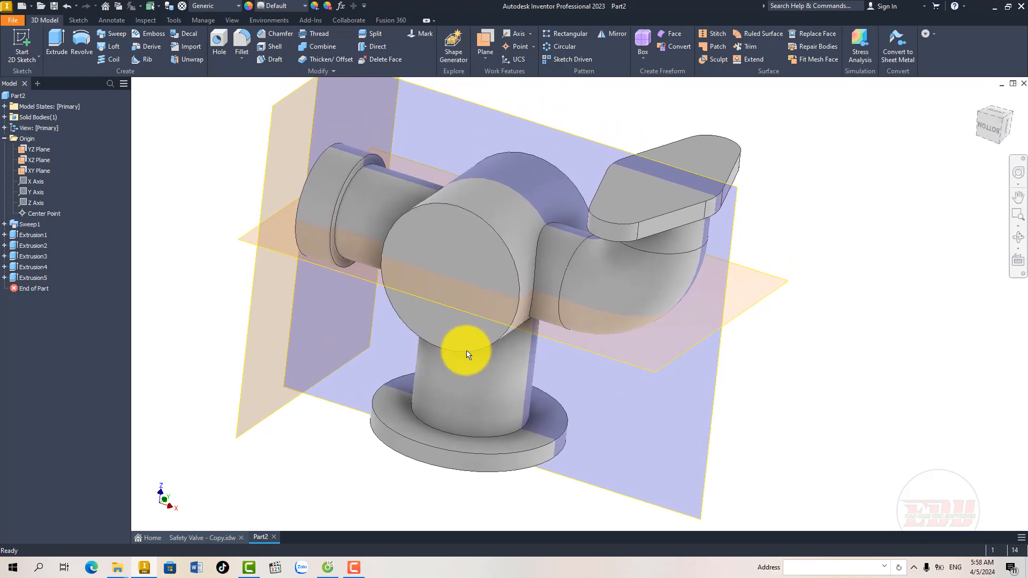
middle_drag(408, 352, 395, 356)
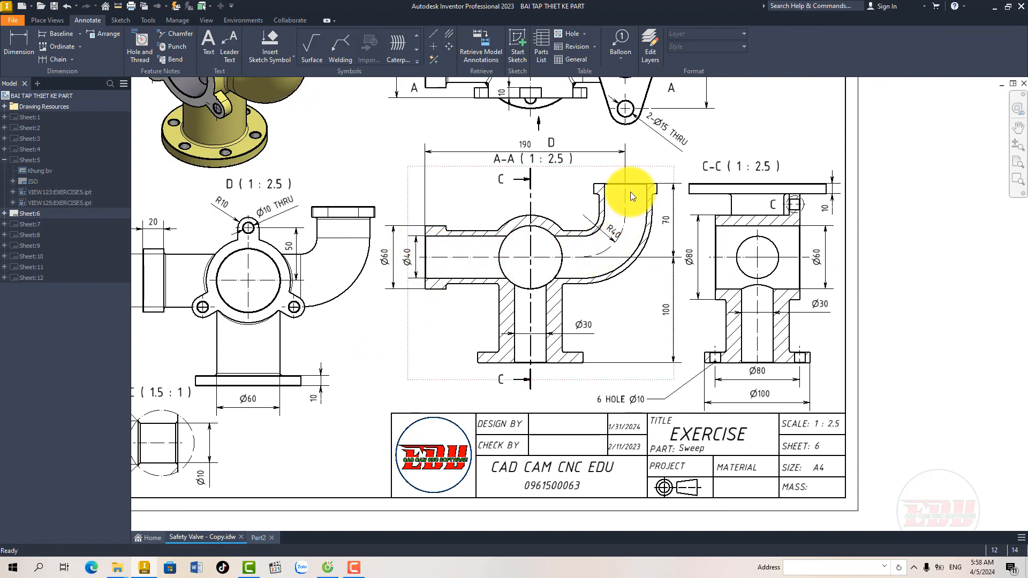
middle_drag(444, 256, 430, 257)
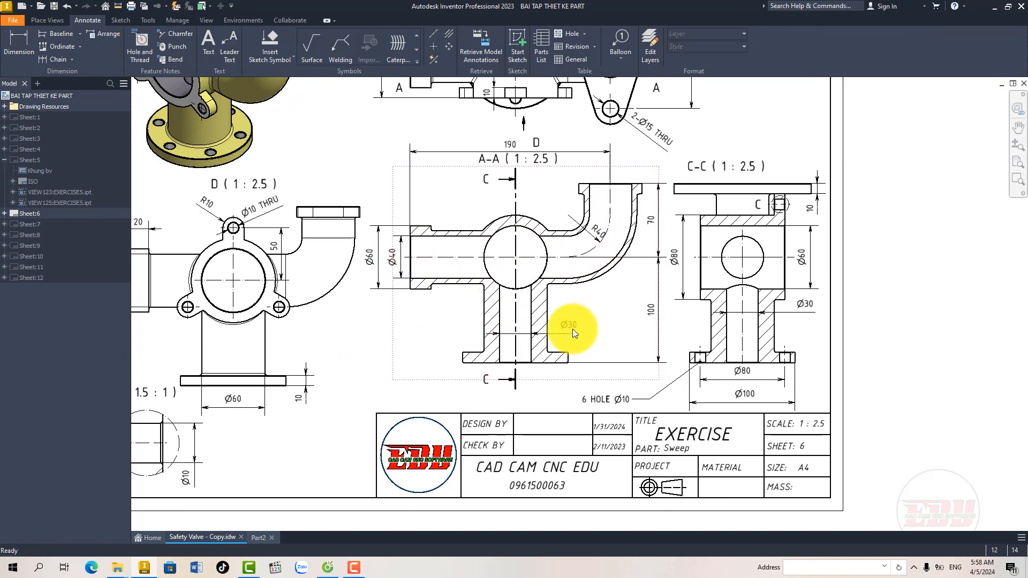
mouse_move(523, 294)
middle_down()
mouse_move(499, 305)
mouse_move(530, 312)
middle_up()
middle_drag(428, 361, 447, 353)
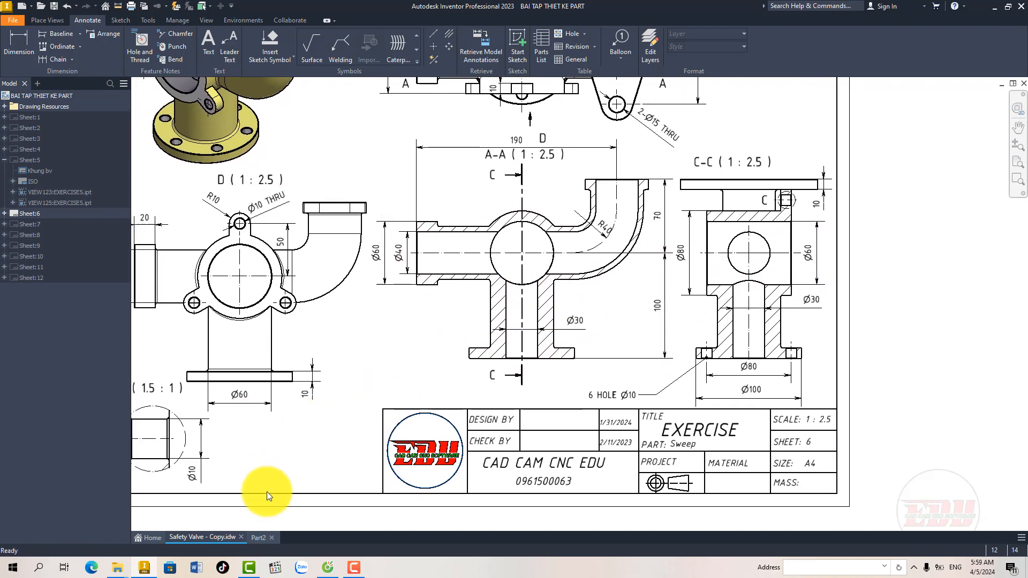
click(259, 539)
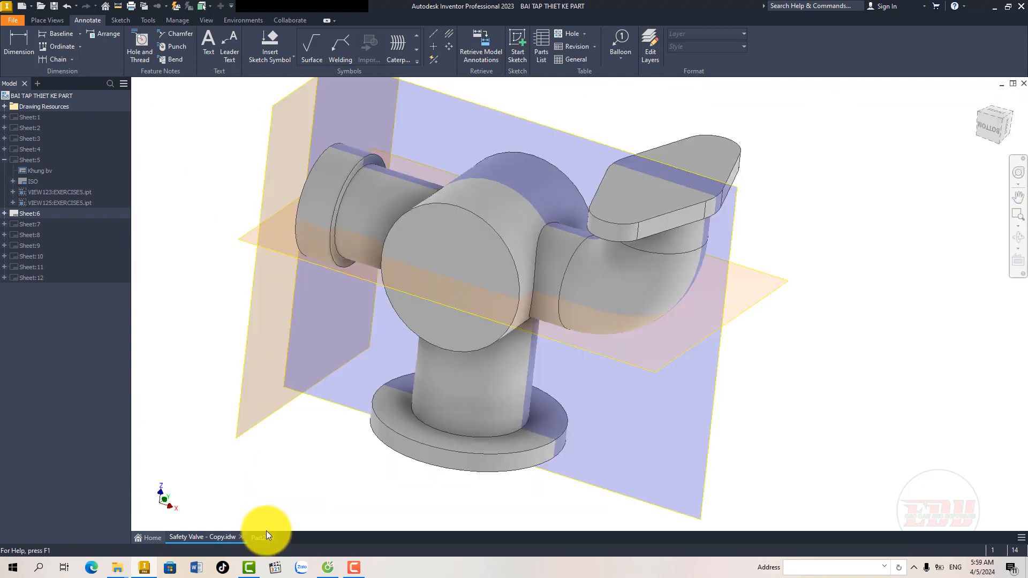
shift+middle_drag(420, 355, 510, 349)
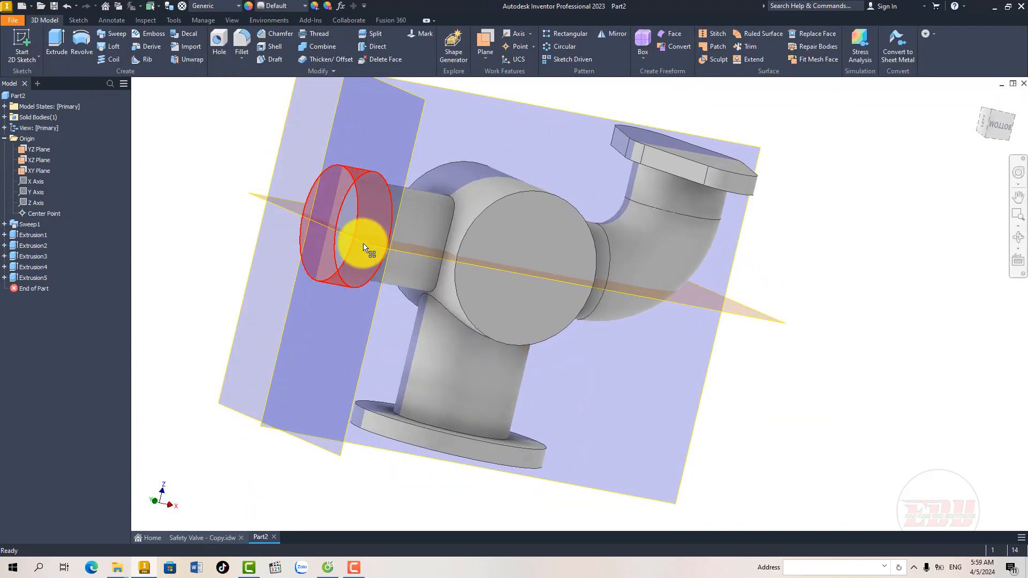
click(354, 206)
click(378, 210)
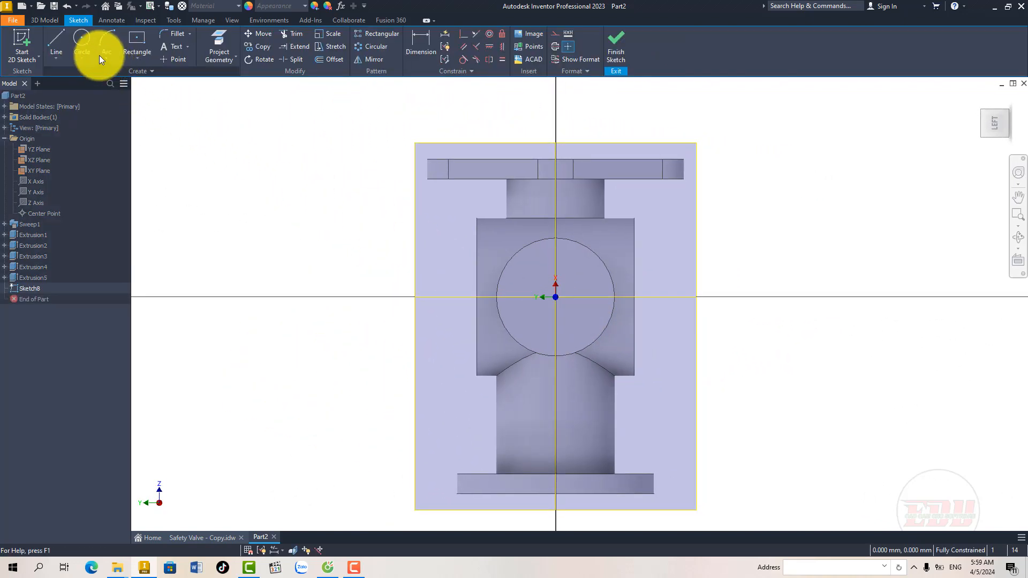
Step: Draw a 40 mm diameter circle centred on the sketch origin and finish the sketch
click(83, 39)
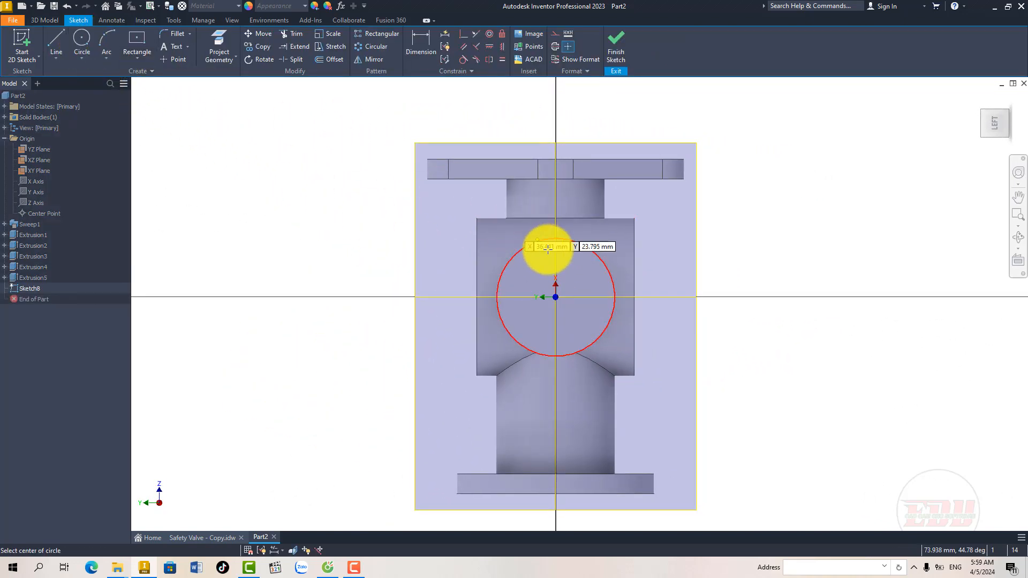
click(556, 296)
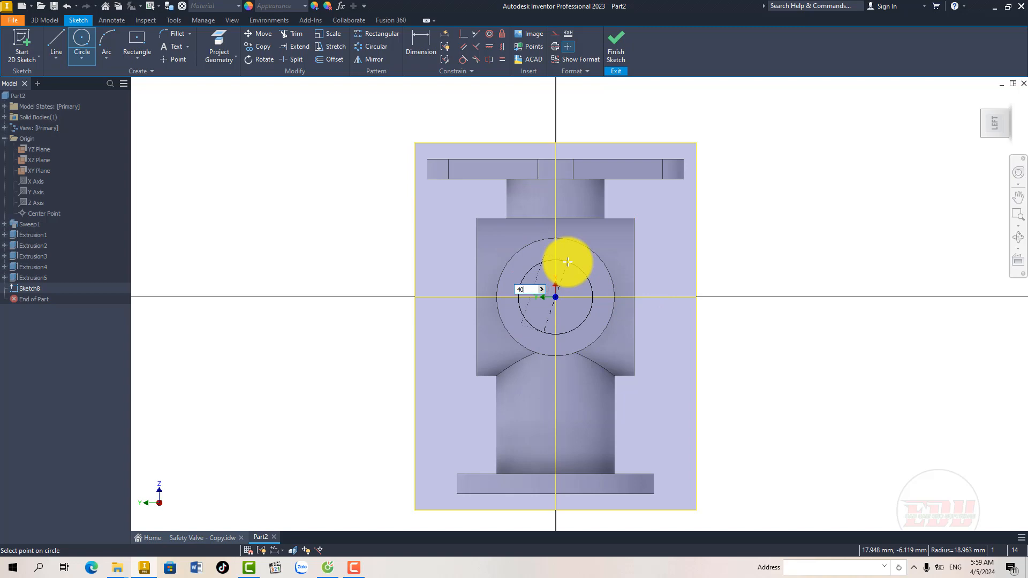
key(Return)
right_click(568, 261)
click(595, 261)
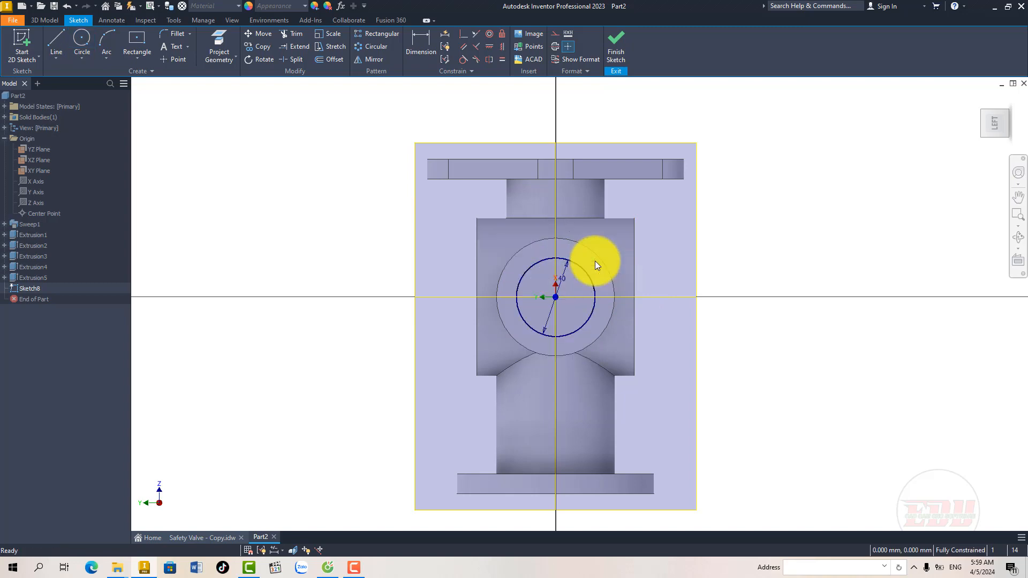
click(616, 54)
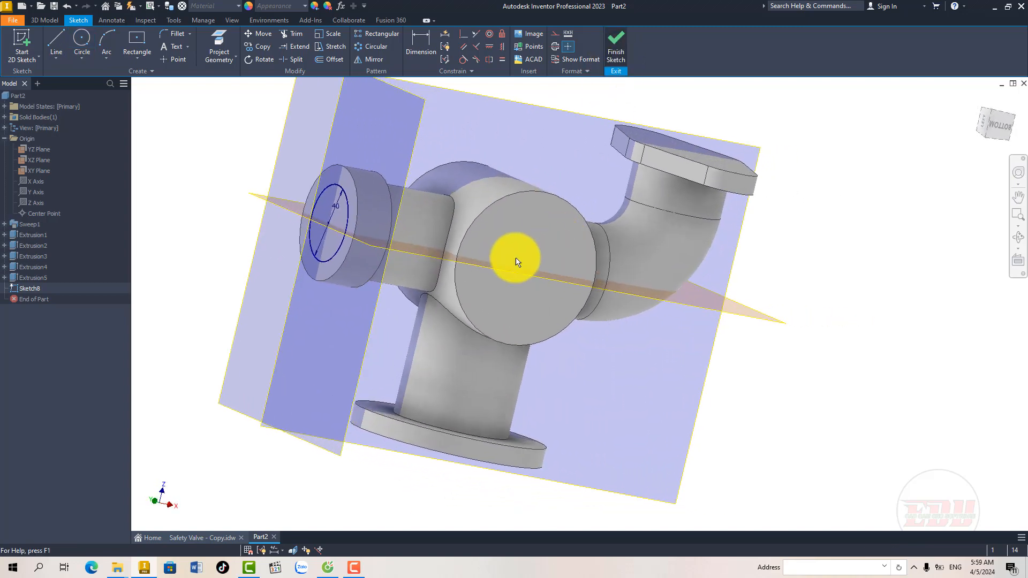
Step: Expand the Sweep1 feature to access the sketches used for the bent tube
mouse_move(425, 264)
middle_down()
mouse_move(428, 287)
mouse_move(446, 298)
middle_up()
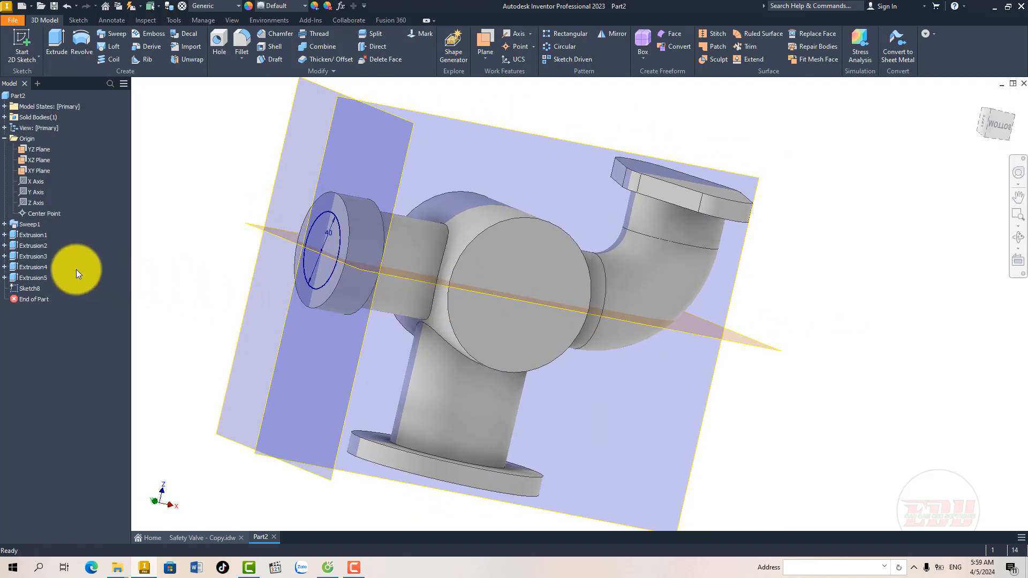
click(5, 225)
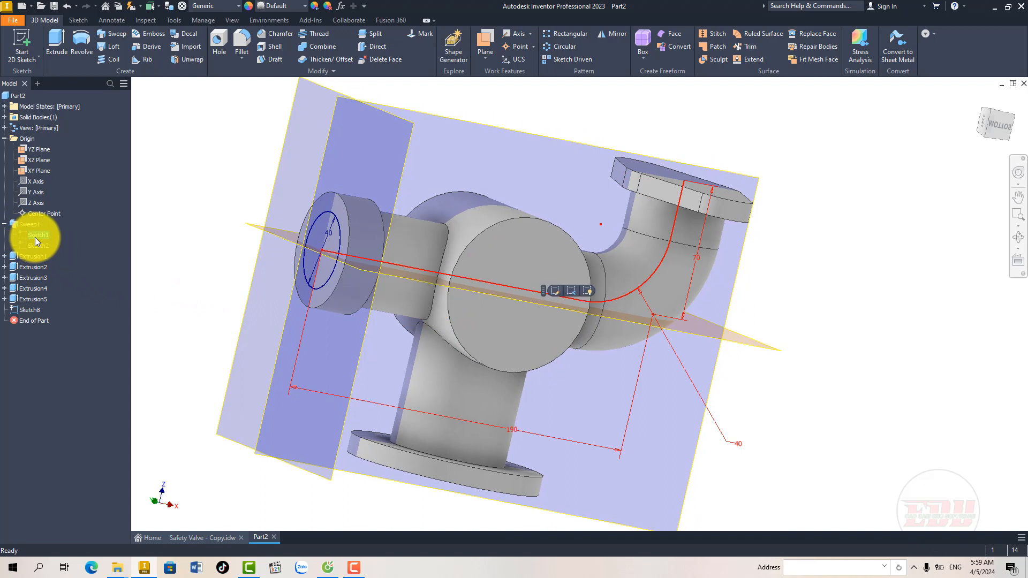
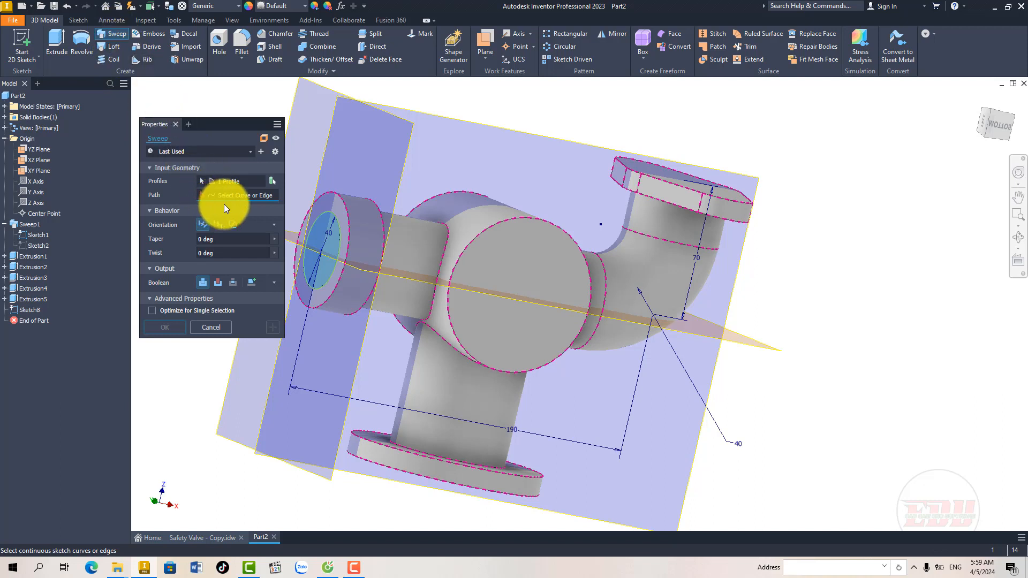
Step: Sweep the 40 mm circle along the bent tube's path curves as a cut to hollow the tube
click(397, 268)
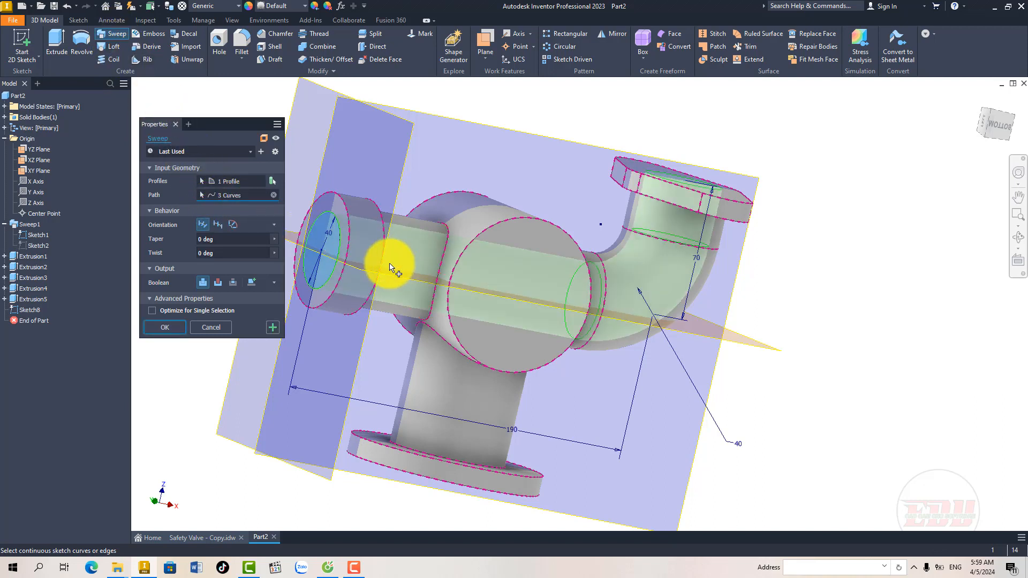
click(178, 325)
shift+middle_drag(435, 316, 428, 320)
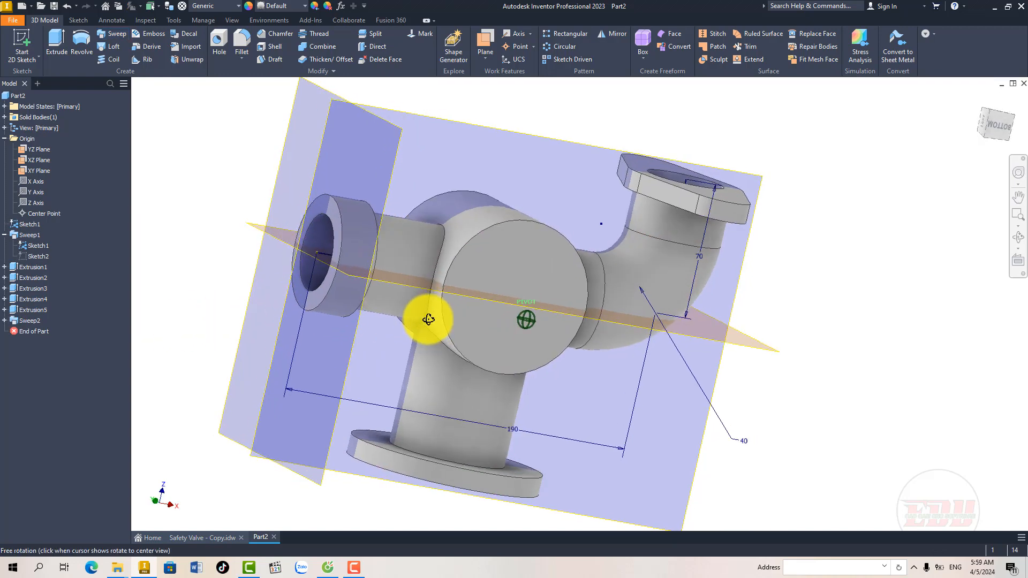
Step: Start a sketch on the central body's round end face and project its outer edge
click(506, 270)
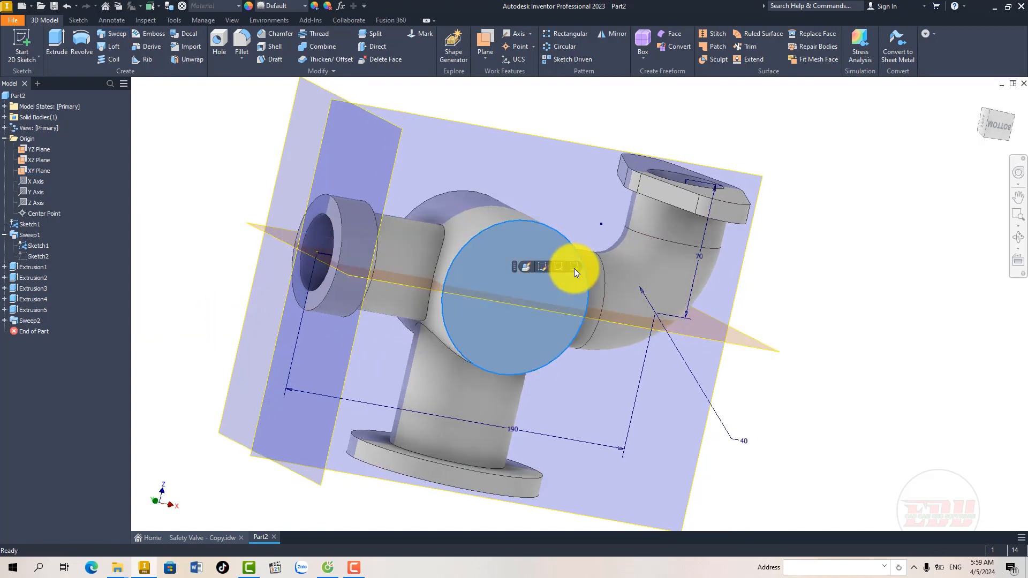
click(574, 267)
middle_drag(616, 301, 368, 279)
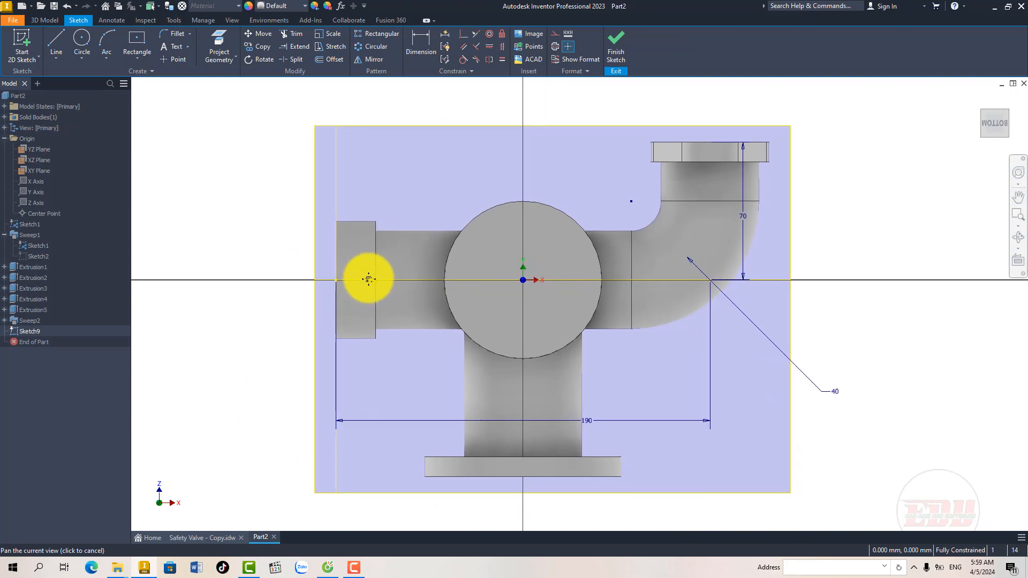
click(219, 48)
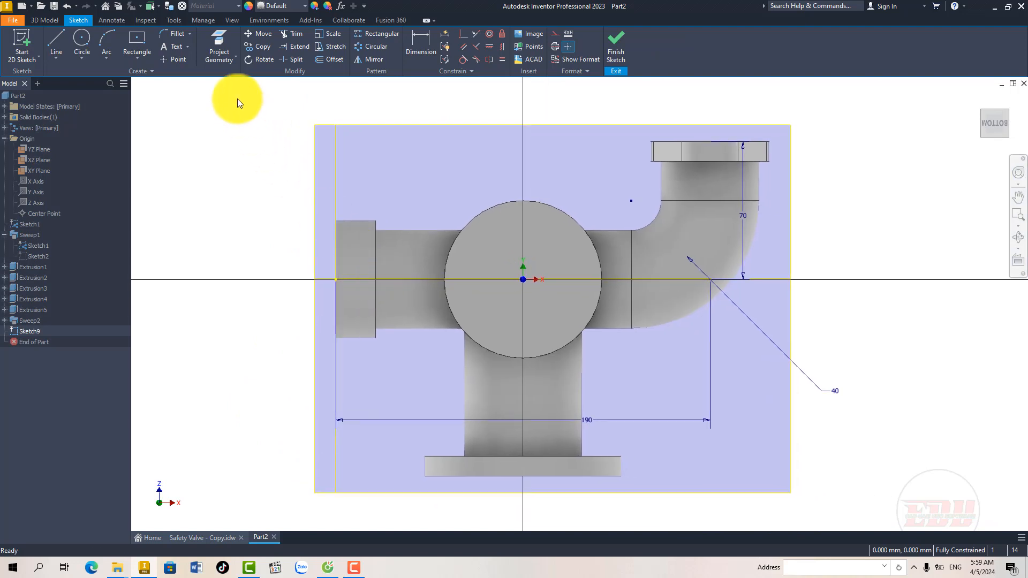
click(489, 201)
right_click(482, 191)
click(517, 190)
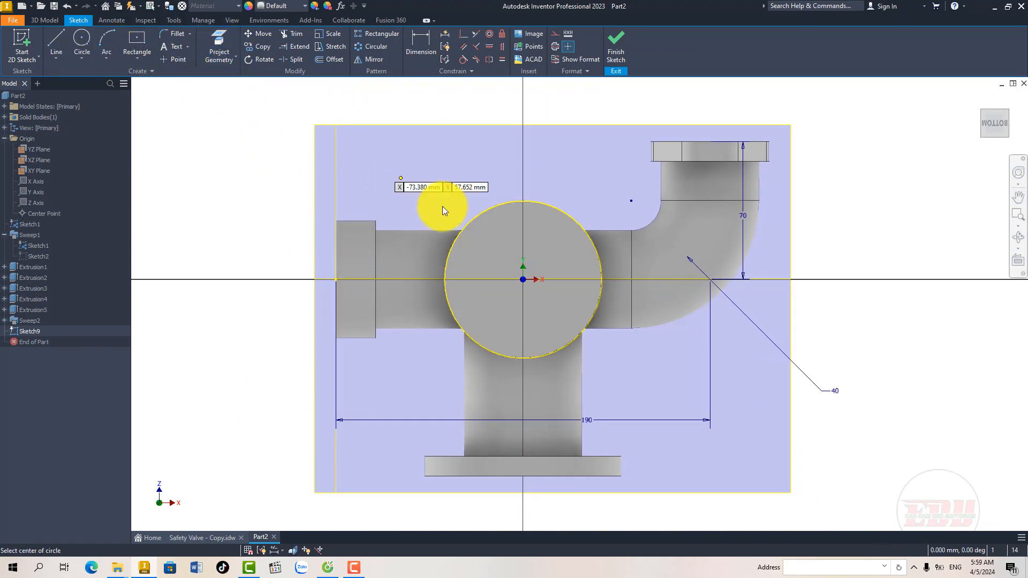
Step: Draw a 60 mm diameter circle centred on the sketch origin and finish the sketch
click(523, 279)
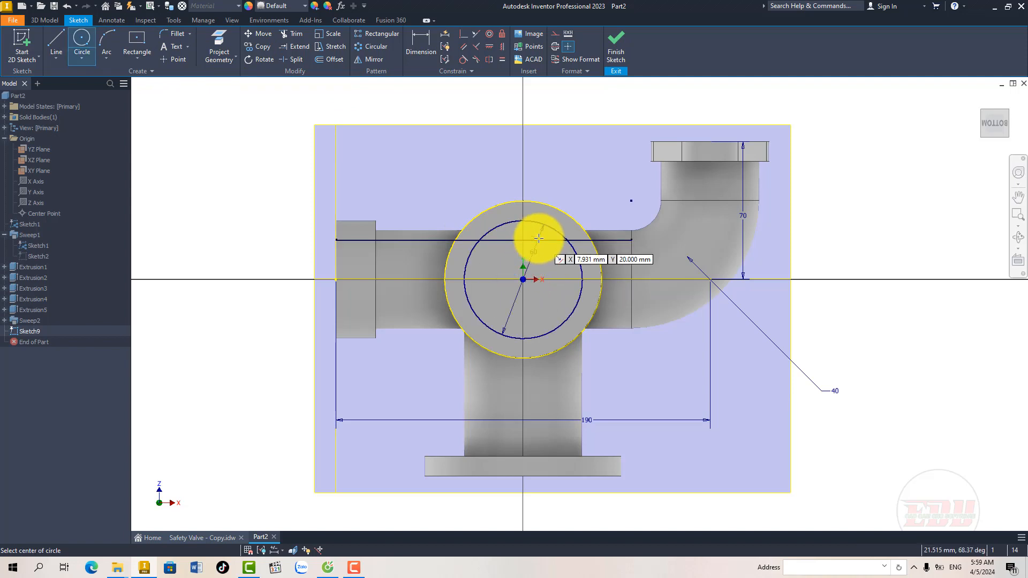
right_click(542, 238)
click(575, 240)
mouse_move(554, 284)
shift+middle_down()
mouse_move(597, 291)
mouse_move(542, 299)
mouse_move(523, 284)
shift+middle_up()
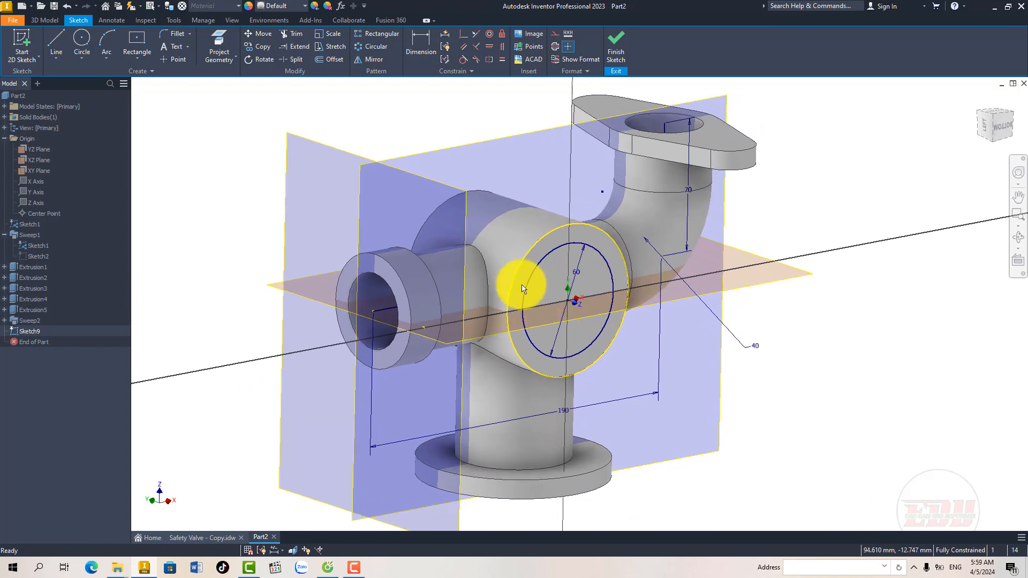
click(621, 44)
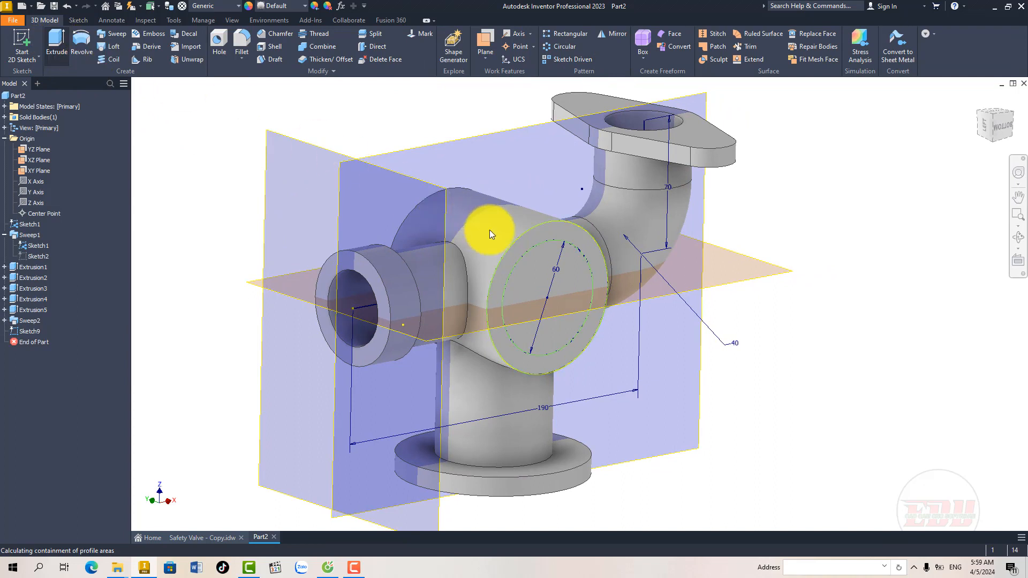
Step: Extrude the 60 mm circle as a cut through all of the central body
key(e)
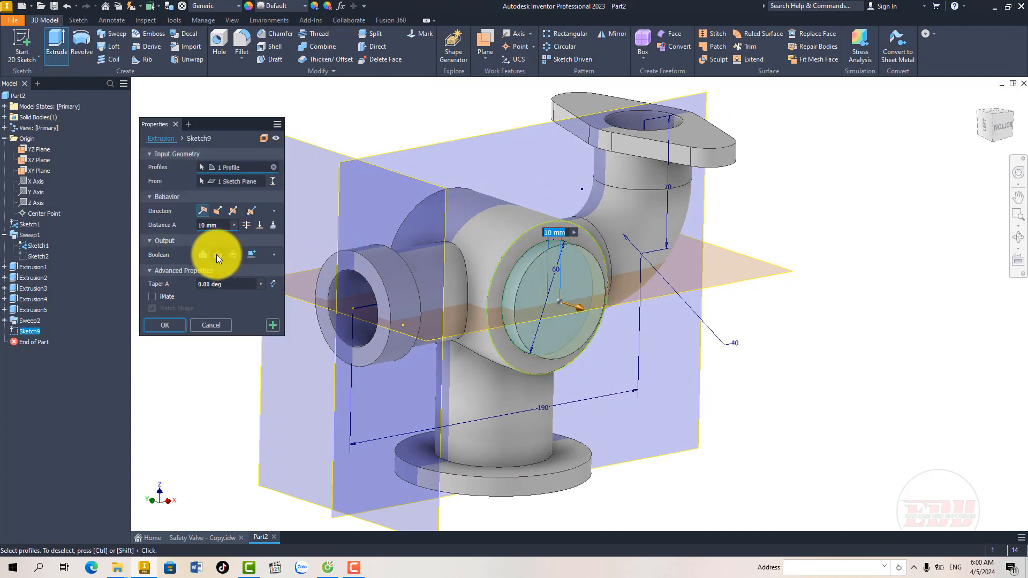
click(218, 255)
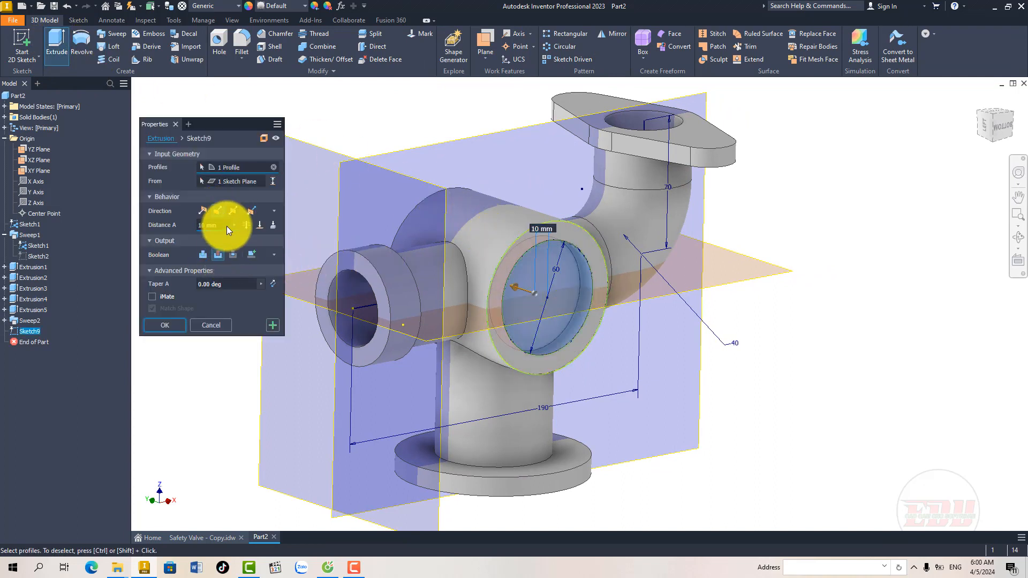
click(243, 226)
click(181, 321)
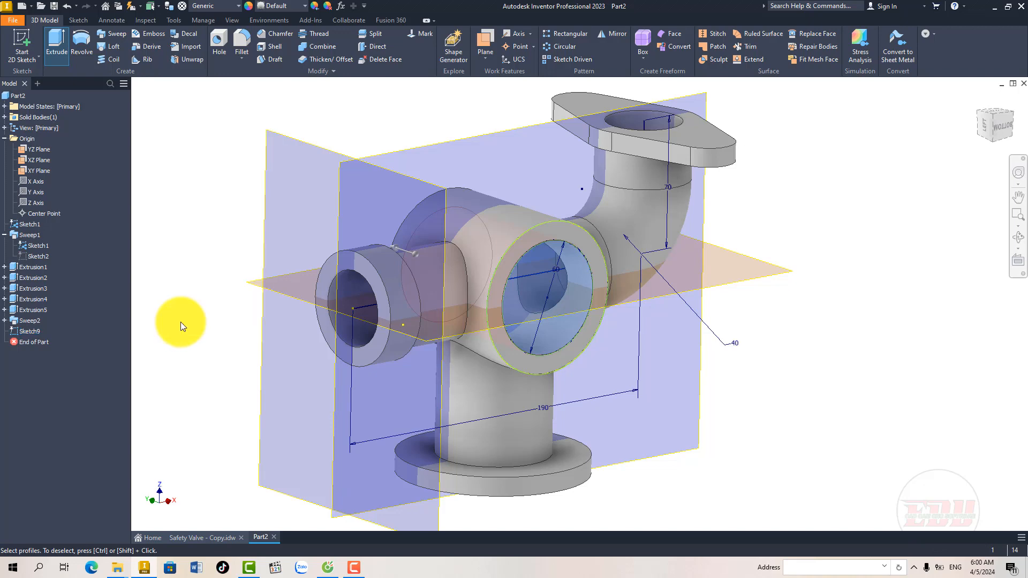
Step: Hide Sketch1, which holds the bent tube's sweep path and its dimensions
shift+middle_drag(489, 349, 416, 312)
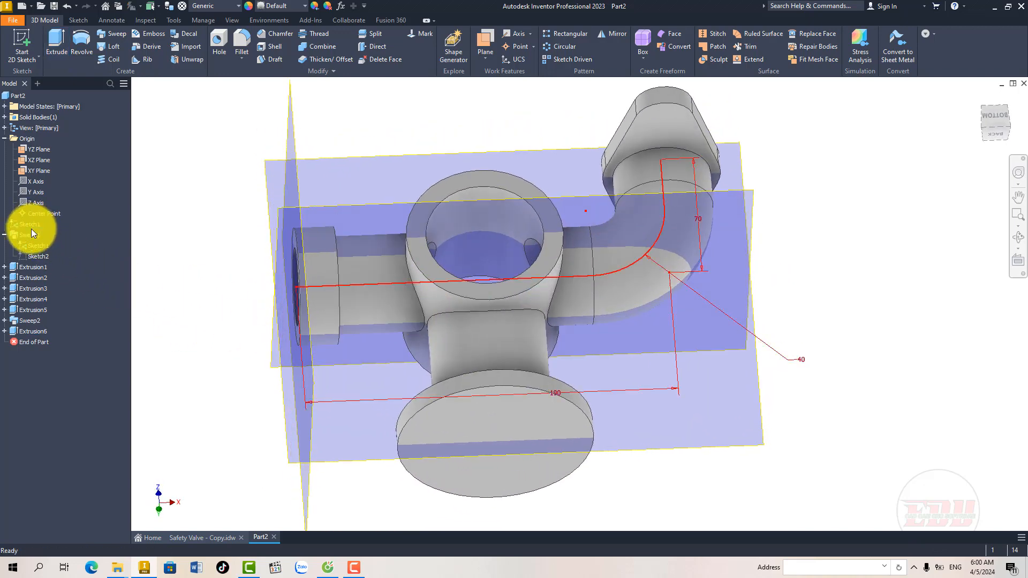
click(34, 246)
right_click(36, 247)
click(216, 300)
Step: Sketch a 30 mm diameter circle at the centre of the bottom flange's outer face and finish the sketch
shift+middle_drag(460, 320, 484, 344)
click(490, 345)
click(545, 338)
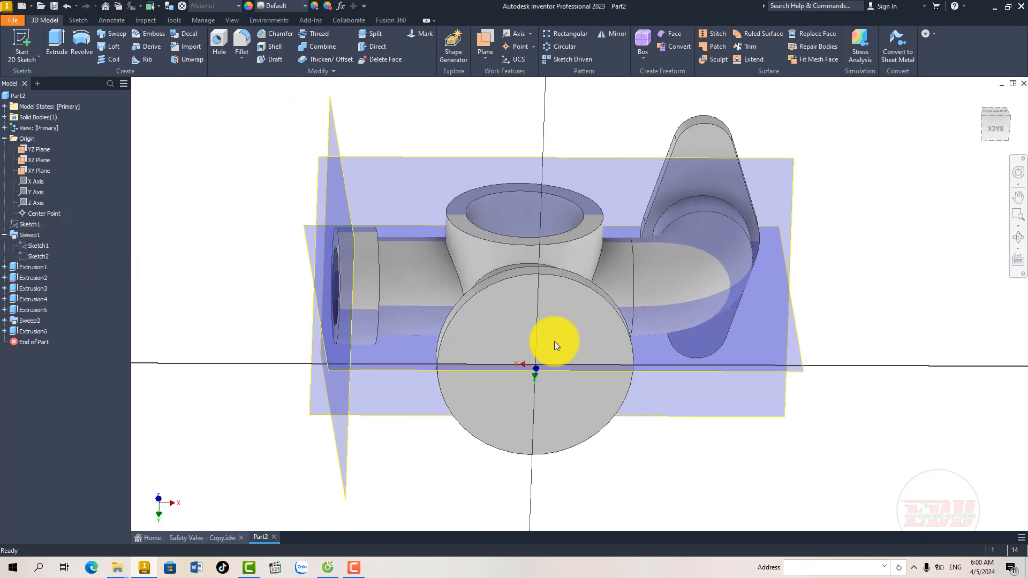
middle_drag(567, 336, 359, 348)
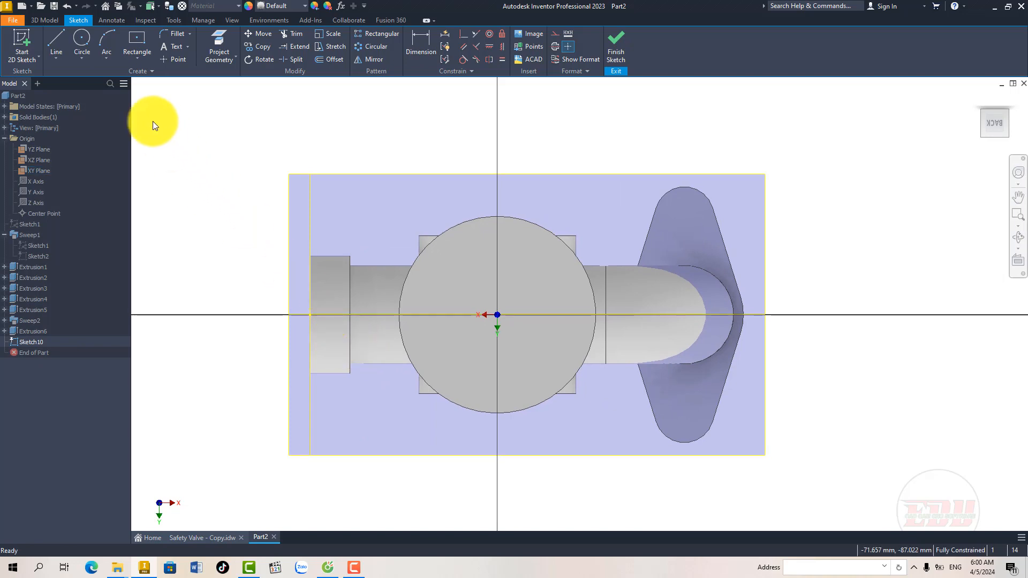
click(81, 40)
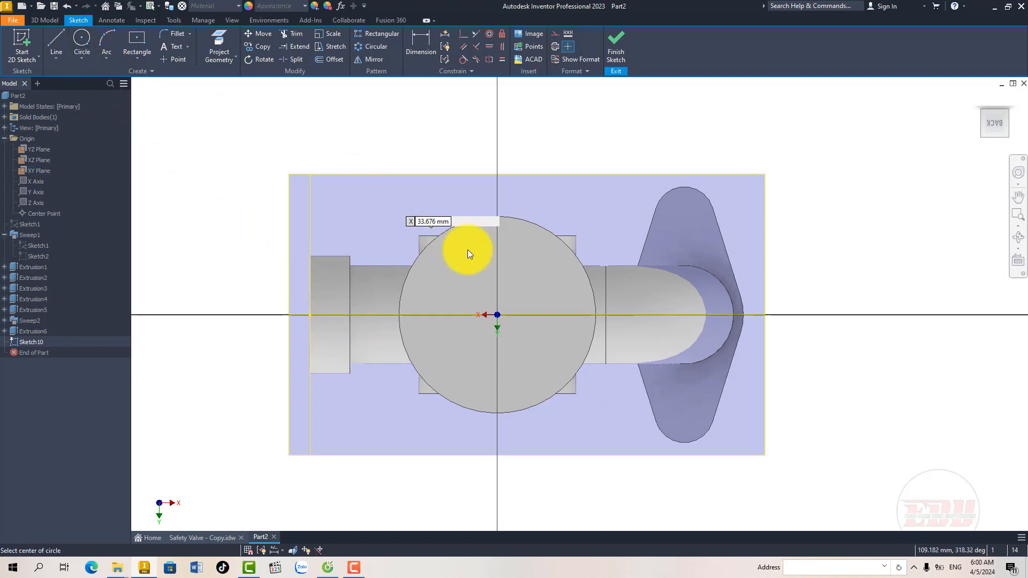
click(496, 314)
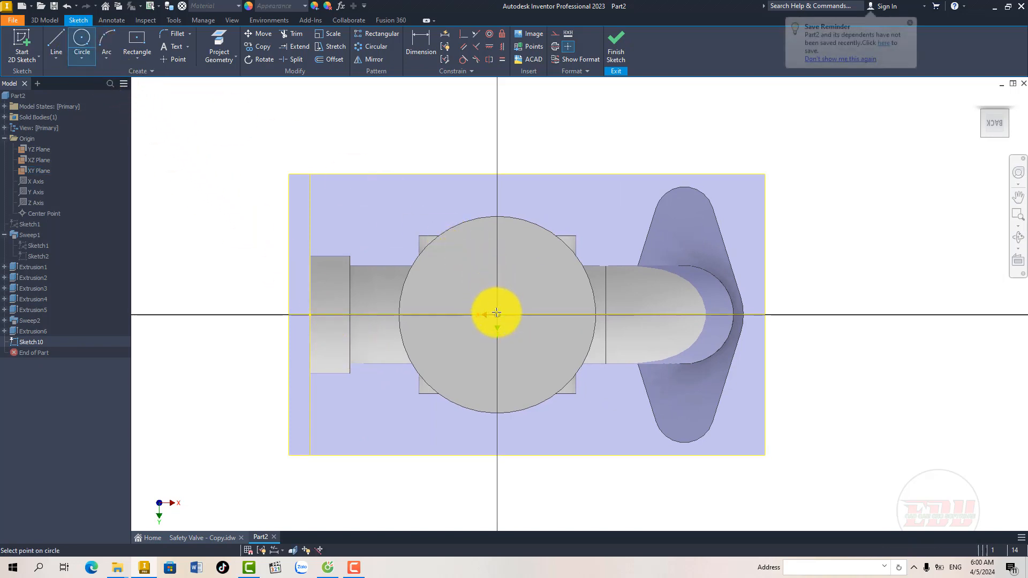
right_click(490, 260)
click(529, 265)
click(619, 42)
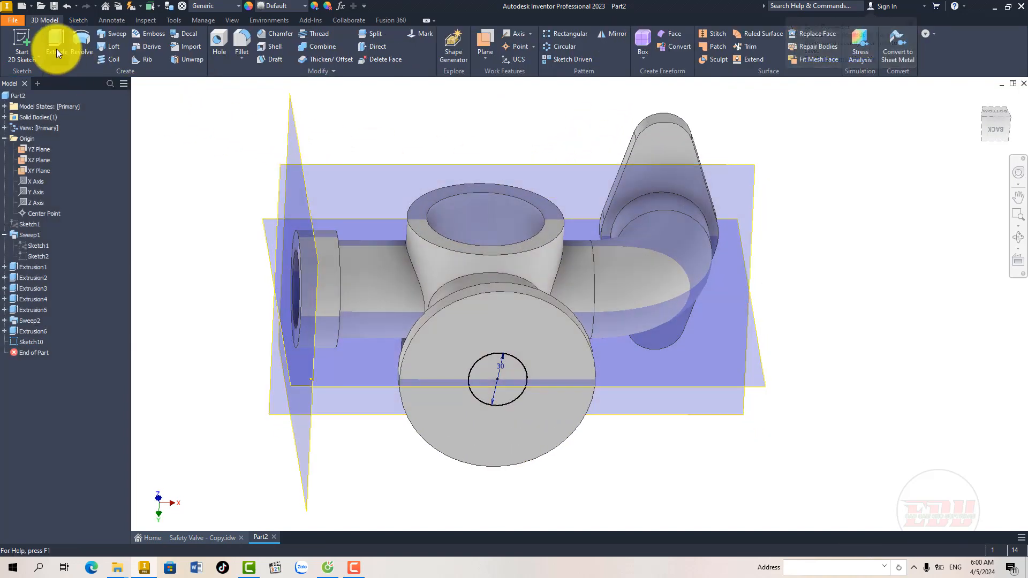
Step: Cut-extrude the 30 mm circle in the flipped direction with the To Next extent, opening the lower branch into the central bore
click(56, 47)
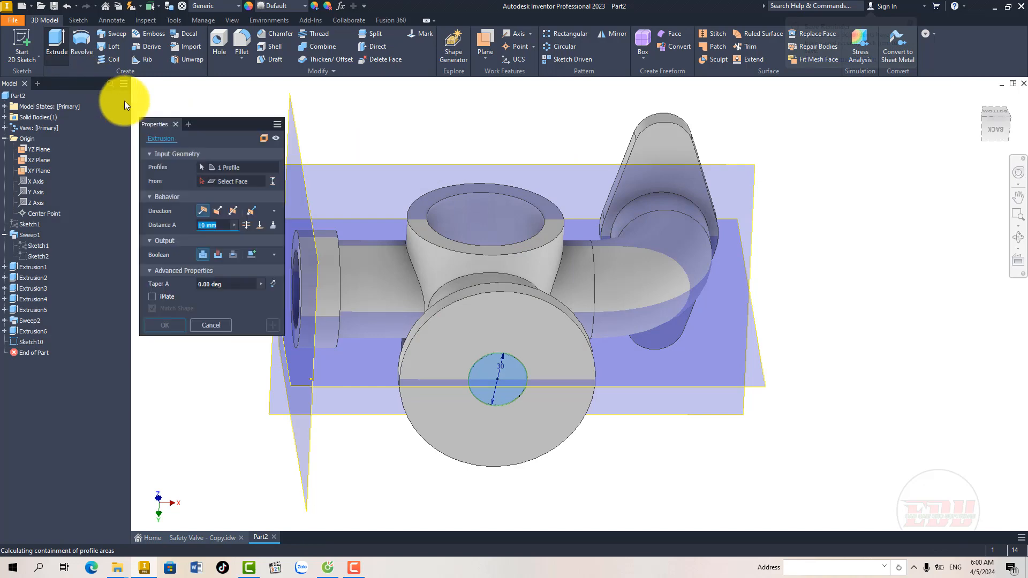
click(217, 211)
shift+middle_drag(434, 297, 425, 337)
click(272, 225)
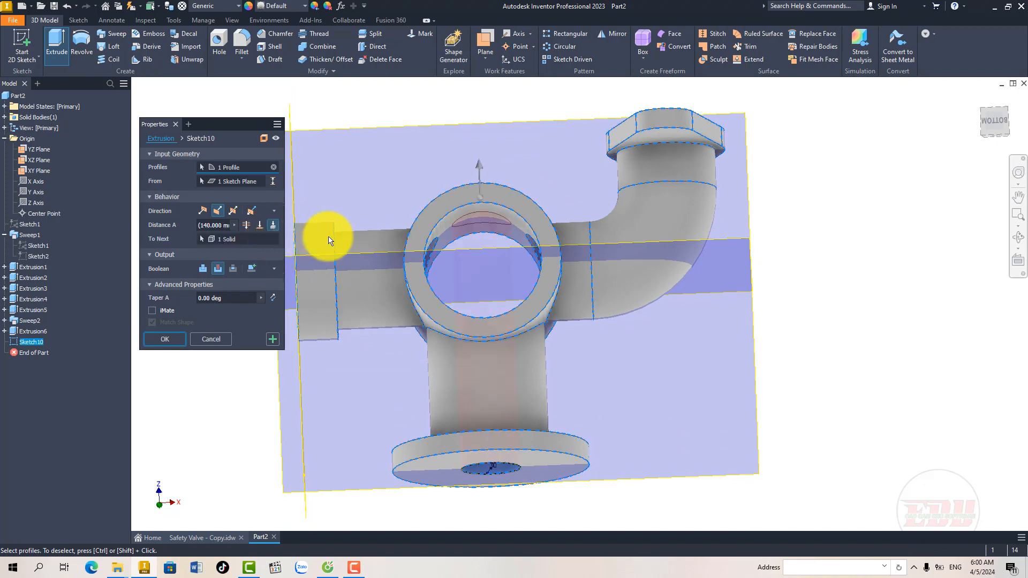
shift+middle_drag(471, 280, 500, 320)
click(166, 340)
Step: Inspect the bored body, and check the mounting lugs' dimensions in view D and their thickness in the top view on Sheet 6
scroll(524, 380, down, 3)
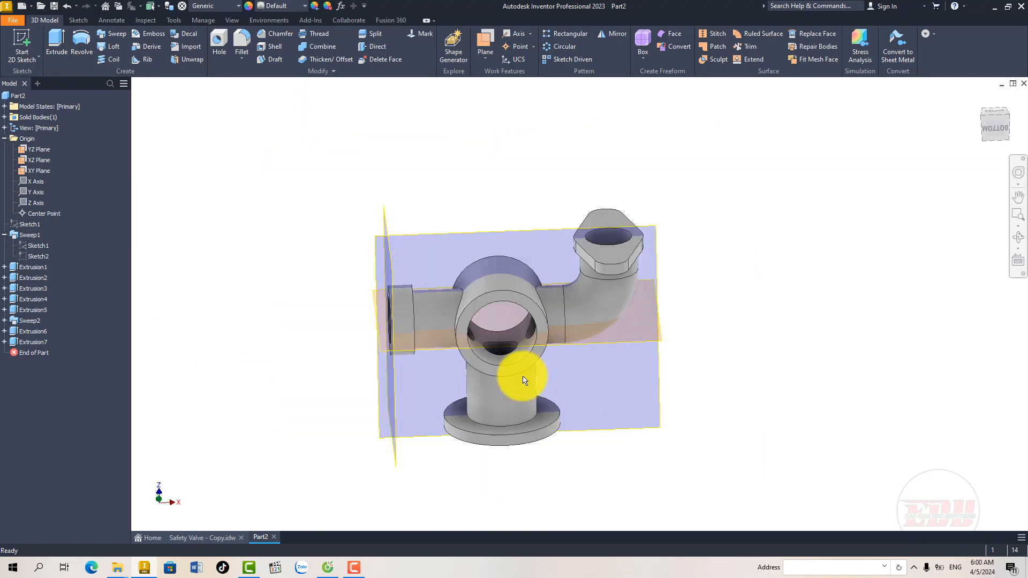
mouse_move(525, 380)
shift+middle_down()
mouse_move(542, 370)
mouse_move(500, 363)
mouse_move(509, 362)
mouse_move(505, 380)
shift+middle_up()
scroll(504, 388, up, 4)
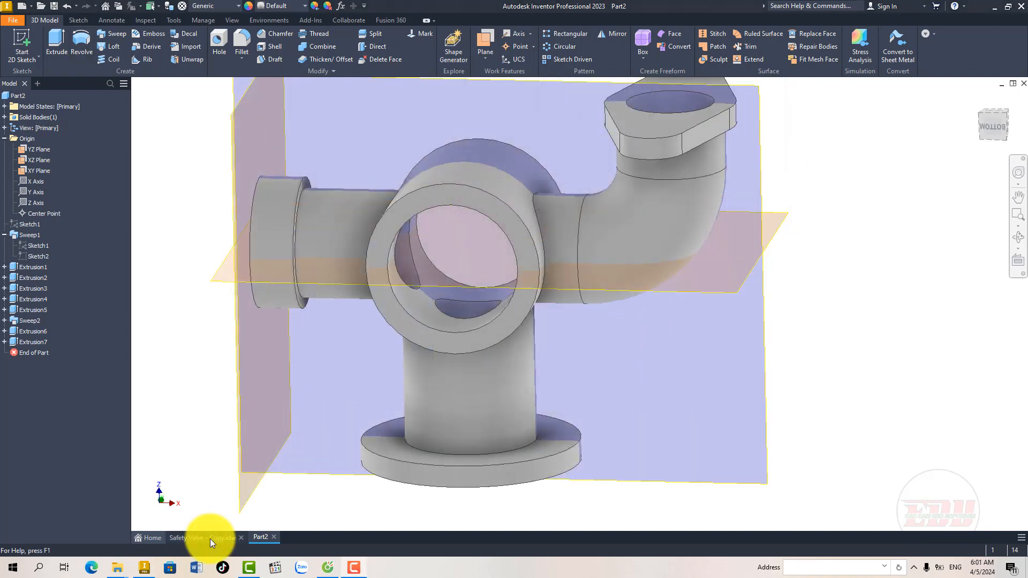
click(210, 538)
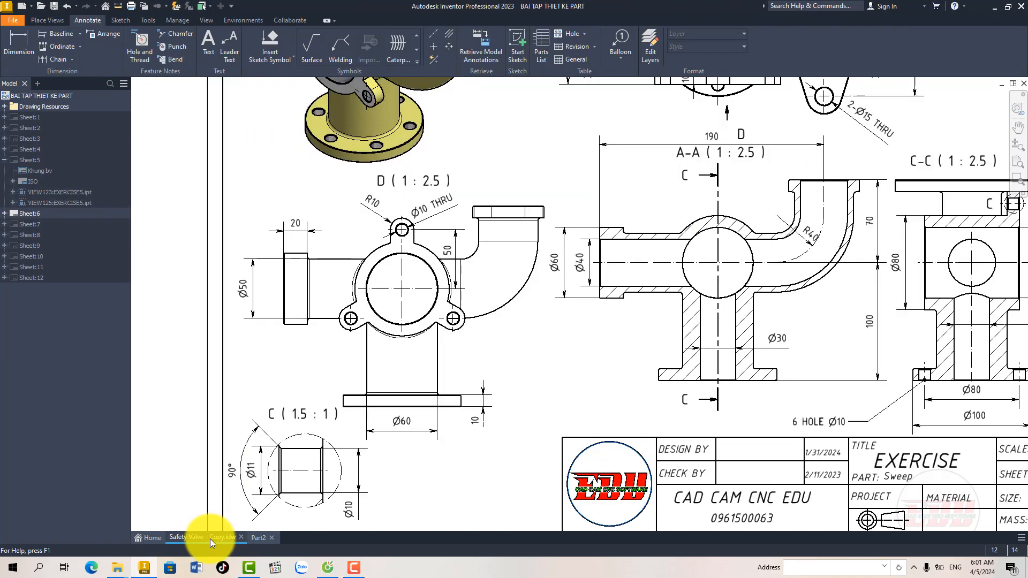
scroll(427, 252, up, 5)
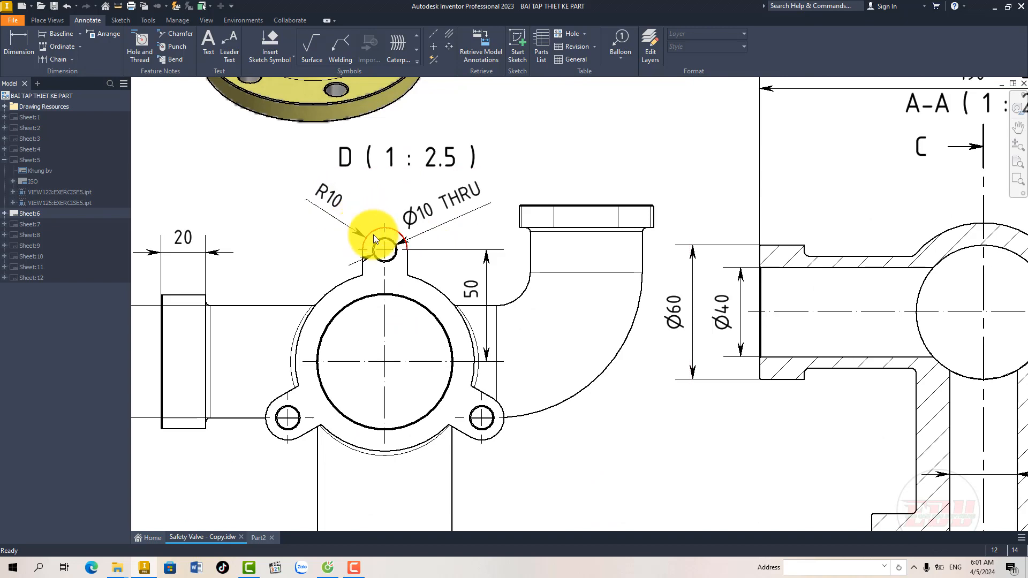
scroll(375, 359, down, 3)
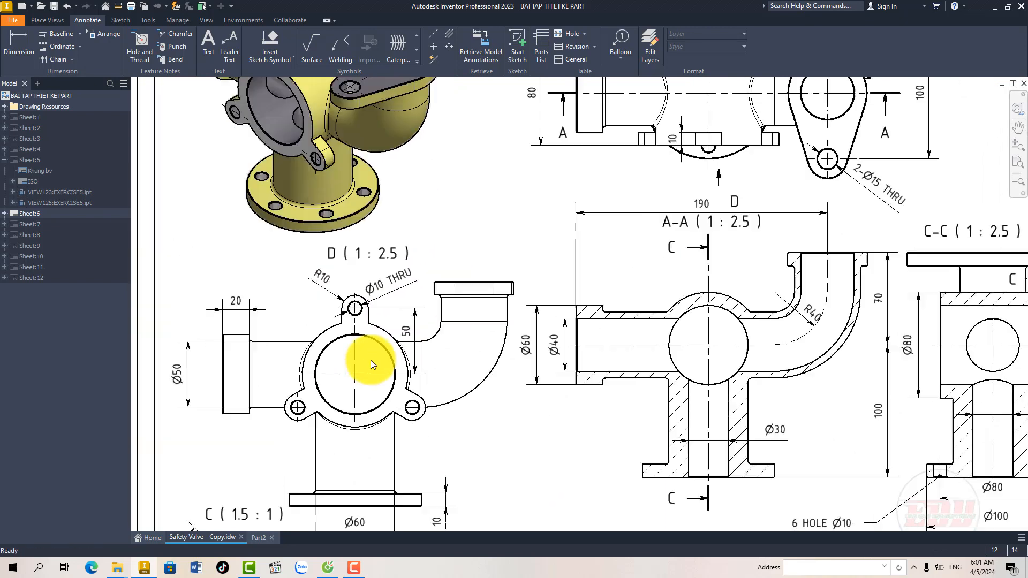
middle_drag(485, 256, 412, 327)
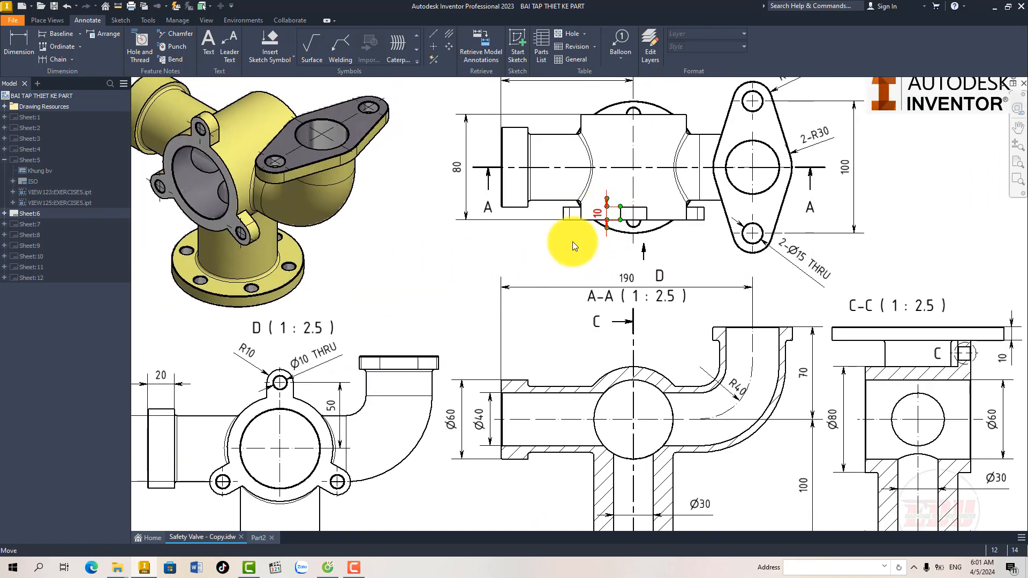
click(258, 537)
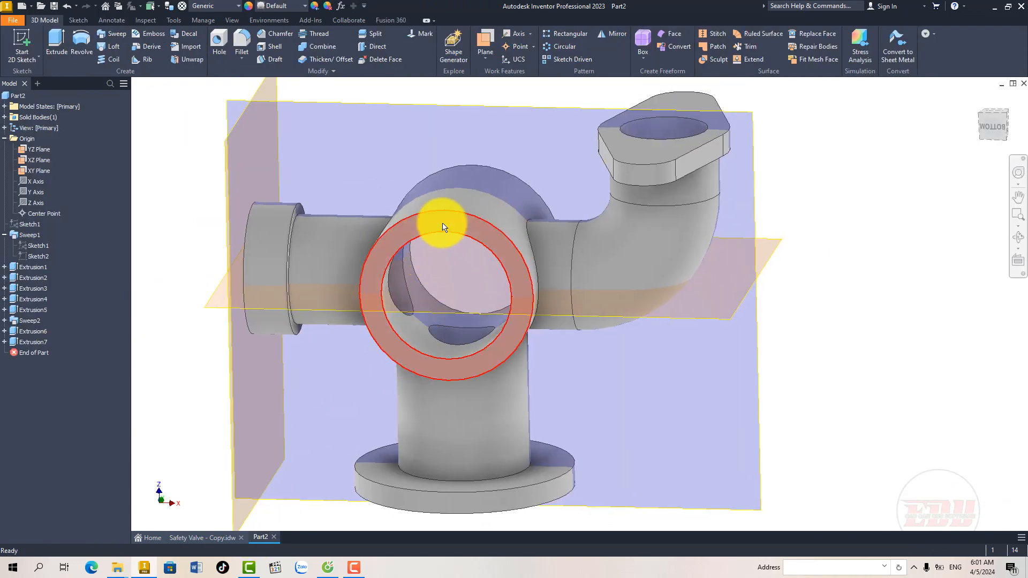
Step: Start a sketch on the central body's ring-shaped end face and project the XY plane into it as a construction line
click(443, 226)
click(503, 216)
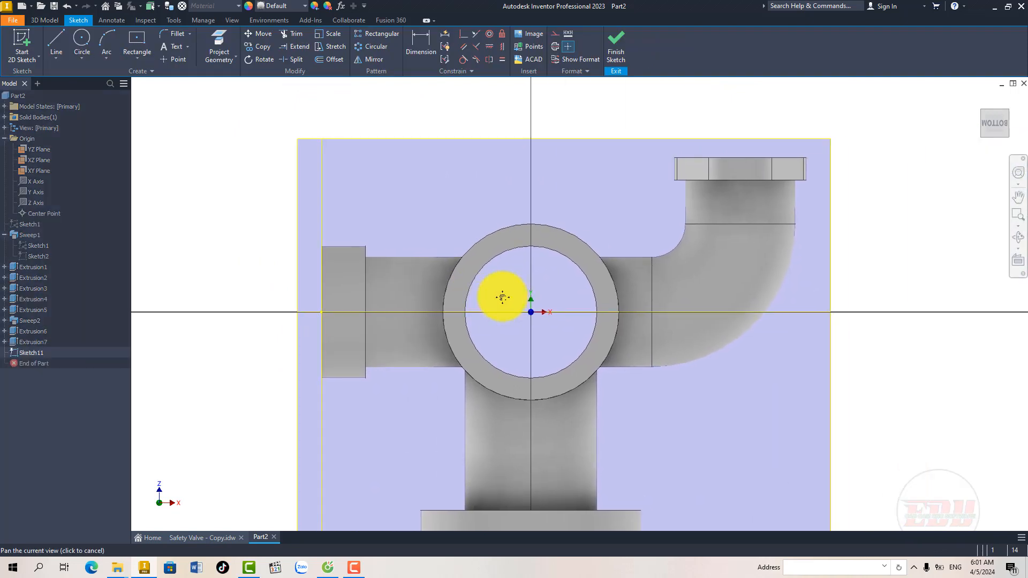
middle_drag(503, 297, 499, 299)
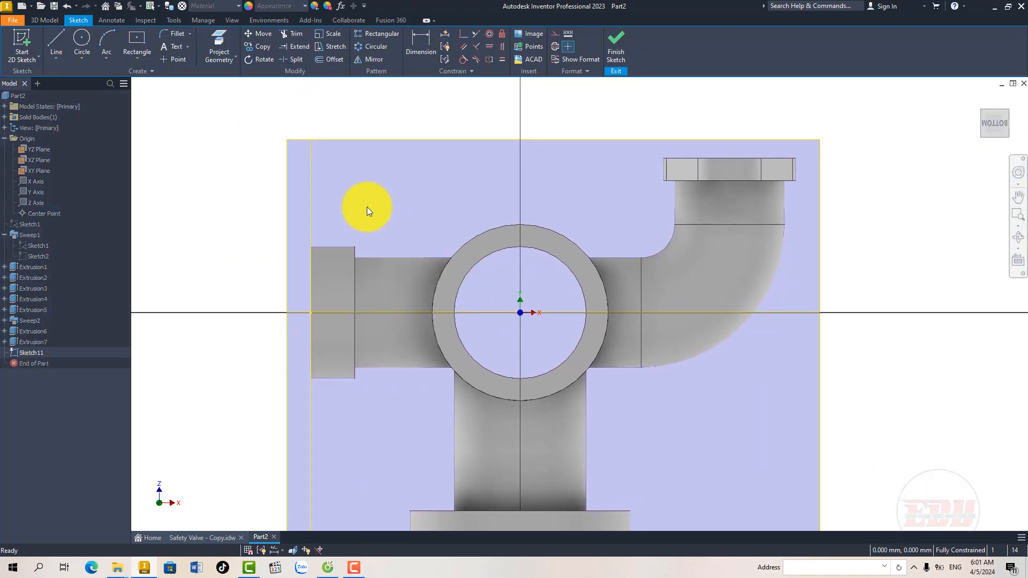
click(219, 42)
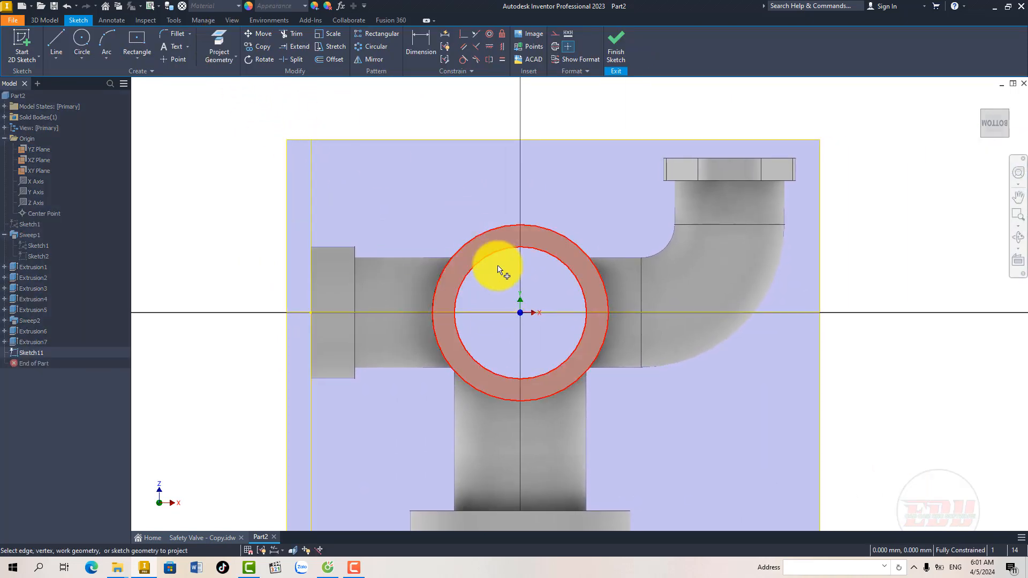
click(501, 315)
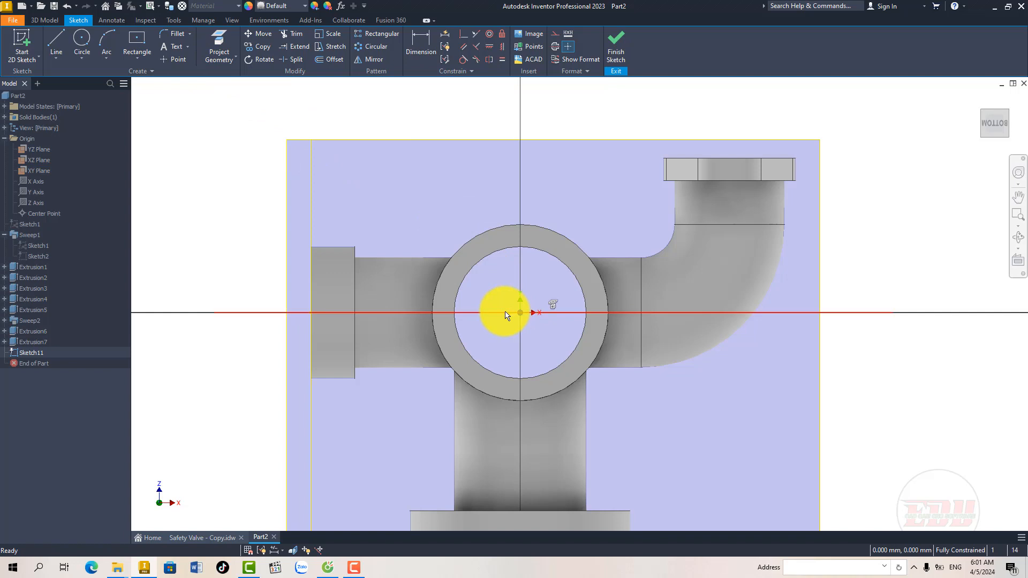
right_click(505, 312)
click(545, 311)
middle_drag(504, 271, 473, 266)
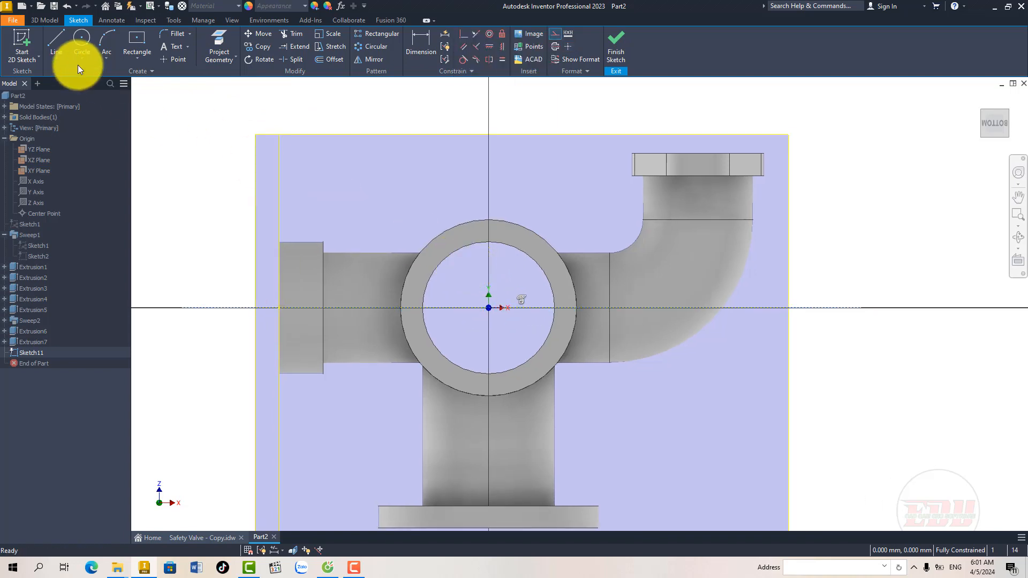
Step: Draw a narrow vertical centre-to-centre slot from about 59 mm above the origin down to the ring's upper edge
click(133, 58)
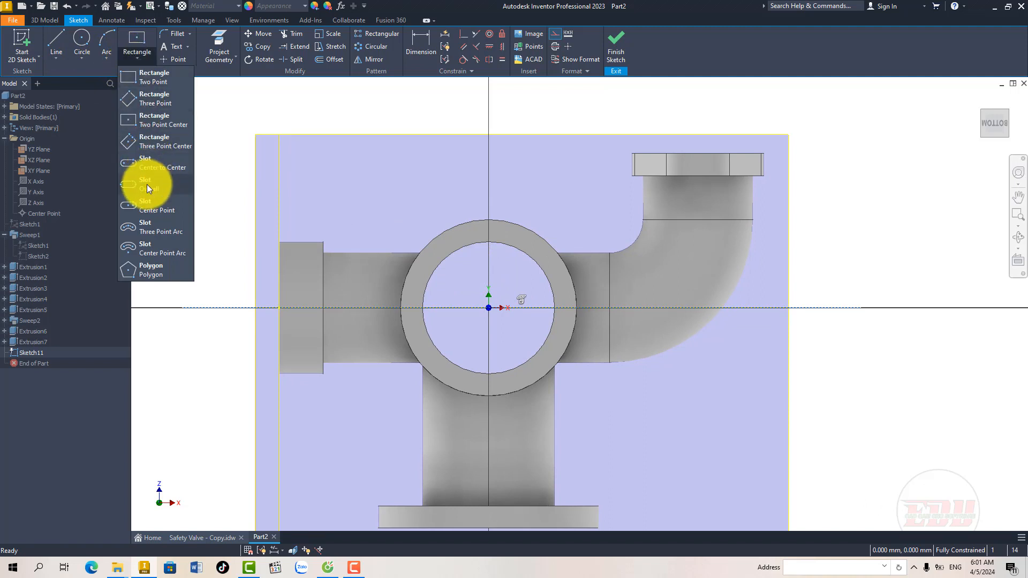
click(156, 120)
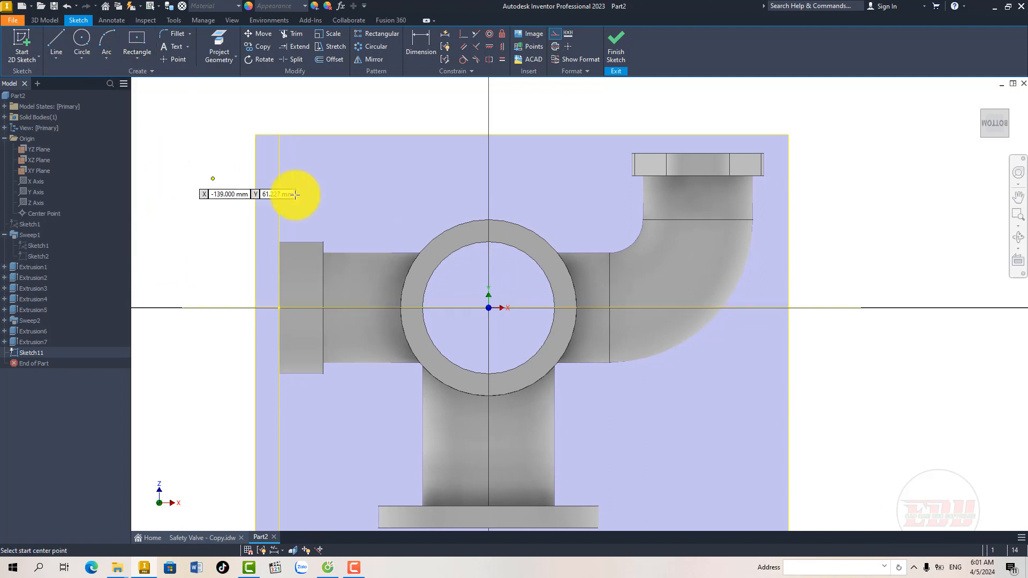
click(488, 179)
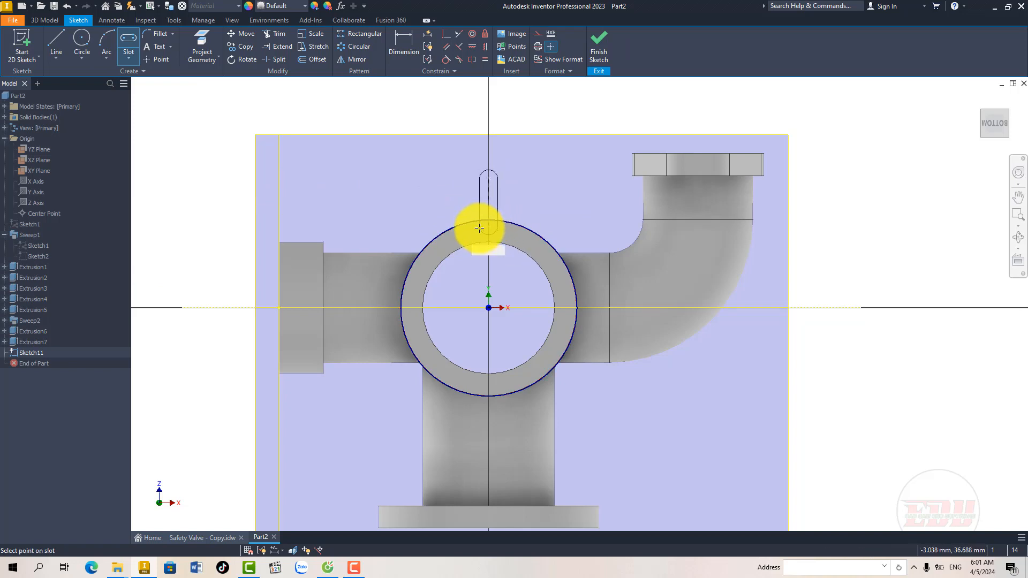
click(479, 228)
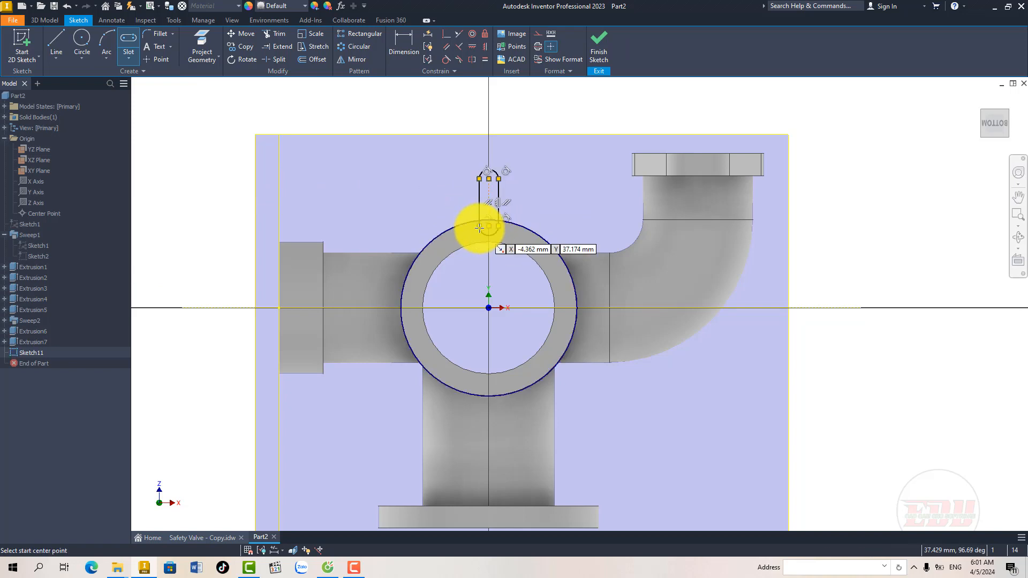
Step: End the slot command and convert the slot's lower end arc to construction geometry
right_click(515, 228)
click(499, 234)
scroll(499, 234, up, 3)
middle_drag(483, 269, 481, 278)
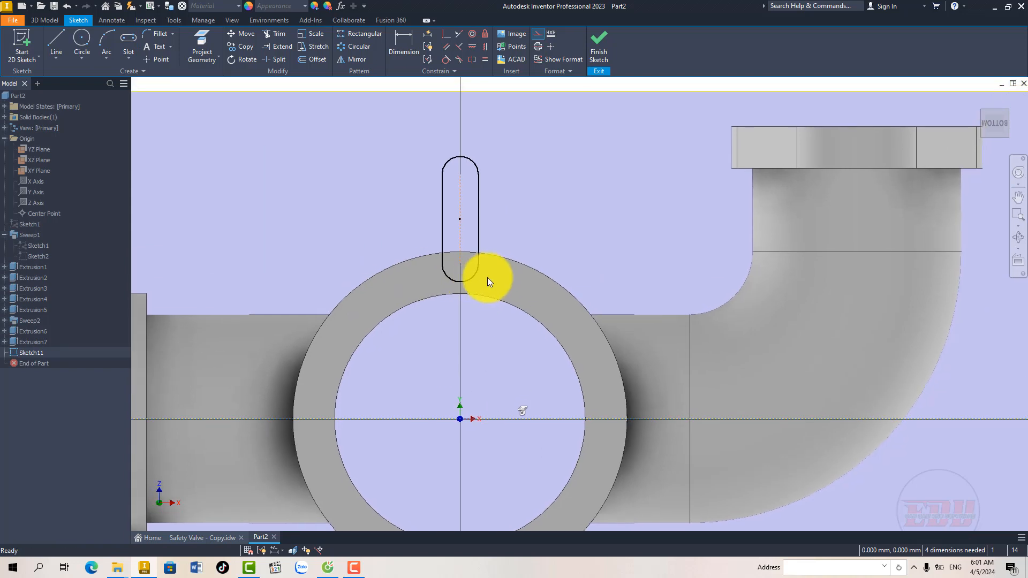
right_click(471, 278)
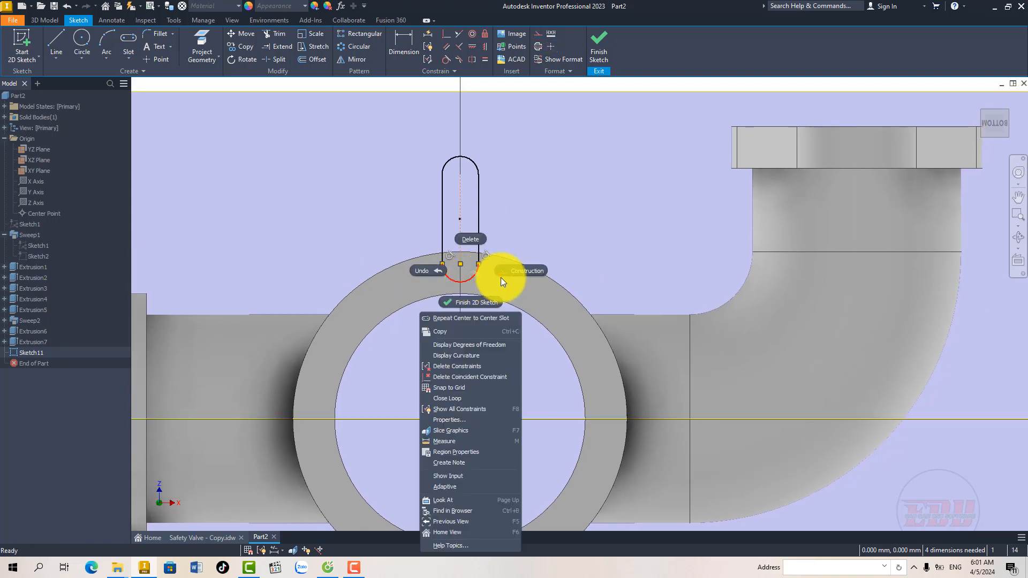
click(505, 272)
Step: Draw a horizontal line between the lower endpoints of the slot's two side lines to close the lug profile
scroll(466, 265, up, 3)
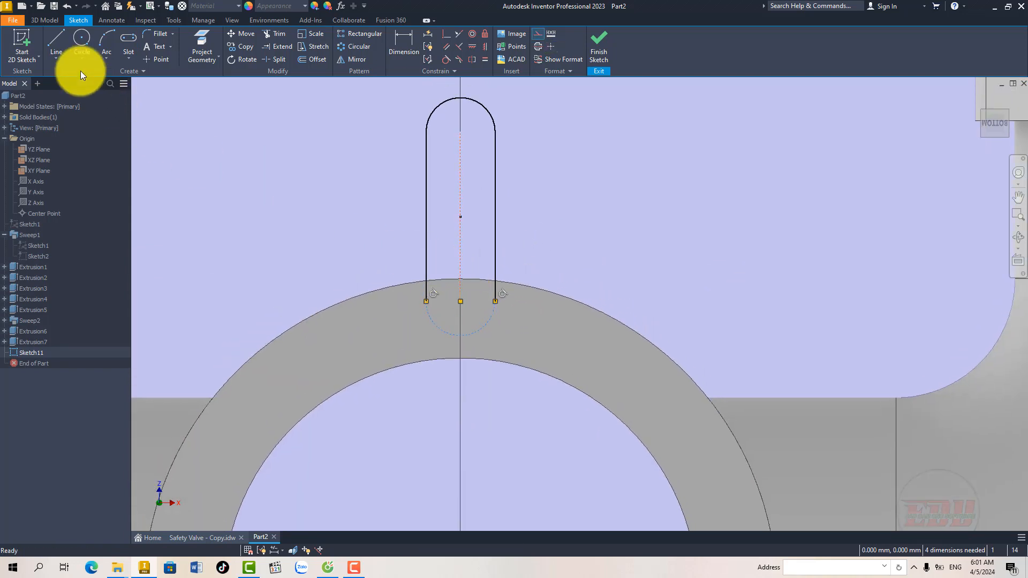
click(57, 42)
click(494, 301)
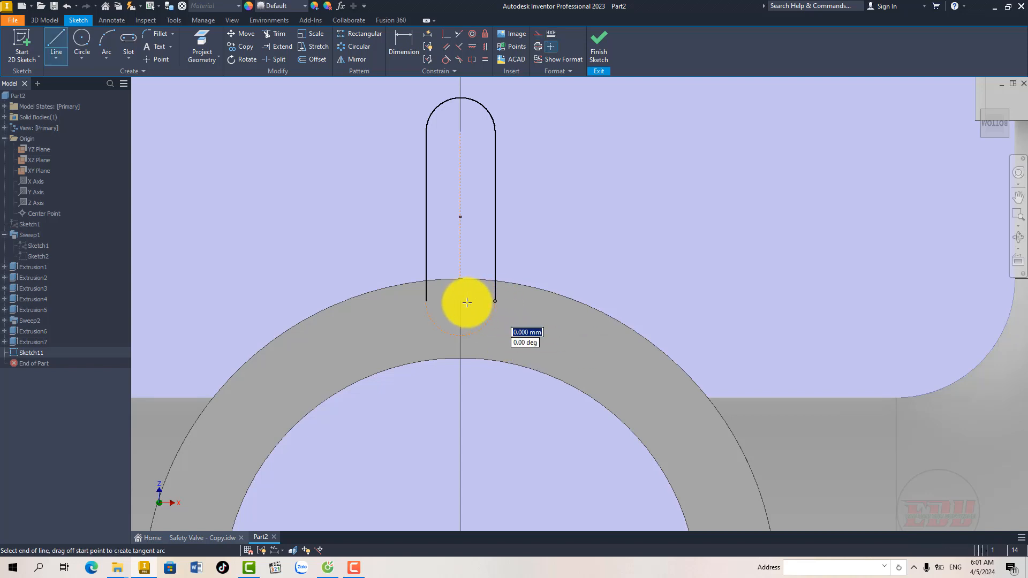
click(429, 302)
right_click(429, 301)
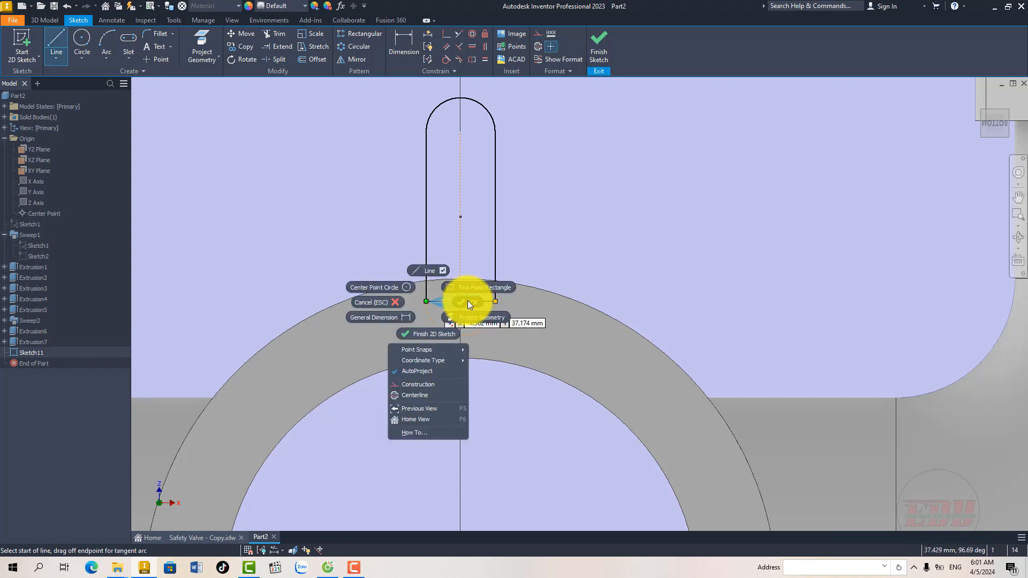
click(468, 300)
Step: Check the lug in view D on Sheet 6, and dimension the upper arc of the lug profile to a 10 mm radius
middle_drag(462, 230, 447, 261)
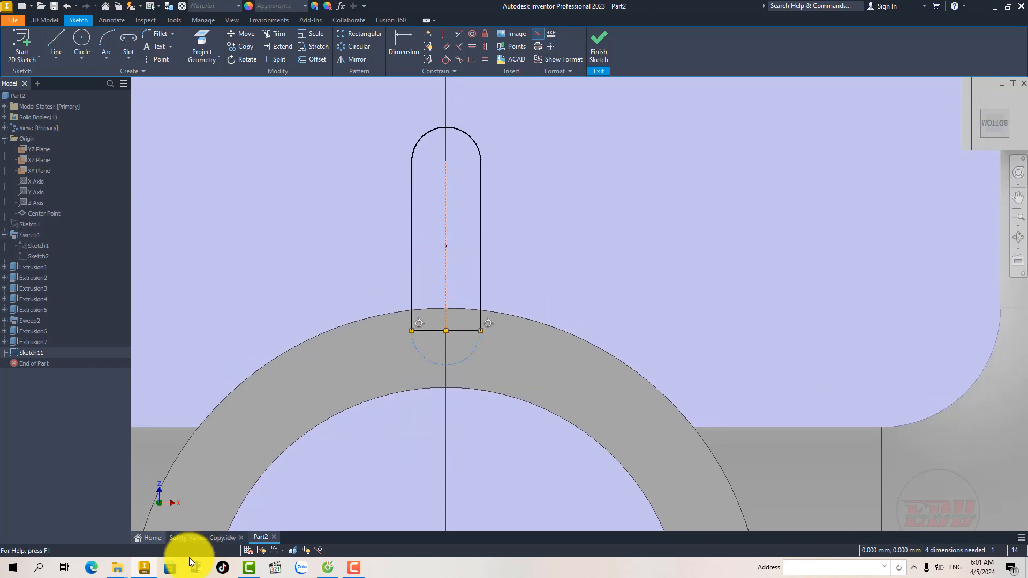
click(200, 538)
scroll(362, 317, down, 1)
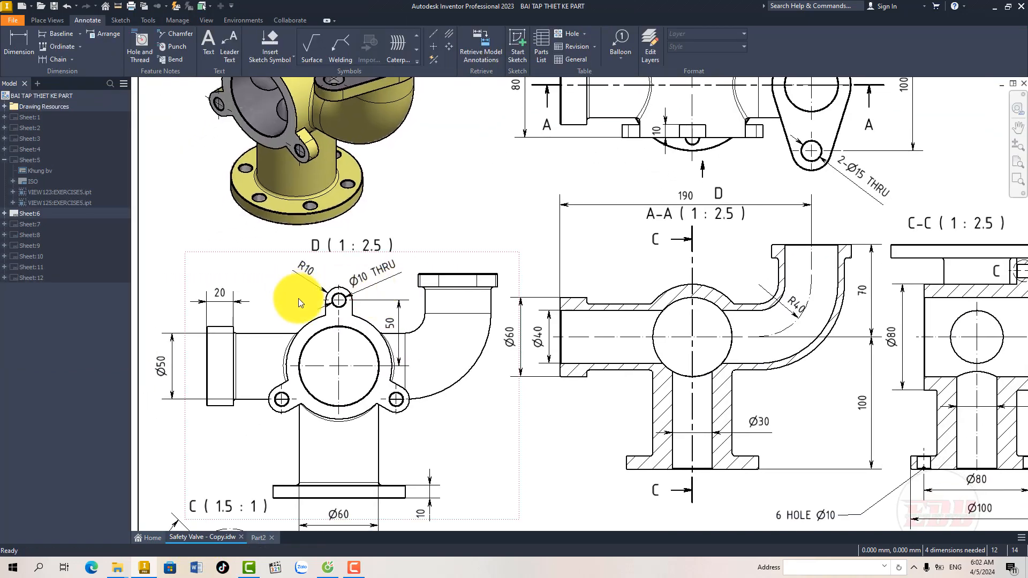
scroll(297, 297, up, 3)
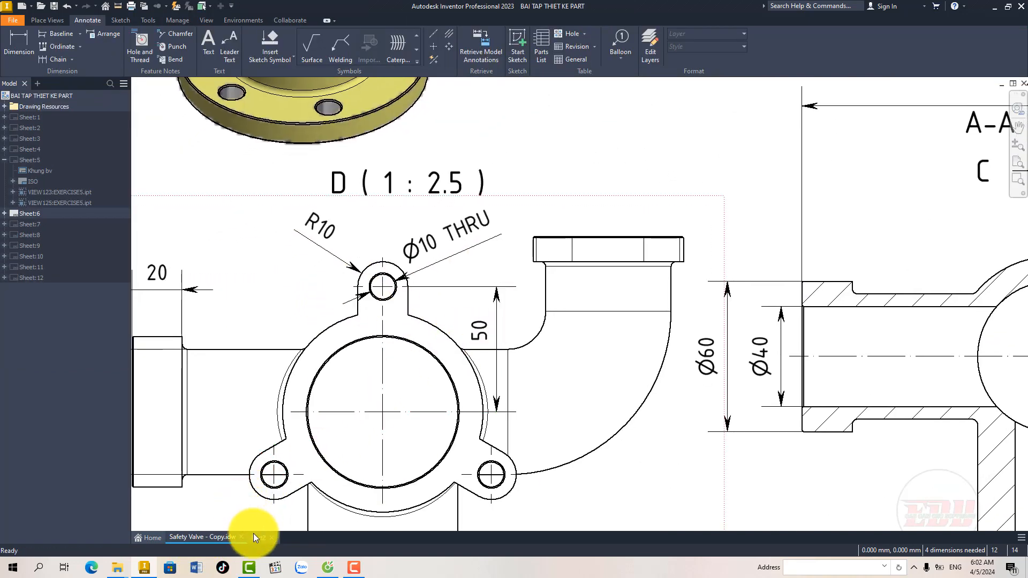
click(255, 536)
middle_drag(420, 314, 411, 334)
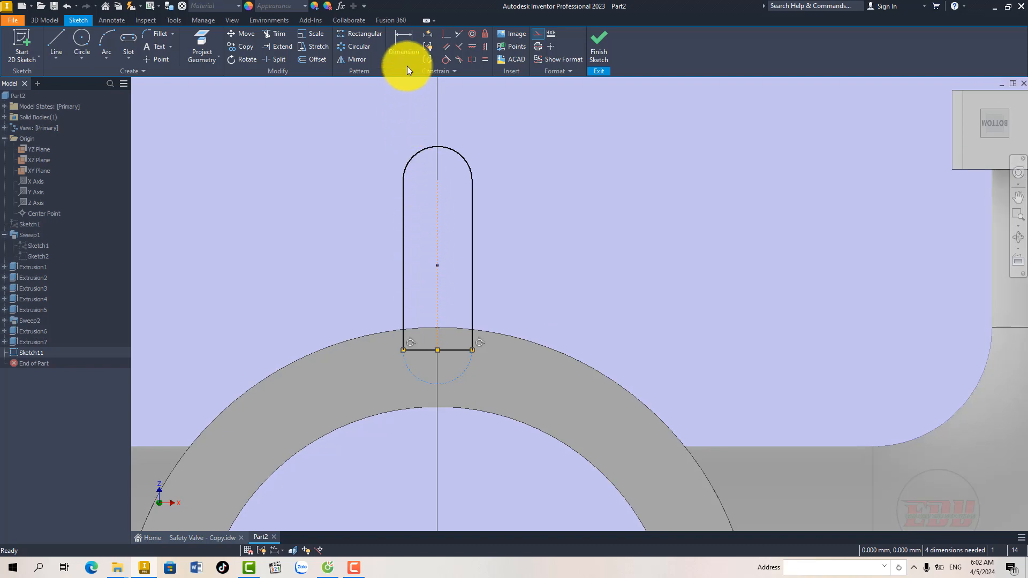
key(d)
click(462, 159)
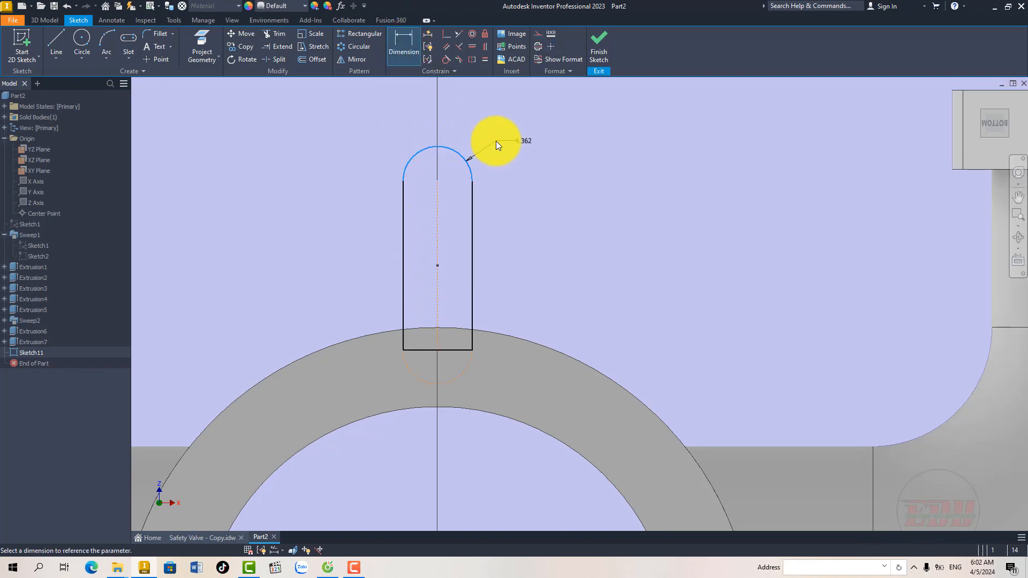
click(496, 140)
text(1)
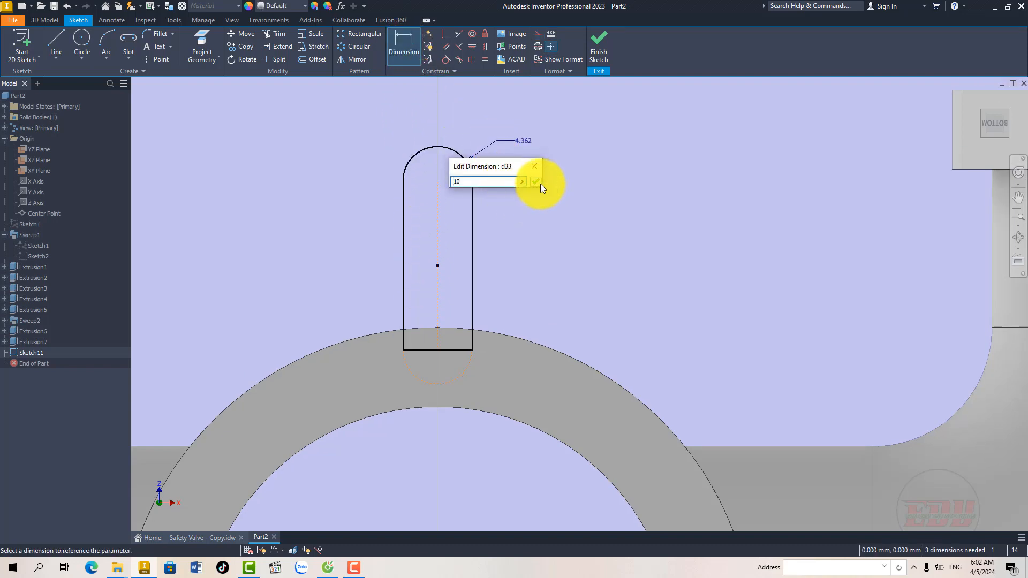
text(0)
click(537, 183)
Step: Dimension the distance from the lug's upper arc centre to the projected horizontal axis as 50 mm
scroll(508, 214, down, 5)
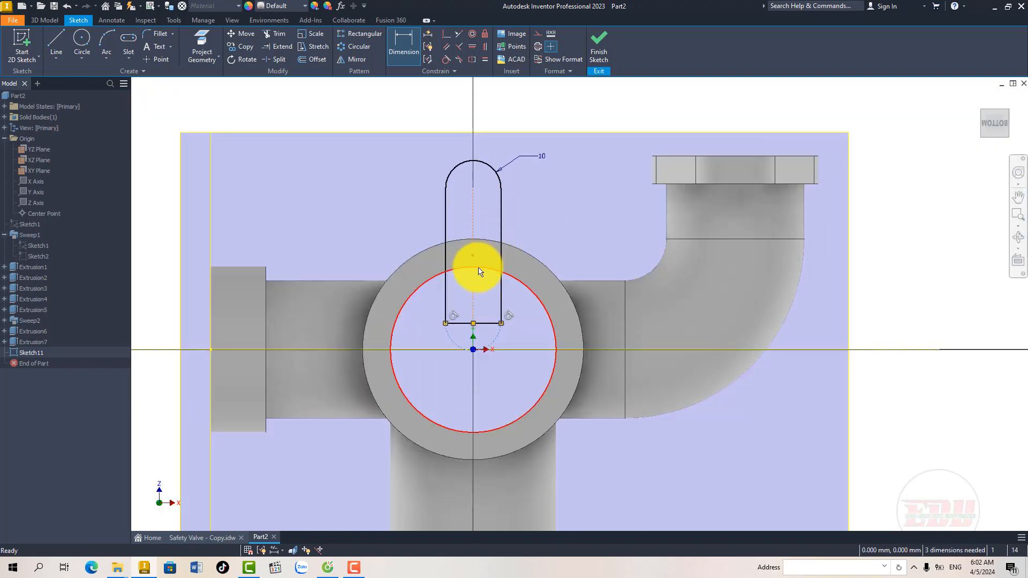
scroll(479, 272, up, 4)
scroll(487, 265, down, 3)
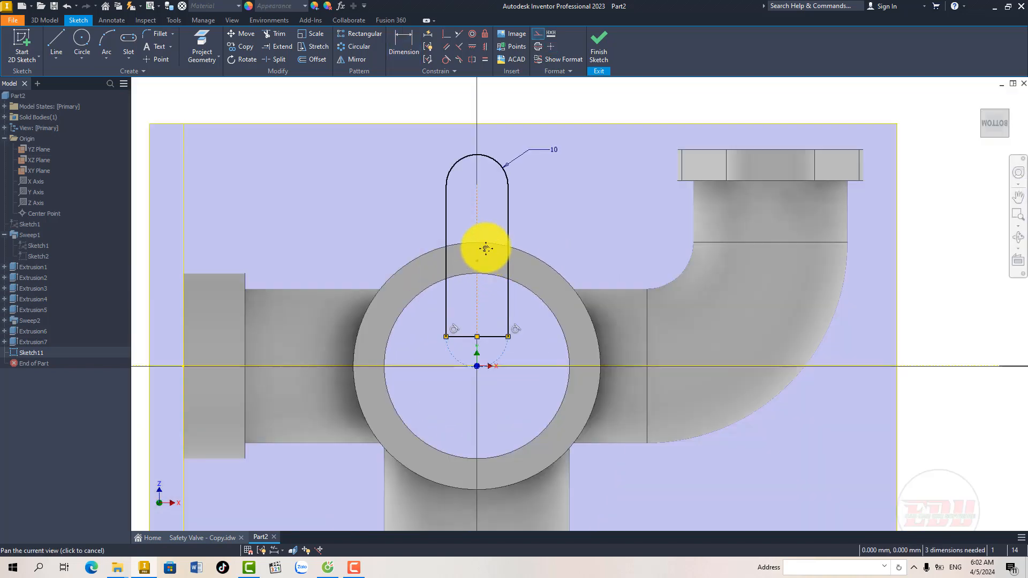
click(402, 50)
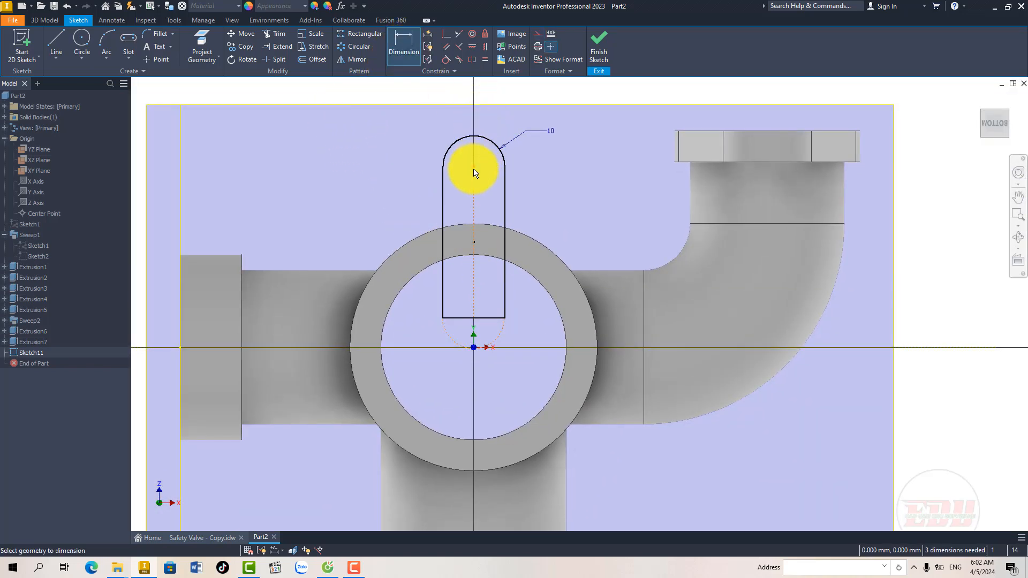
click(473, 169)
click(523, 348)
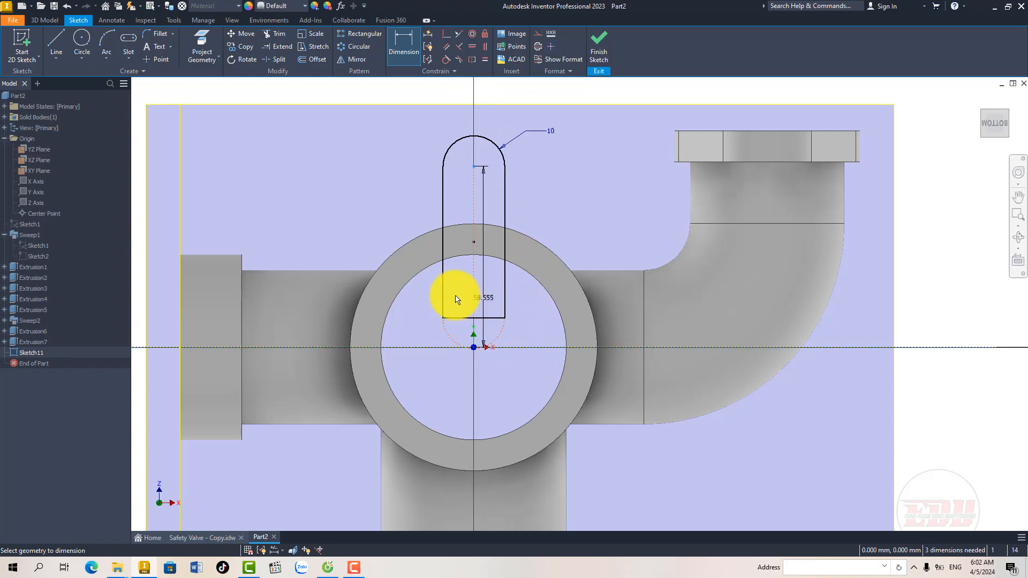
click(361, 252)
text(50)
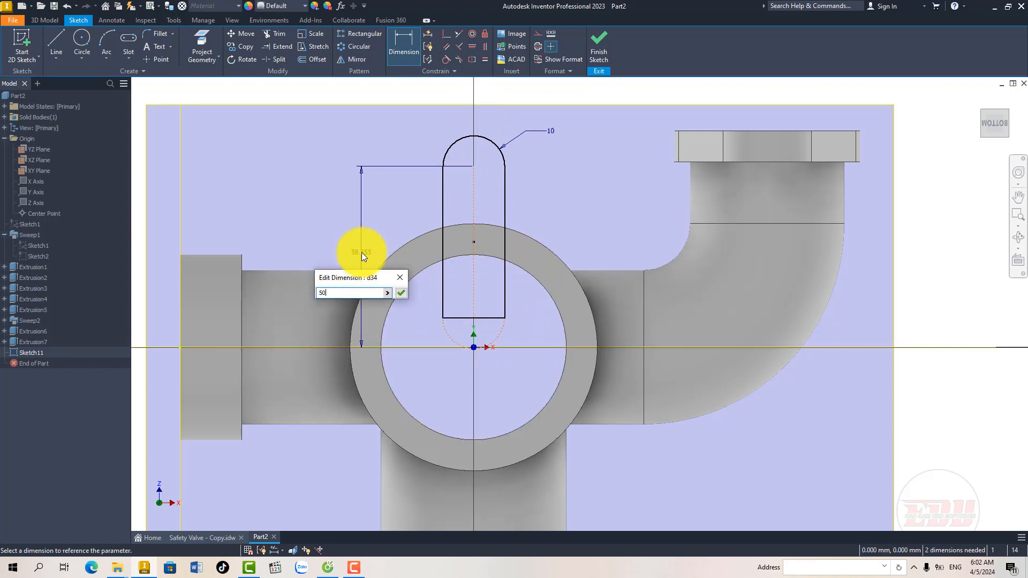
click(401, 293)
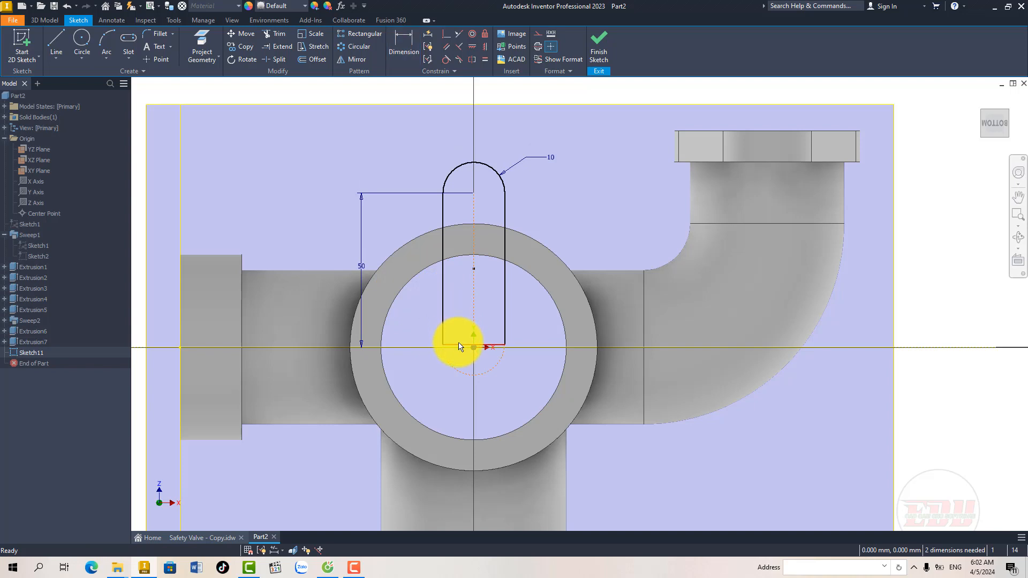
Step: Move the lug profile's bottom line up into the ring's wall and finish the sketch
drag(459, 345, 473, 244)
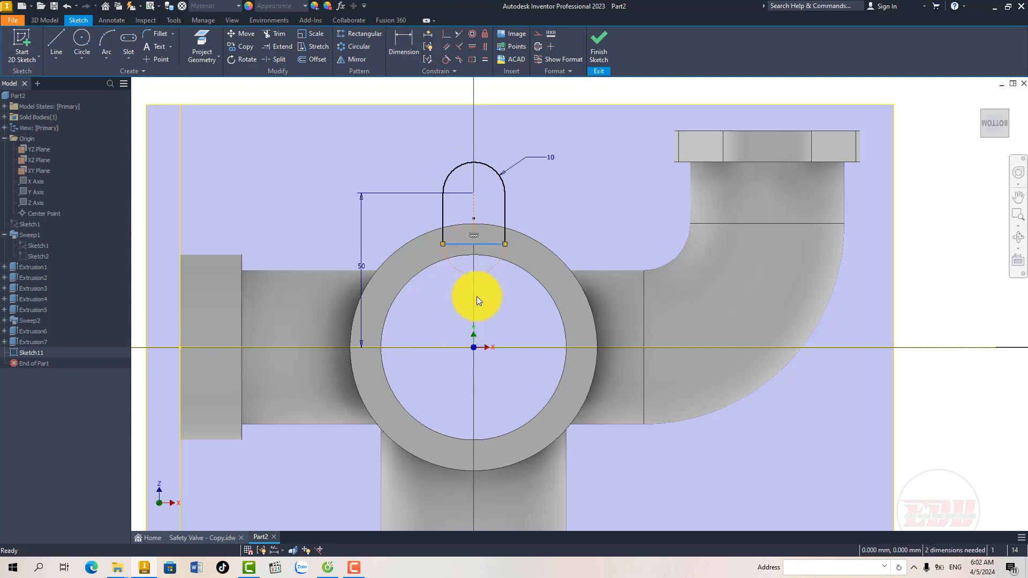
click(504, 304)
mouse_move(499, 303)
middle_down()
mouse_move(501, 293)
mouse_move(477, 279)
middle_up()
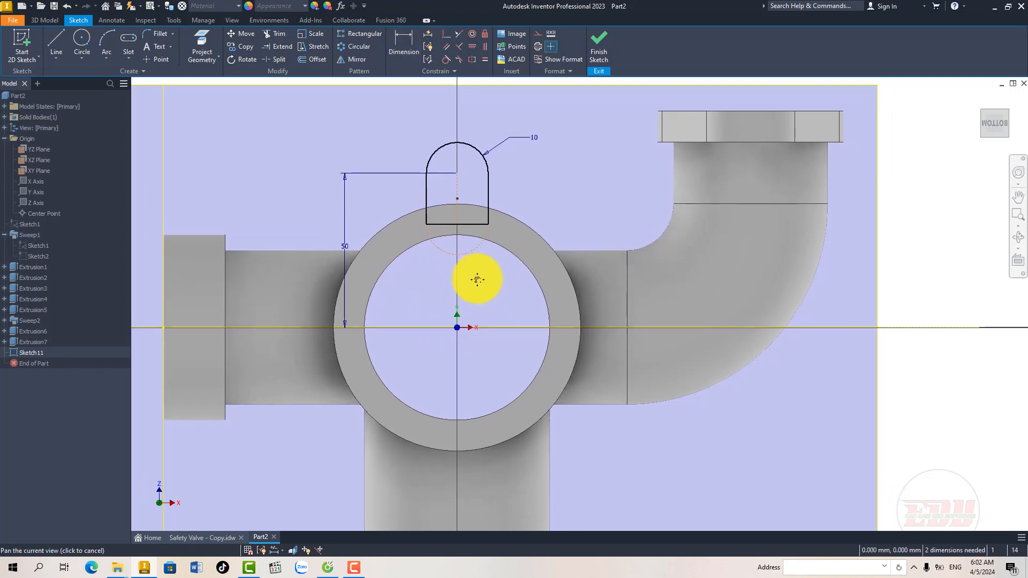
click(593, 56)
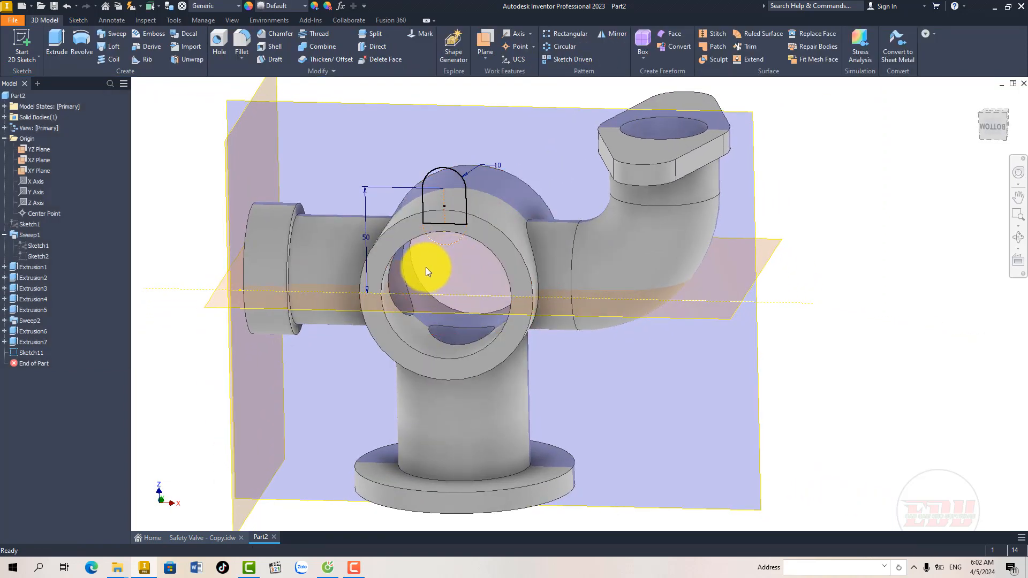
shift+middle_drag(426, 267, 423, 265)
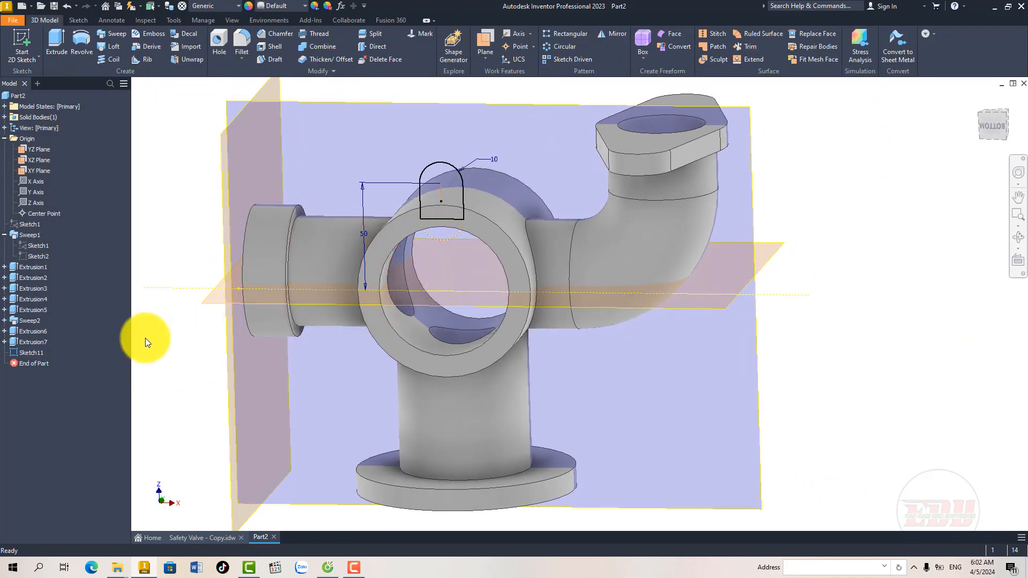
Step: Reopen the lug sketch and add a 10 mm diameter circle centred on the lug's upper arc
click(37, 353)
right_click(36, 354)
click(50, 358)
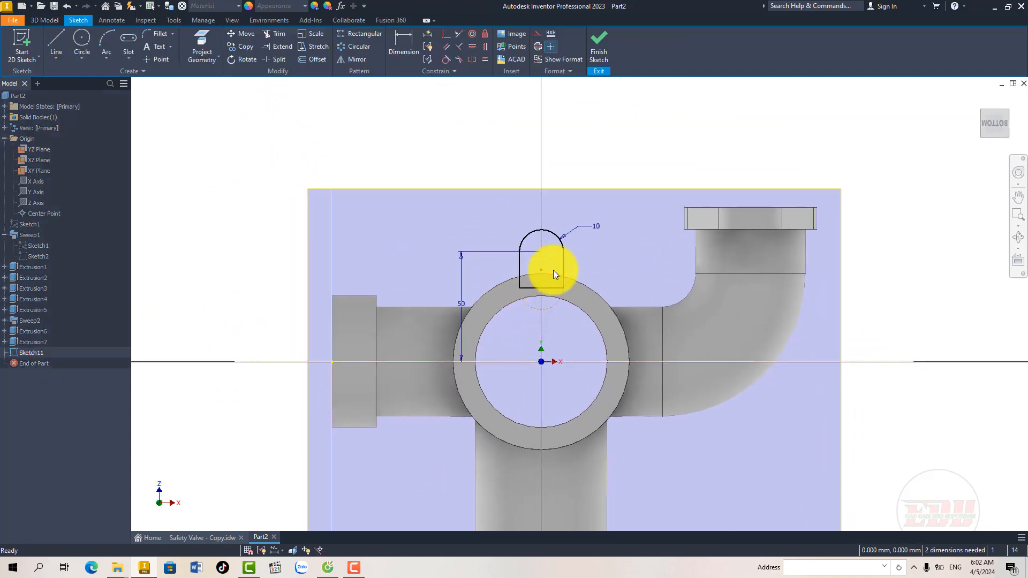
scroll(554, 270, up, 3)
click(81, 43)
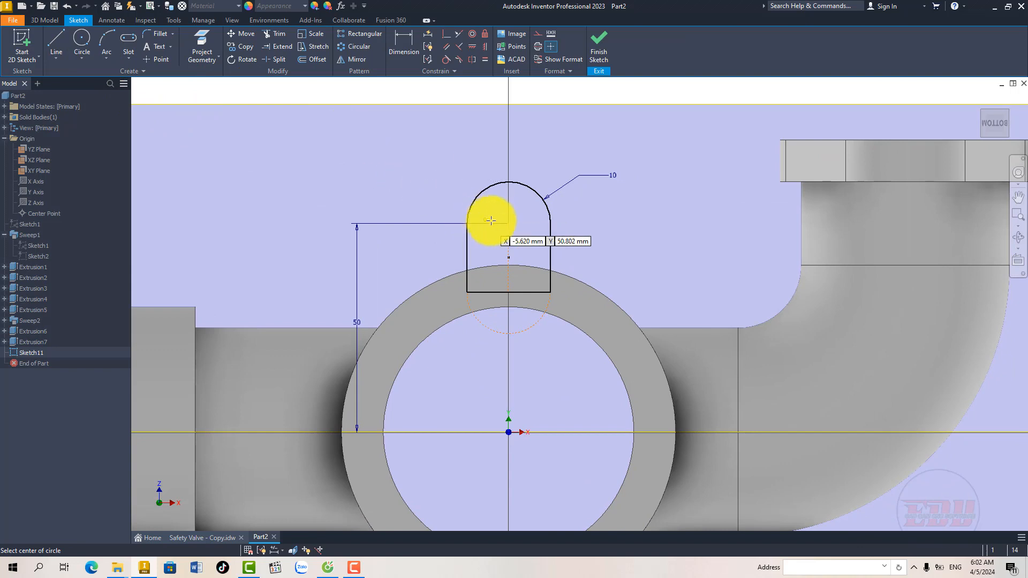
click(508, 223)
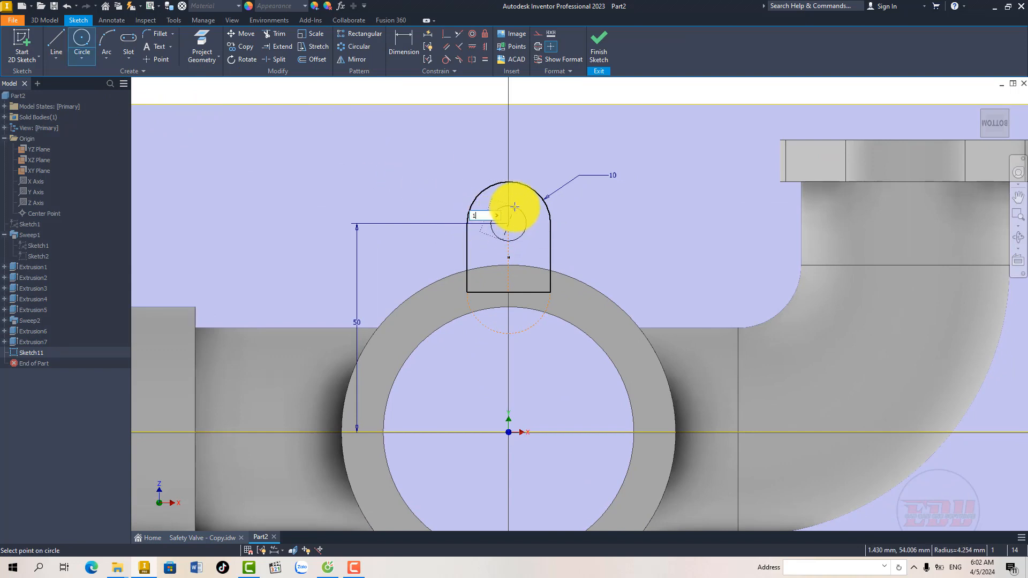
key(Return)
right_click(511, 198)
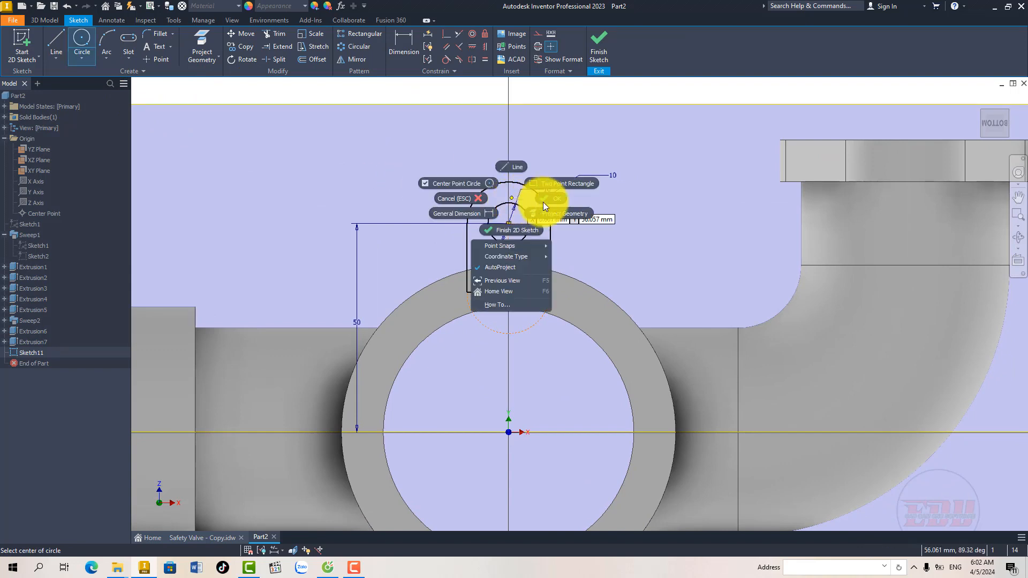
click(553, 202)
middle_drag(511, 262, 504, 241)
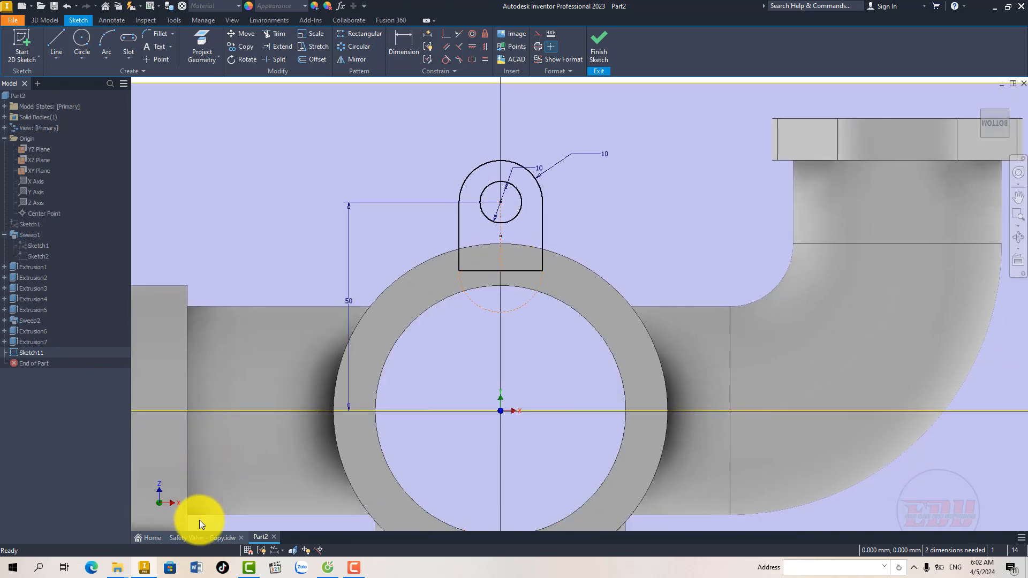
Step: Compare the lug profile with view D on Sheet 6 and finish the sketch
click(200, 533)
middle_drag(397, 368, 412, 345)
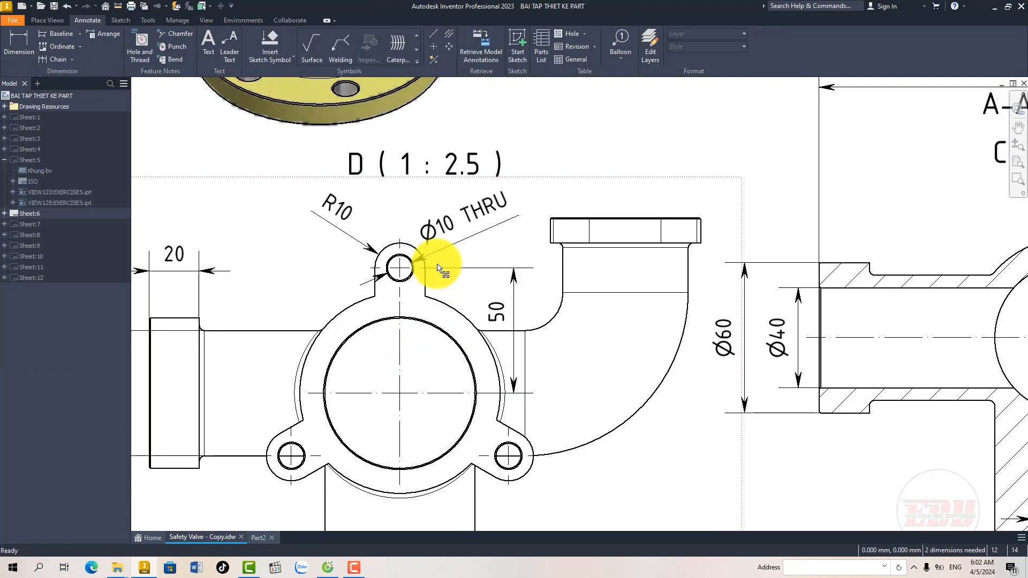
click(258, 537)
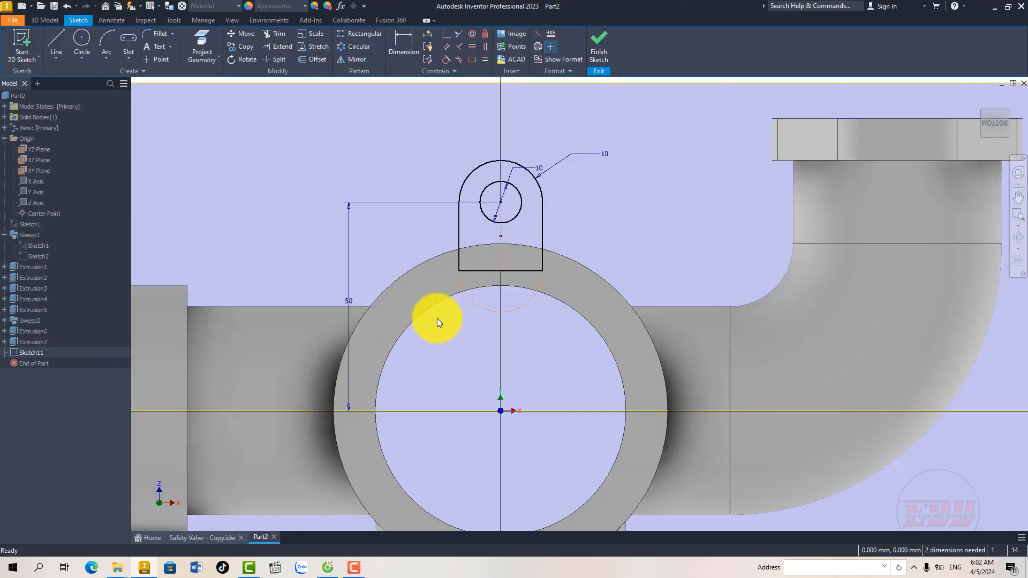
middle_drag(459, 287, 443, 268)
click(598, 51)
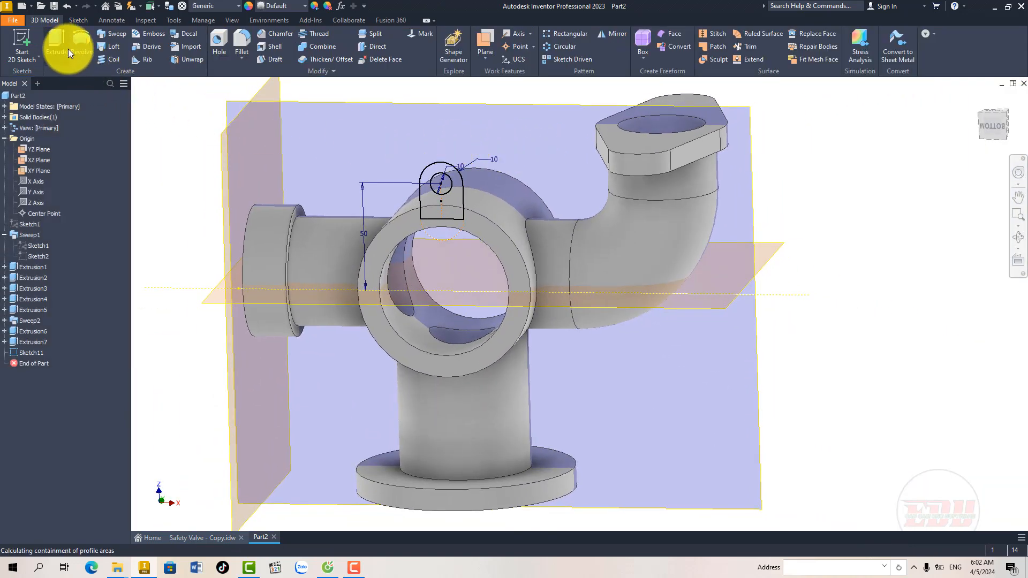
Step: Extrude the lug profile without its hole 10 mm in the flipped direction, joining it to the central body
click(68, 49)
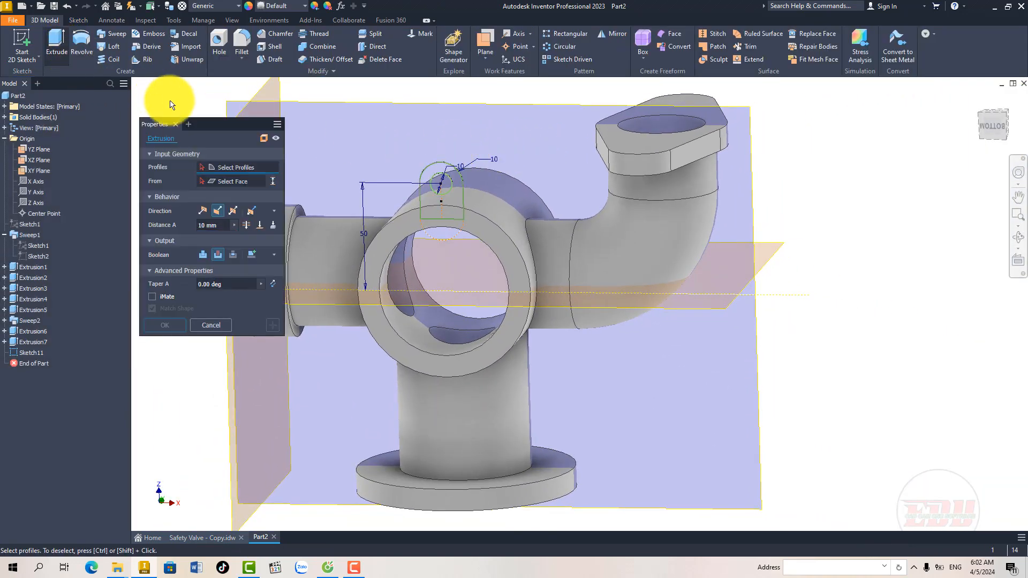
click(433, 202)
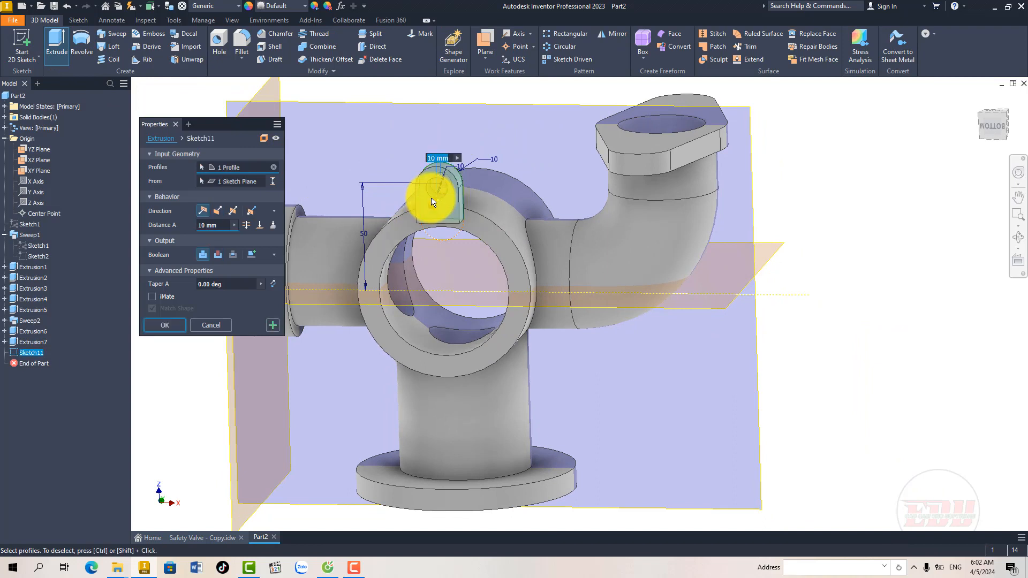
click(215, 210)
click(198, 225)
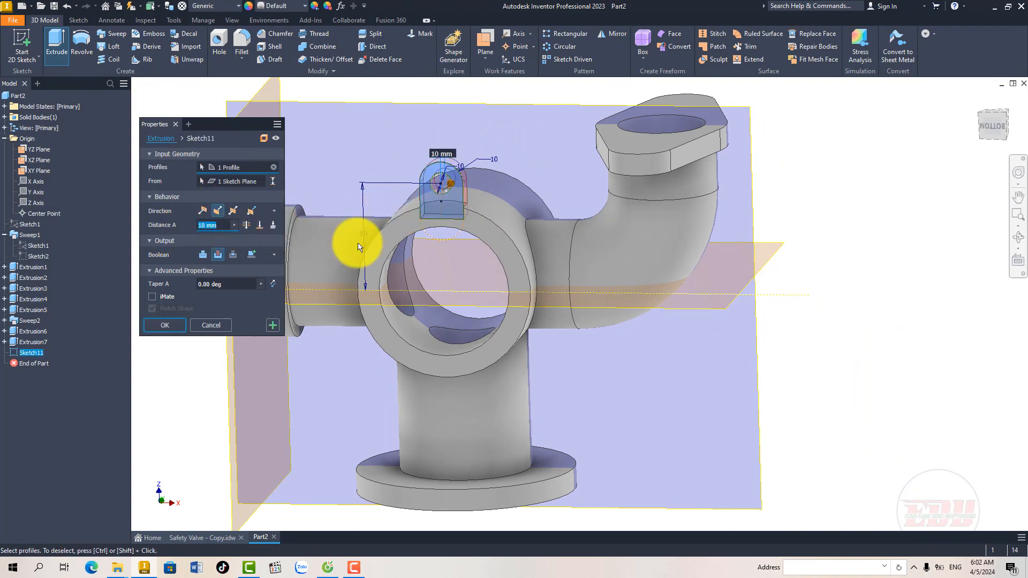
click(175, 323)
Step: Create a circular pattern of the lug around the central body's axis with 3 occurrences over 360 degrees
middle_drag(428, 278, 451, 278)
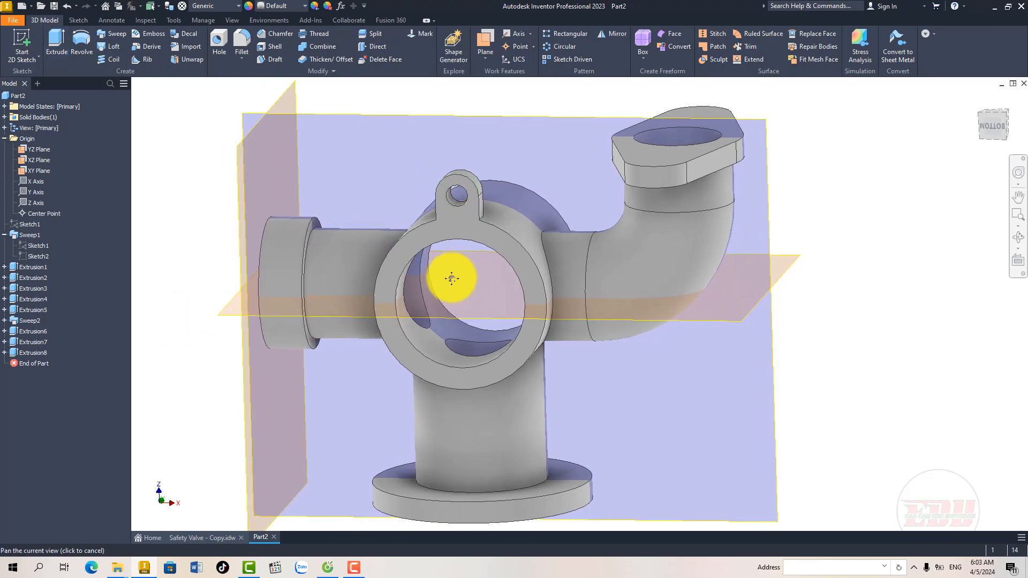
click(563, 50)
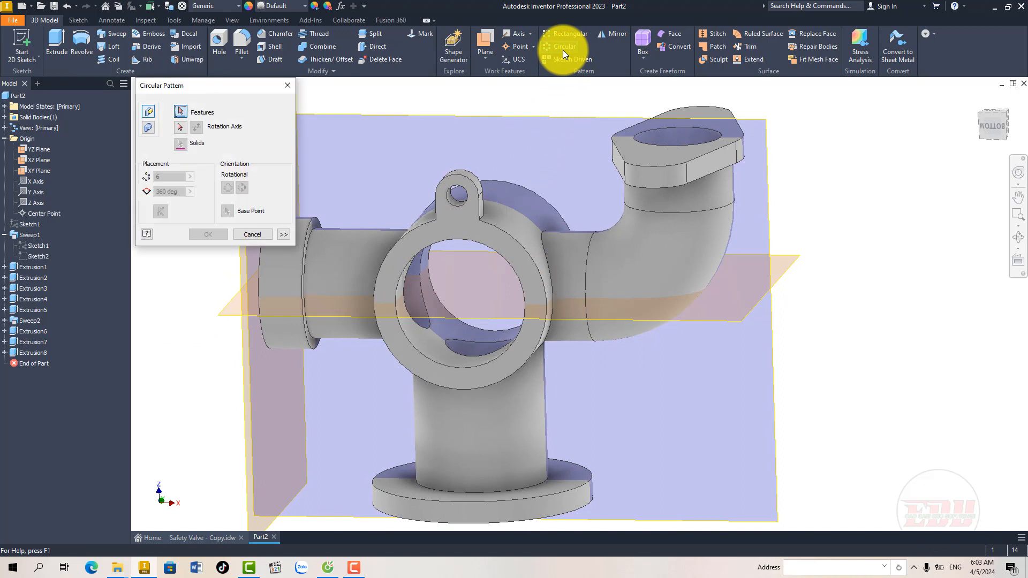
click(474, 189)
click(180, 127)
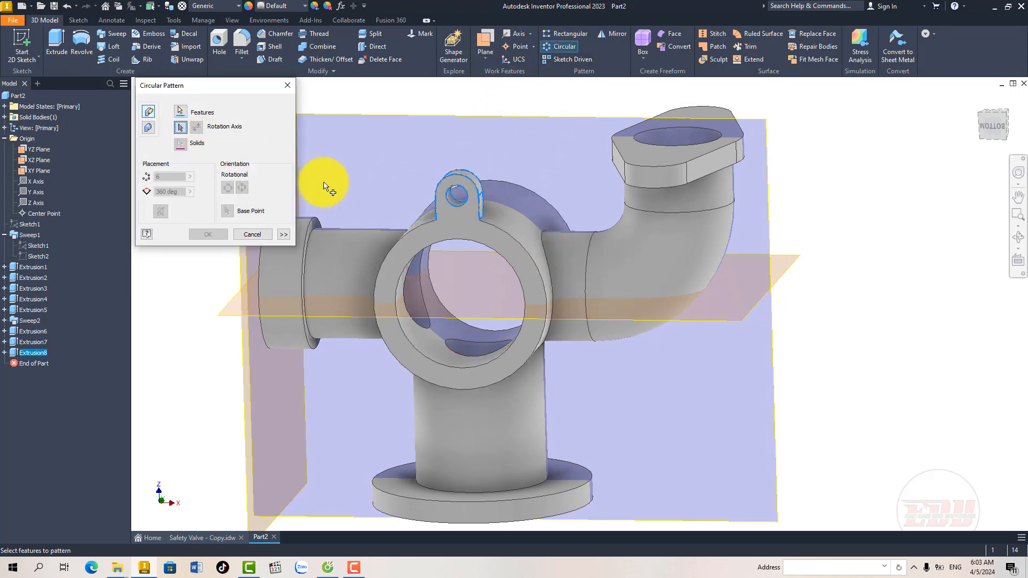
click(505, 216)
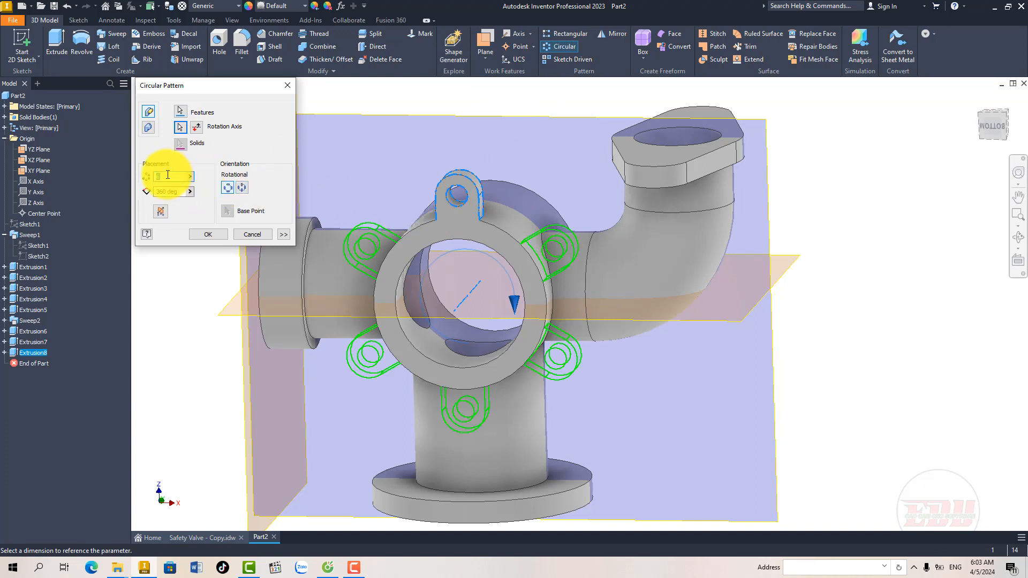
text(3)
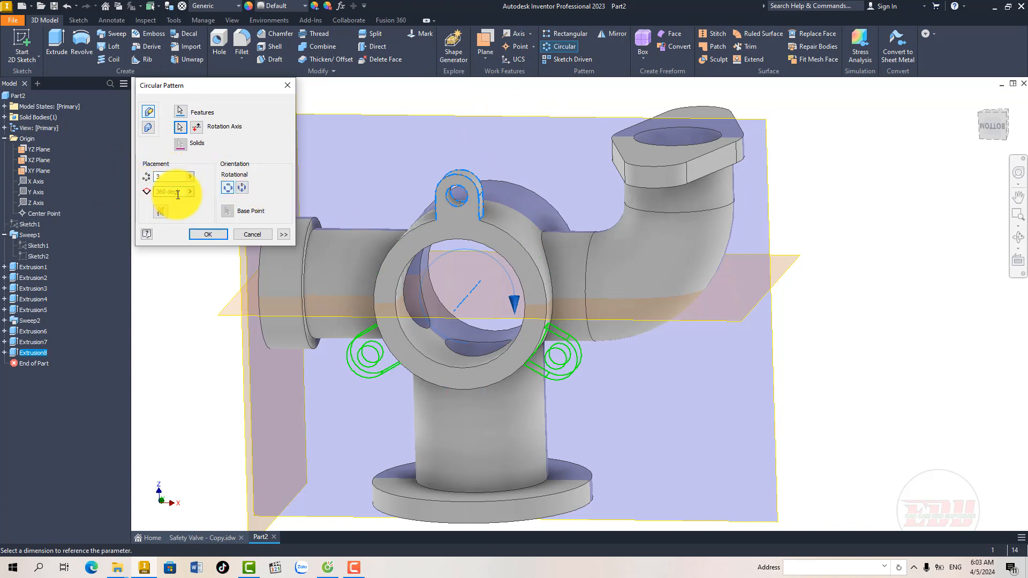
click(206, 235)
shift+middle_drag(341, 284, 385, 297)
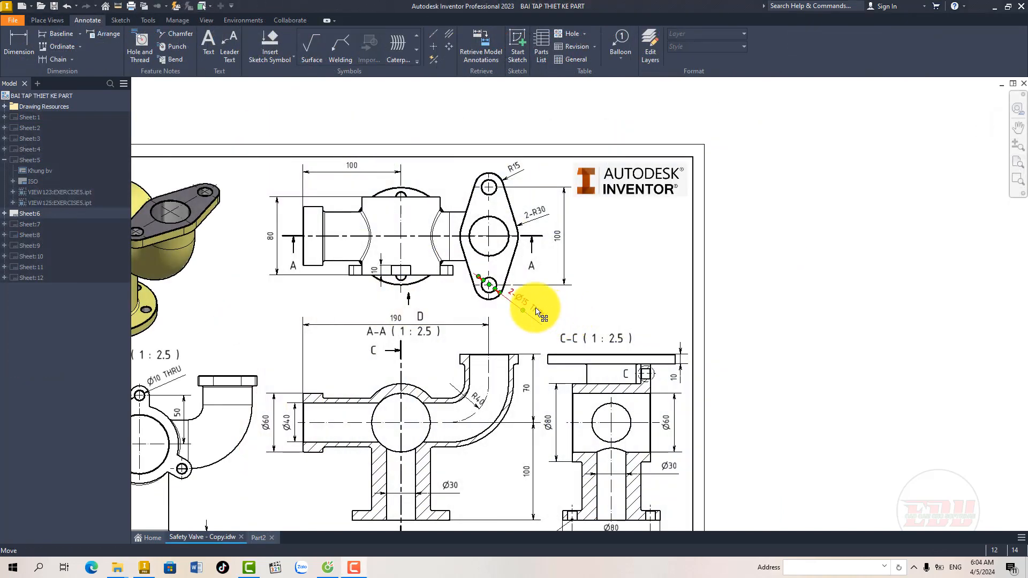
Step: Examine the Sheet 6 drawing for the elbow flange's hole size and spacing and the base flange's bolt-hole details
scroll(498, 307, up, 5)
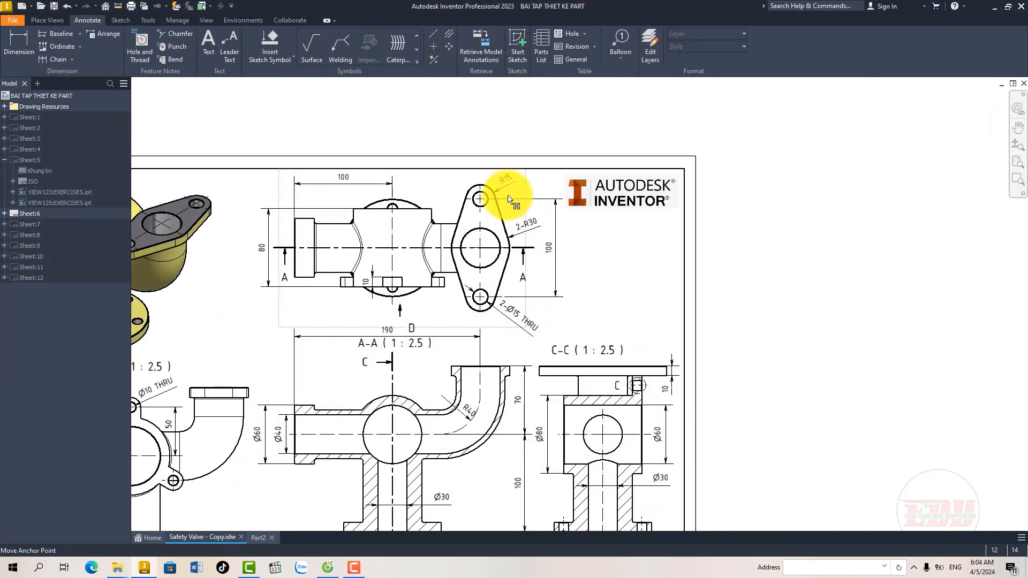
middle_drag(498, 308, 492, 264)
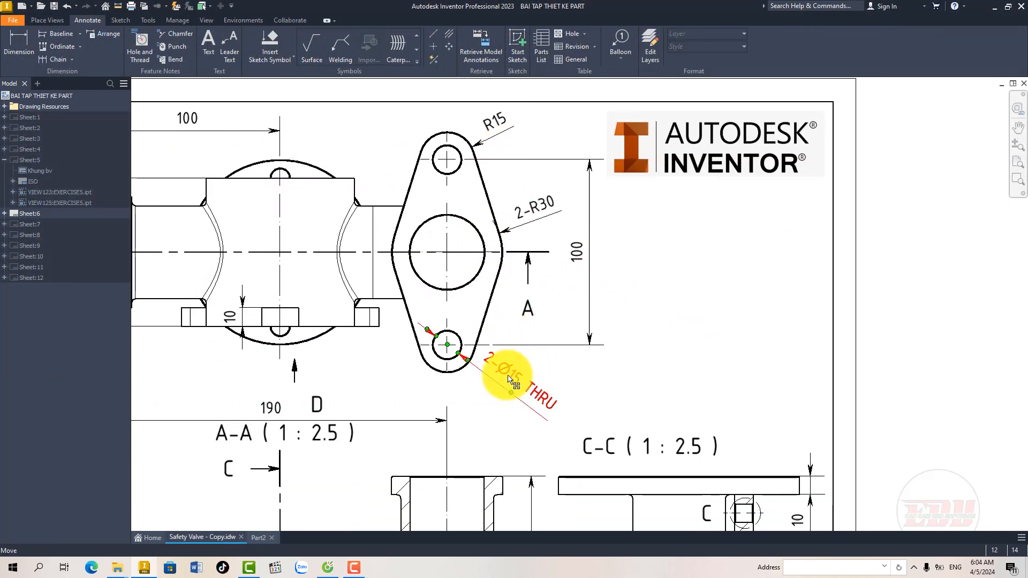
middle_drag(508, 376, 482, 210)
scroll(503, 248, down, 3)
middle_drag(501, 281, 489, 246)
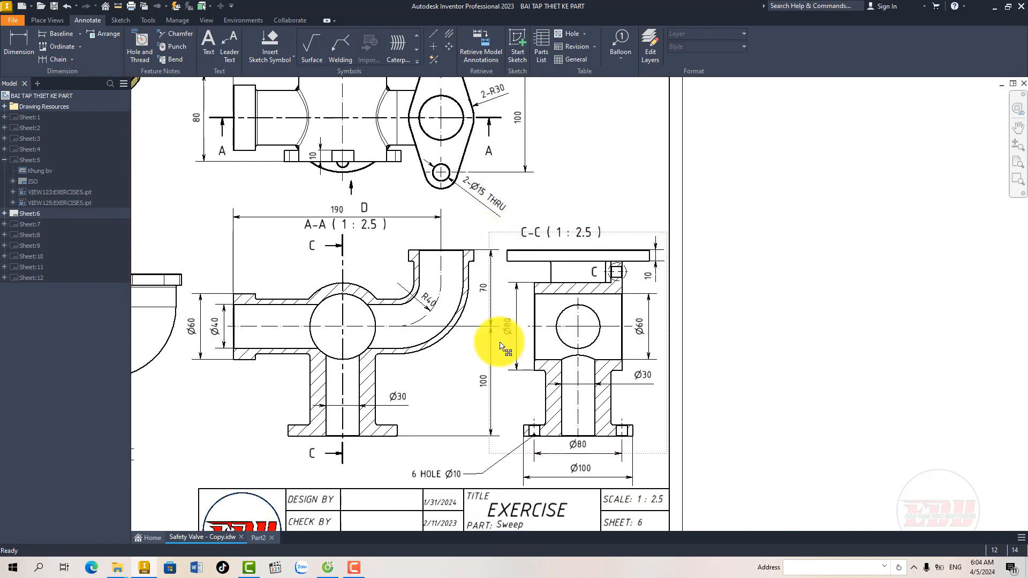
middle_drag(526, 426, 506, 355)
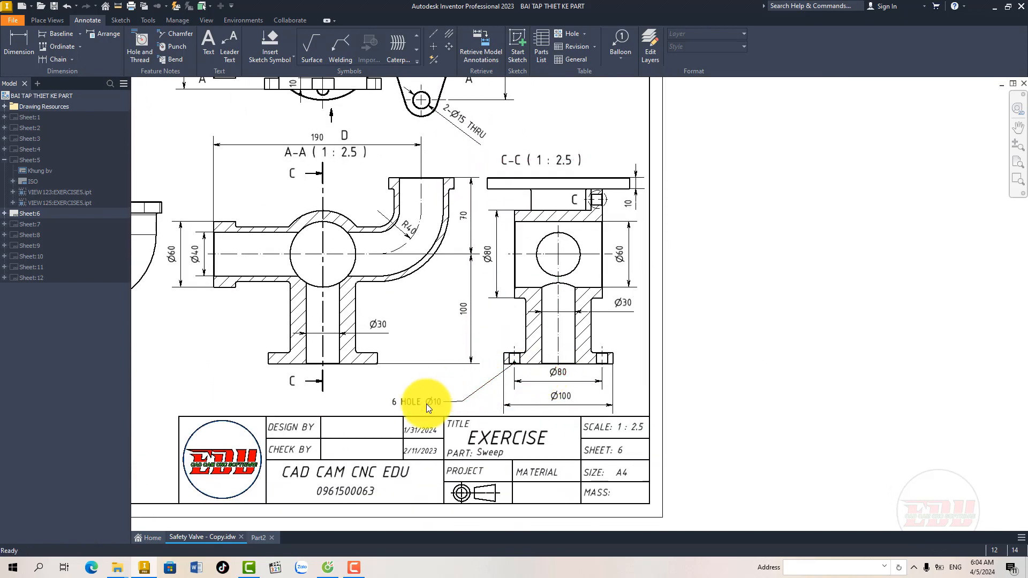
middle_drag(440, 387, 490, 397)
middle_drag(489, 348, 509, 348)
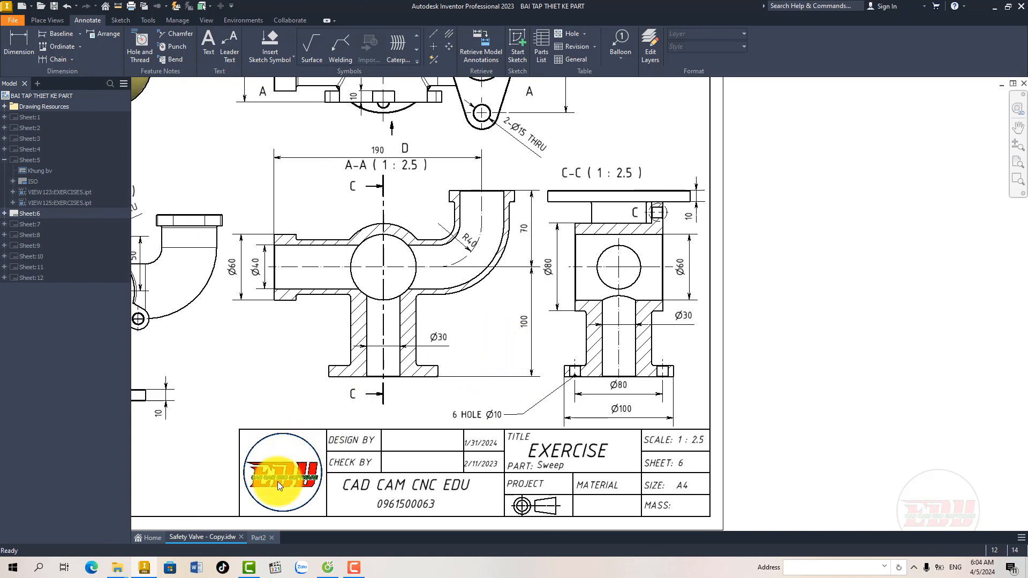
Step: Switch back to Part2 and start a sketch on the outer face of the elbow's oval flange
click(259, 538)
scroll(432, 337, down, 5)
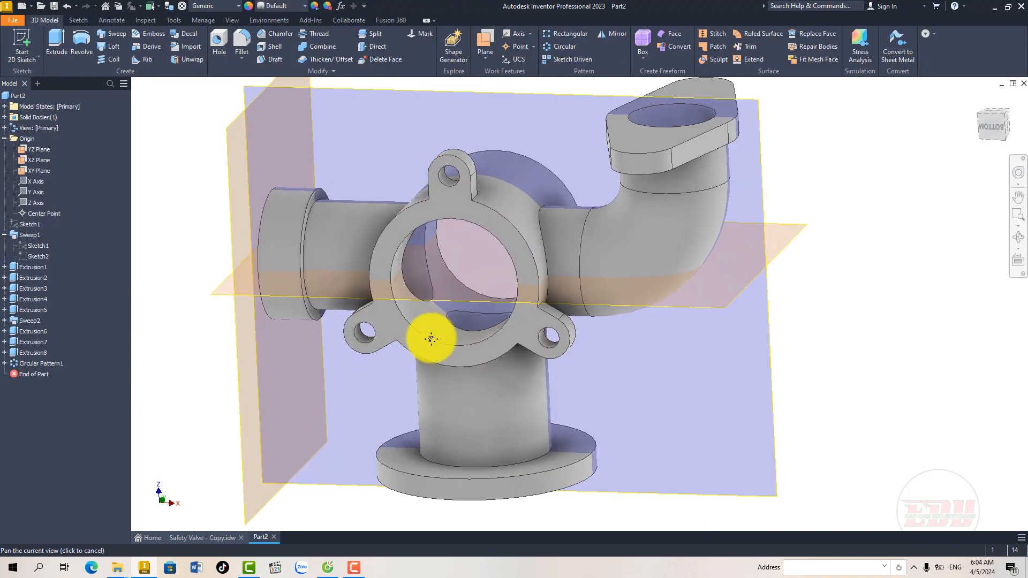
shift+middle_drag(458, 335, 471, 336)
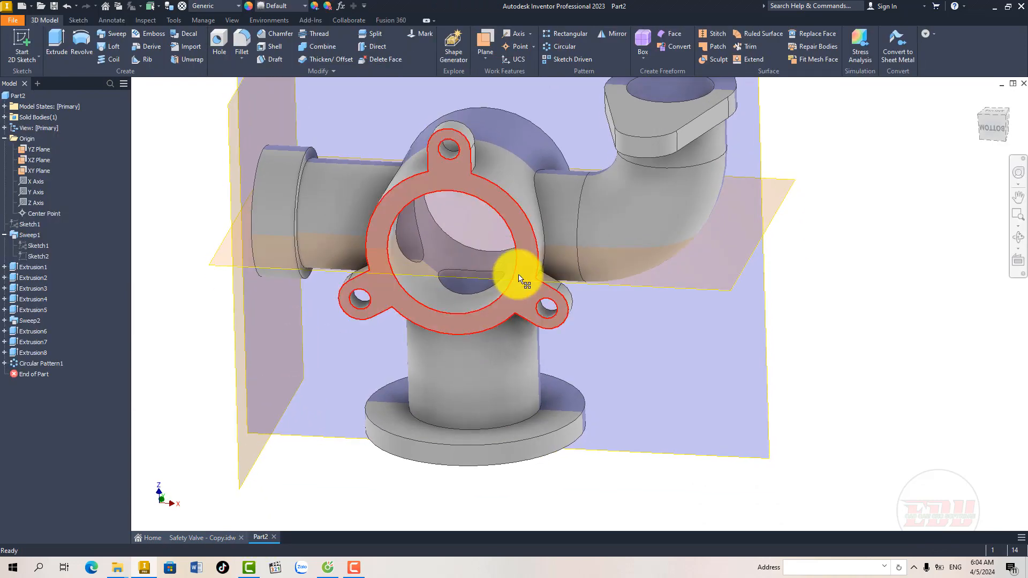
middle_drag(583, 218, 537, 284)
click(620, 191)
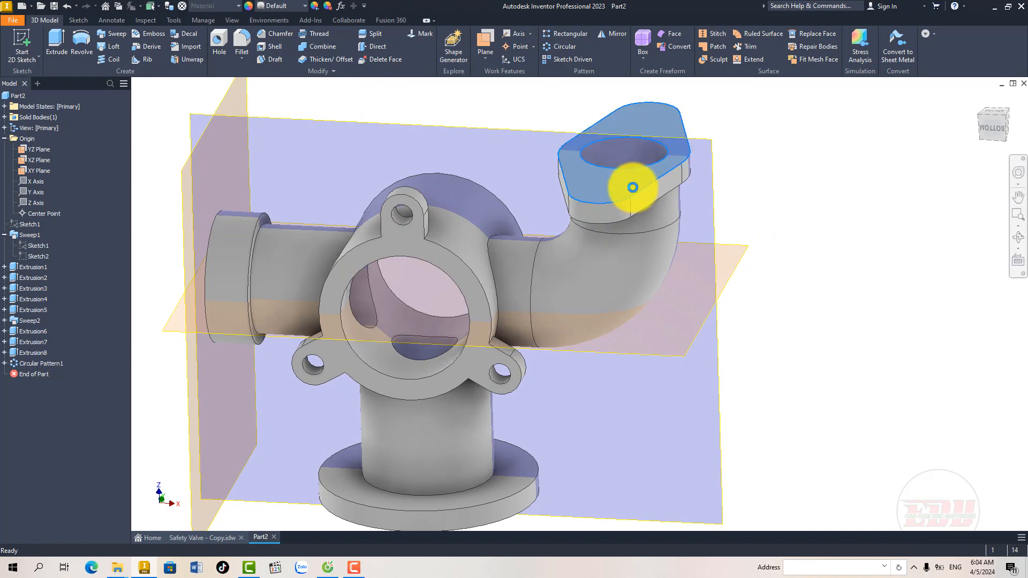
click(616, 185)
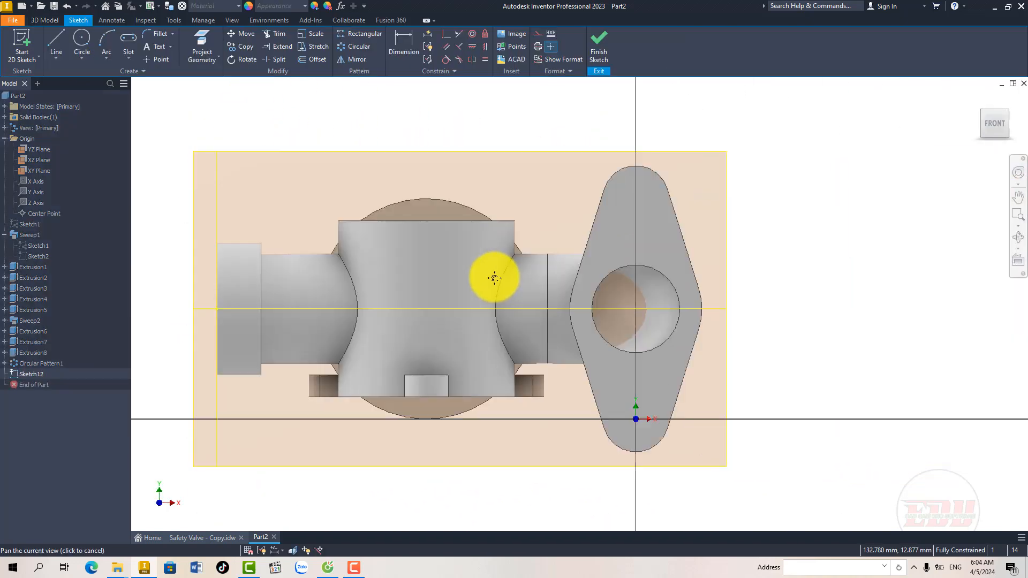
Step: Project the oval flange's two rounded end arcs into the sketch and convert them to construction geometry
key(p)
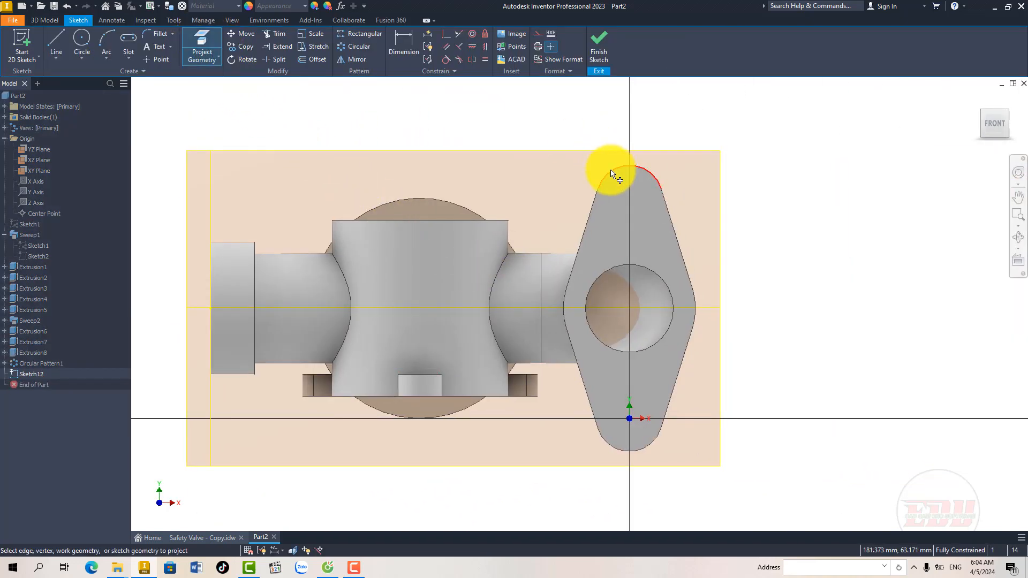
click(612, 172)
click(616, 449)
right_click(720, 220)
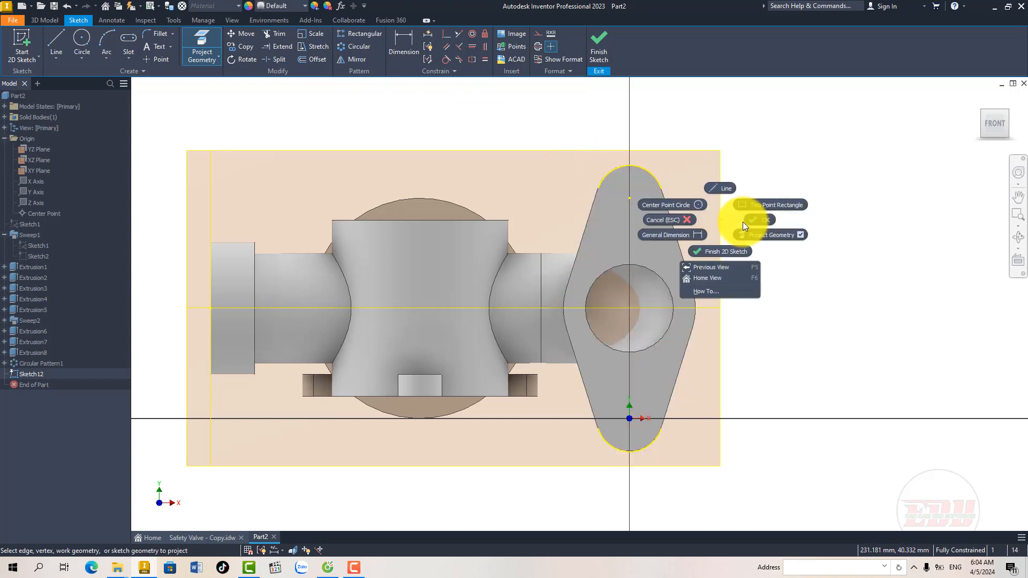
click(743, 221)
drag(553, 131, 696, 490)
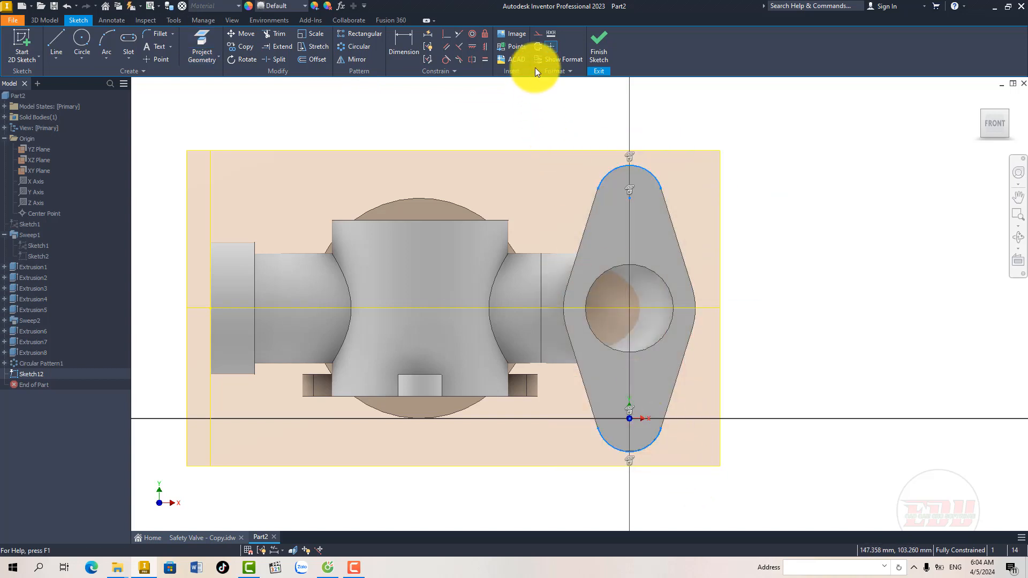
click(537, 33)
Step: Draw a 15 mm diameter circle at the centre of each projected end arc and finish the sketch
scroll(634, 216, down, 3)
middle_drag(634, 217, 502, 201)
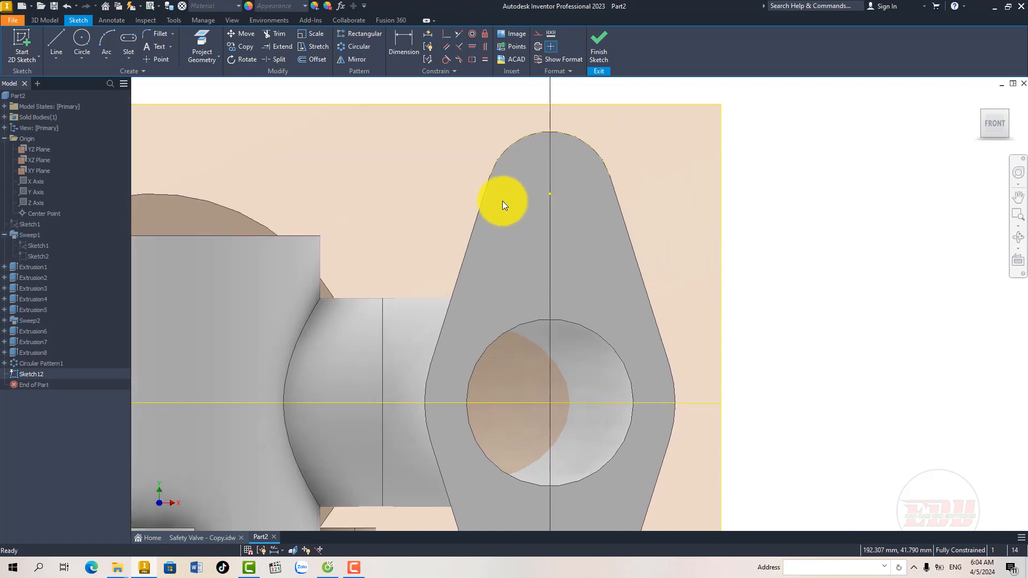
click(81, 38)
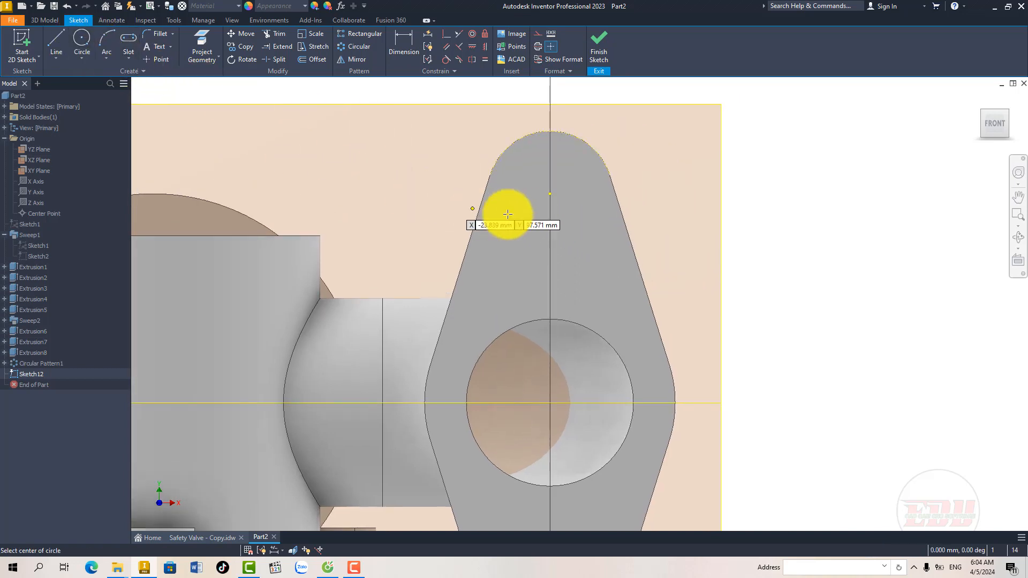
click(548, 194)
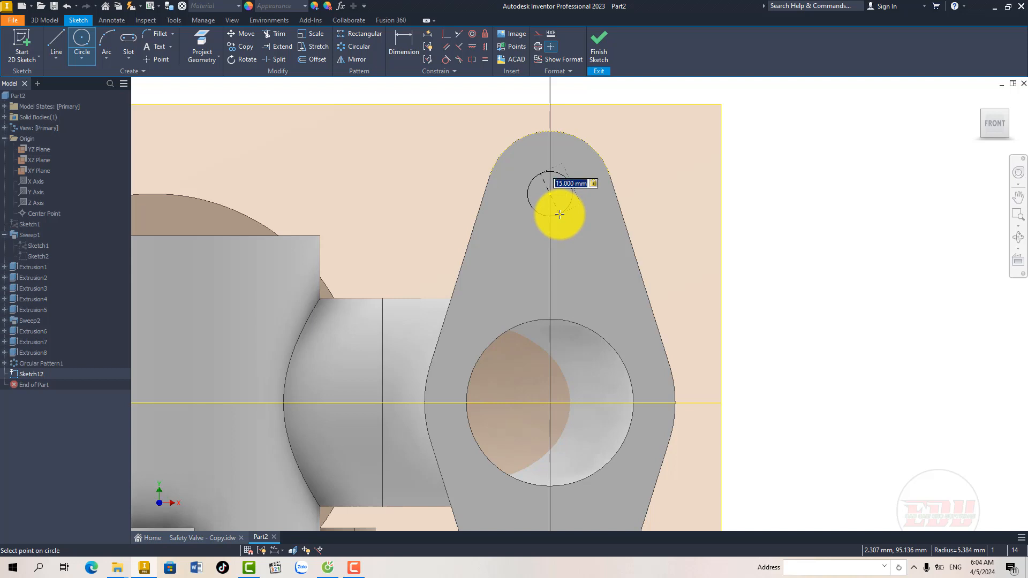
key(Return)
middle_drag(565, 472, 530, 307)
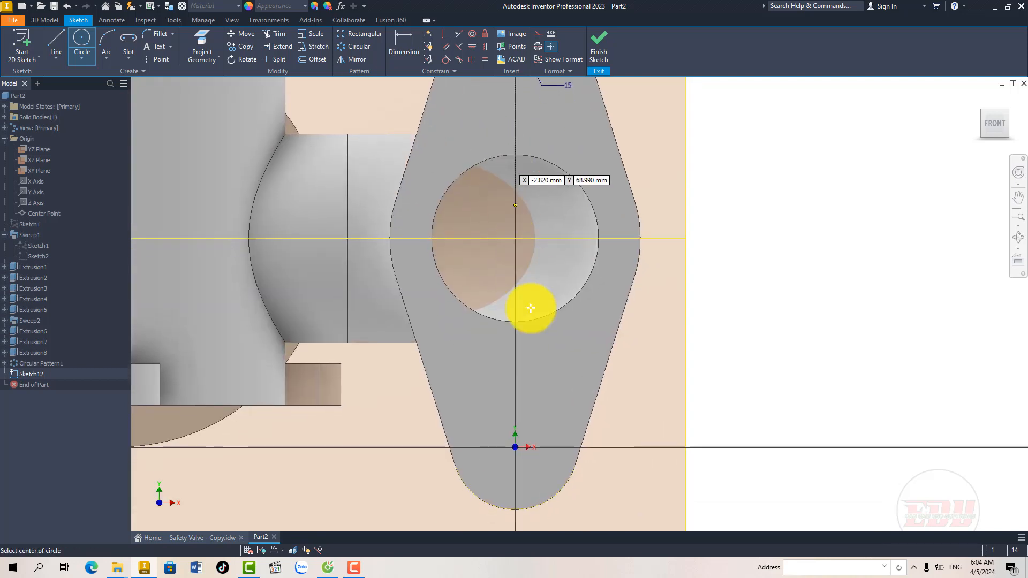
click(515, 447)
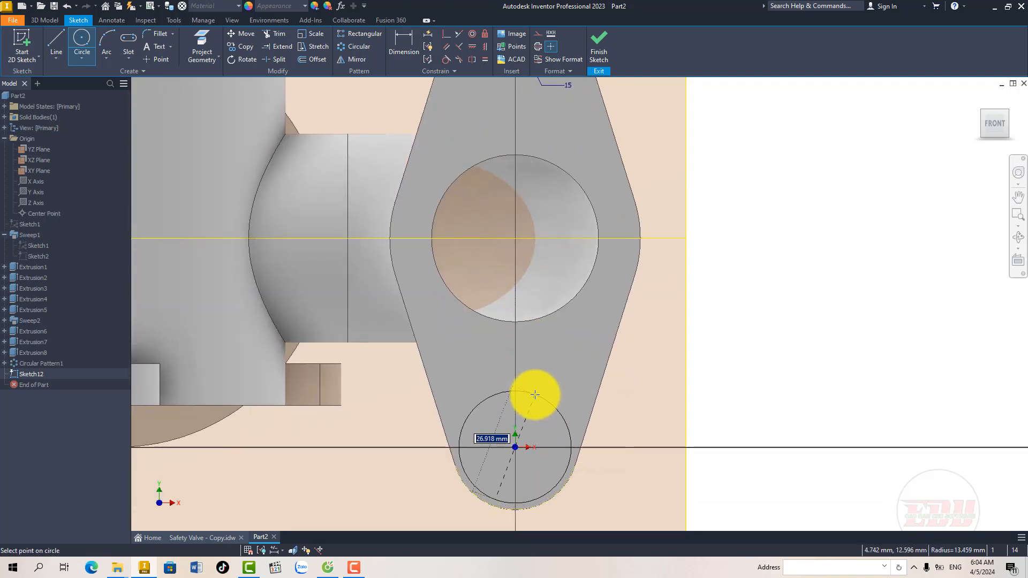
scroll(538, 369, down, 3)
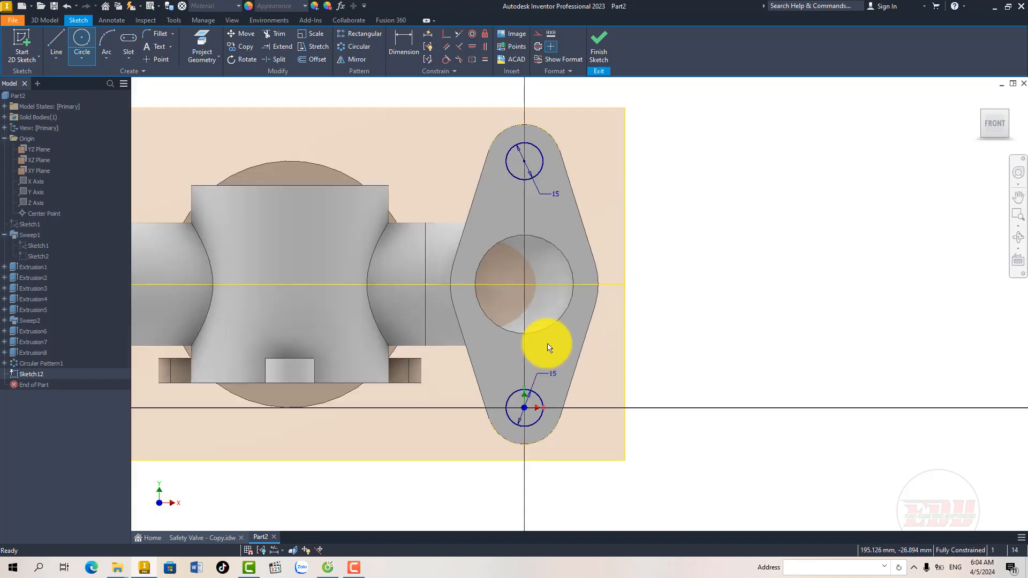
click(599, 46)
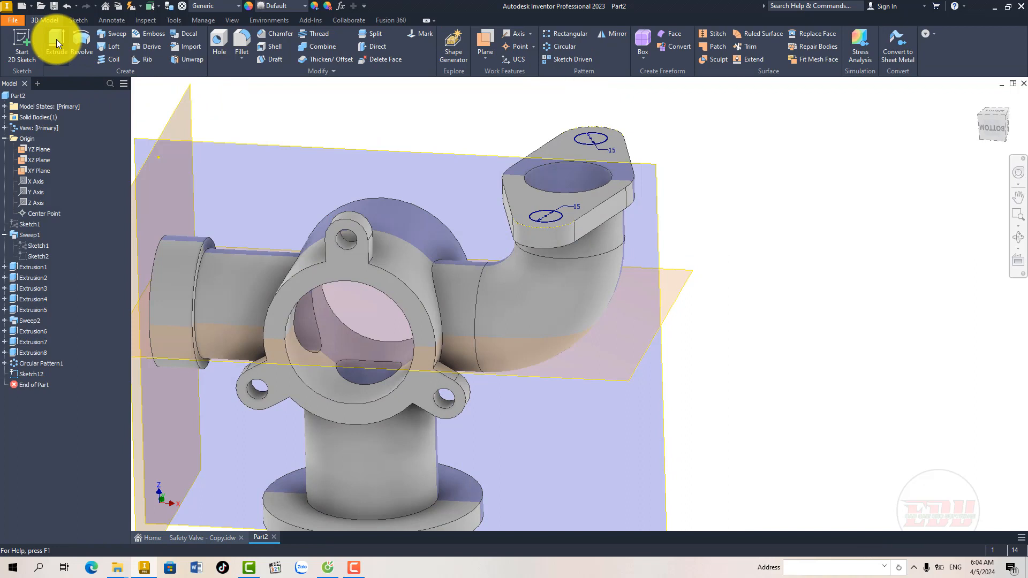
Step: Extrude both 15 mm circles as a 10 mm cut in the flipped direction through the oval flange
click(56, 40)
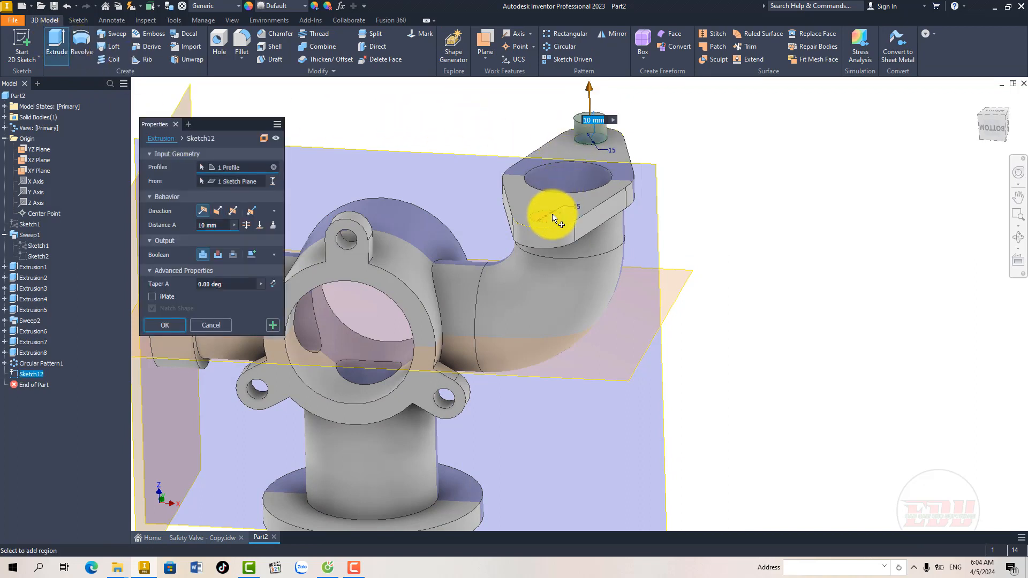
click(217, 255)
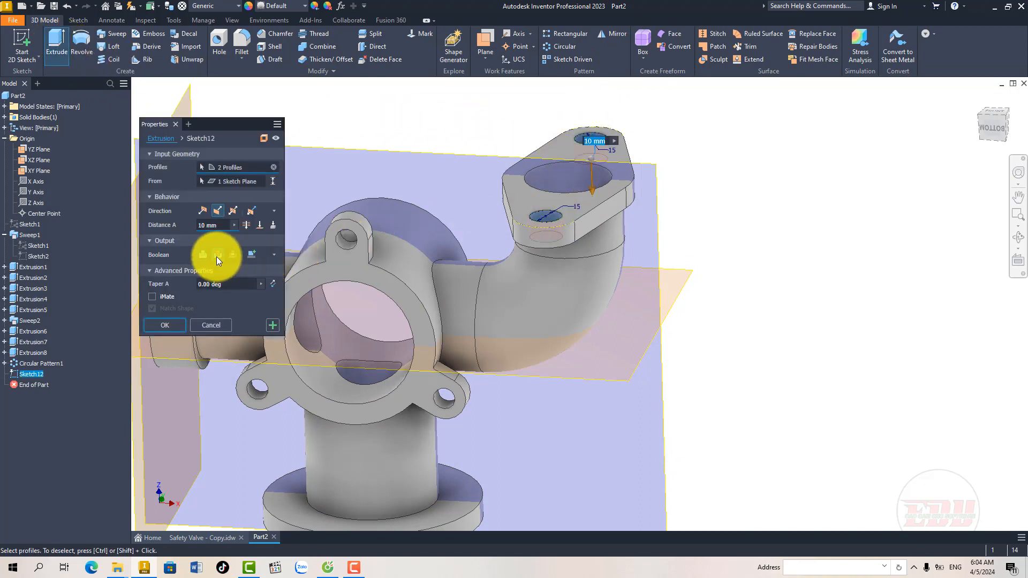
click(165, 325)
Step: Start a sketch on the underside of the round base flange and project the central bore's edge
shift+middle_drag(439, 275, 494, 231)
scroll(490, 306, up, 3)
scroll(488, 305, down, 4)
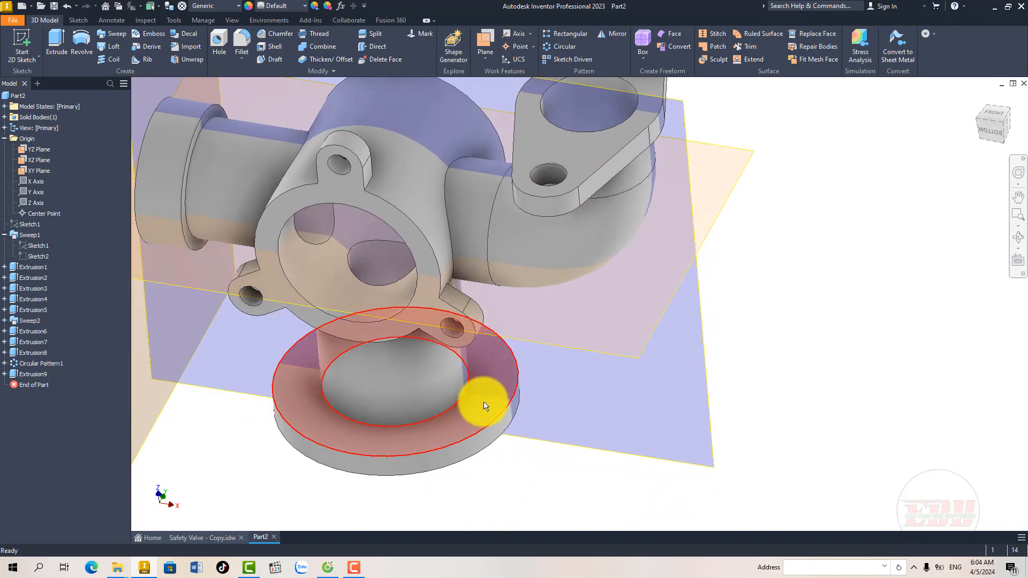
shift+middle_drag(478, 417, 466, 314)
click(479, 317)
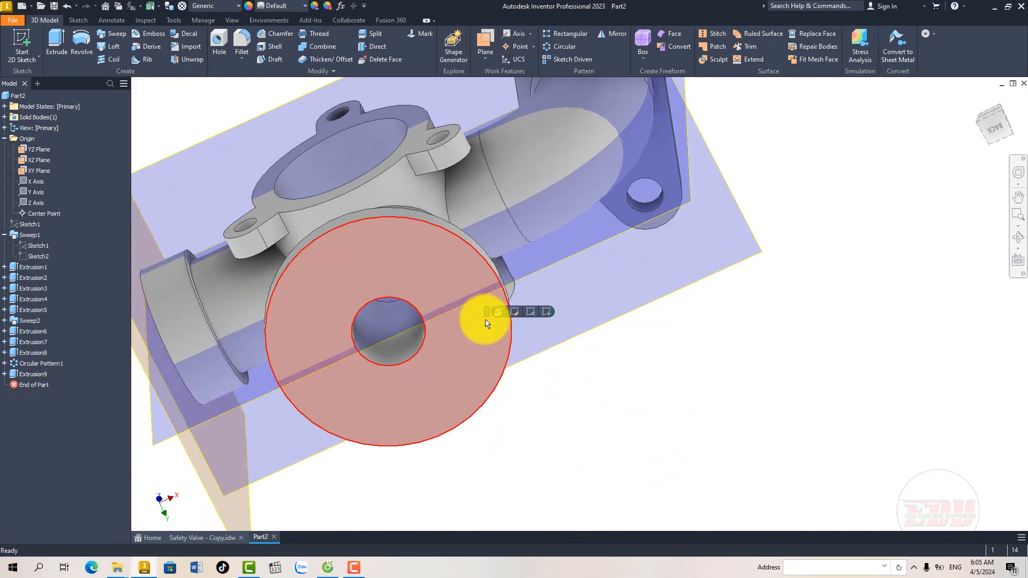
click(546, 312)
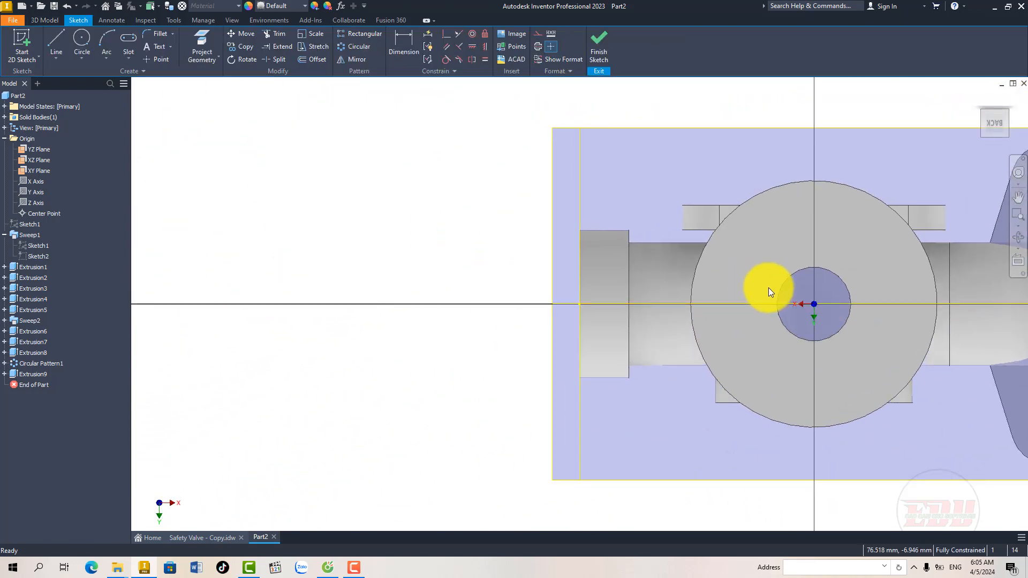
middle_drag(764, 287, 422, 283)
click(204, 44)
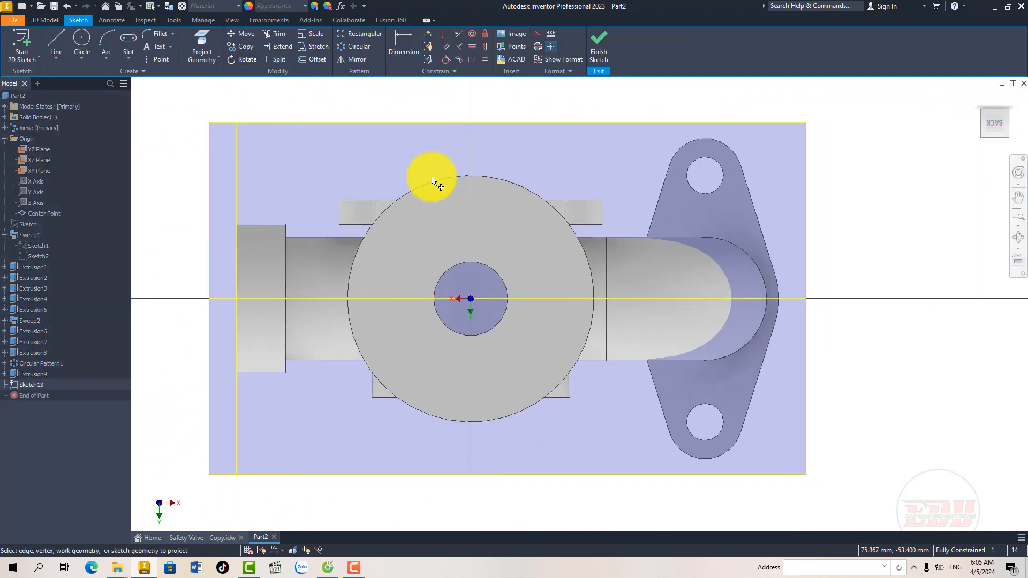
click(459, 266)
right_click(459, 265)
click(488, 264)
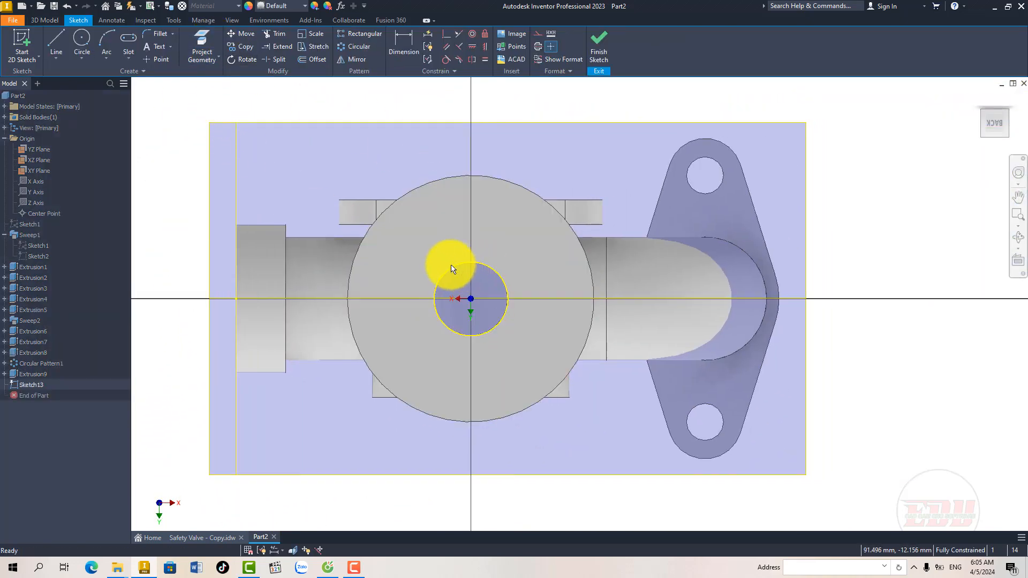
Step: Draw an 80 mm diameter circle centred on the base flange's bore
middle_drag(451, 268, 440, 268)
click(81, 38)
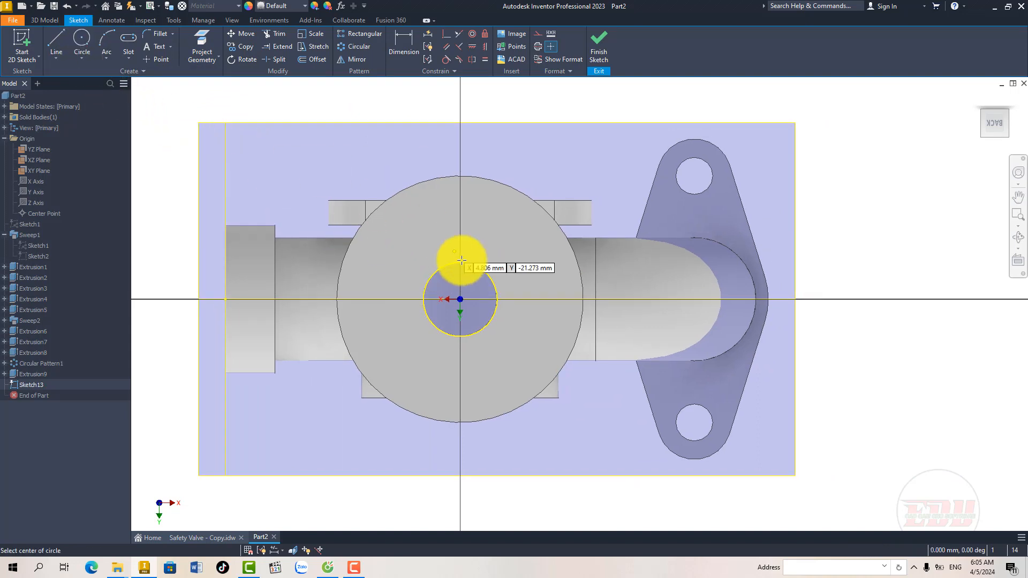
click(461, 299)
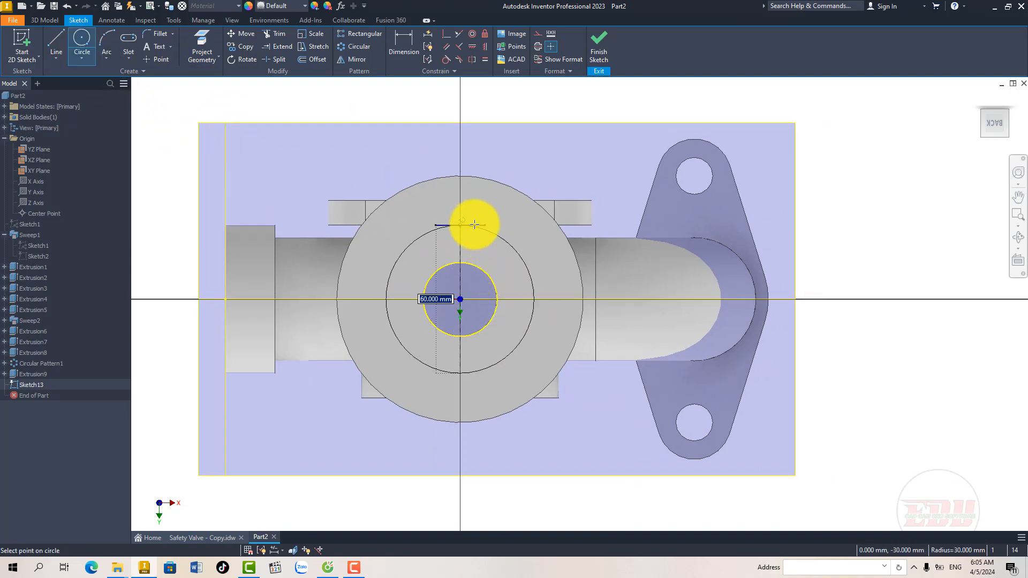
key(Return)
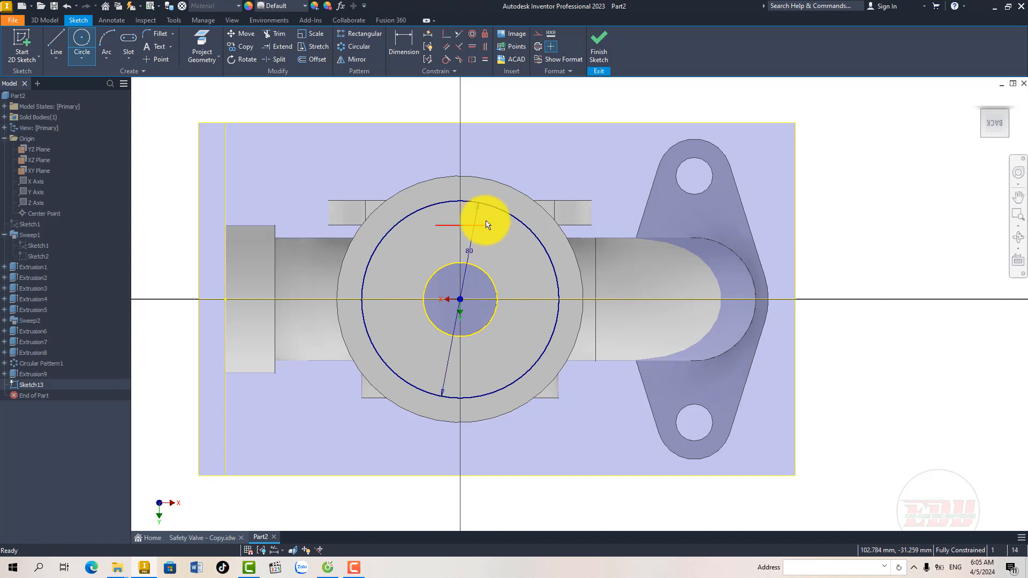
Step: Convert the 80 mm circle on the base flange to construction geometry
click(499, 213)
right_click(500, 212)
click(530, 215)
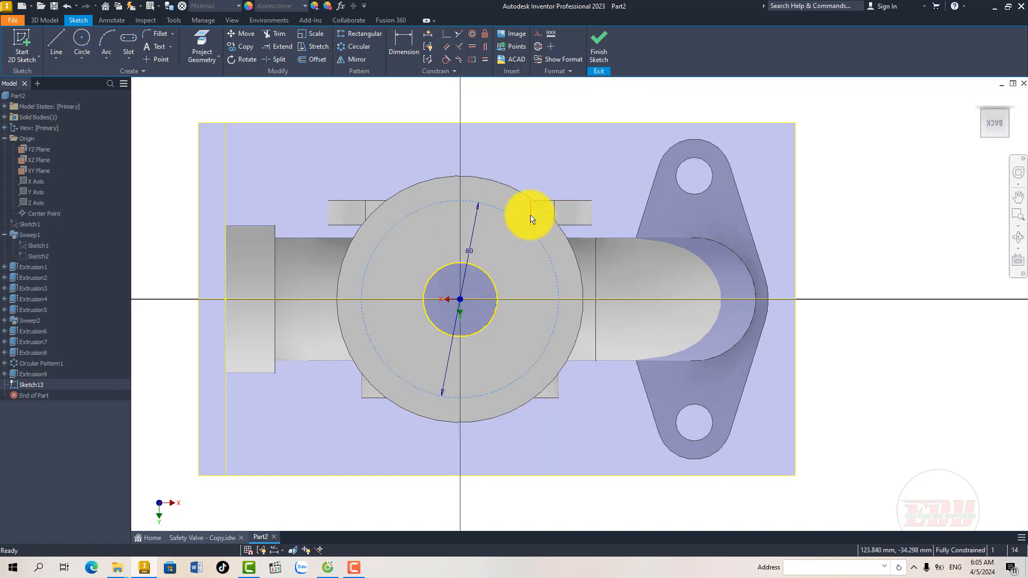
middle_drag(489, 244, 483, 232)
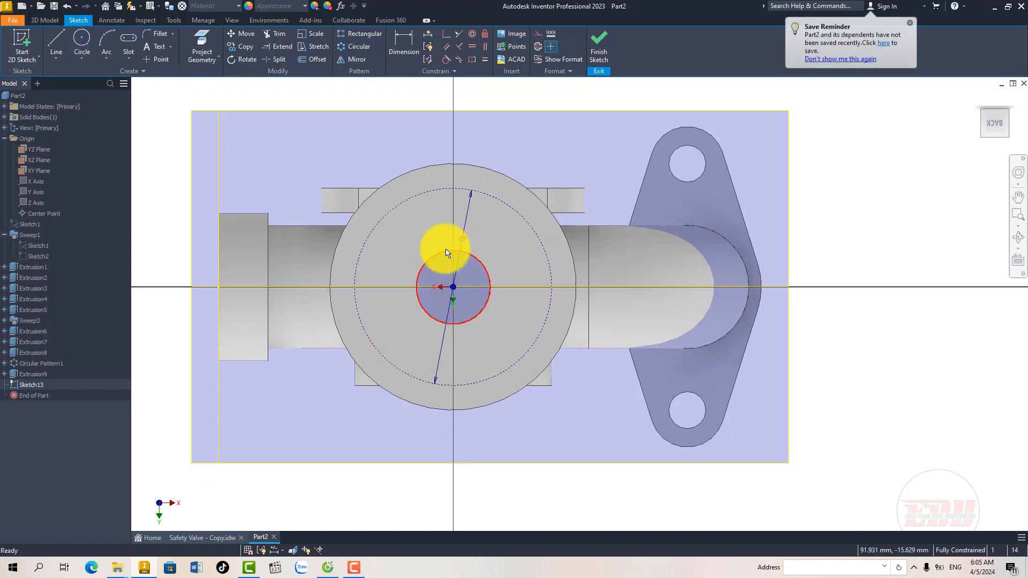
mouse_move(409, 240)
middle_down()
mouse_move(403, 258)
mouse_move(399, 240)
middle_up()
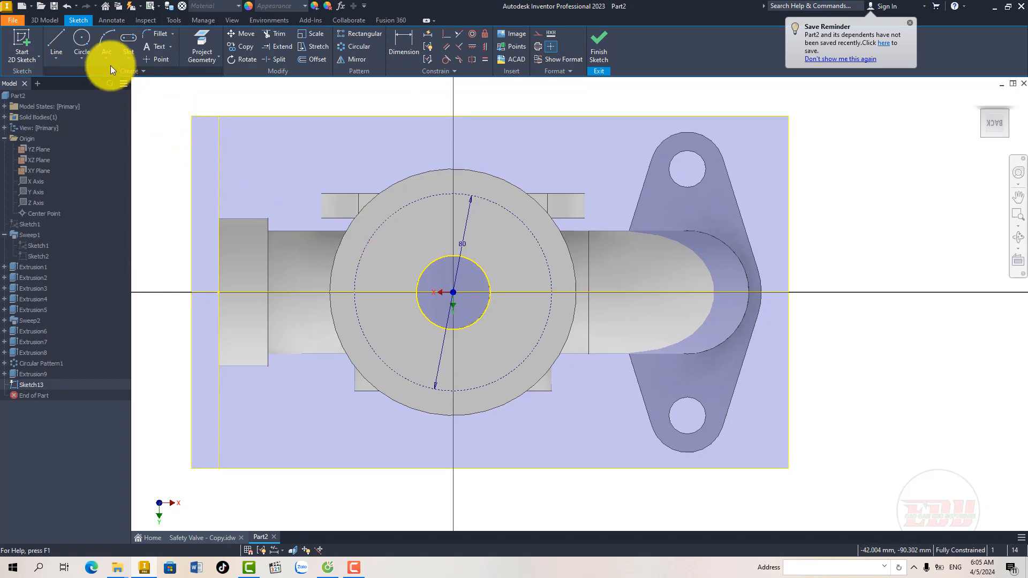
Step: Draw a 10 mm diameter circle centred where the 80 mm construction circle crosses the horizontal axis on the elbow side
click(79, 39)
click(551, 293)
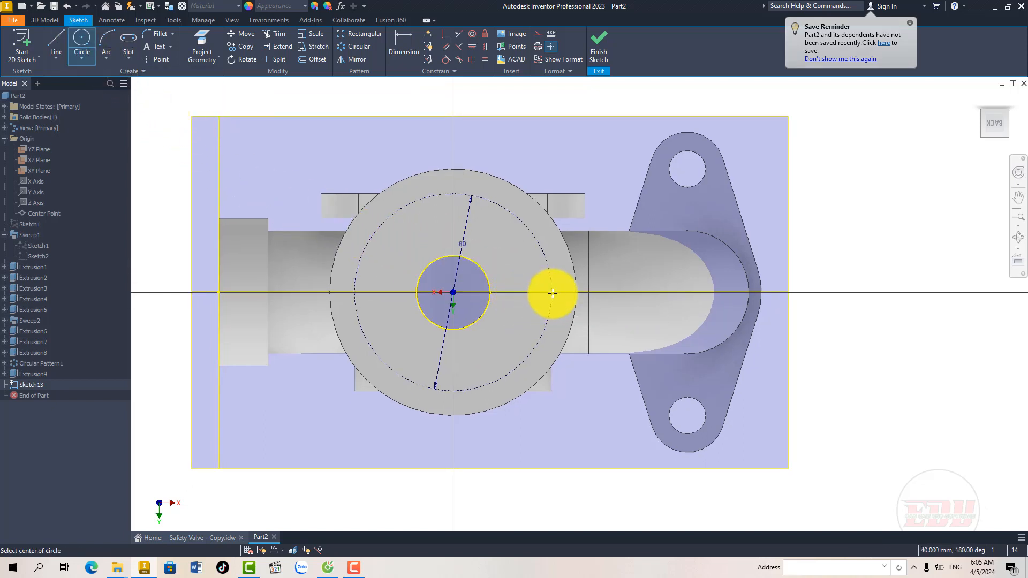
click(554, 305)
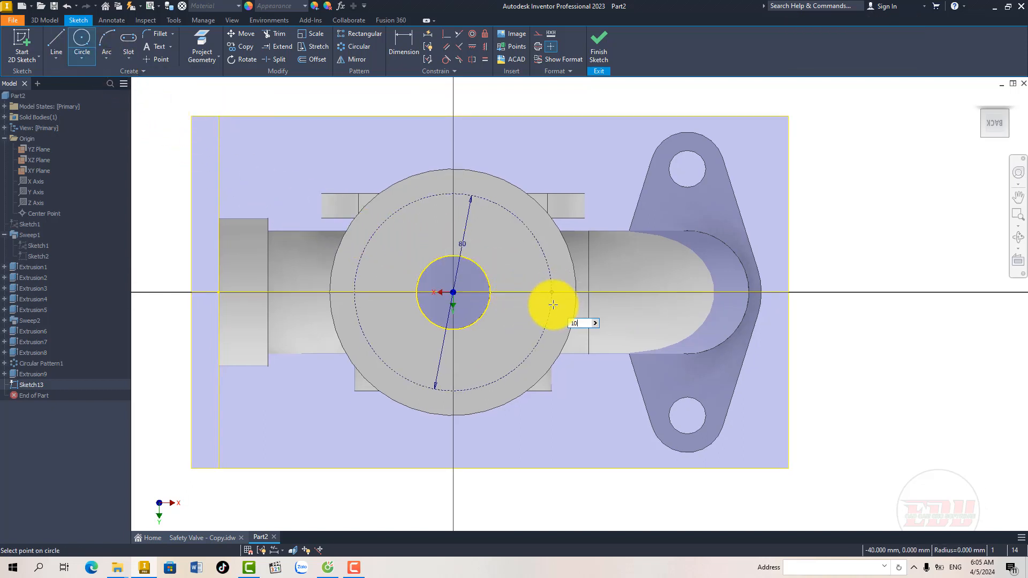
key(Escape)
middle_drag(512, 314, 506, 310)
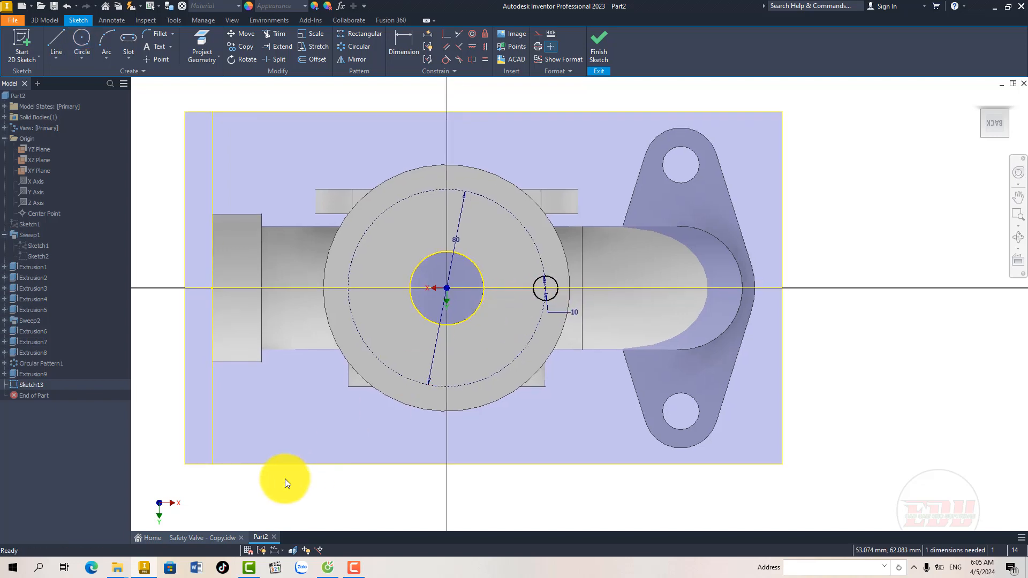
Step: Check the base flange's hole callout in the drawing, circular-pattern the 10 mm circle six times over 360° around the bore centre, and finish the sketch
click(221, 537)
middle_drag(490, 396, 490, 385)
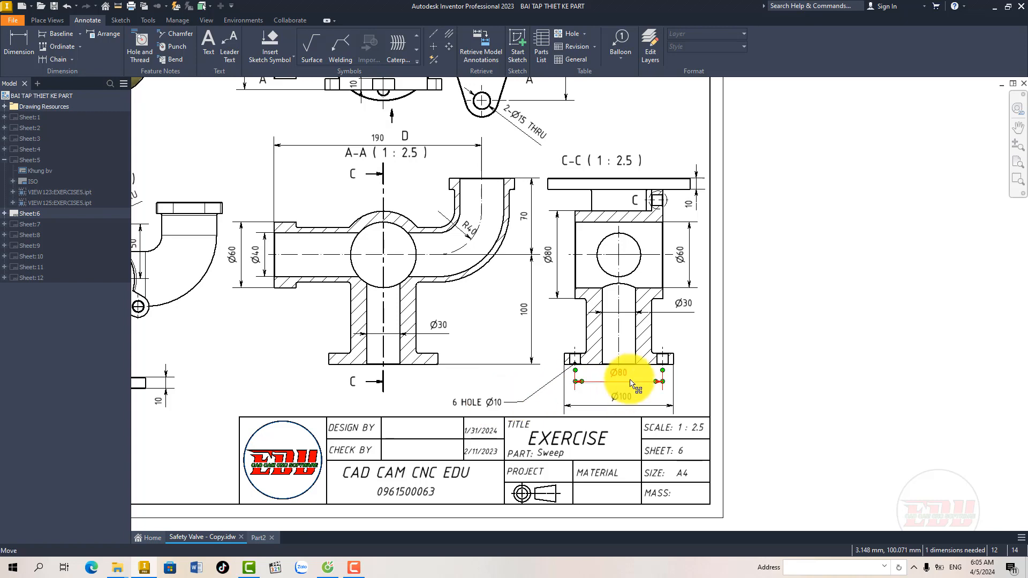
middle_drag(509, 378, 528, 369)
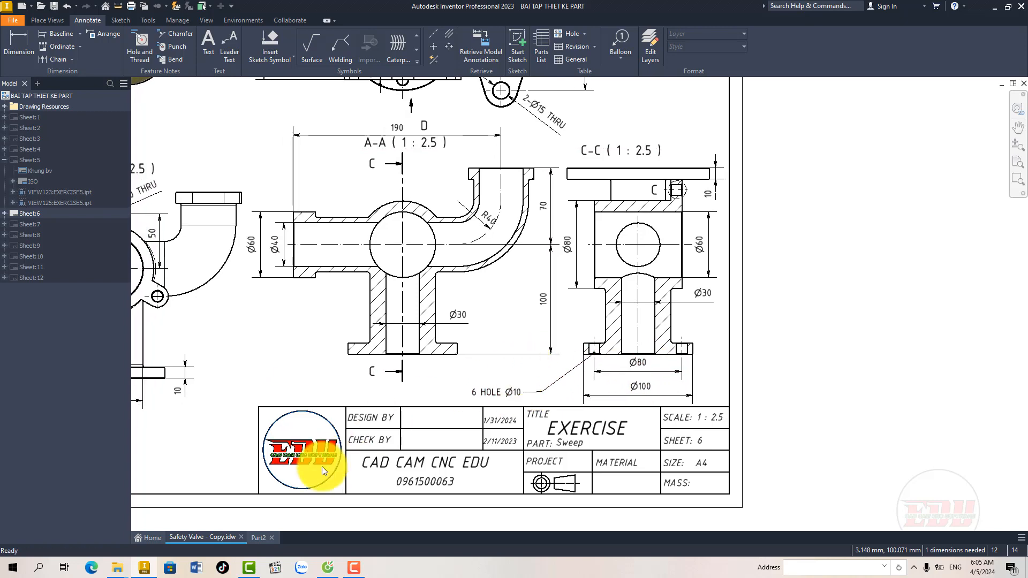
click(259, 537)
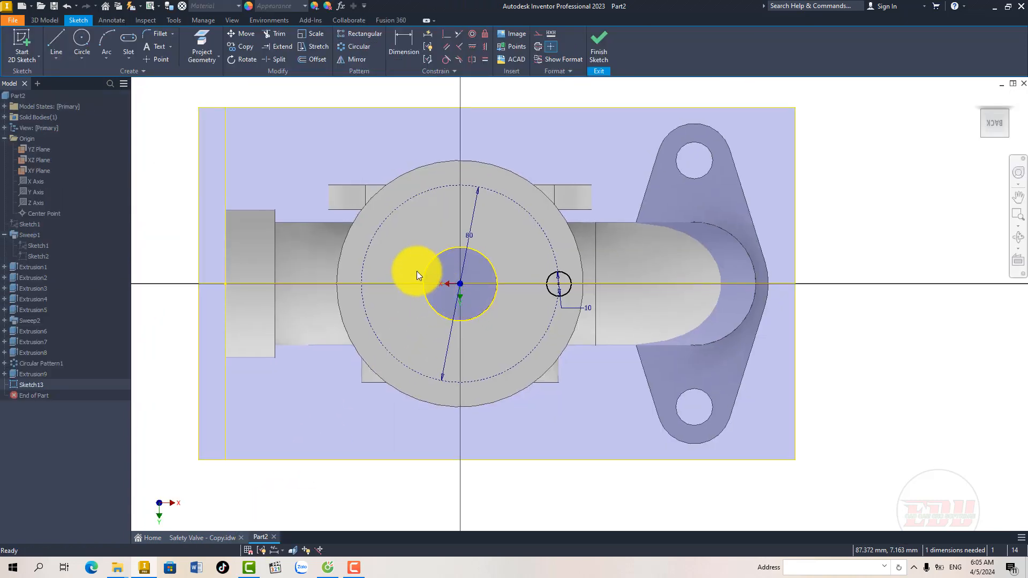
middle_drag(417, 271, 413, 283)
click(357, 47)
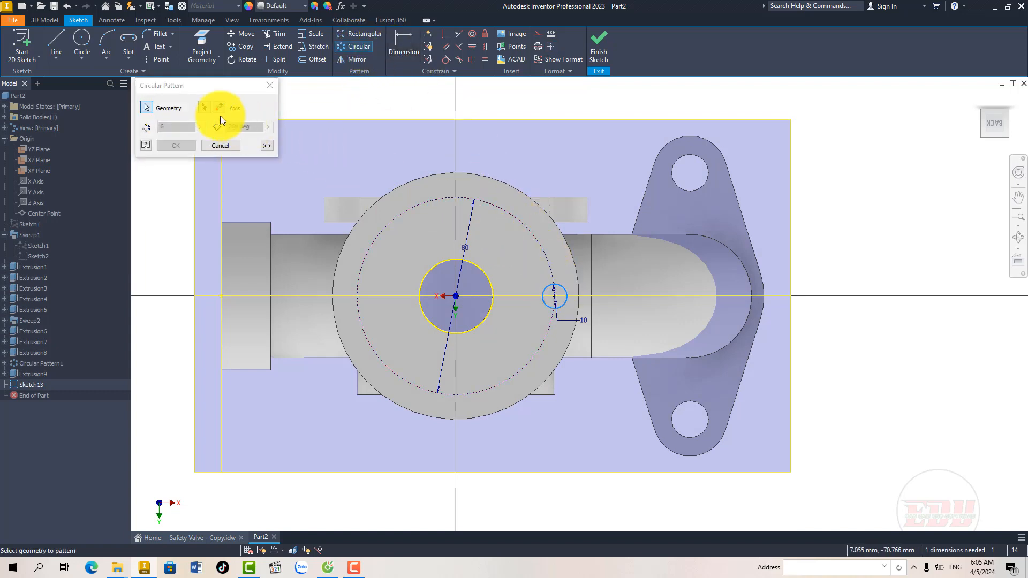
click(202, 107)
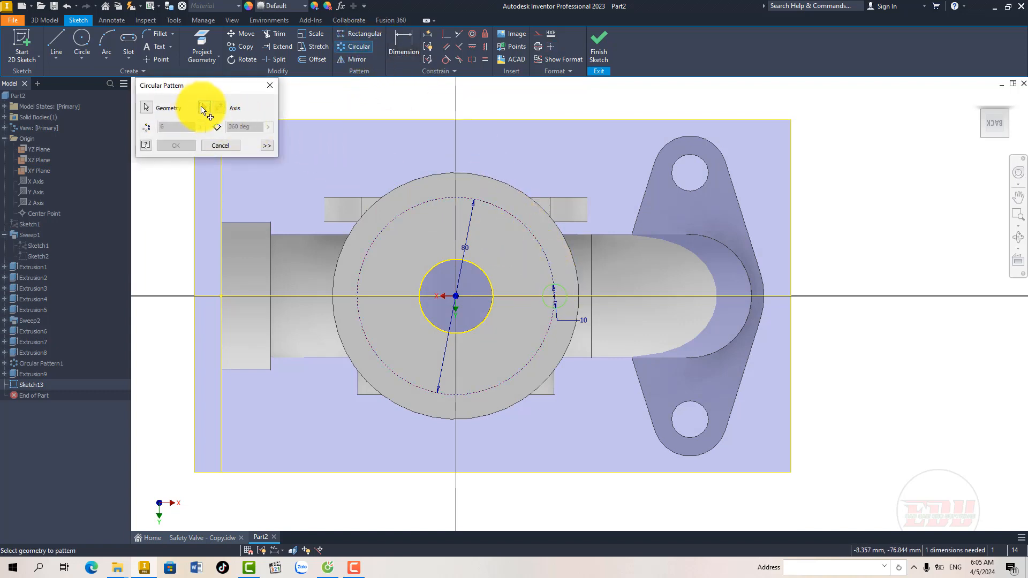
click(454, 296)
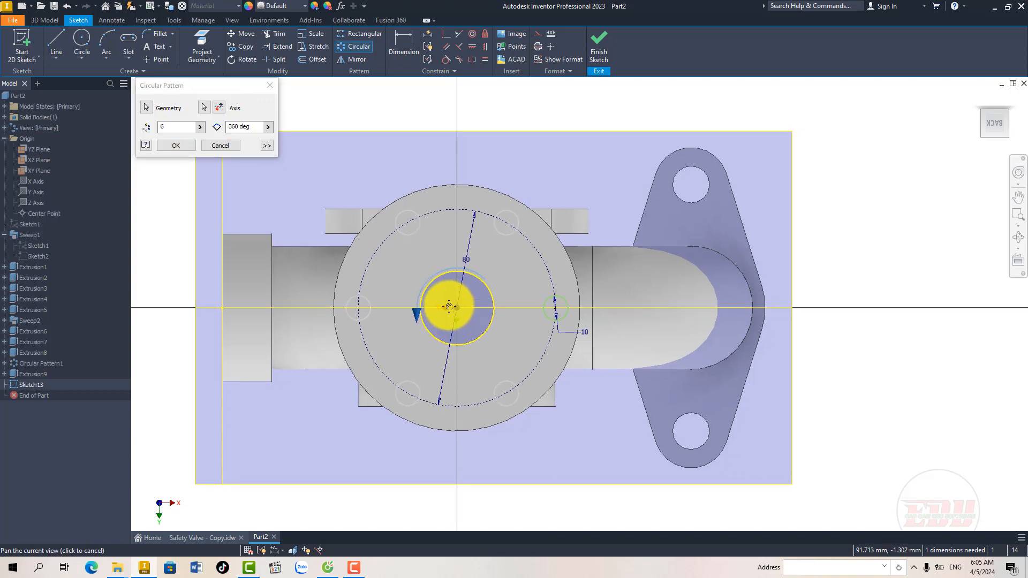
mouse_move(447, 293)
middle_down()
mouse_move(449, 304)
mouse_move(436, 289)
middle_up()
click(182, 148)
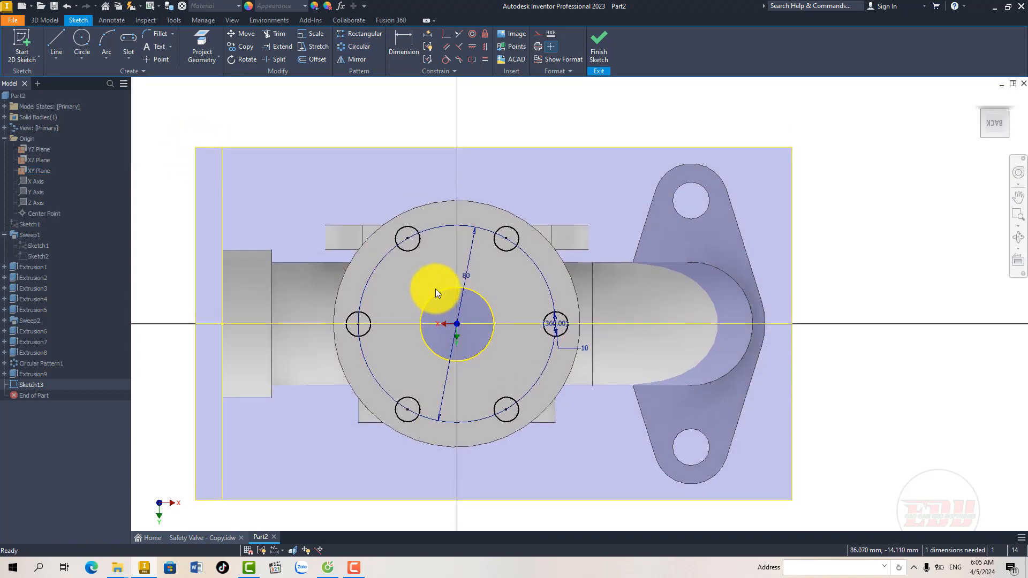
click(599, 40)
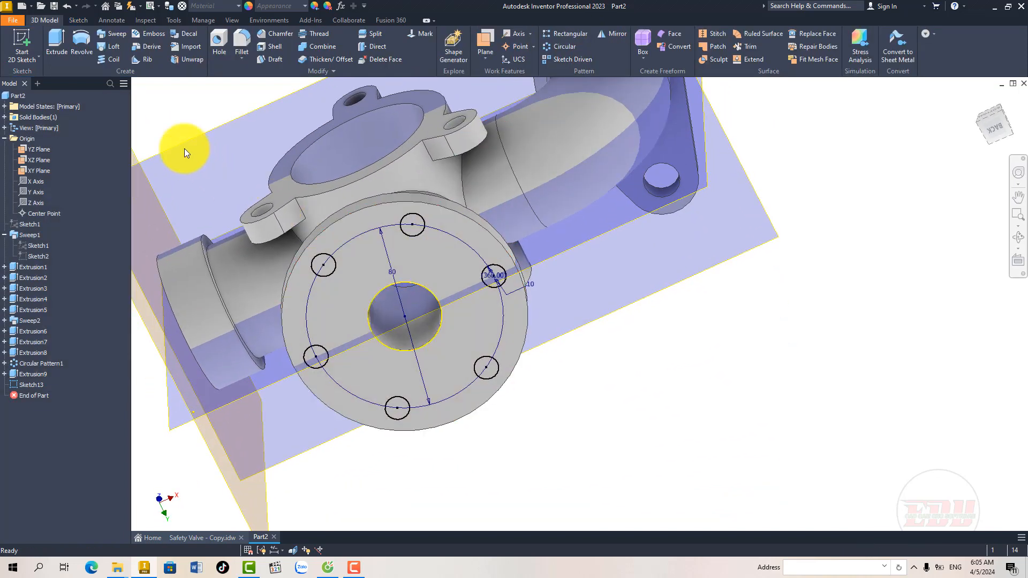
Step: Extrude the six 10 mm circles as a 10 mm cut in the flipped direction through the base flange
click(55, 47)
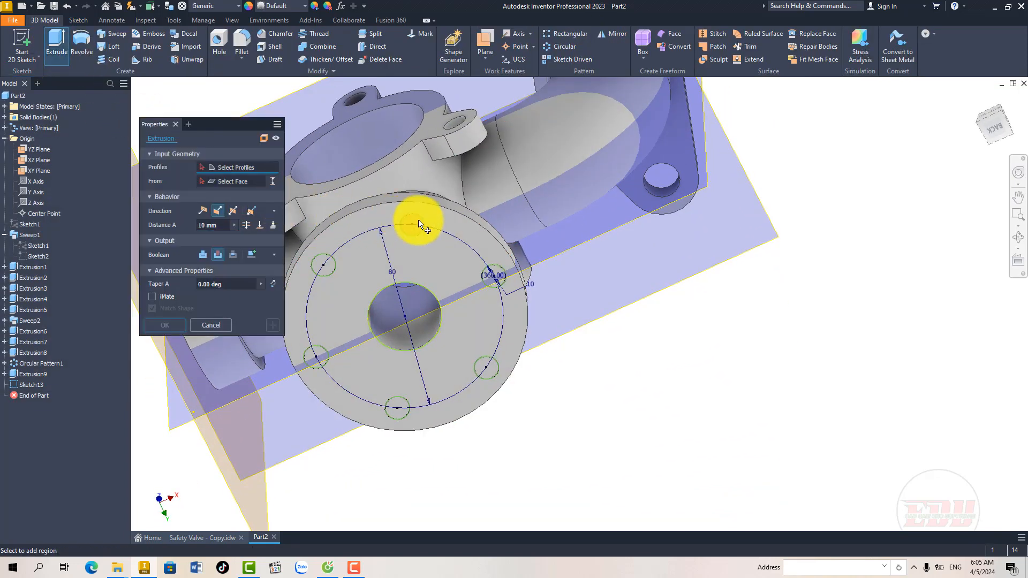
click(331, 267)
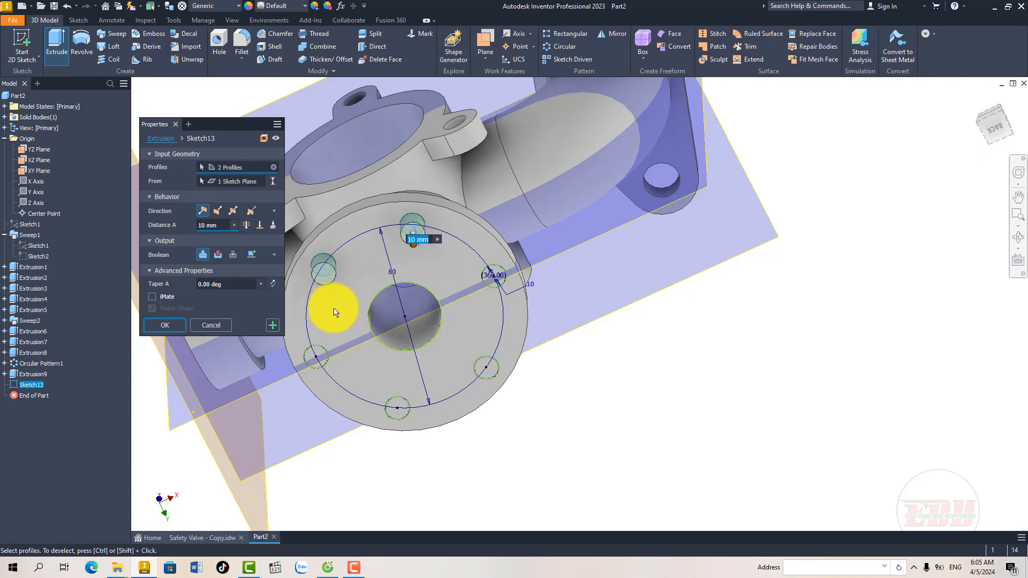
click(324, 357)
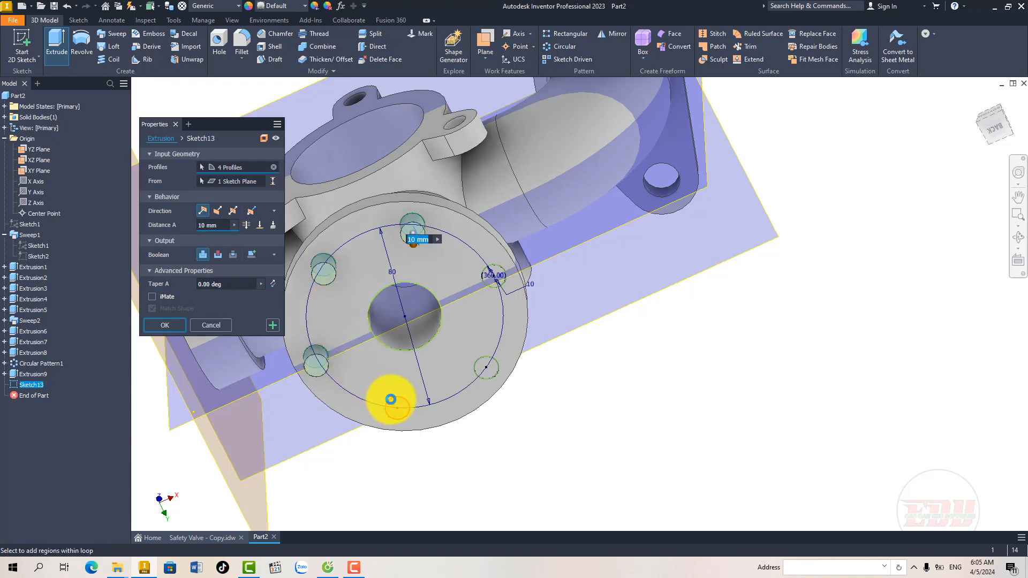
click(484, 366)
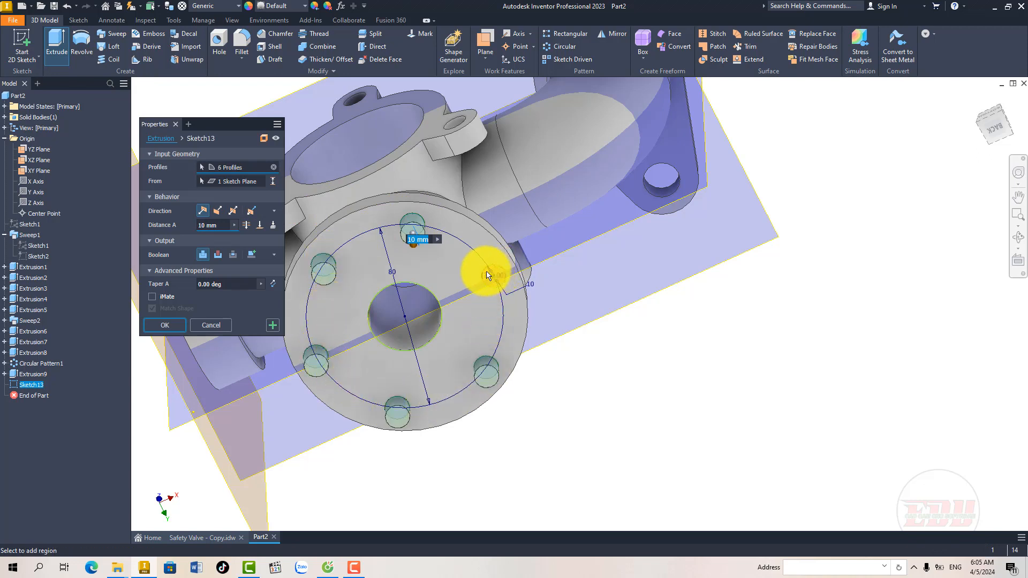
shift+middle_drag(447, 280, 394, 298)
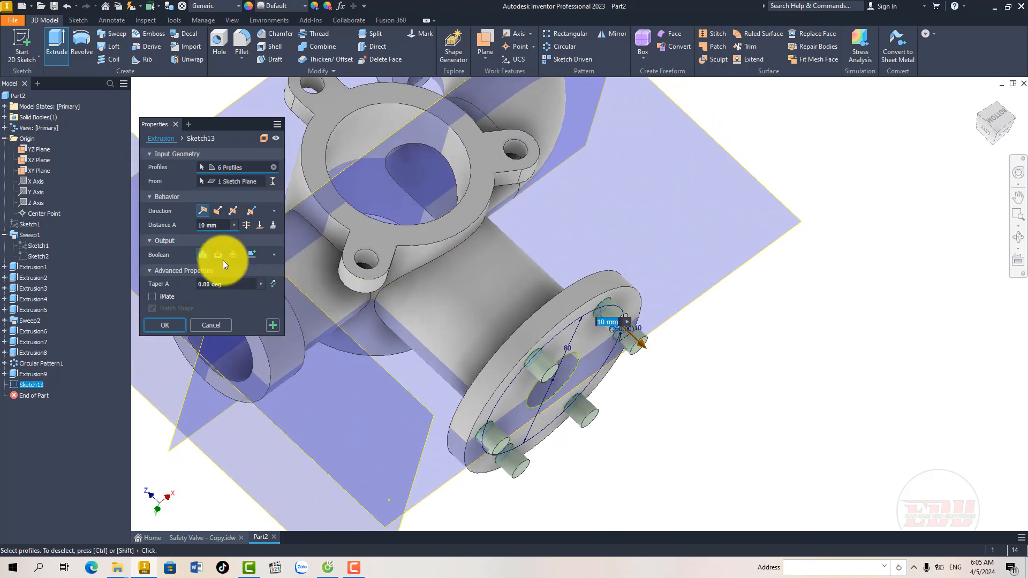
click(218, 211)
shift+middle_drag(464, 348, 489, 355)
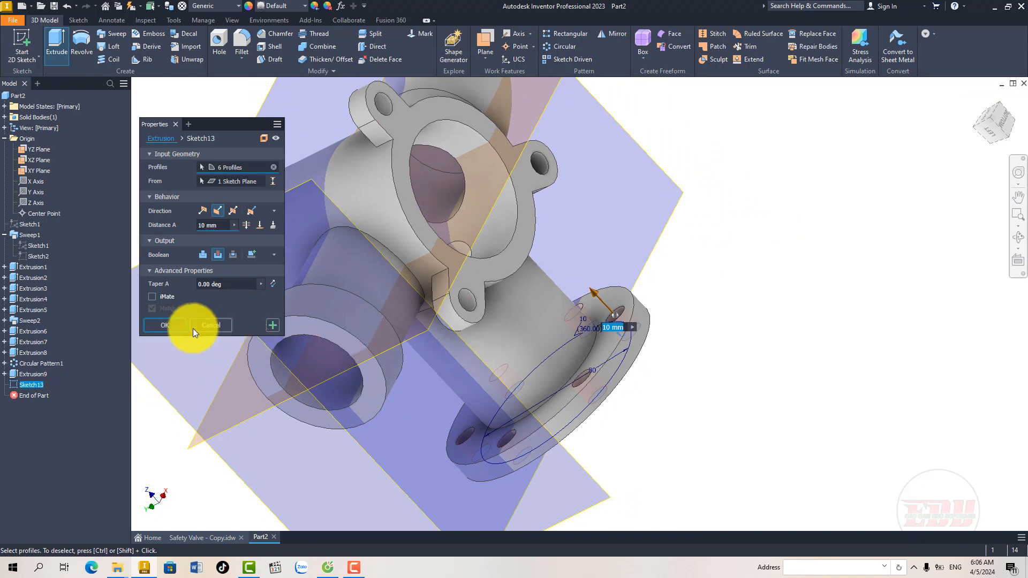
click(179, 325)
Step: Set up a 2 mm fillet on the edges where both side pipes meet the body, the stem meets the base flange, and the inlet collar meets its pipe
shift+middle_drag(415, 355, 666, 413)
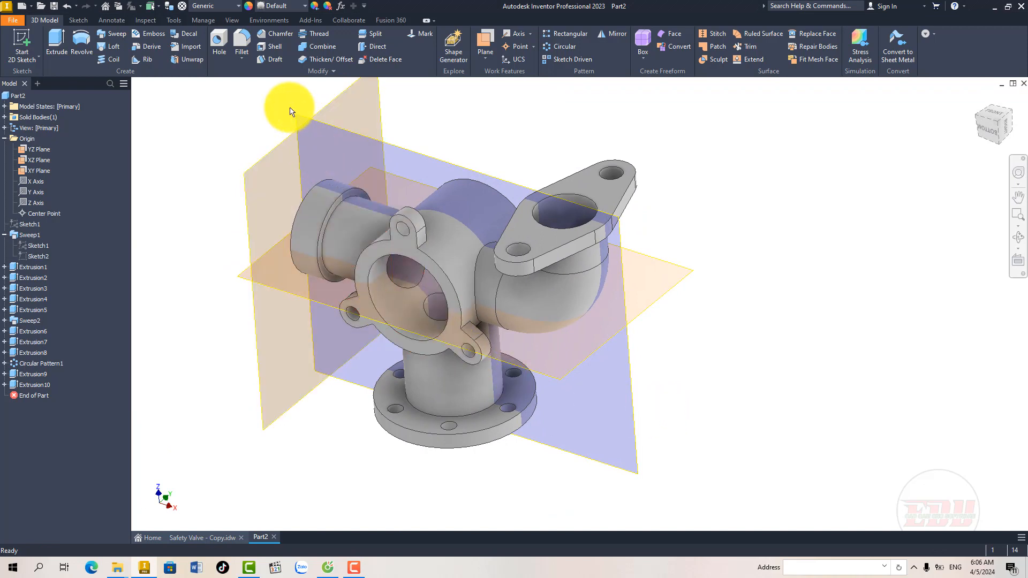
click(242, 38)
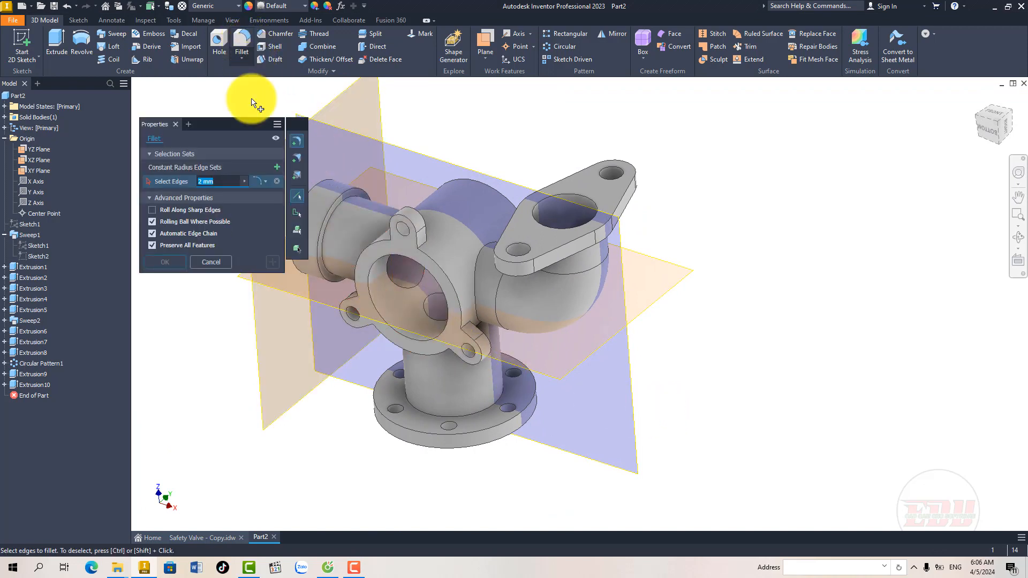
click(475, 267)
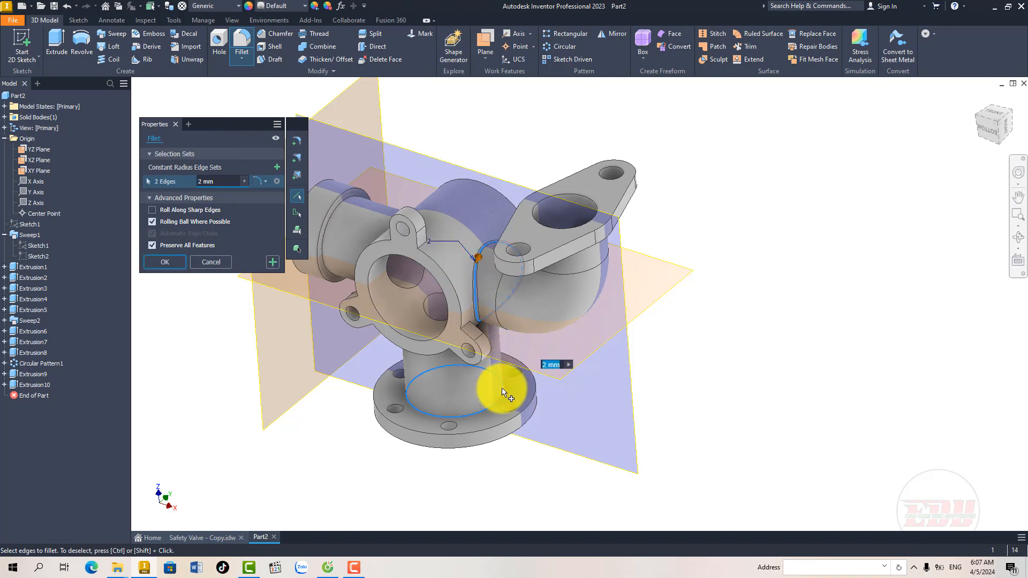
mouse_move(473, 339)
shift+middle_down()
mouse_move(489, 339)
mouse_move(467, 339)
mouse_move(456, 318)
mouse_move(498, 336)
shift+middle_up()
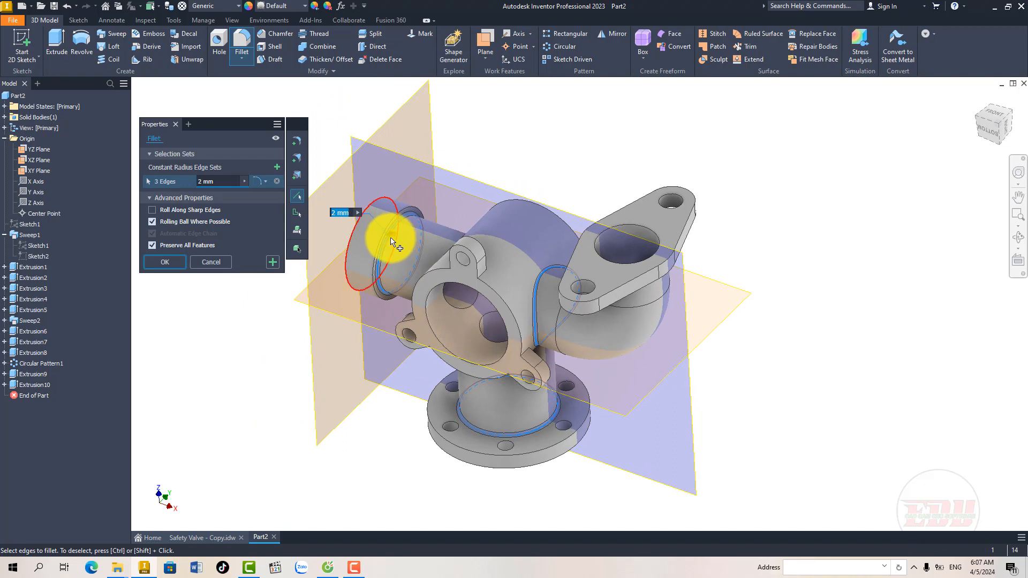
scroll(390, 241, down, 5)
scroll(393, 247, up, 2)
shift+middle_drag(457, 299, 522, 289)
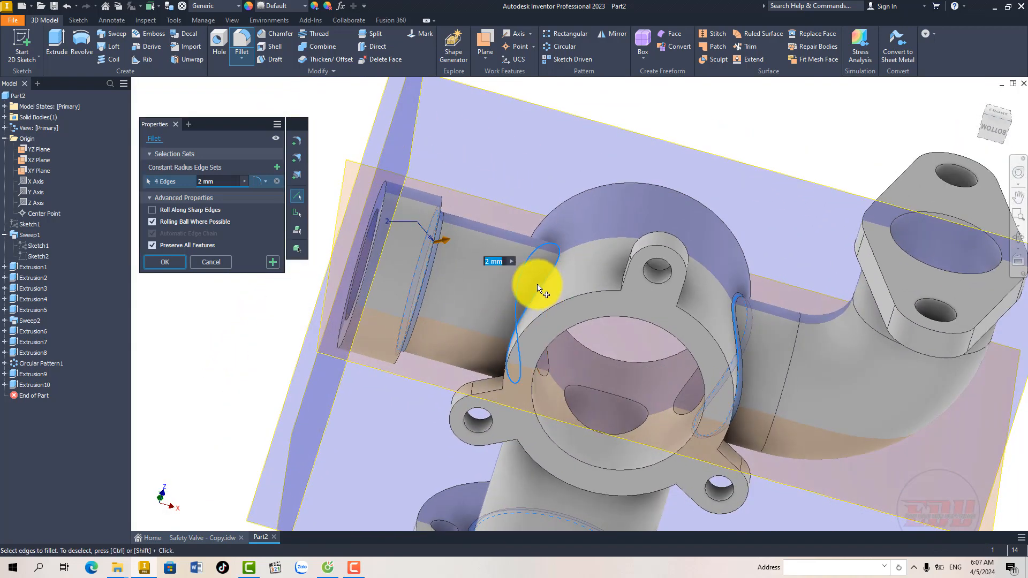
shift+middle_drag(541, 323, 530, 289)
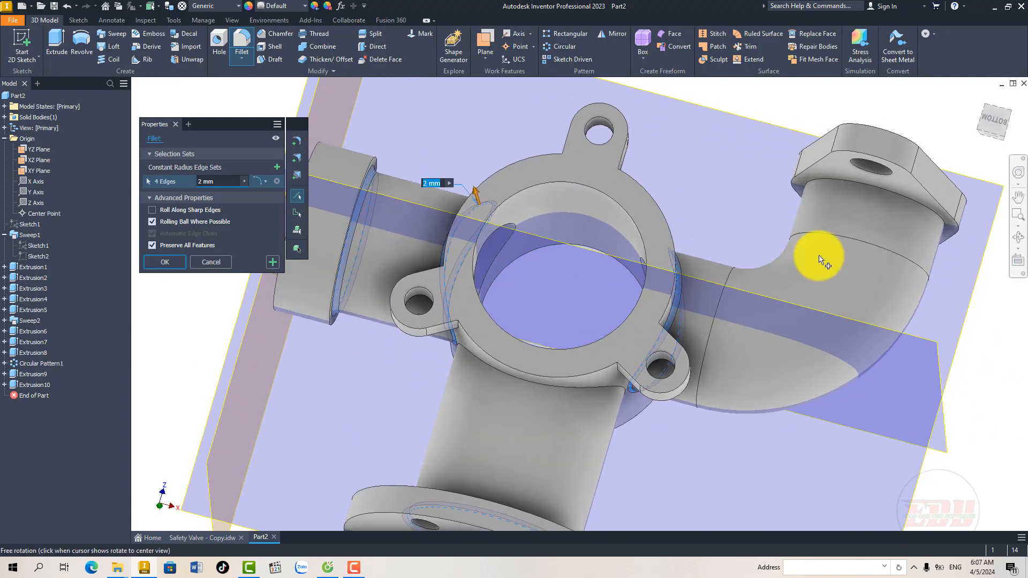
Step: Add the oval flange's neck edge and the stem-to-body edge to the 2 mm fillet and apply it
click(912, 206)
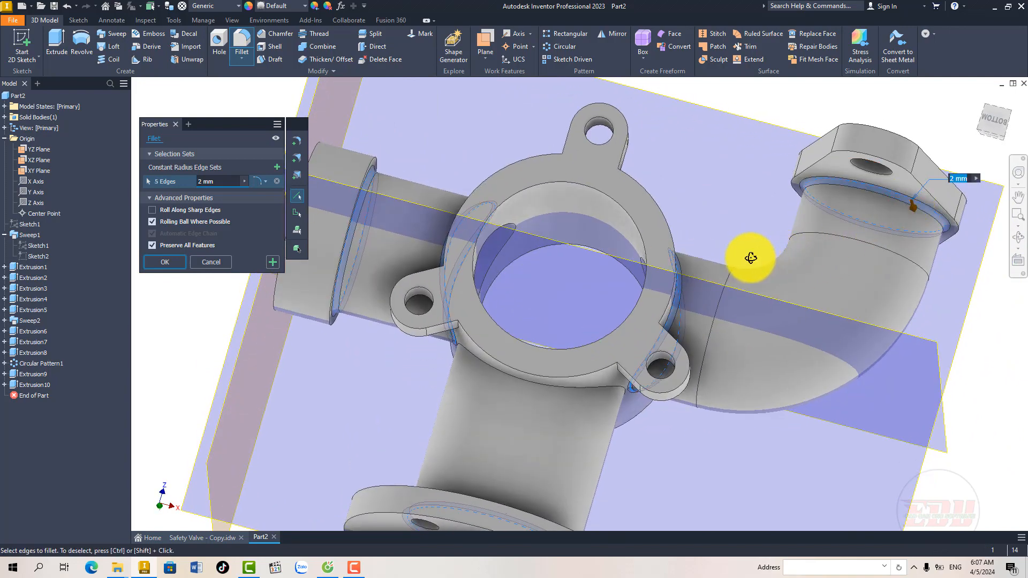
shift+middle_drag(748, 257, 700, 276)
click(631, 395)
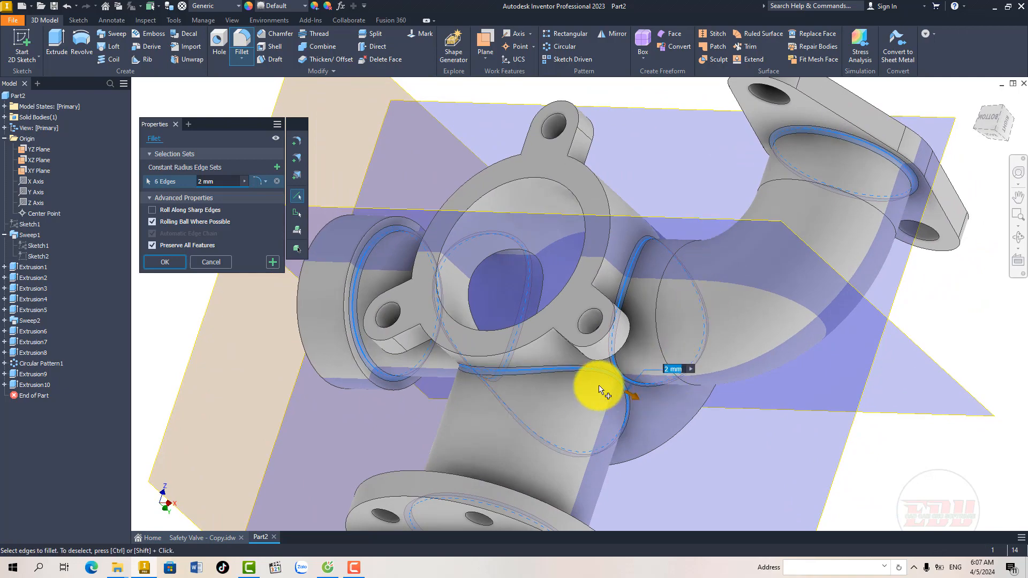
shift+middle_drag(528, 374, 502, 417)
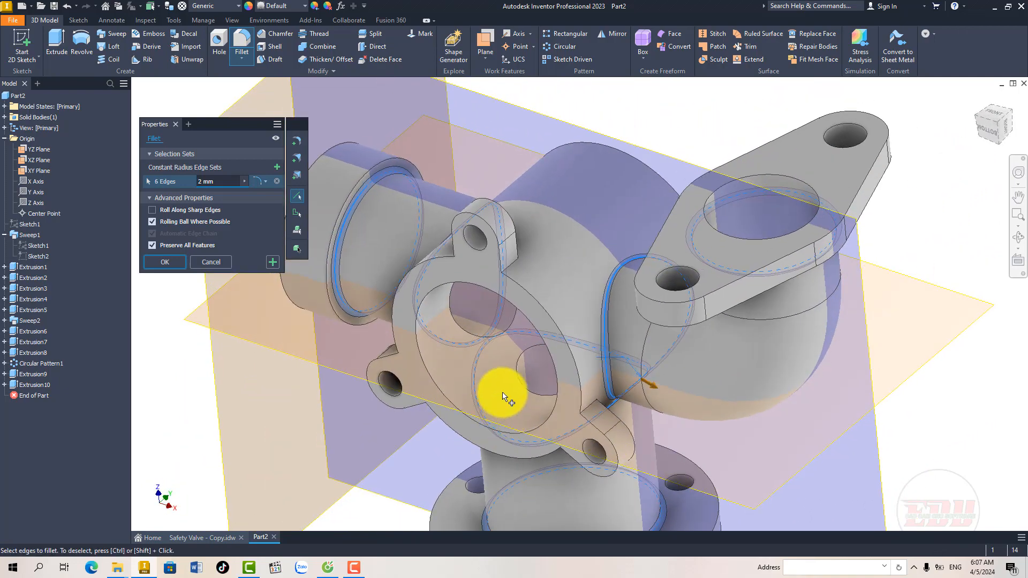
scroll(460, 321, down, 4)
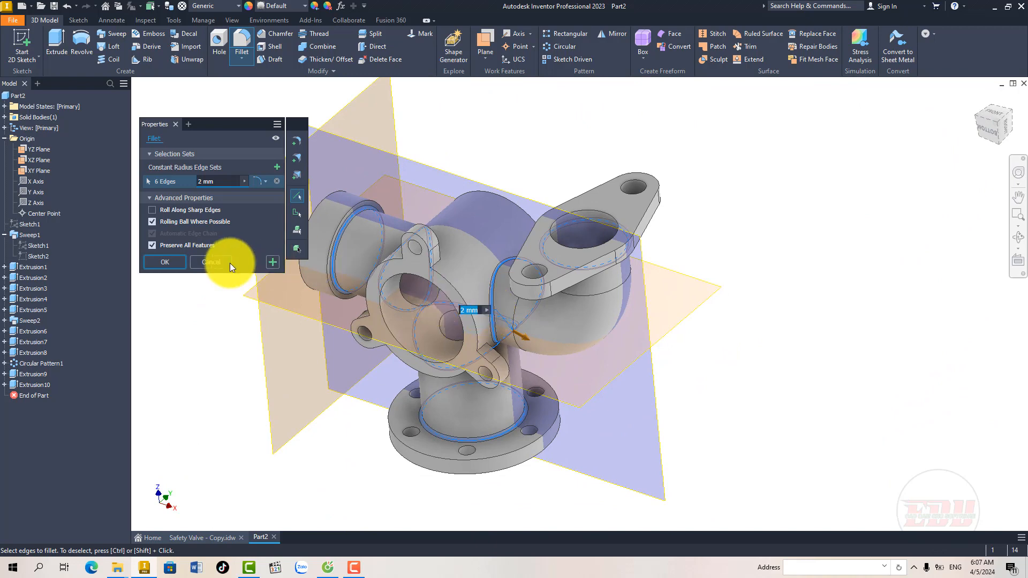
click(165, 262)
Step: Compare the filleted part with the Sheet 6 drawing, examining section A-A and the remaining views
shift+middle_drag(385, 360, 332, 375)
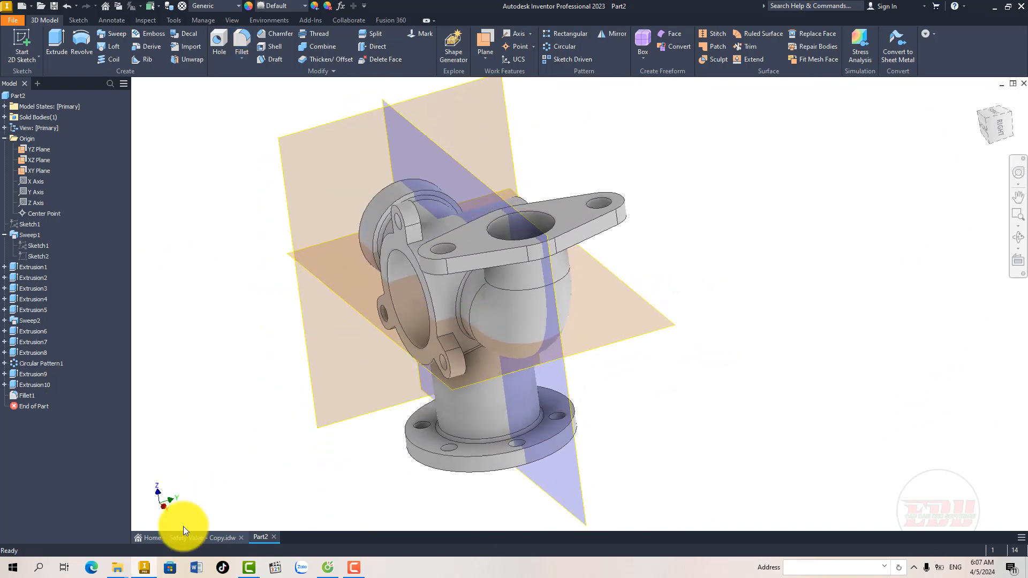
click(205, 537)
mouse_move(433, 359)
middle_down()
mouse_move(420, 303)
mouse_move(470, 321)
mouse_move(459, 401)
mouse_move(402, 389)
mouse_move(504, 306)
middle_up()
middle_drag(493, 377, 481, 339)
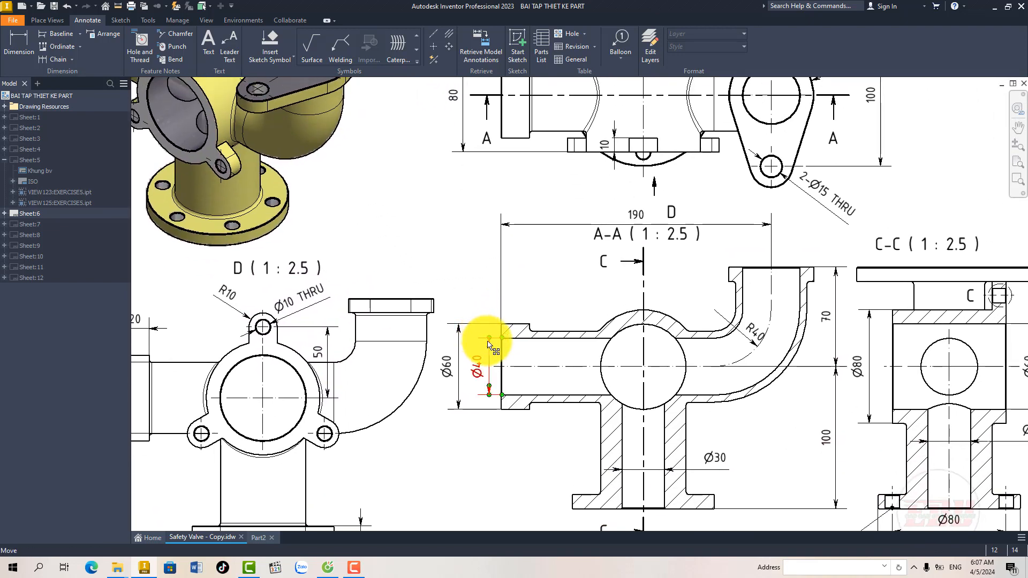
click(258, 538)
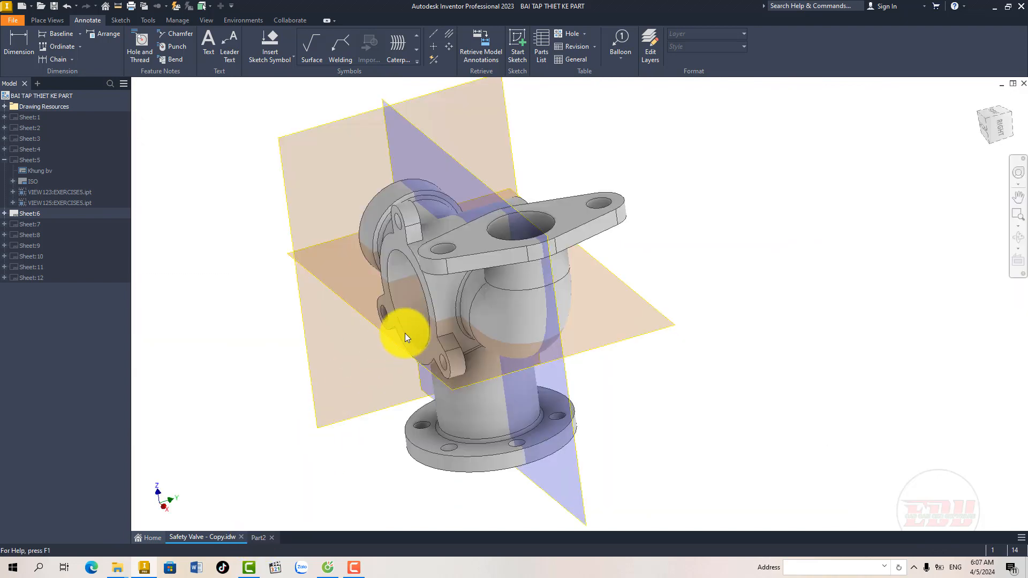
mouse_move(457, 291)
shift+middle_down()
mouse_move(509, 292)
mouse_move(514, 317)
mouse_move(489, 337)
mouse_move(447, 341)
mouse_move(501, 293)
mouse_move(494, 294)
shift+middle_up()
click(216, 536)
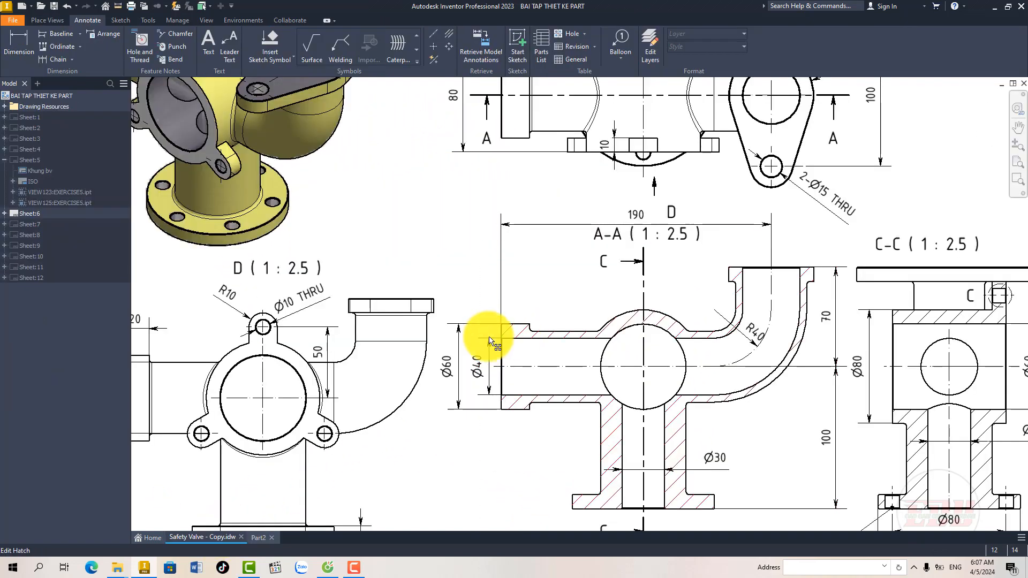
scroll(491, 341, down, 5)
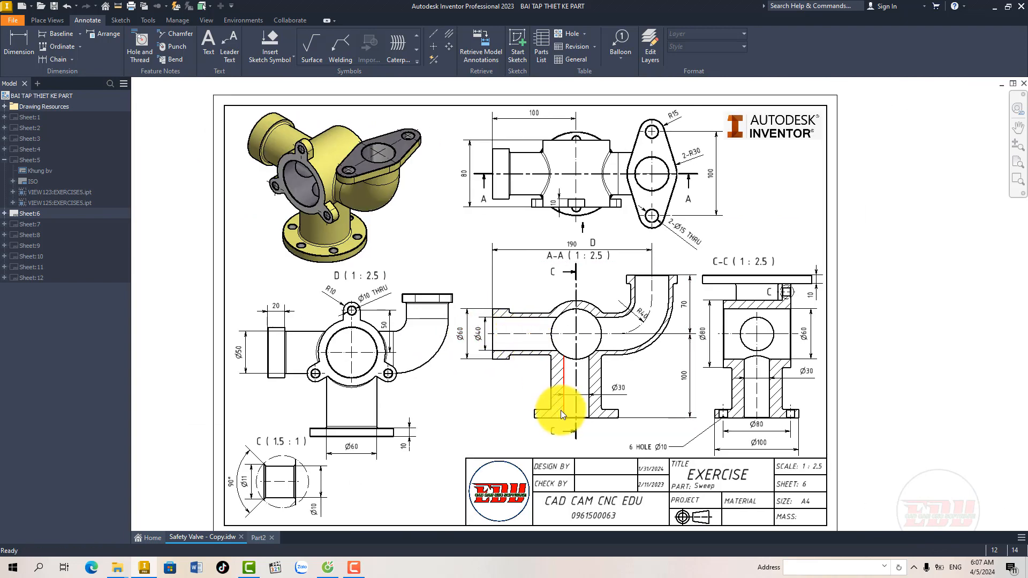
Step: Examine section A-A and the adjoining views on Sheet 6, reviewing the pipe ends, elbow and base flange
scroll(573, 418, up, 3)
scroll(583, 423, down, 1)
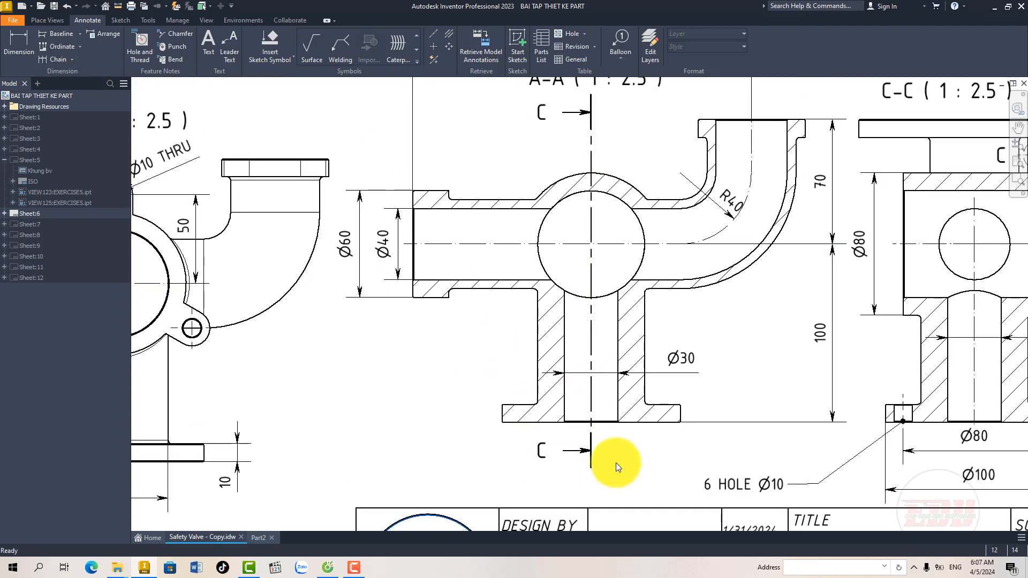
scroll(615, 462, up, 3)
scroll(598, 424, down, 2)
middle_drag(564, 291, 495, 431)
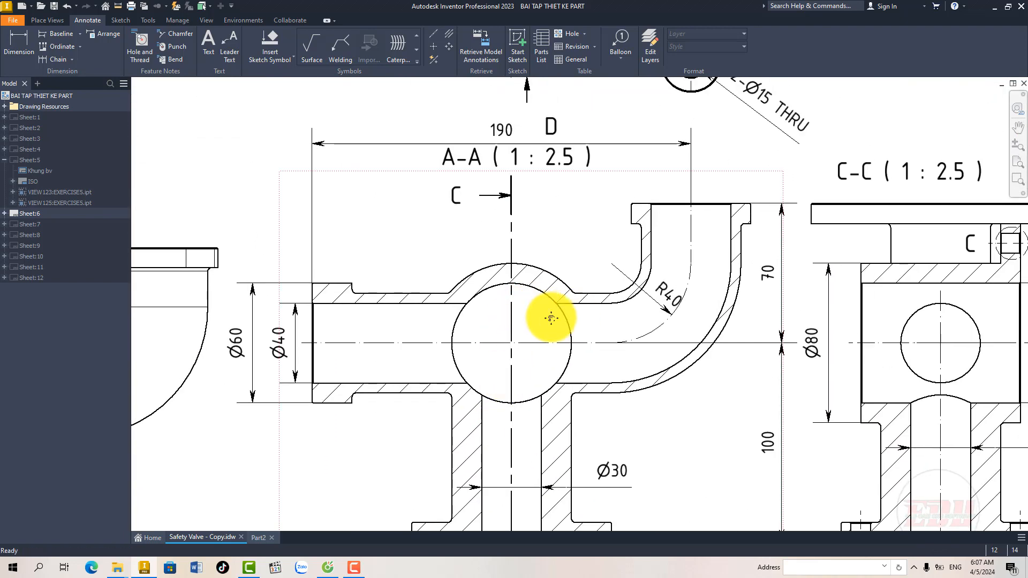
middle_drag(551, 318, 373, 297)
middle_drag(553, 324, 561, 415)
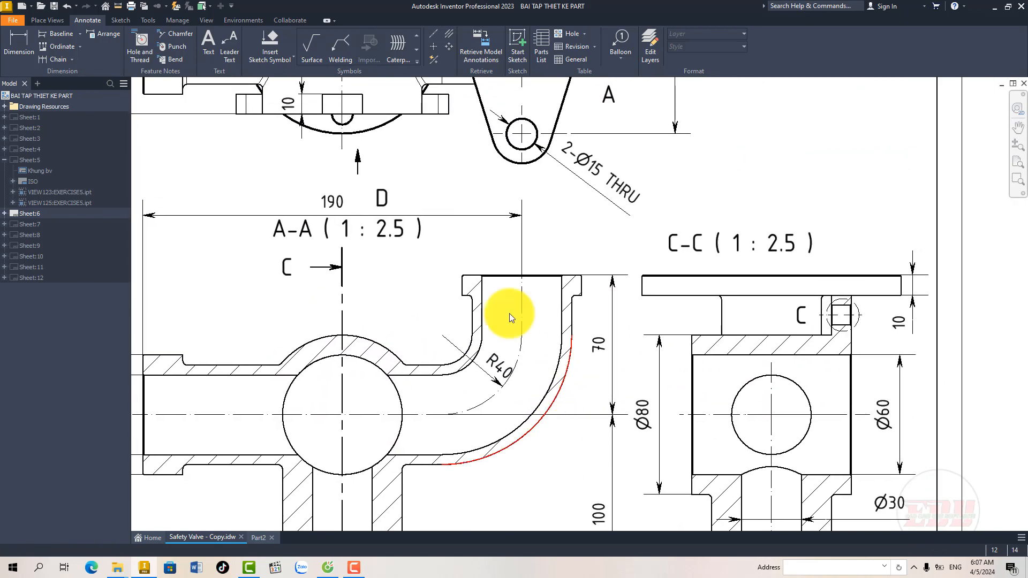
scroll(503, 288, up, 3)
scroll(514, 296, down, 5)
scroll(378, 335, down, 1)
scroll(394, 335, up, 4)
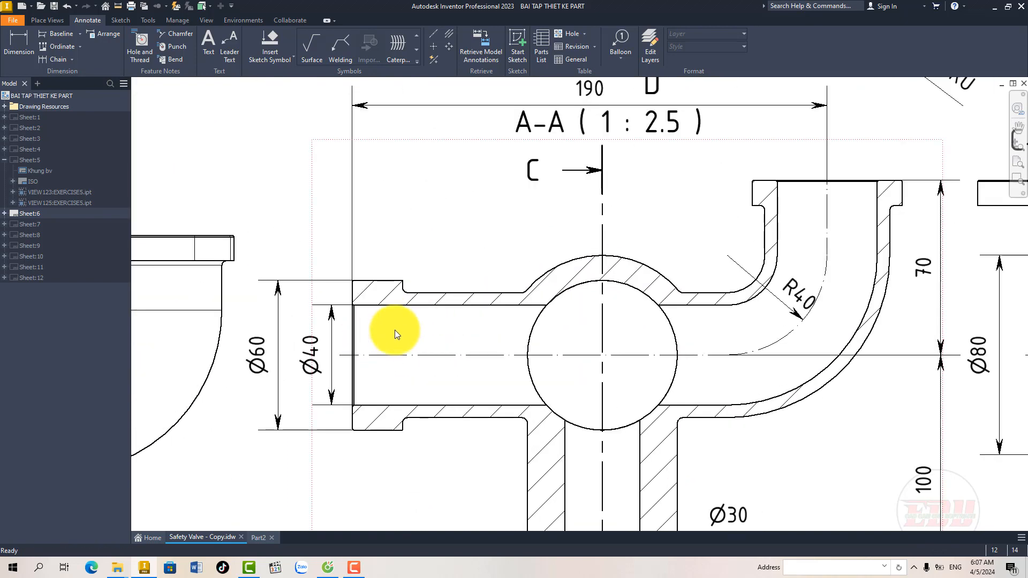
scroll(391, 330, down, 3)
Step: Set up a 0.5 mm chamfer on the part's round front bore, the oval flange's bore and its two bolt holes
click(259, 537)
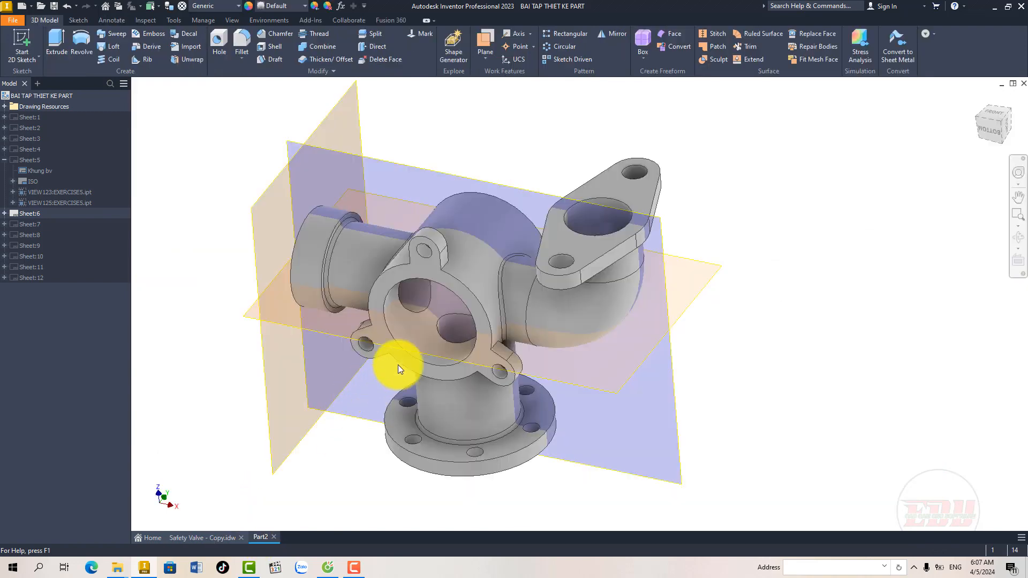
key(F4)
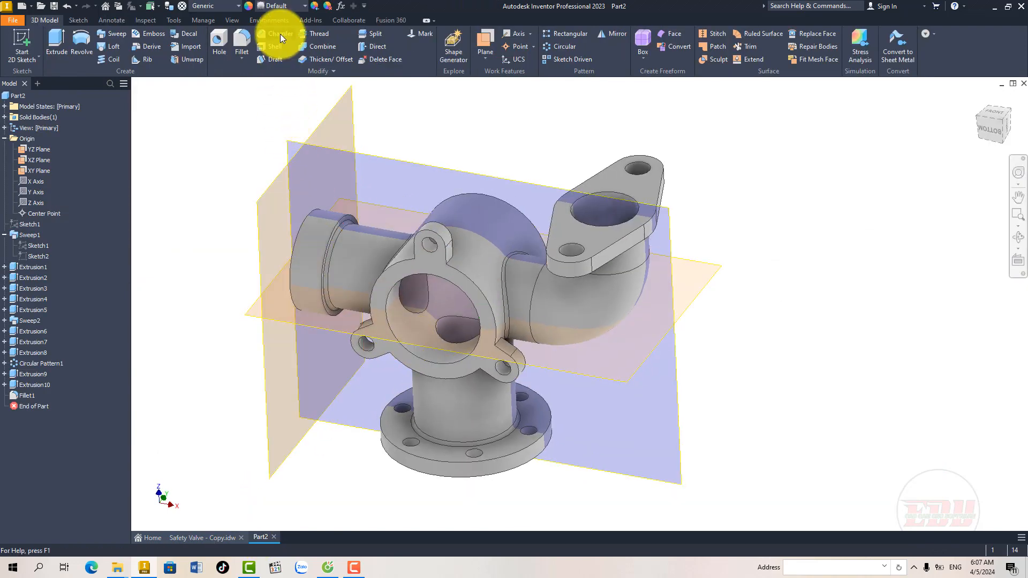
click(281, 33)
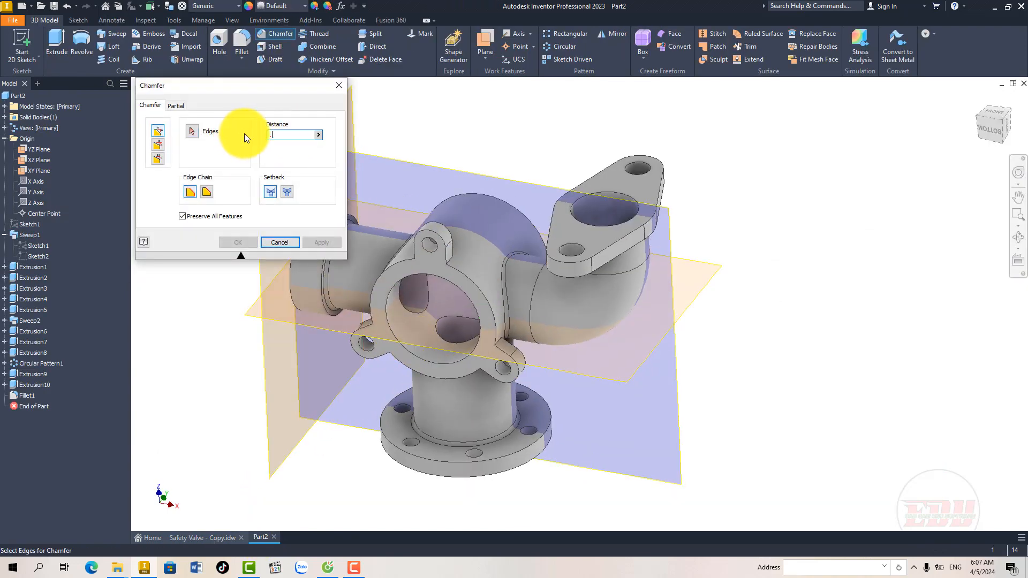
click(394, 286)
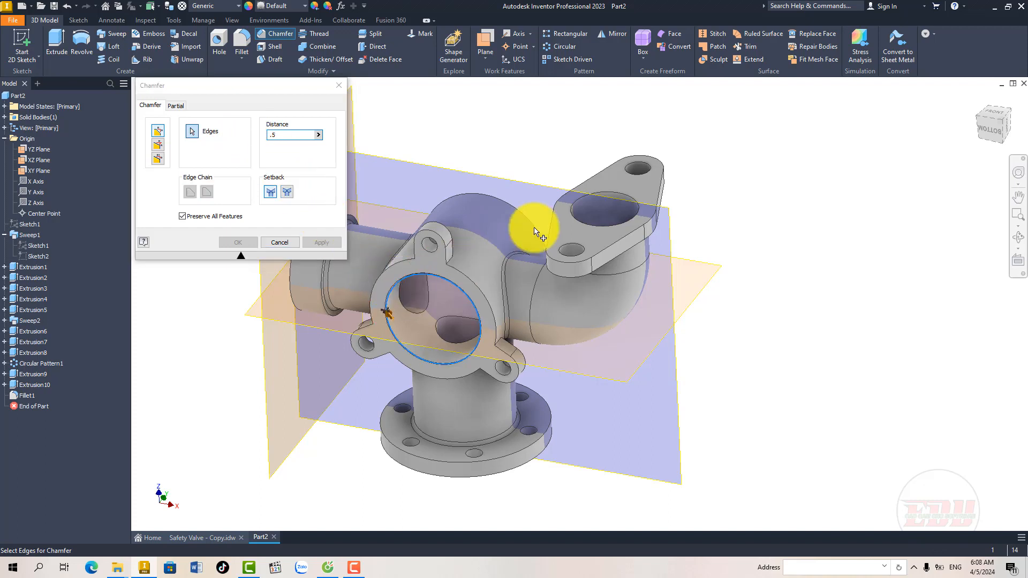
click(567, 244)
click(626, 171)
Step: Add the base flange's outer edges and center bore, plus the inlet collar's end edges, to the 0.5 mm chamfer
middle_drag(430, 273, 492, 295)
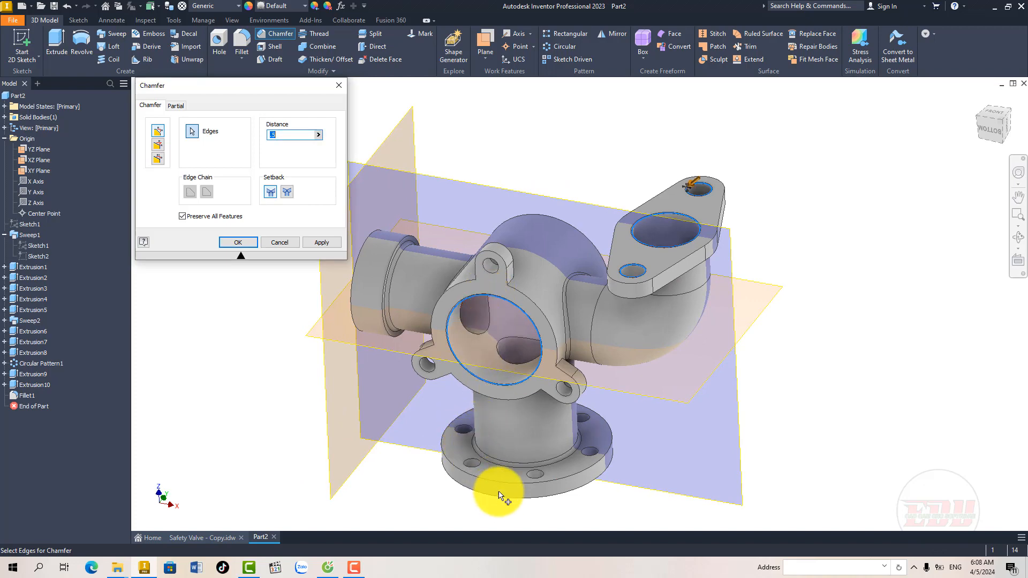
shift+middle_drag(503, 506, 490, 436)
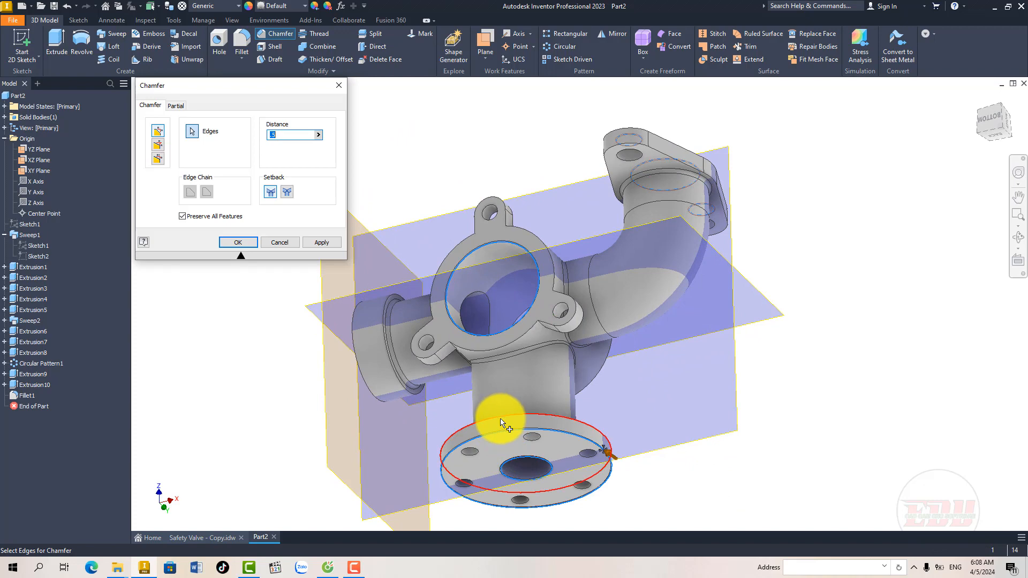
shift+middle_drag(501, 423, 554, 452)
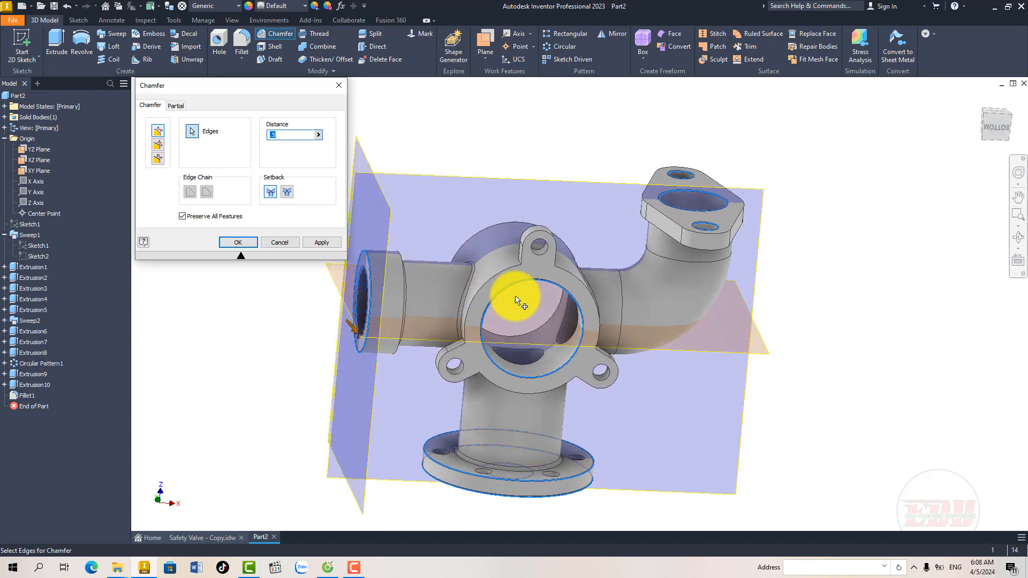
Step: Add the hole edges of the three front lugs to the 0.5 mm chamfer and apply it
shift+middle_drag(516, 298, 500, 292)
click(450, 358)
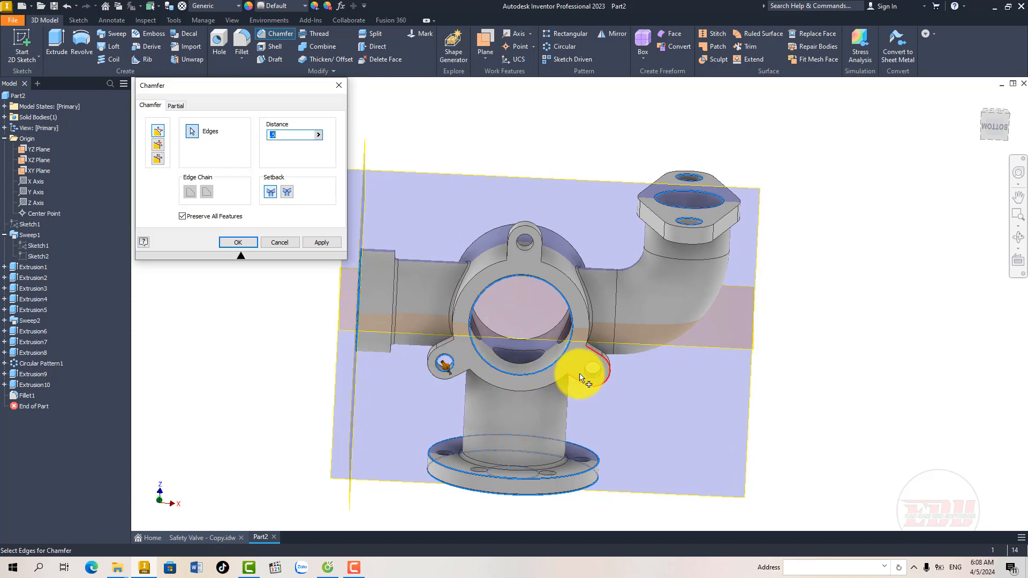
click(584, 376)
click(531, 250)
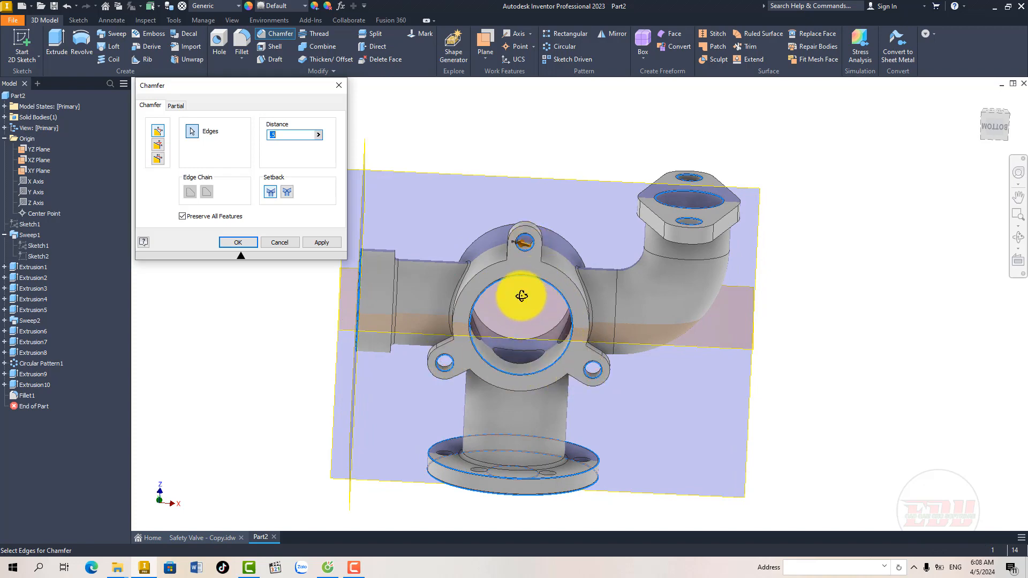
shift+middle_drag(527, 294, 376, 347)
click(252, 245)
mouse_move(410, 291)
shift+middle_down()
mouse_move(397, 294)
mouse_move(405, 294)
shift+middle_up()
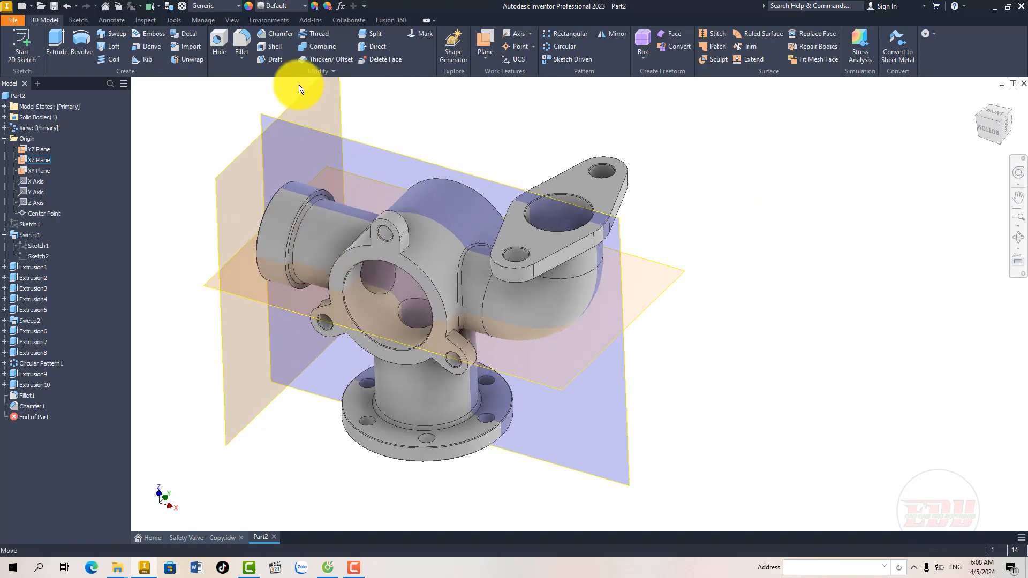
Step: Change the part's appearance to Gray and inspect the recolored valve body
click(286, 8)
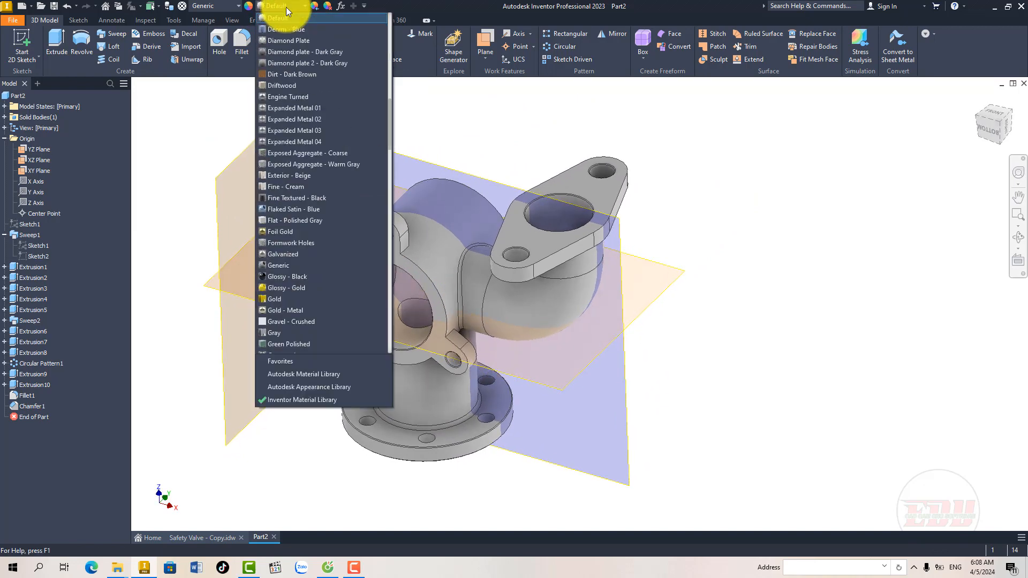
click(291, 333)
shift+middle_drag(372, 257, 367, 285)
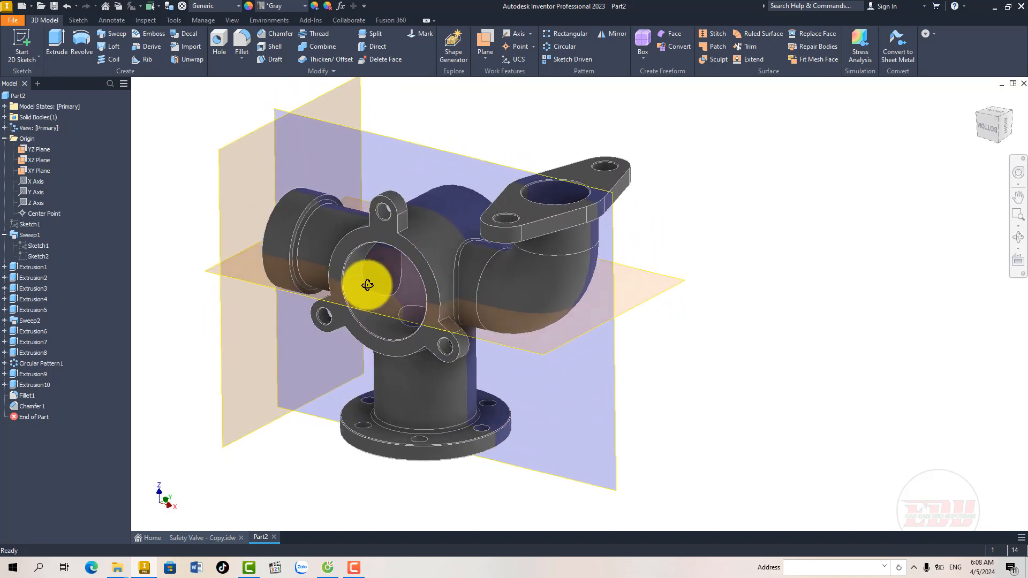